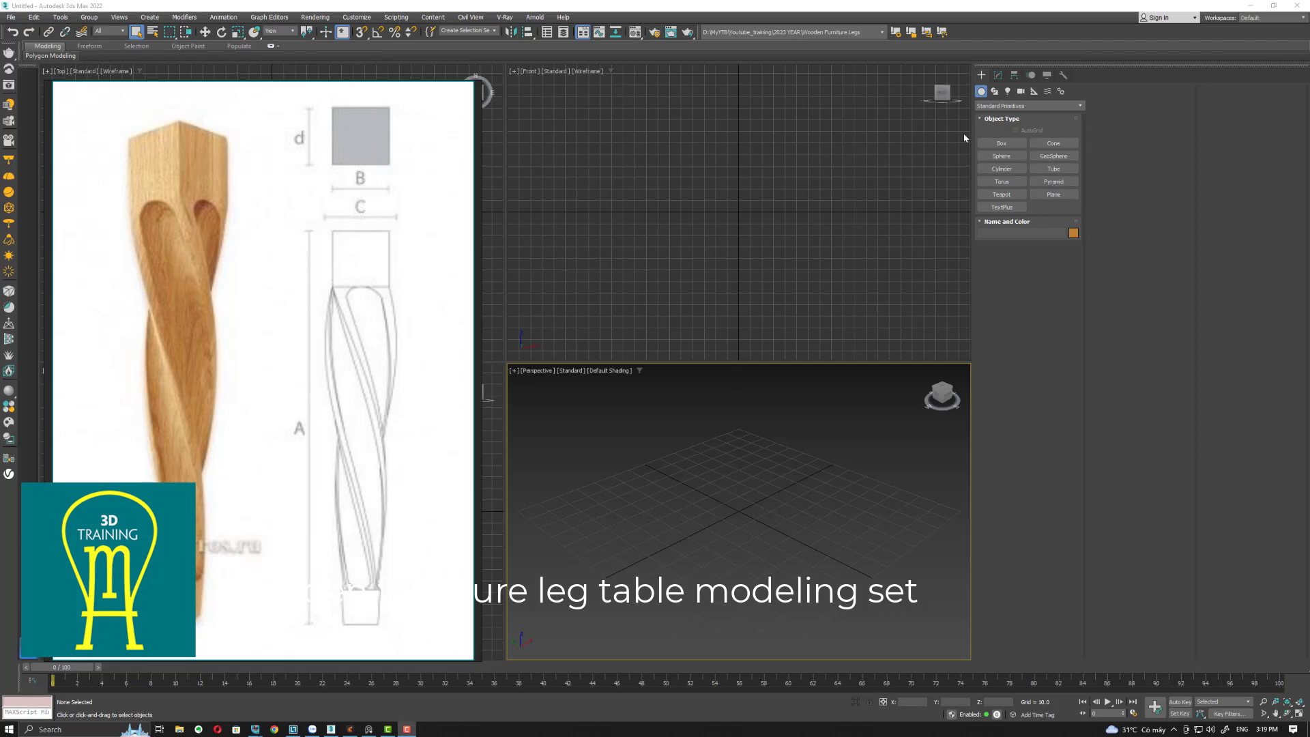
# Step: Draw a six-sided NGon spline with a radius of about 34.8 near the origin in the Front viewport
pyautogui.click(997, 91)
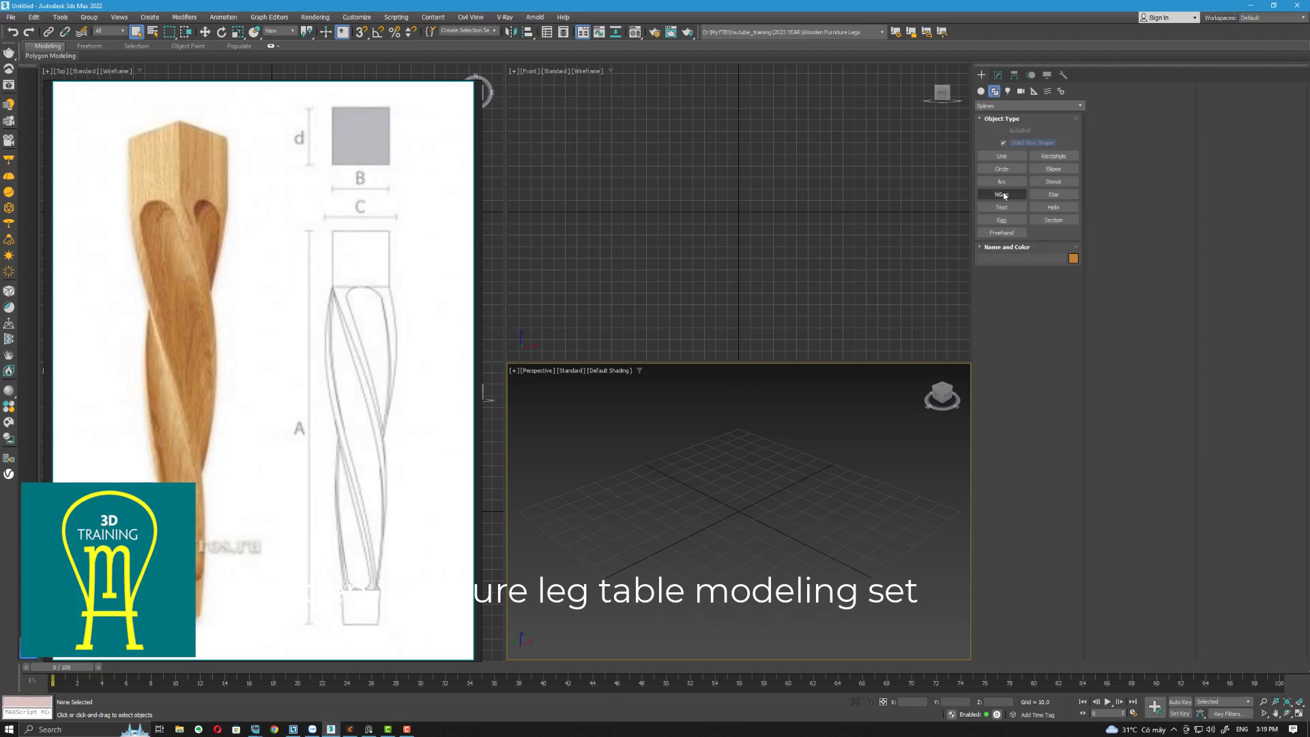
pyautogui.click(1003, 194)
pyautogui.moveTo(731, 211); pyautogui.dragTo(748, 174)
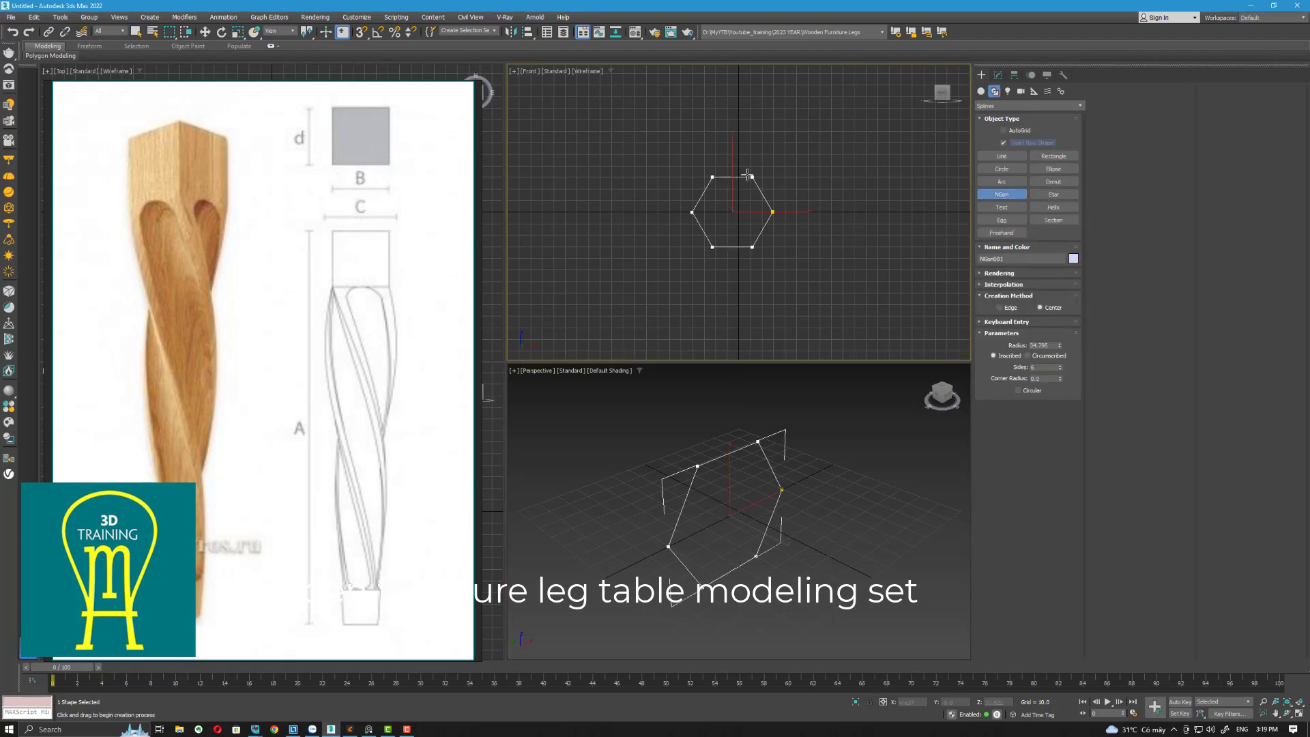
pyautogui.rightClick(668, 111)
# Step: Centre the NGon on the world origin by setting its absolute X, Y and Z positions to 0
pyautogui.click(205, 32)
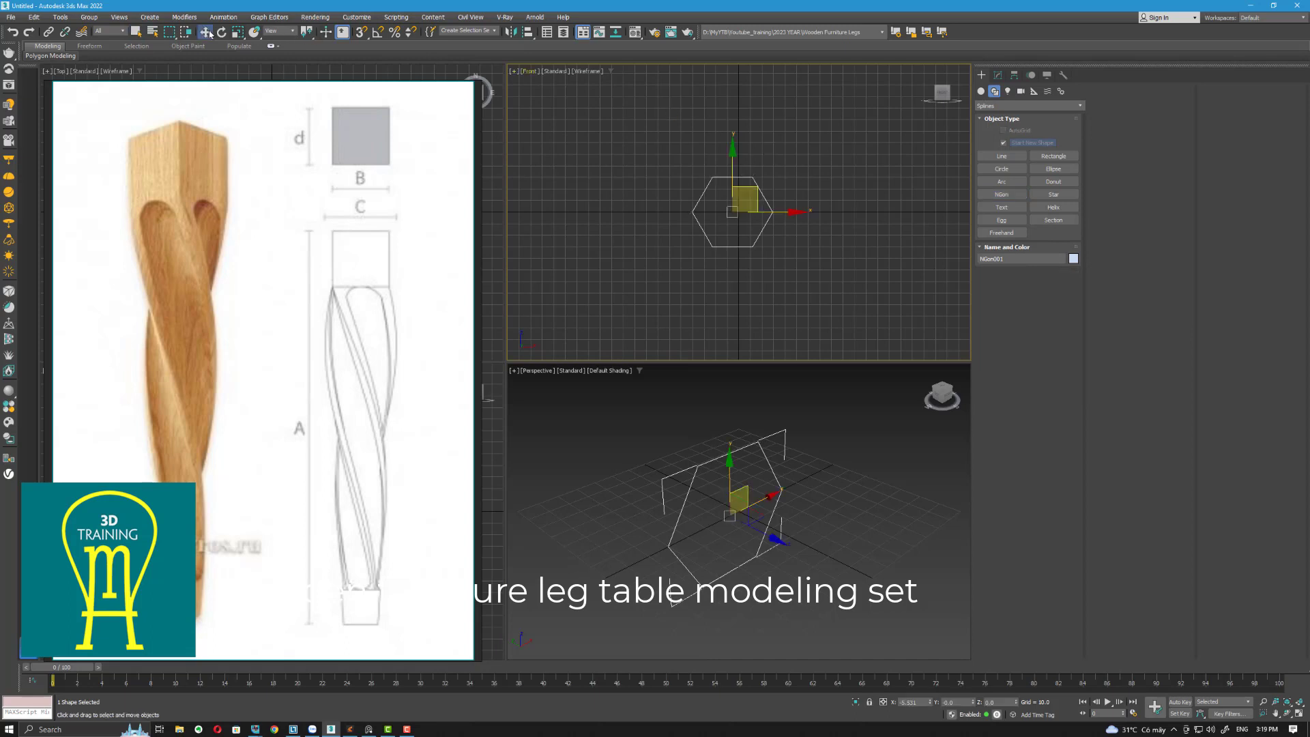
pyautogui.rightClick(205, 32)
pyautogui.rightClick(577, 139)
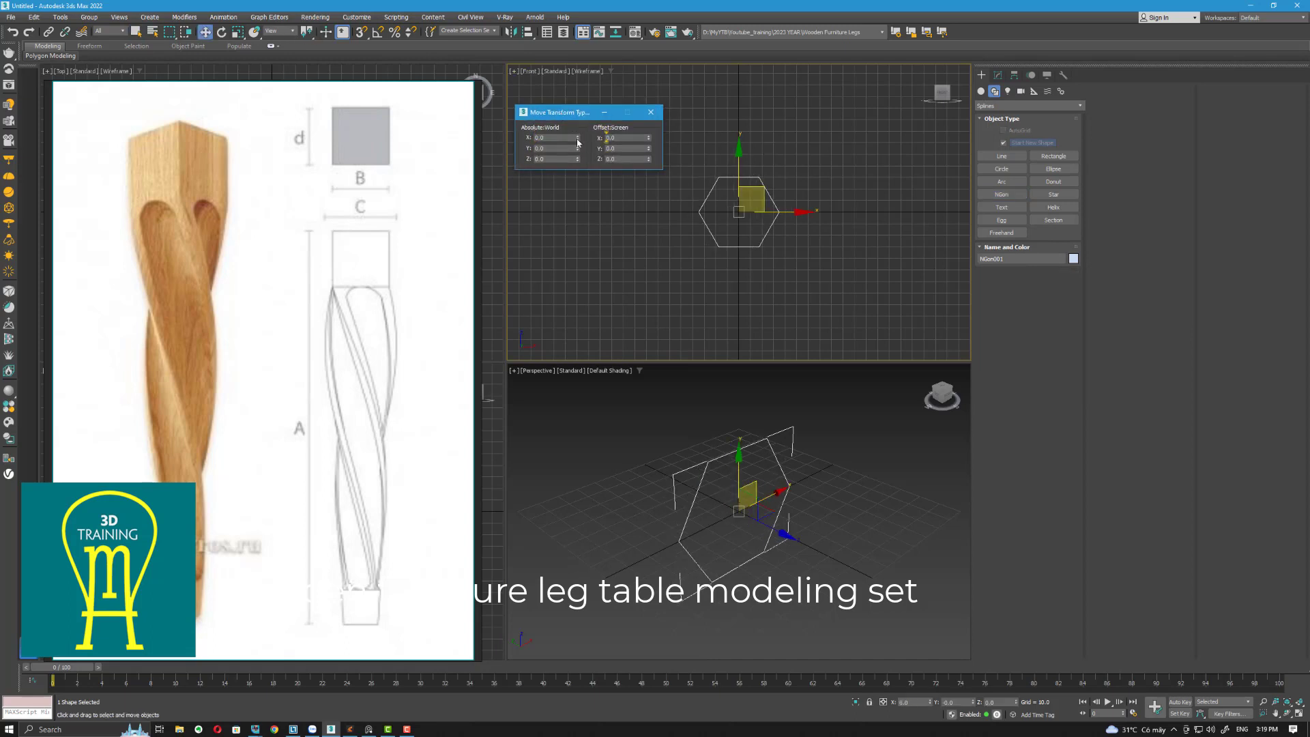
# Step: Set the NGon's number of sides to 12
pyautogui.scroll(2, 631, 182)
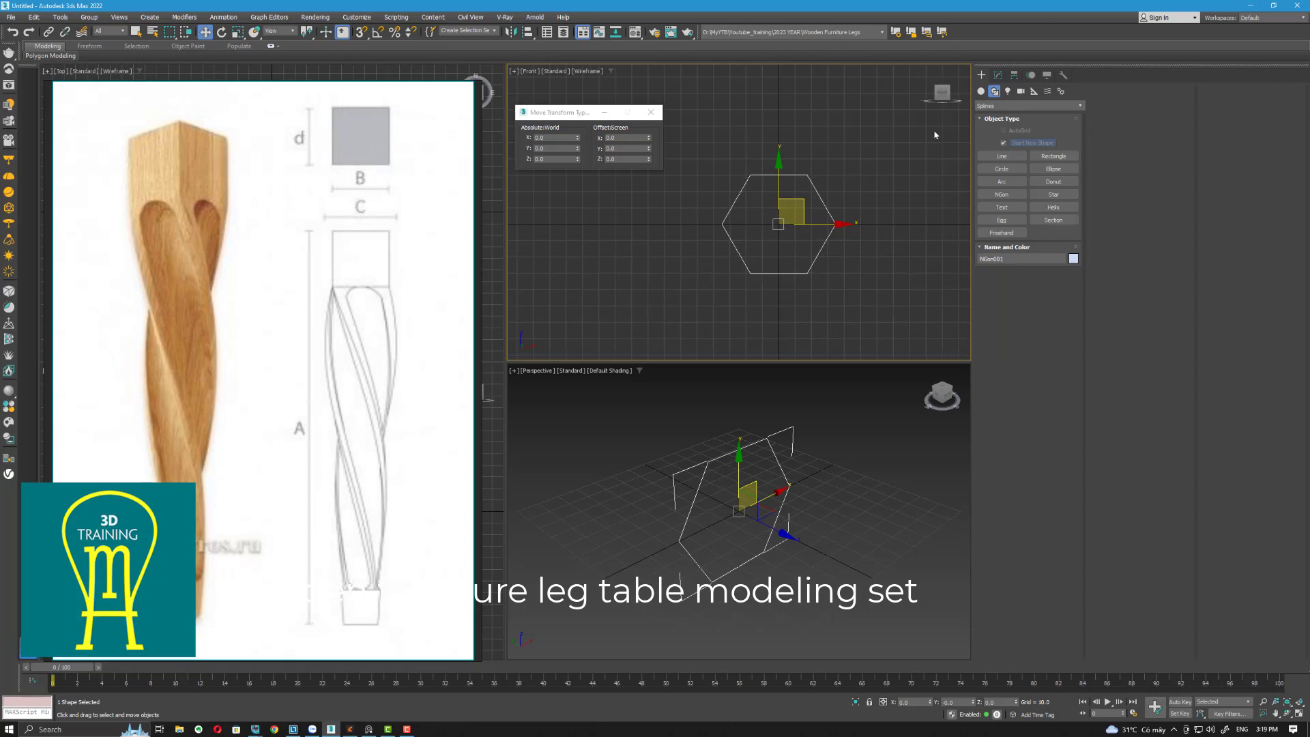
pyautogui.click(998, 75)
pyautogui.doubleClick(1041, 270)
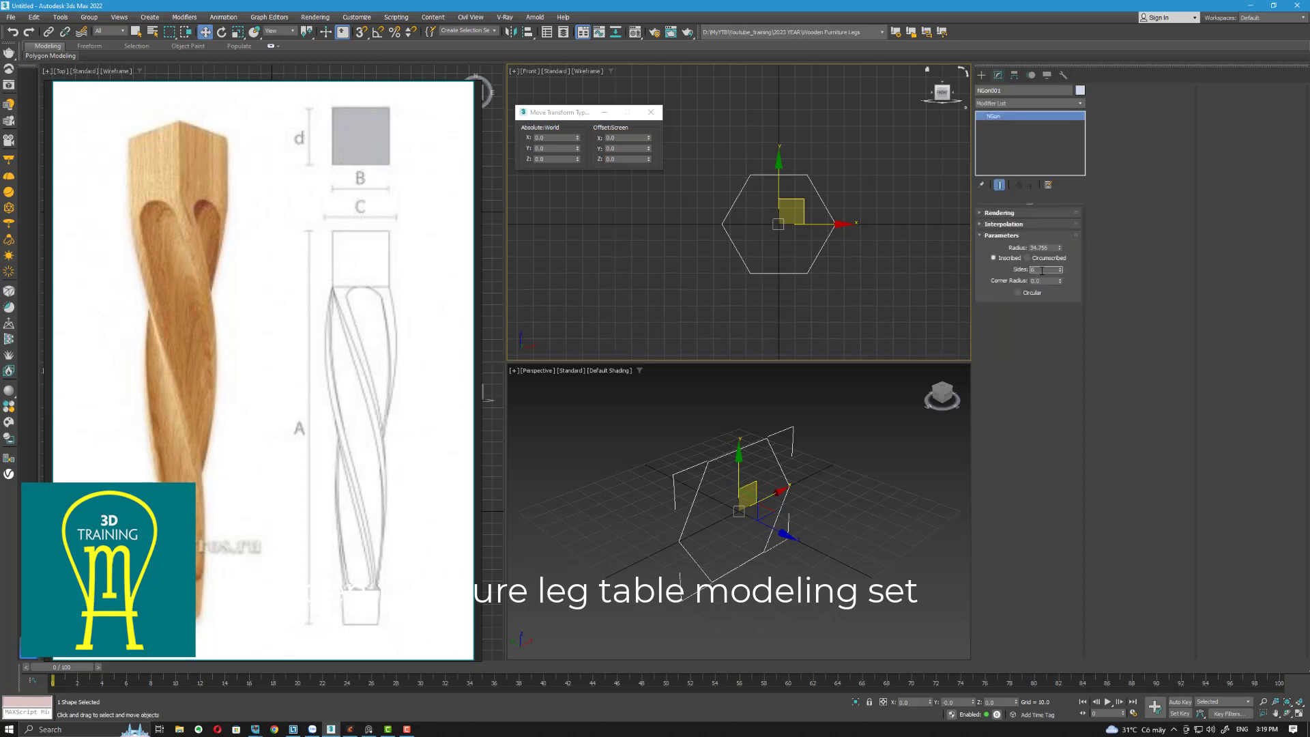
pyautogui.write('12')
pyautogui.press('Return')
pyautogui.click(827, 171)
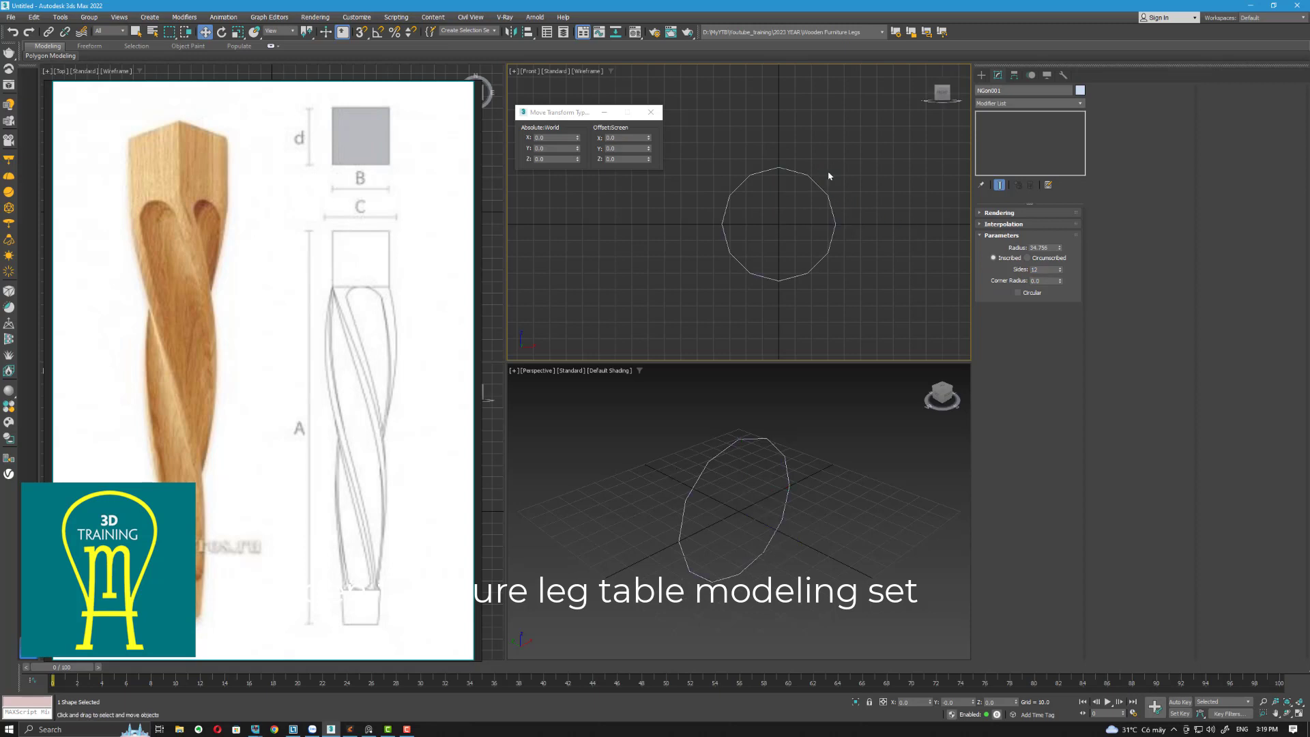
# Step: Convert the twelve-sided NGon to an Editable Poly
pyautogui.click(828, 196)
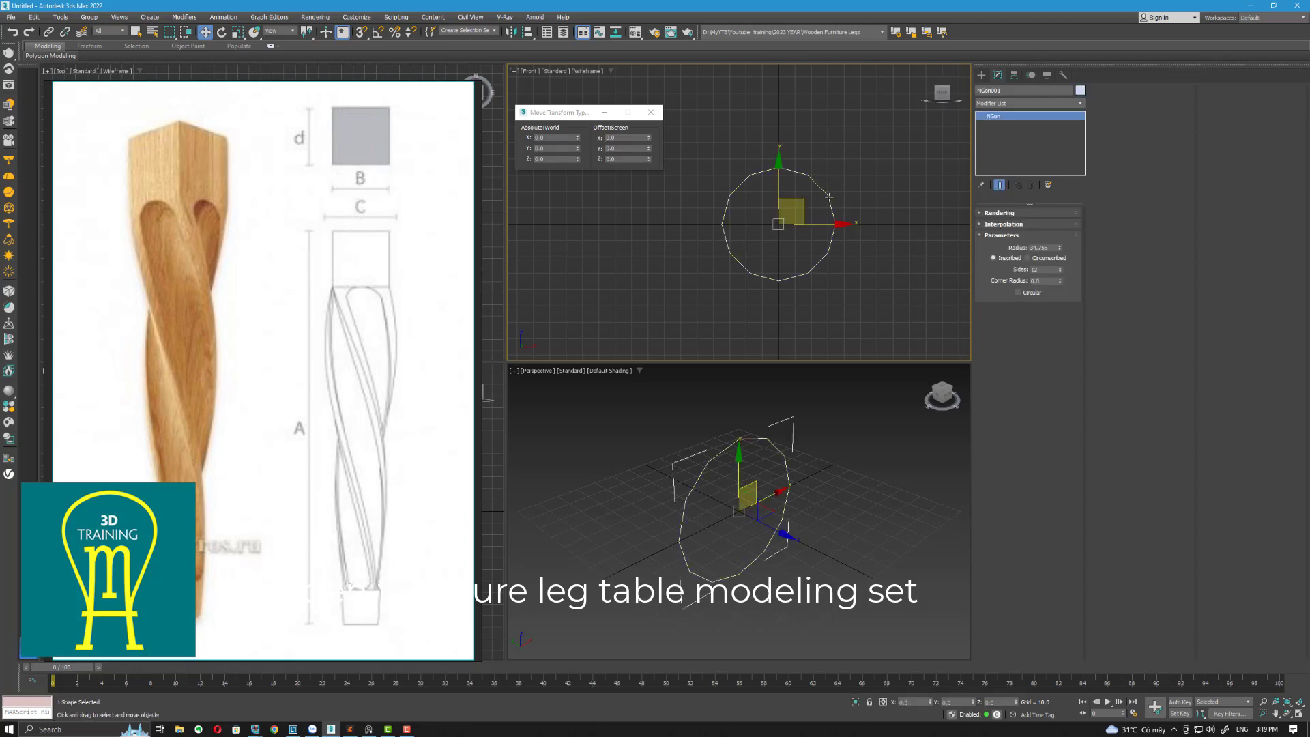
pyautogui.scroll(2, 828, 211)
pyautogui.moveTo(828, 211); pyautogui.dragTo(865, 179, button='middle')
pyautogui.scroll(-1, 865, 180)
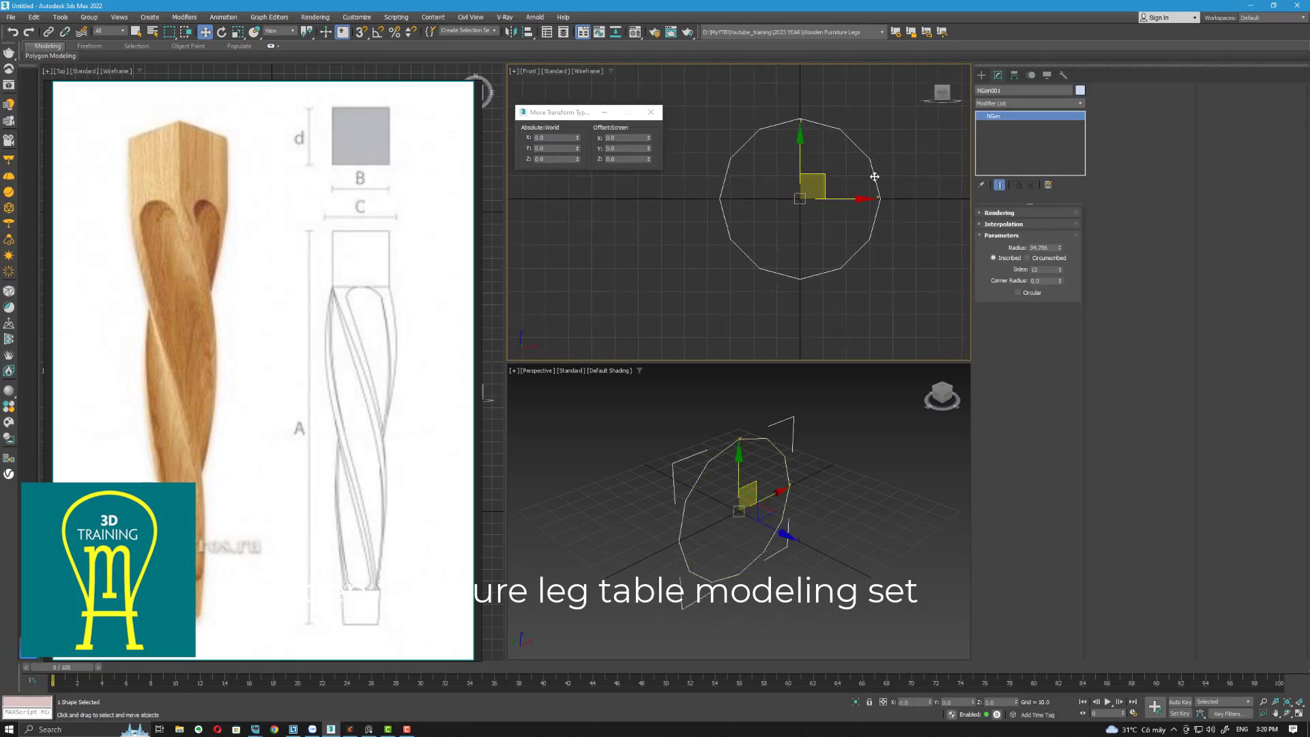
pyautogui.rightClick(874, 176)
pyautogui.moveTo(942, 279)
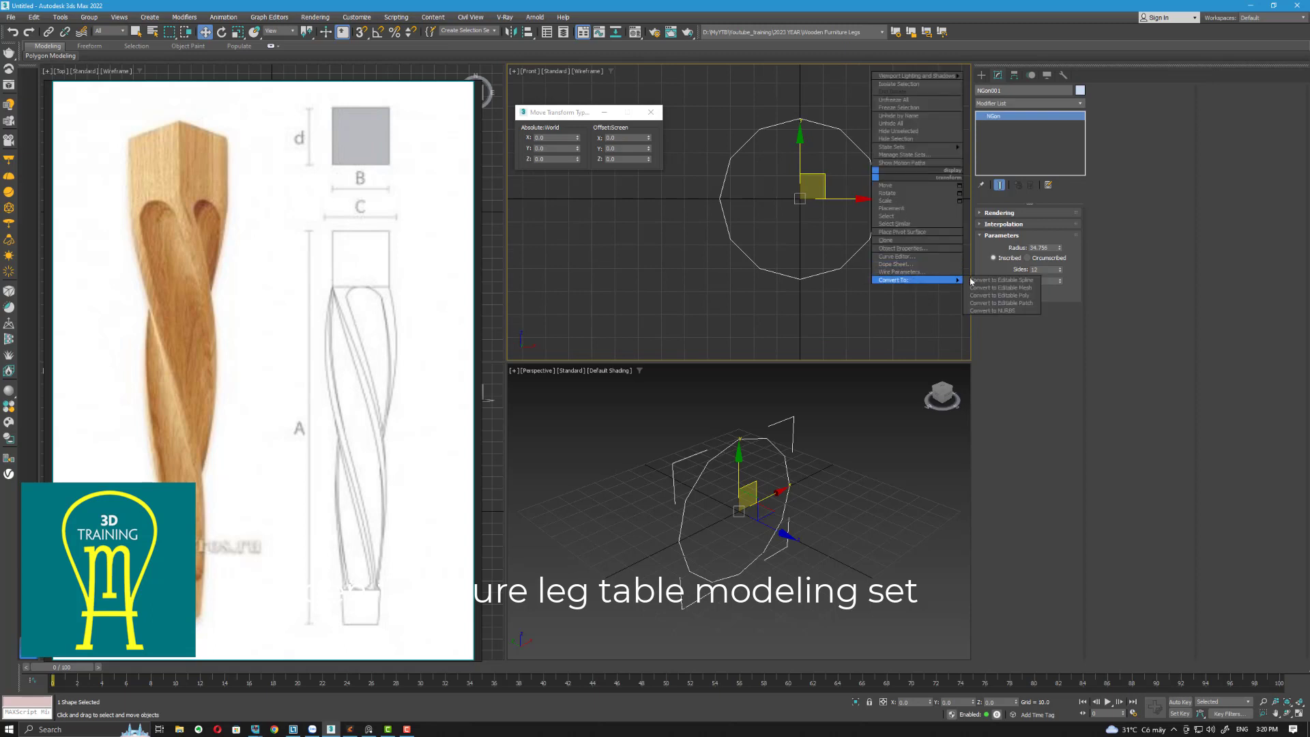
pyautogui.click(1017, 295)
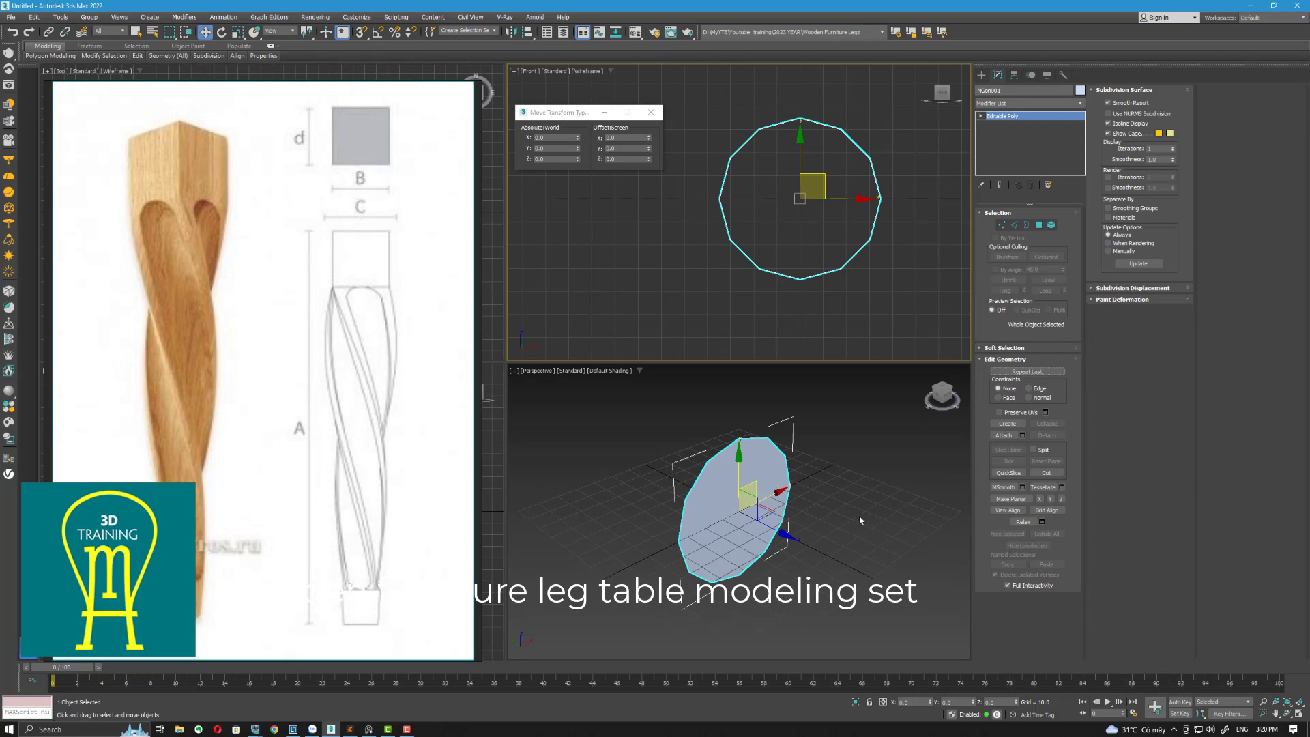
# Step: Change the polygon's object color to orange-brown
pyautogui.keyDown('alt'); pyautogui.moveTo(860, 521); pyautogui.dragTo(839, 497, button='middle'); pyautogui.keyUp('alt')
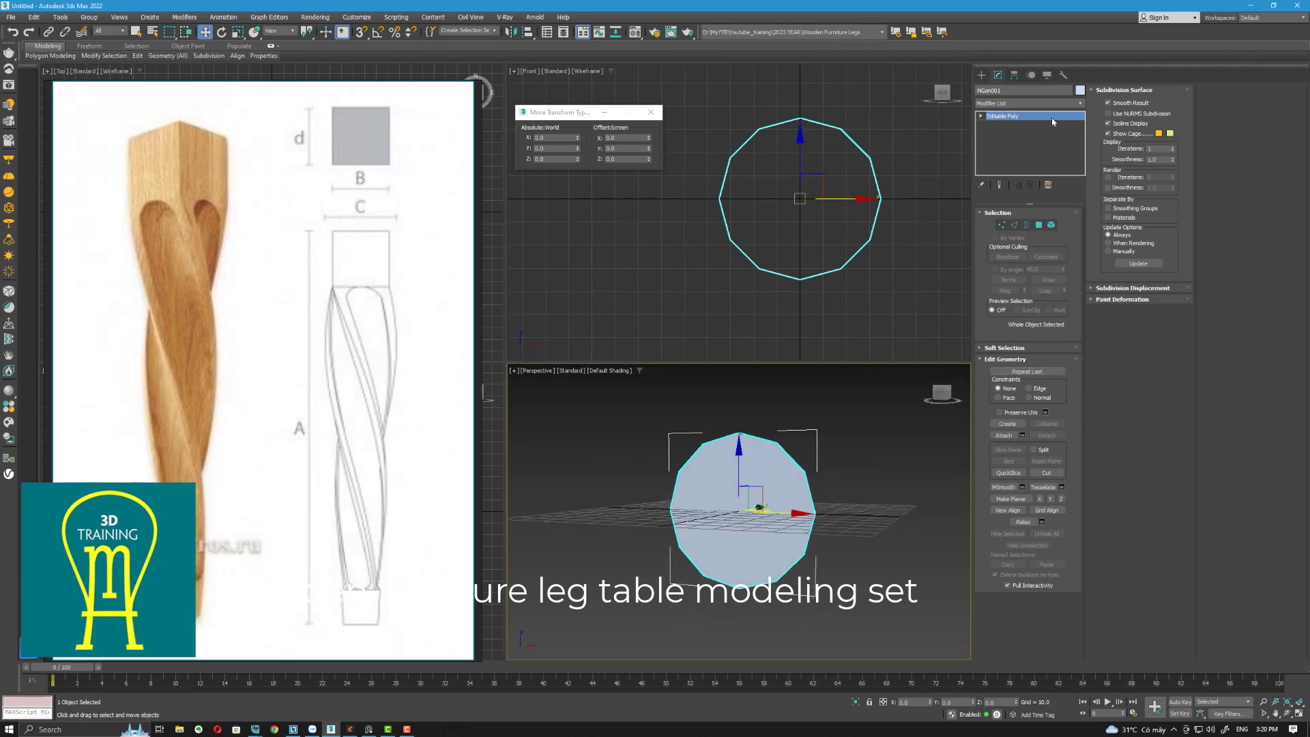
pyautogui.click(1080, 91)
pyautogui.click(586, 359)
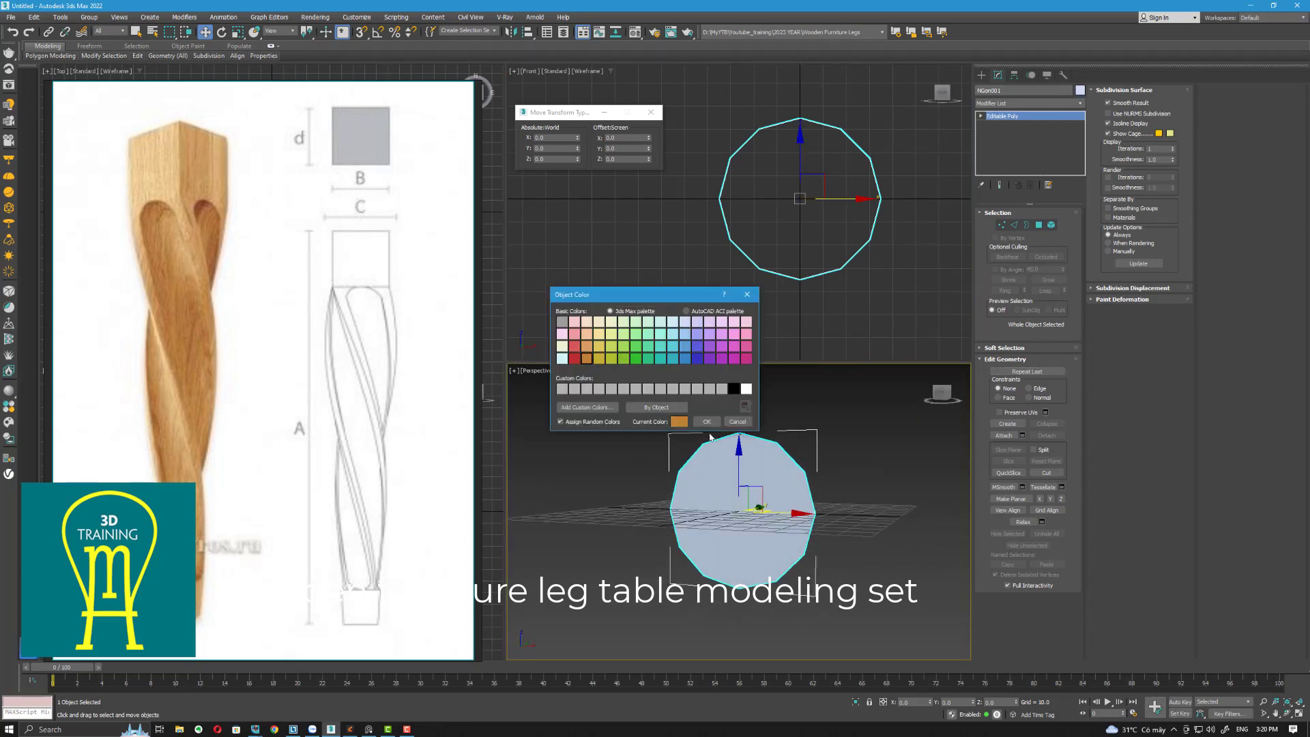
pyautogui.click(707, 422)
pyautogui.moveTo(787, 269); pyautogui.dragTo(786, 269, button='middle')
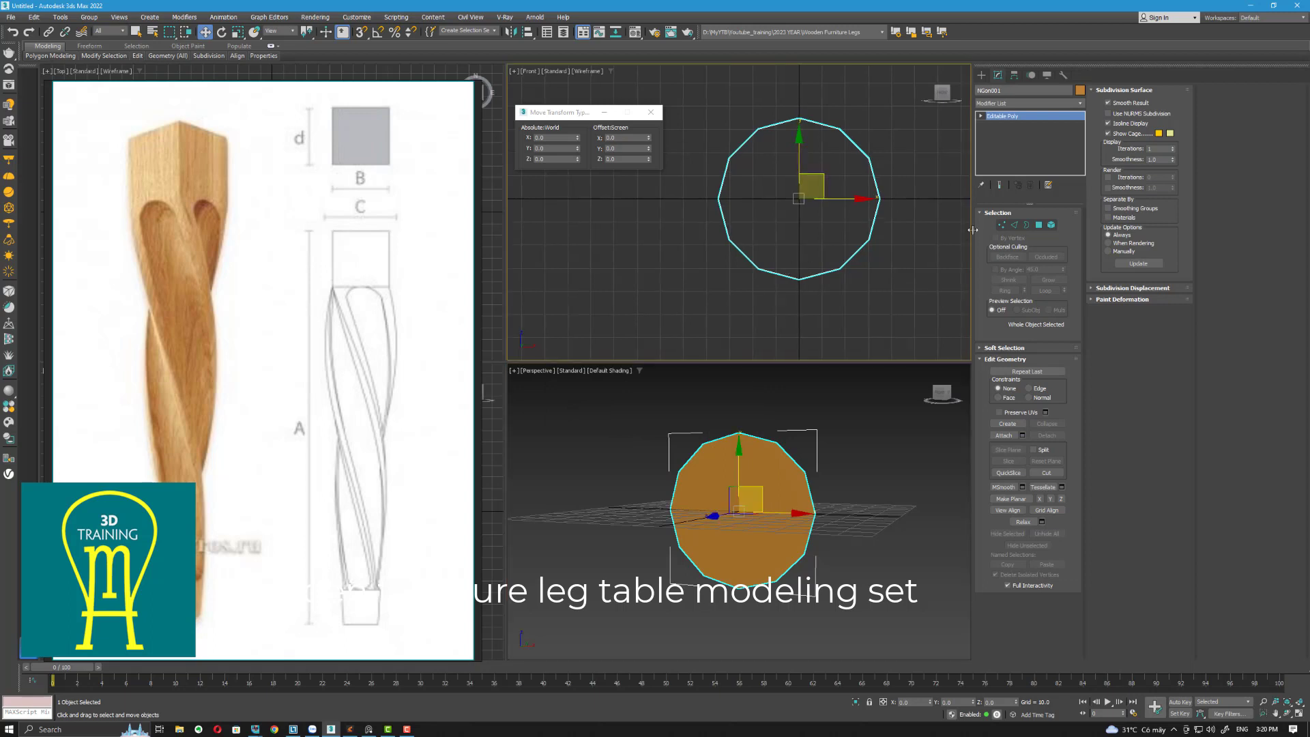
# Step: Remove the two outermost side vertices at the polygon's mid-height so both sides become straight vertical edges
pyautogui.click(1001, 225)
pyautogui.moveTo(921, 193); pyautogui.dragTo(694, 211)
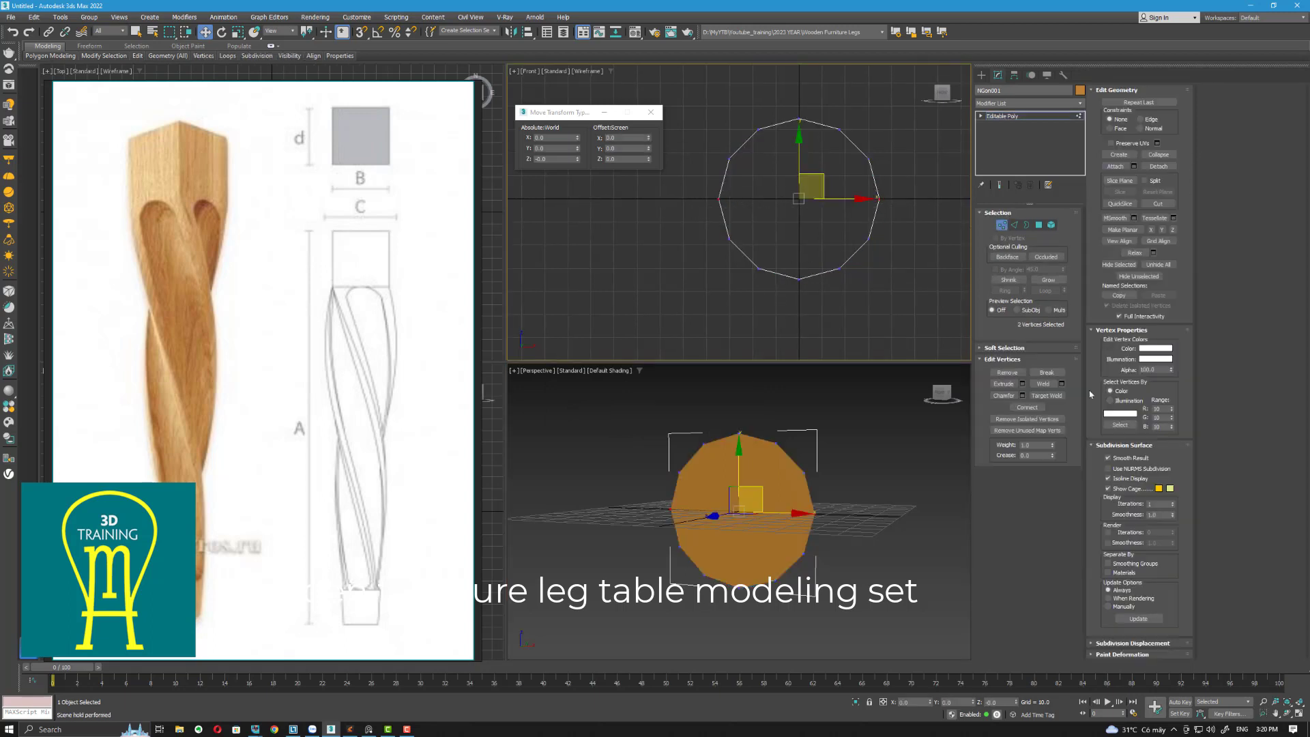
pyautogui.click(1020, 372)
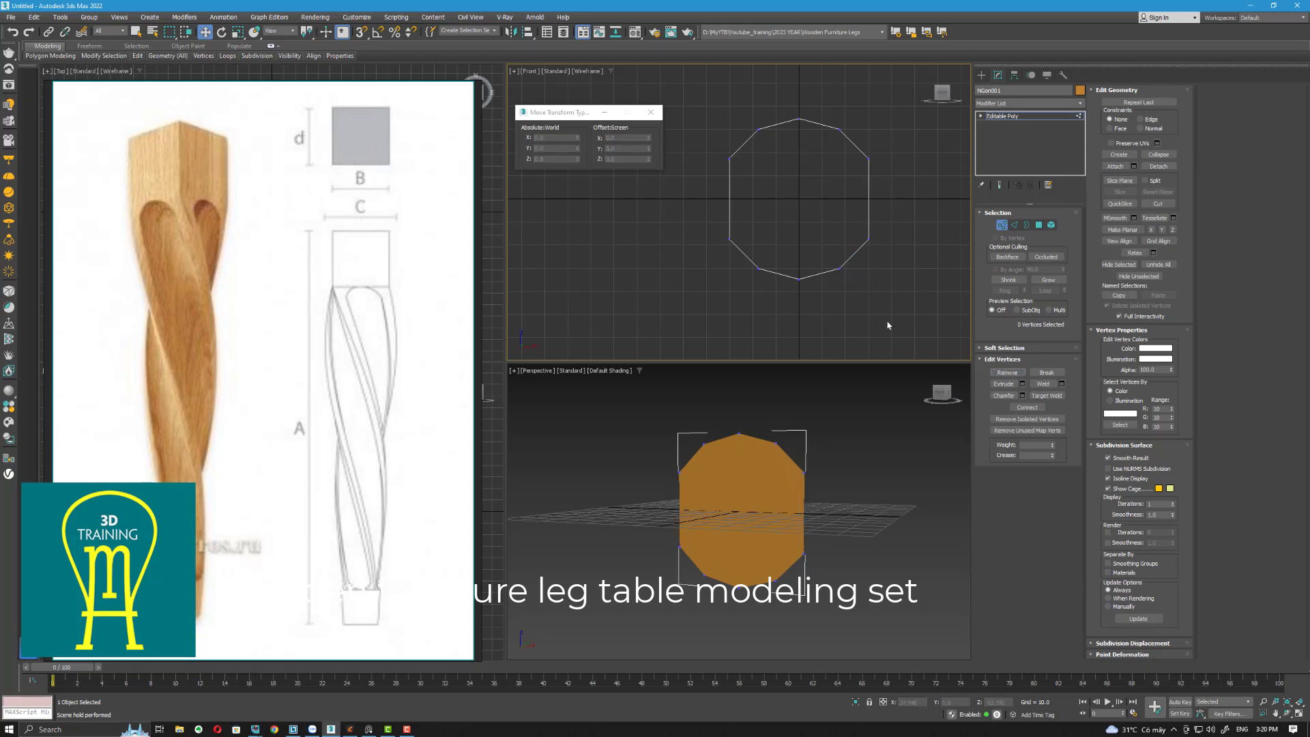
pyautogui.moveTo(746, 244); pyautogui.dragTo(779, 268, button='middle')
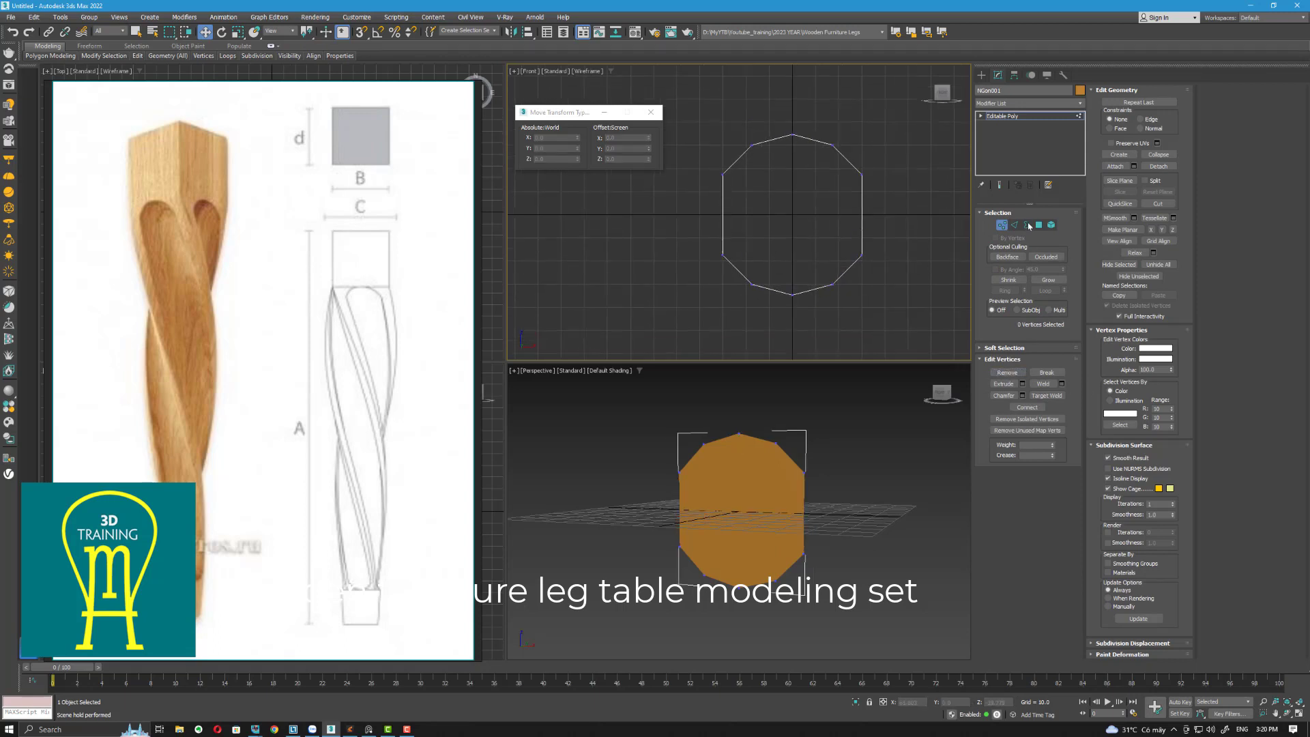
# Step: Connect the two vertical side edges with a horizontal edge across the middle of the polygon
pyautogui.click(1014, 225)
pyautogui.moveTo(697, 230); pyautogui.dragTo(912, 235)
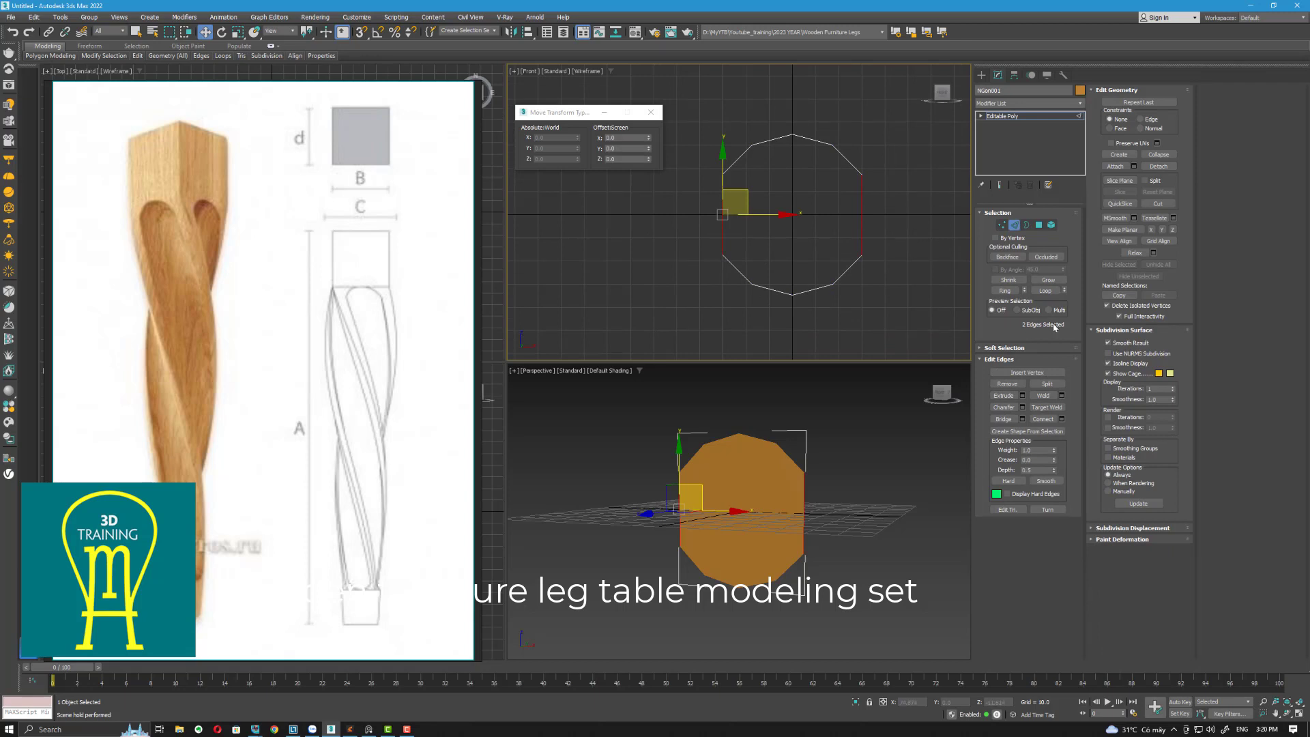
pyautogui.click(1042, 419)
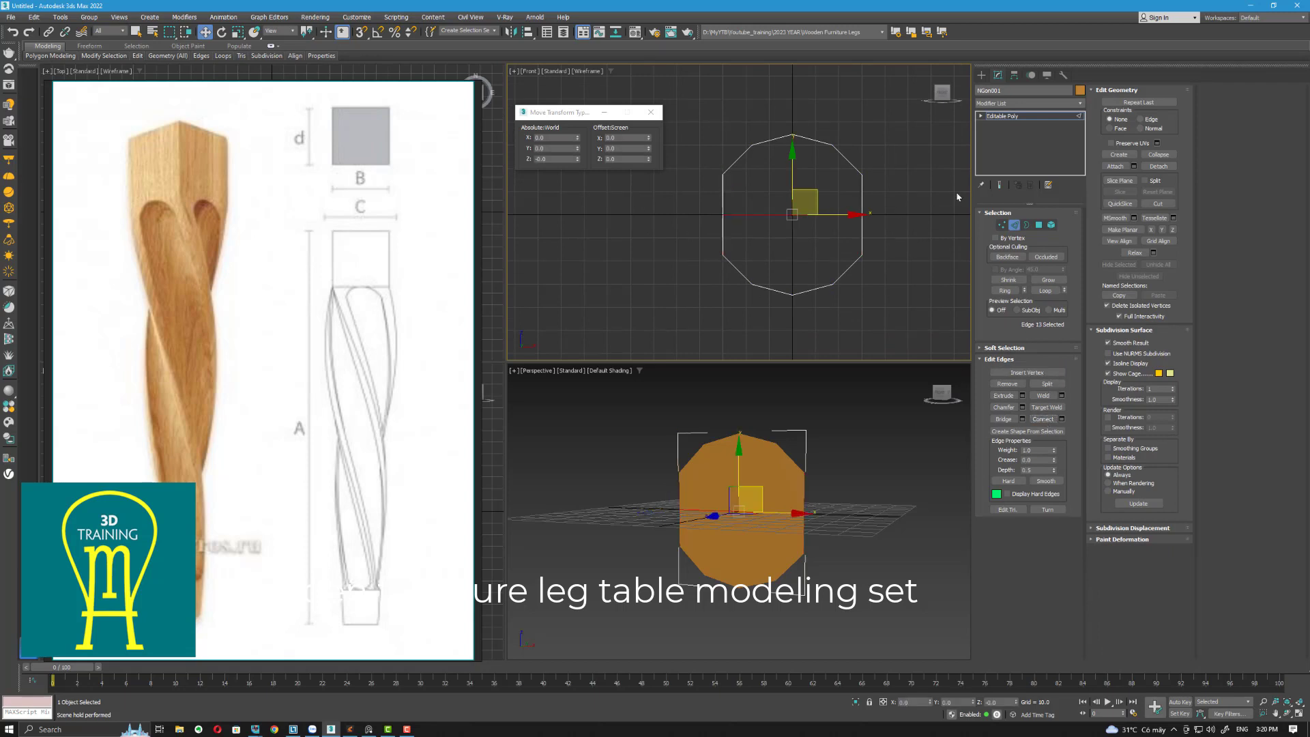
pyautogui.press('2')
pyautogui.moveTo(939, 195); pyautogui.dragTo(936, 217, button='middle')
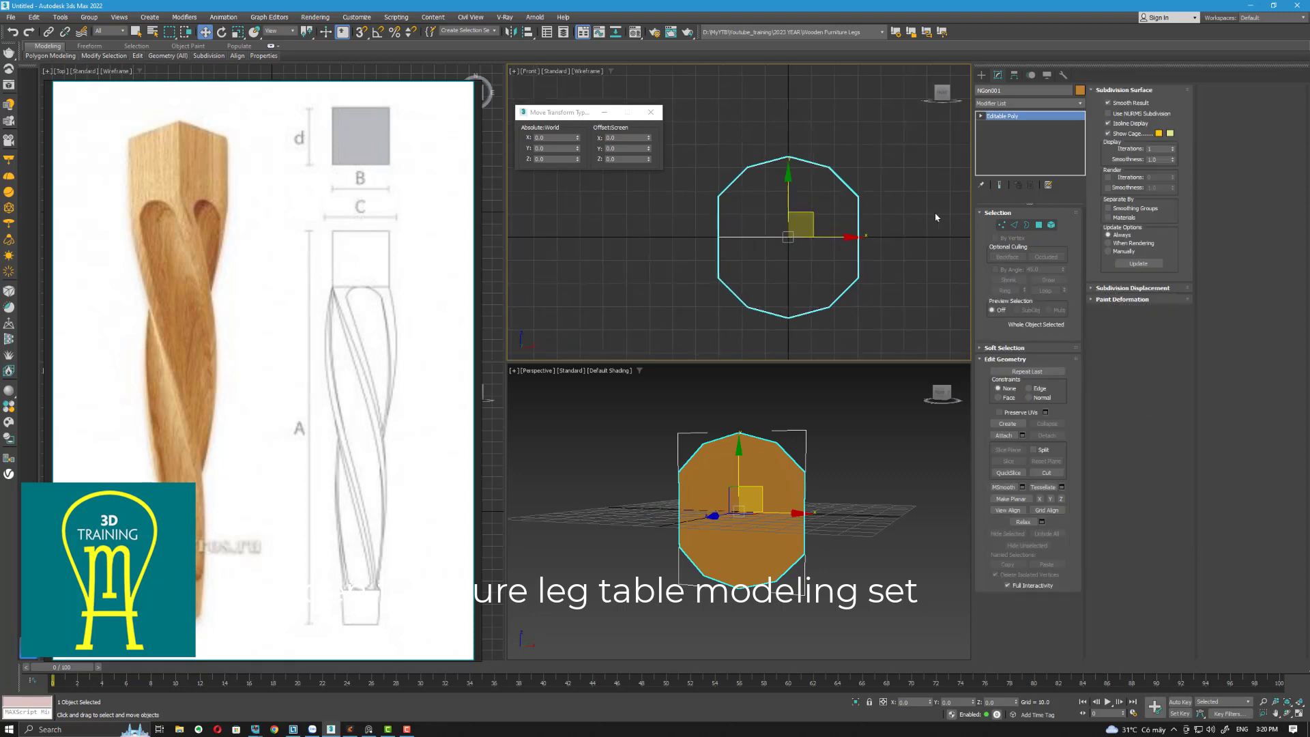
# Step: Delete the five vertices below the horizontal middle edge, keeping only the upper half of the shape
pyautogui.click(1001, 225)
pyautogui.moveTo(665, 257); pyautogui.dragTo(916, 335)
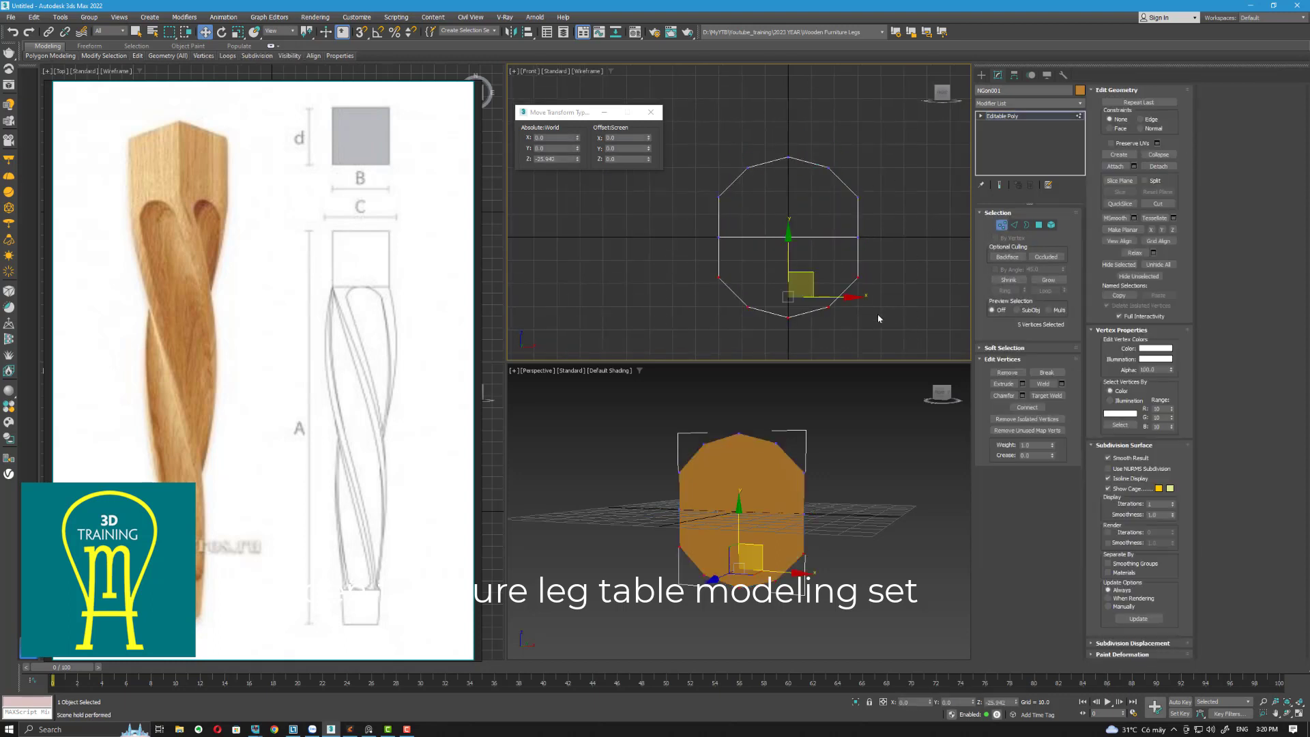
pyautogui.press('Delete')
# Step: Raise the five arch vertices about 20 units in the Front viewport to make the shape taller
pyautogui.scroll(2, 811, 194)
pyautogui.scroll(-2, 804, 213)
pyautogui.moveTo(810, 194); pyautogui.dragTo(794, 219, button='middle')
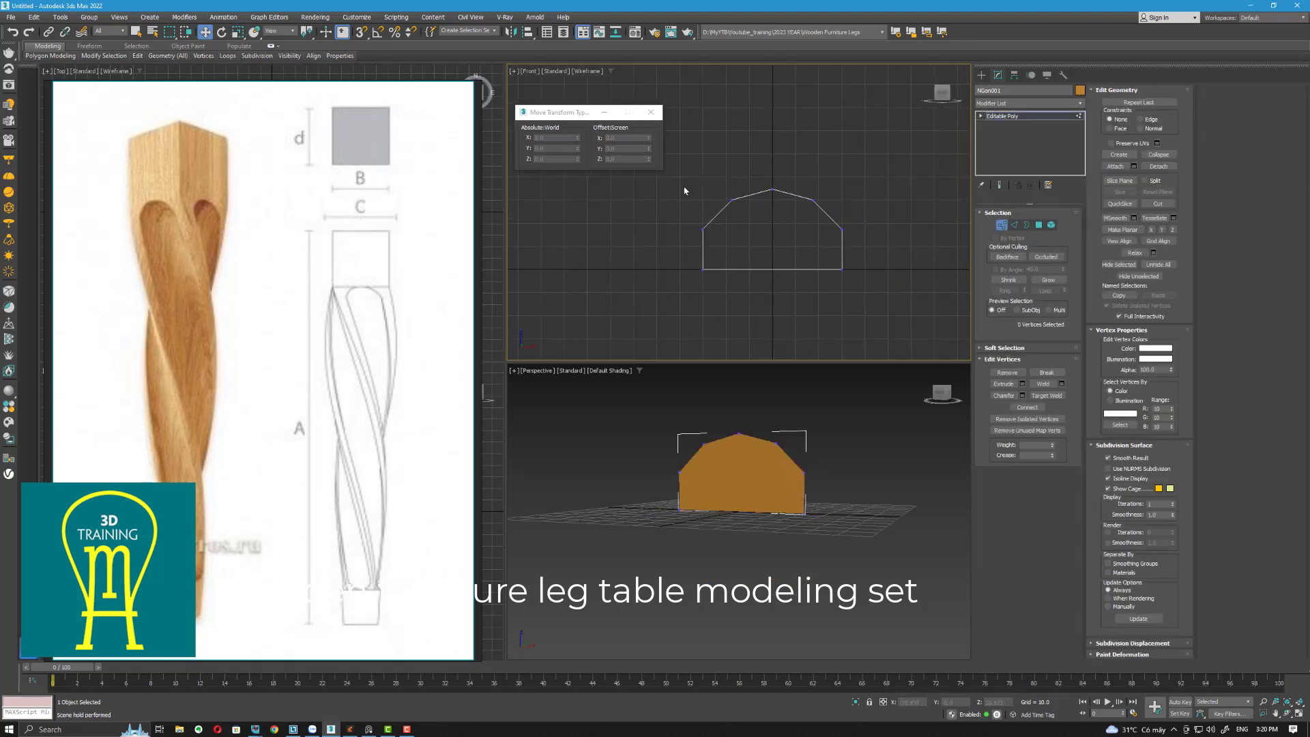
pyautogui.moveTo(676, 181); pyautogui.dragTo(902, 248)
pyautogui.moveTo(776, 167); pyautogui.dragTo(777, 119)
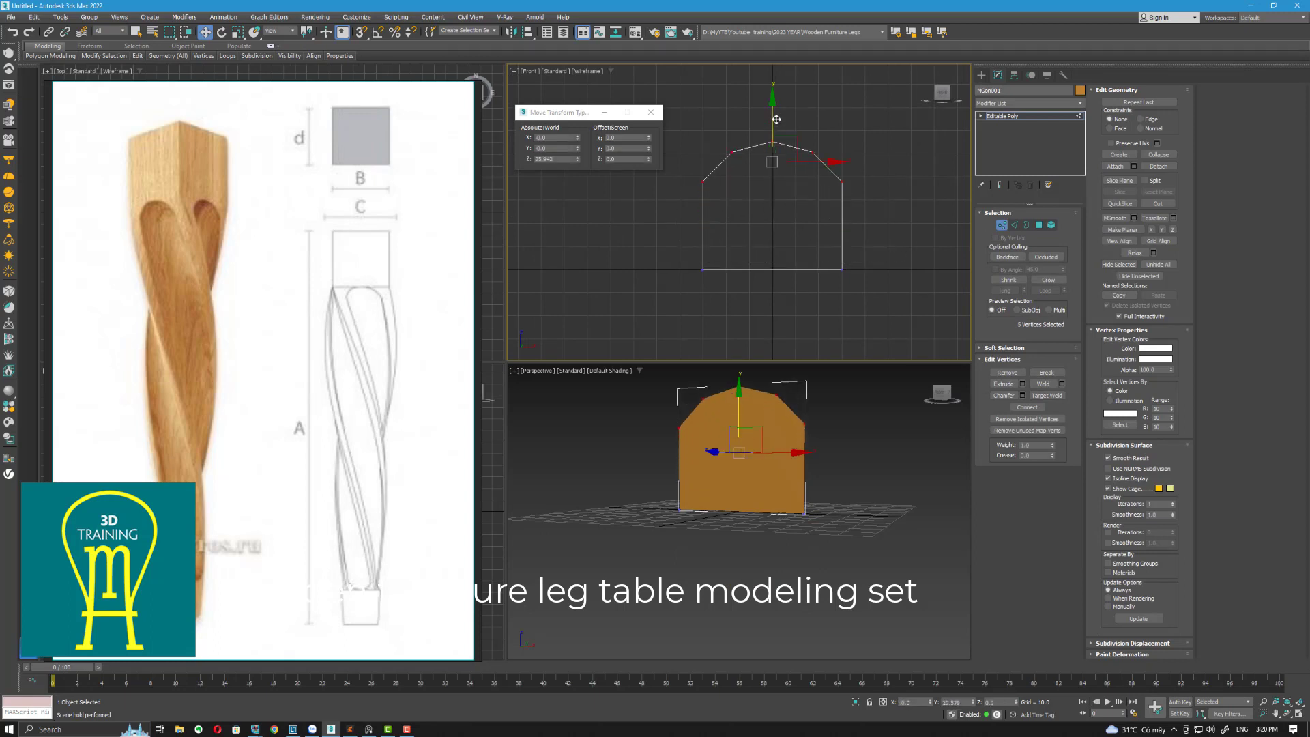
pyautogui.scroll(2, 776, 119)
pyautogui.moveTo(776, 119); pyautogui.dragTo(794, 102, button='middle')
pyautogui.click(853, 115)
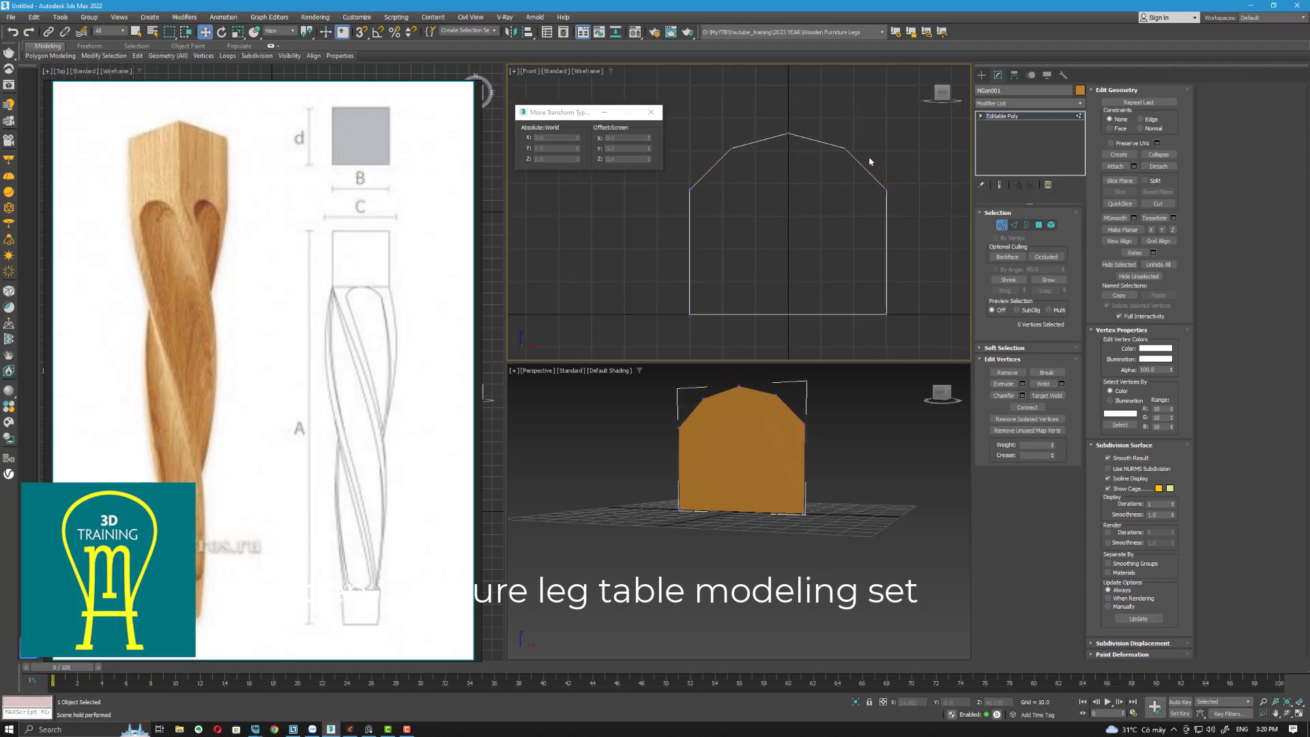
pyautogui.moveTo(838, 220); pyautogui.dragTo(842, 205, button='middle')
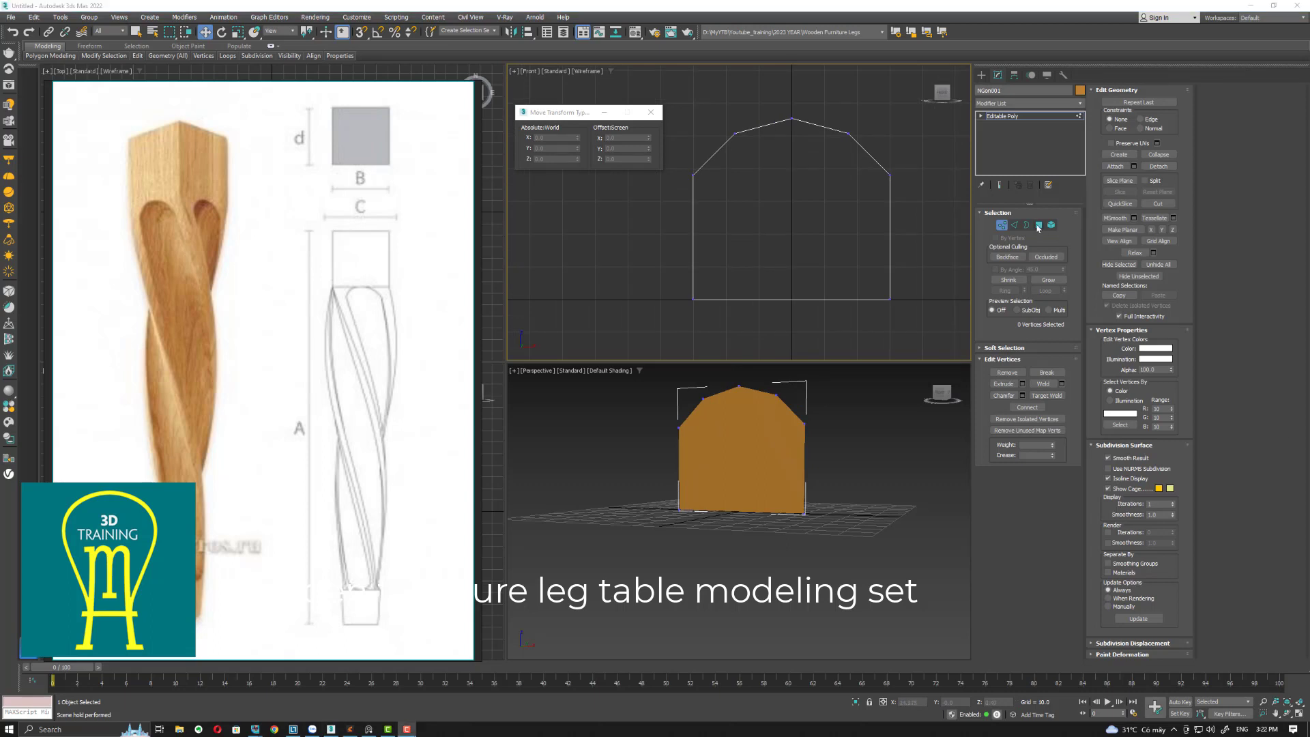
# Step: Inset the arch-shaped polygon slightly to form a narrow border along its outline
pyautogui.click(1038, 225)
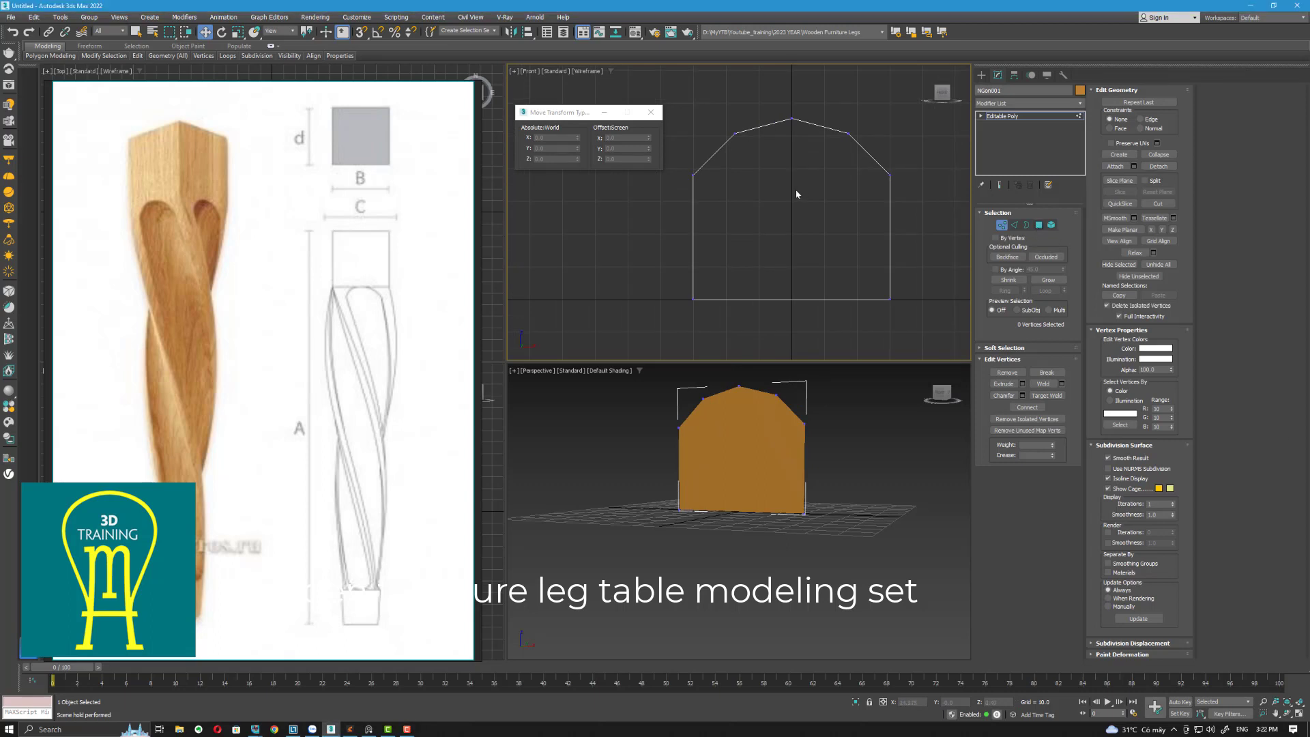
pyautogui.click(795, 196)
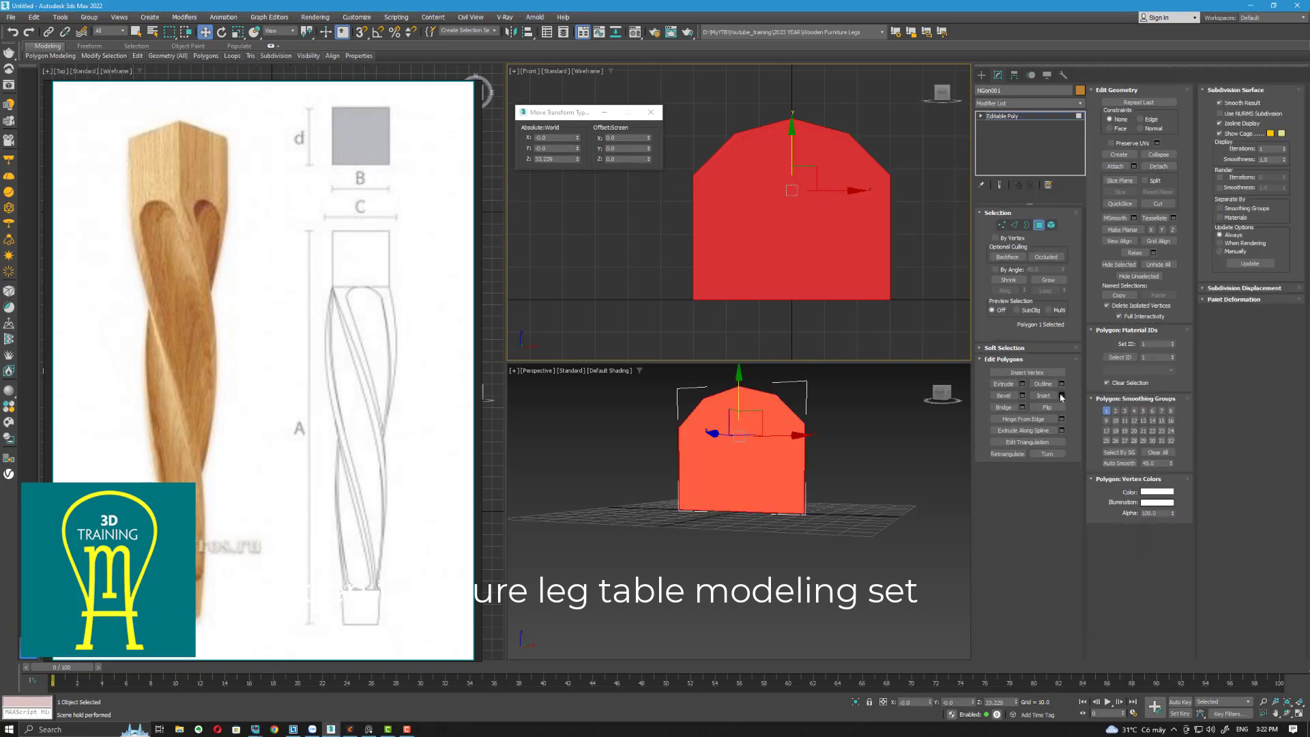
pyautogui.click(1061, 396)
pyautogui.moveTo(746, 233); pyautogui.dragTo(745, 230)
pyautogui.click(744, 247)
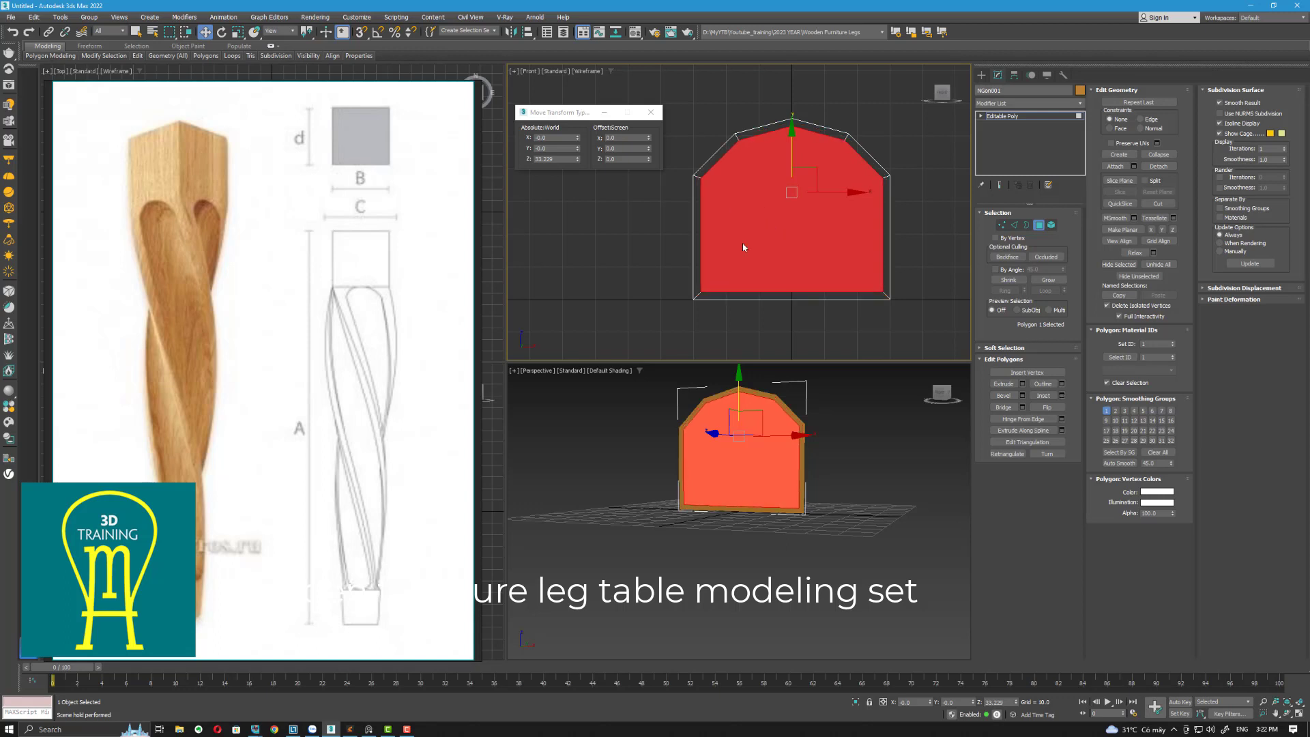
# Step: Delete the narrow border polygon along the bottom of the arch shape
pyautogui.click(840, 333)
pyautogui.click(850, 295)
pyautogui.press('Delete')
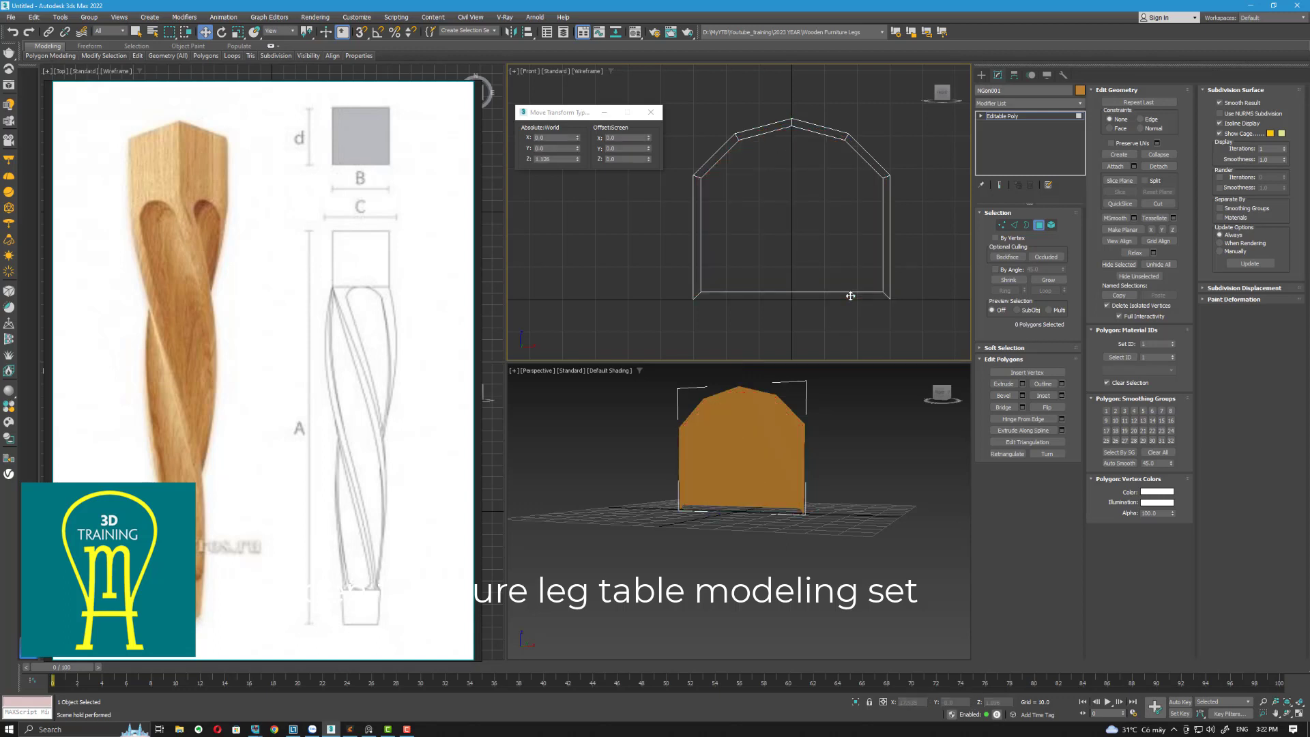
# Step: Align the four bottom vertices of the arch shape on one straight line at height 0
pyautogui.click(1000, 224)
pyautogui.moveTo(628, 284); pyautogui.dragTo(944, 330)
pyautogui.rightClick(576, 162)
pyautogui.click(629, 242)
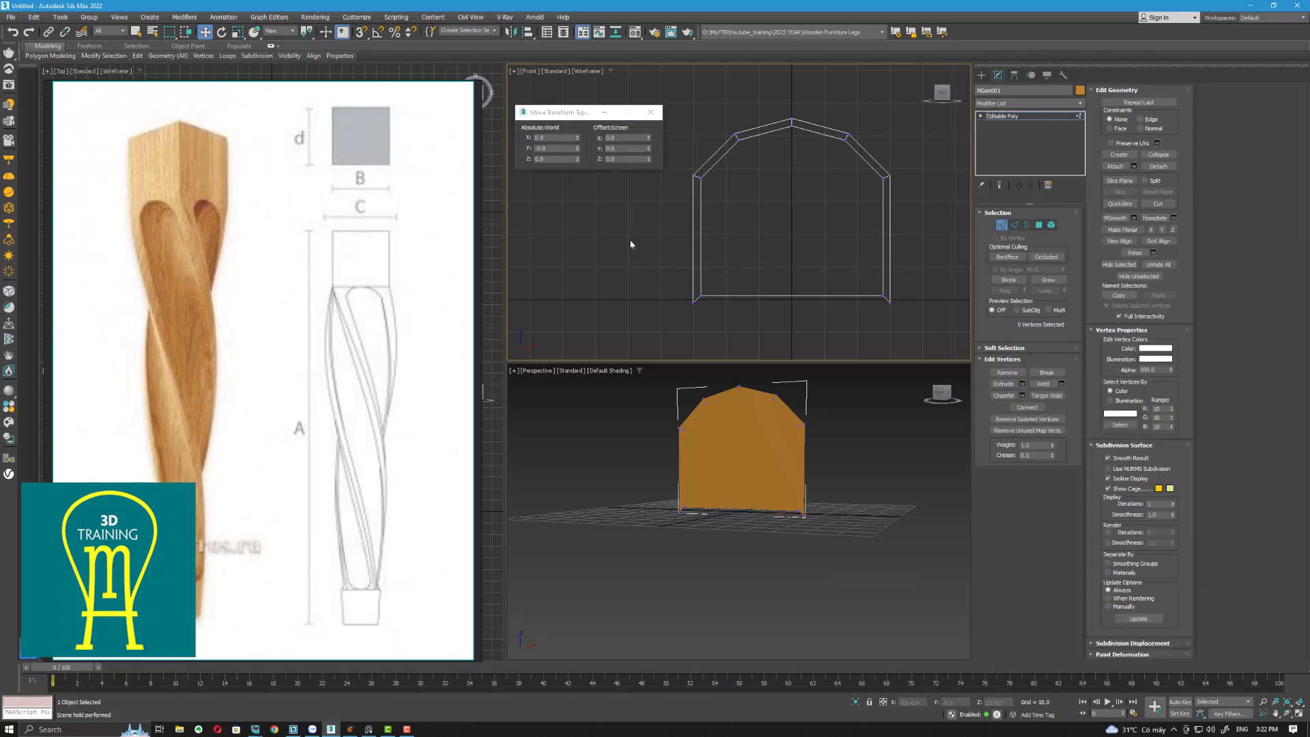
pyautogui.moveTo(646, 272); pyautogui.dragTo(918, 325)
pyautogui.press('r')
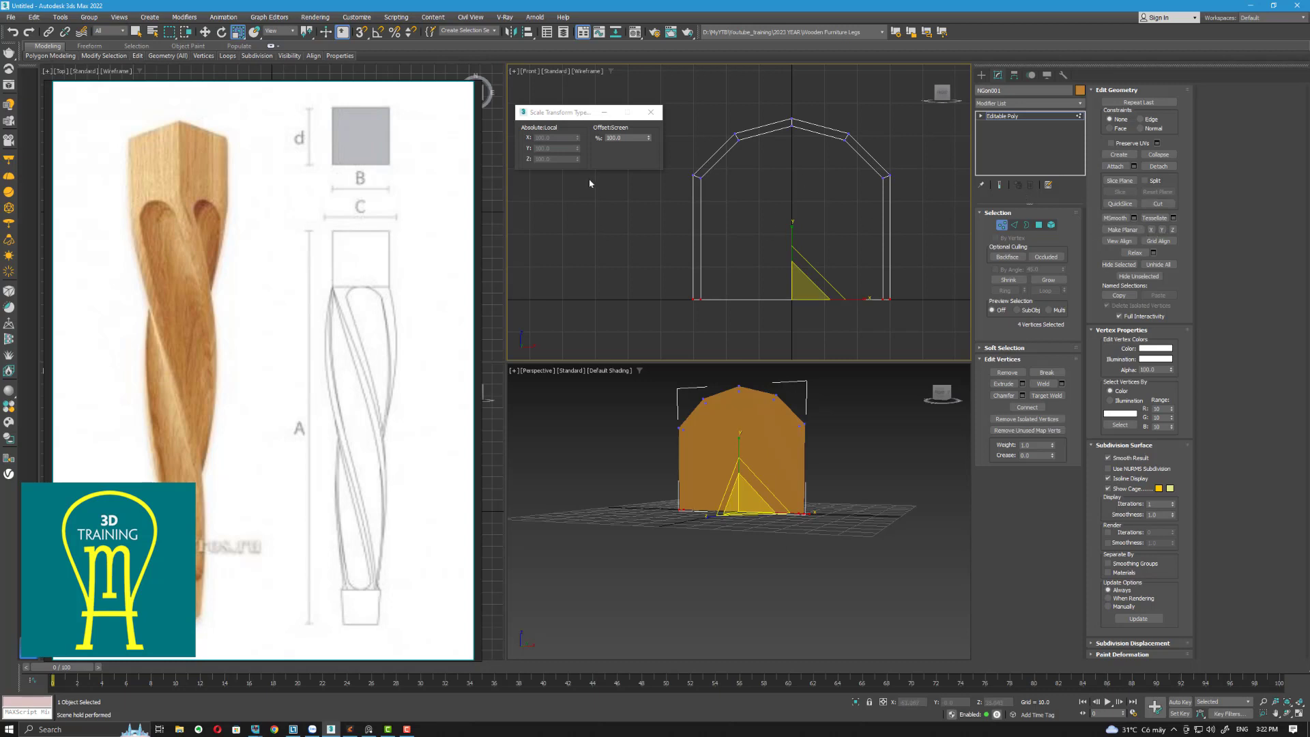
pyautogui.click(1003, 225)
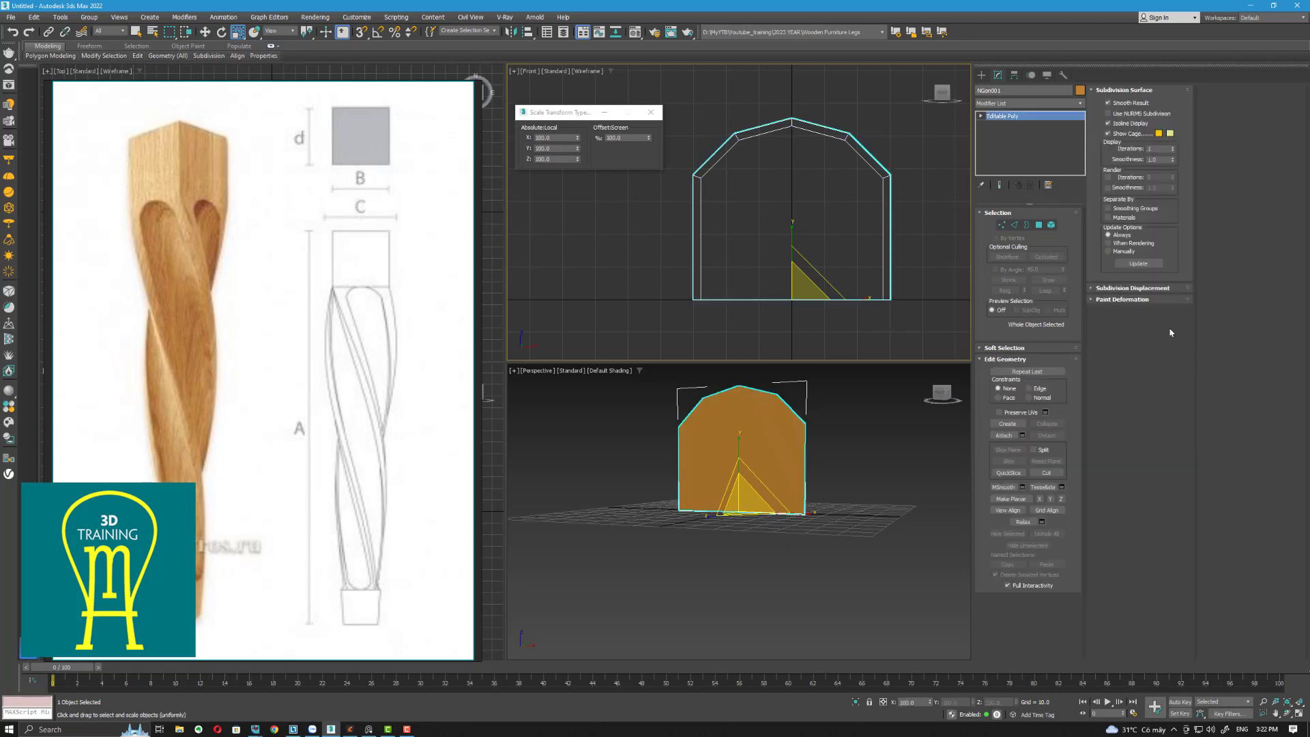
# Step: Extrude the four sloped outer top edges of the arch shape upward by about 30 units in the Front viewport
pyautogui.press('F9')
pyautogui.click(1014, 224)
pyautogui.click(866, 155)
pyautogui.keyDown('ctrl'); pyautogui.click(827, 127); pyautogui.keyUp('ctrl')
pyautogui.press('q')
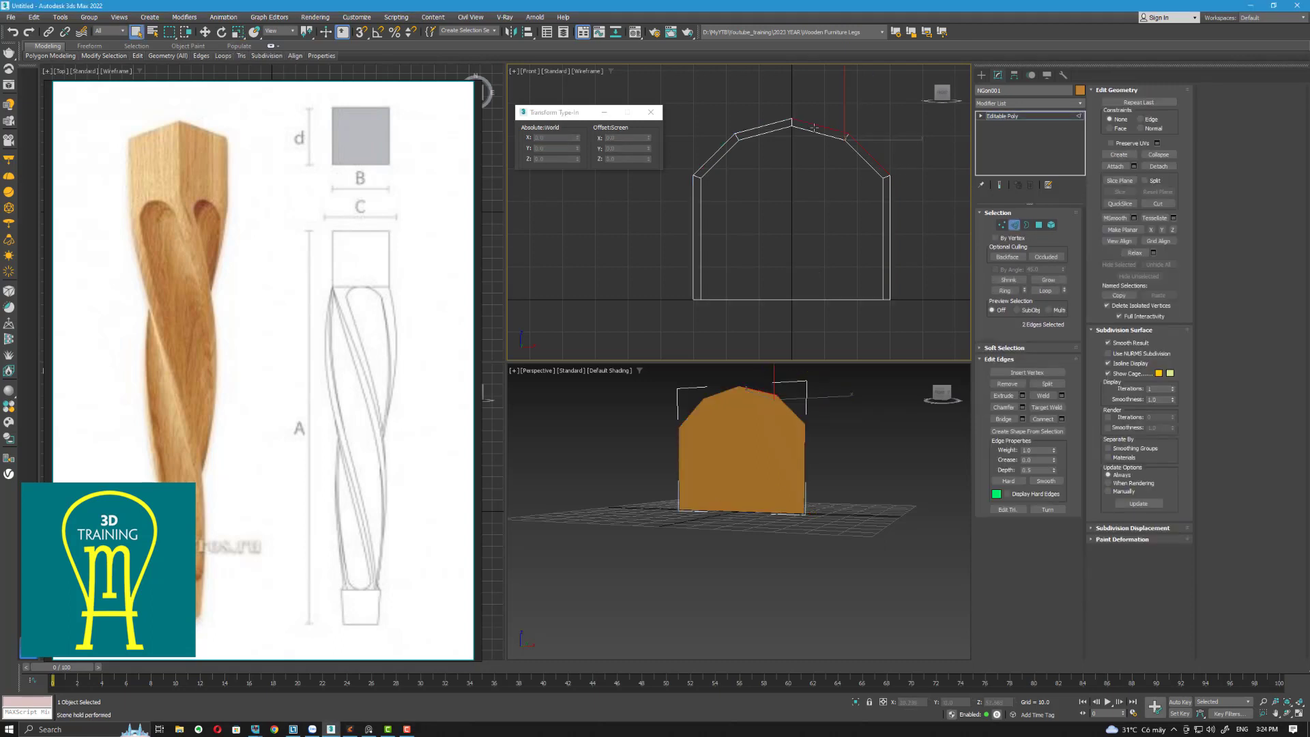
pyautogui.keyDown('ctrl'); pyautogui.click(760, 129); pyautogui.keyUp('ctrl')
pyautogui.keyDown('ctrl'); pyautogui.click(714, 156); pyautogui.keyUp('ctrl')
pyautogui.scroll(-3, 783, 243)
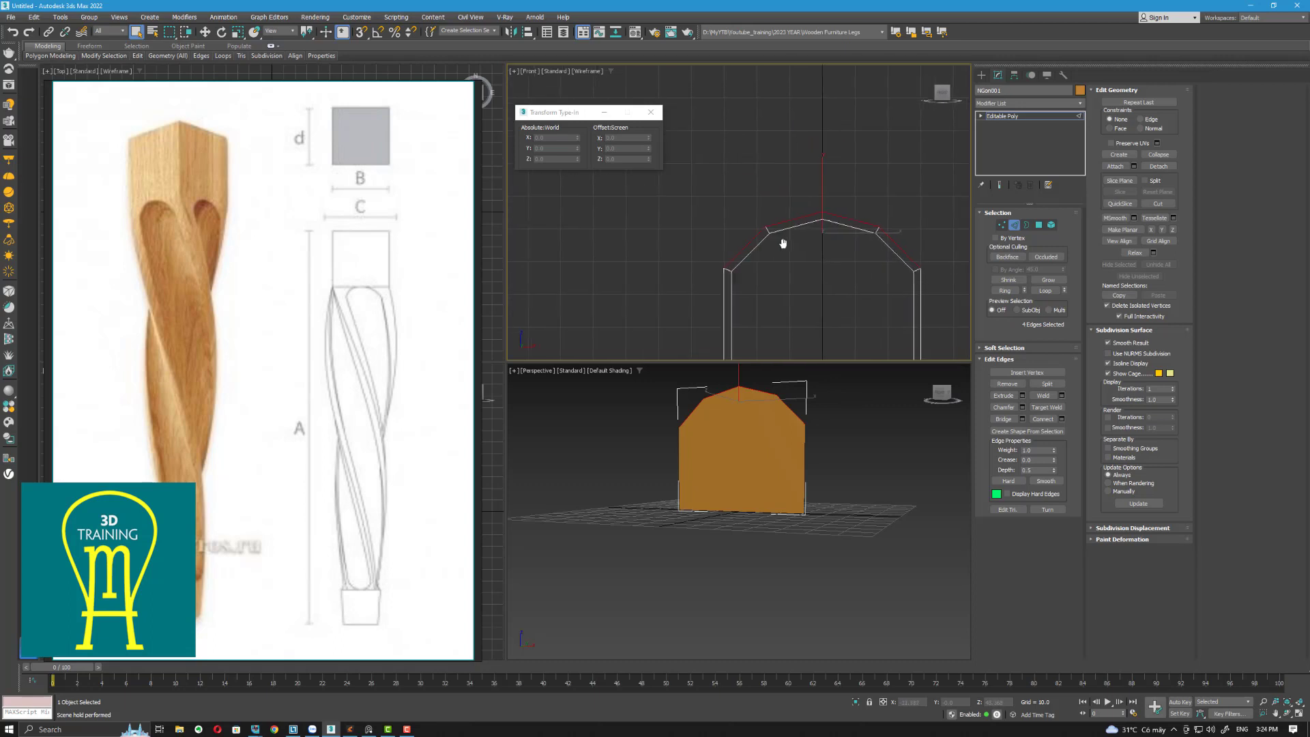
pyautogui.click(204, 33)
pyautogui.scroll(3, 806, 194)
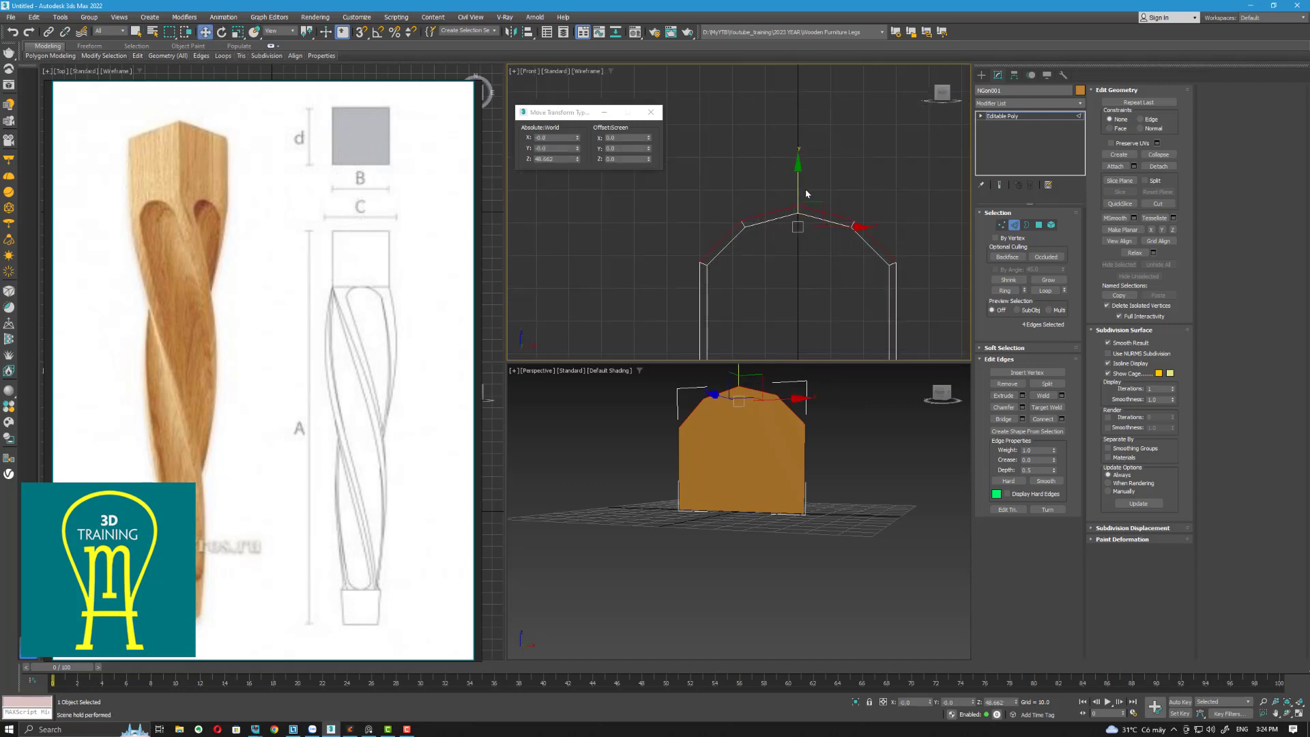
pyautogui.moveTo(798, 182); pyautogui.dragTo(798, 112)
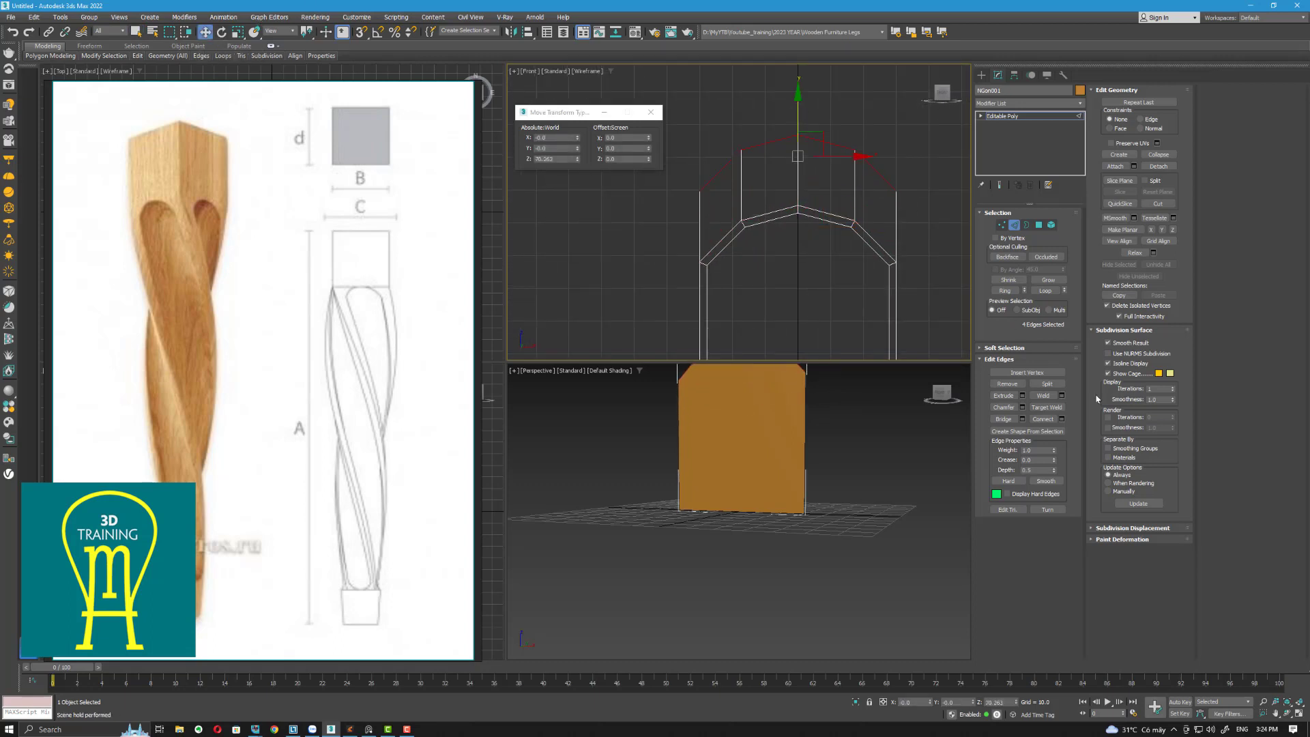
# Step: Flatten the extruded top edges onto one horizontal line and raise them to a height of about 83
pyautogui.click(1161, 230)
pyautogui.scroll(-2, 744, 232)
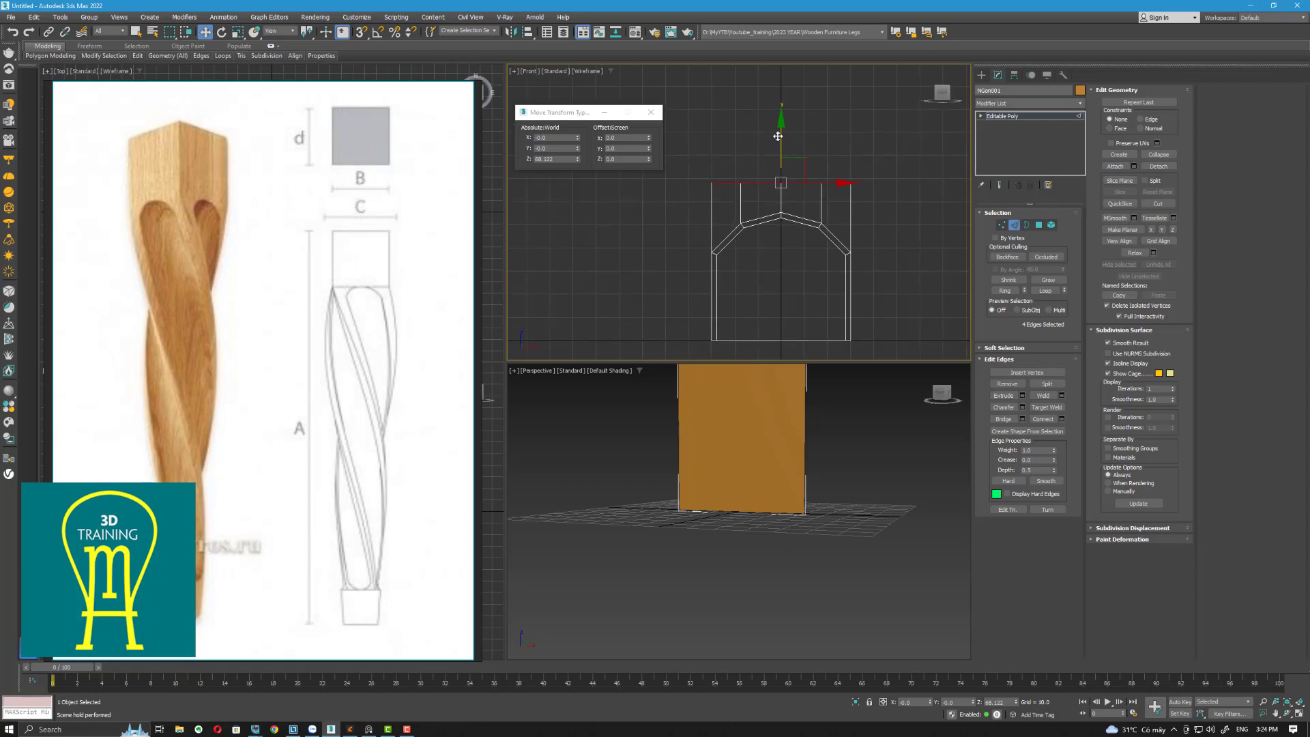
pyautogui.moveTo(778, 102); pyautogui.dragTo(778, 103)
pyautogui.scroll(3, 749, 237)
pyautogui.moveTo(749, 236); pyautogui.dragTo(749, 223, button='middle')
pyautogui.scroll(-3, 754, 236)
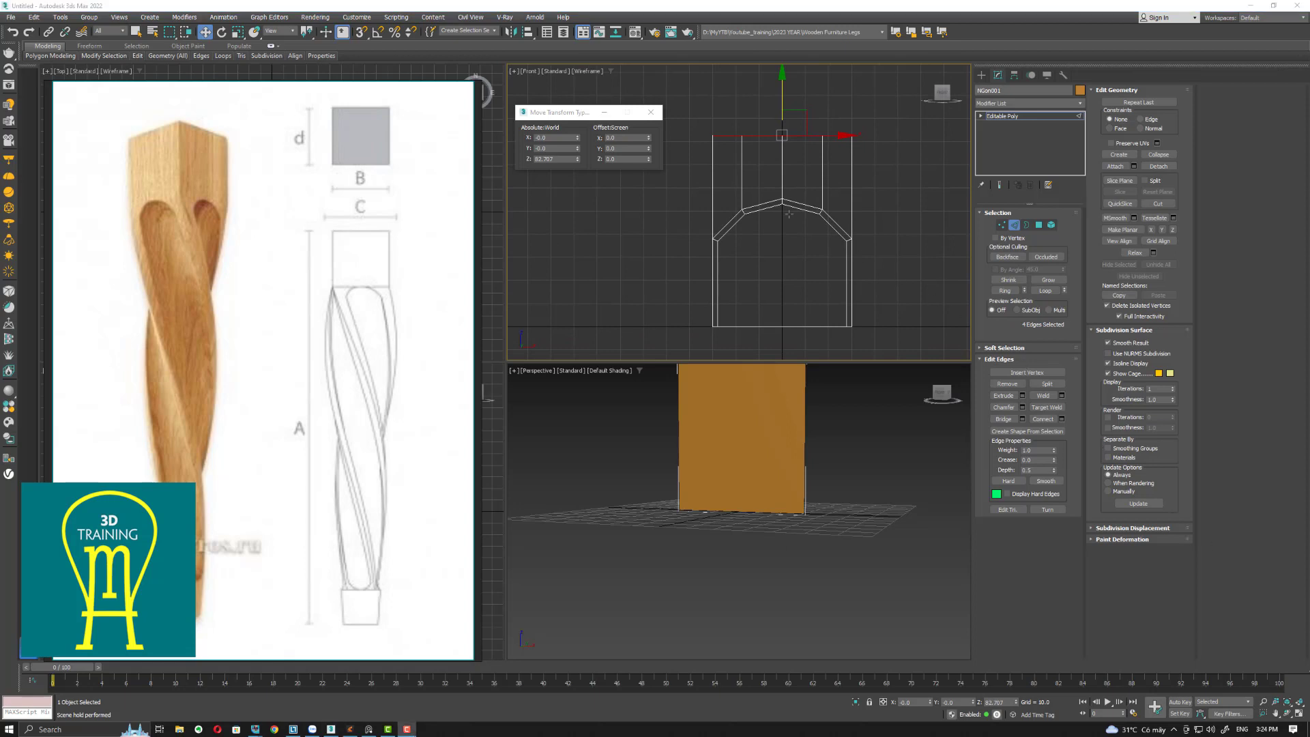
pyautogui.moveTo(789, 213); pyautogui.dragTo(791, 213, button='middle')
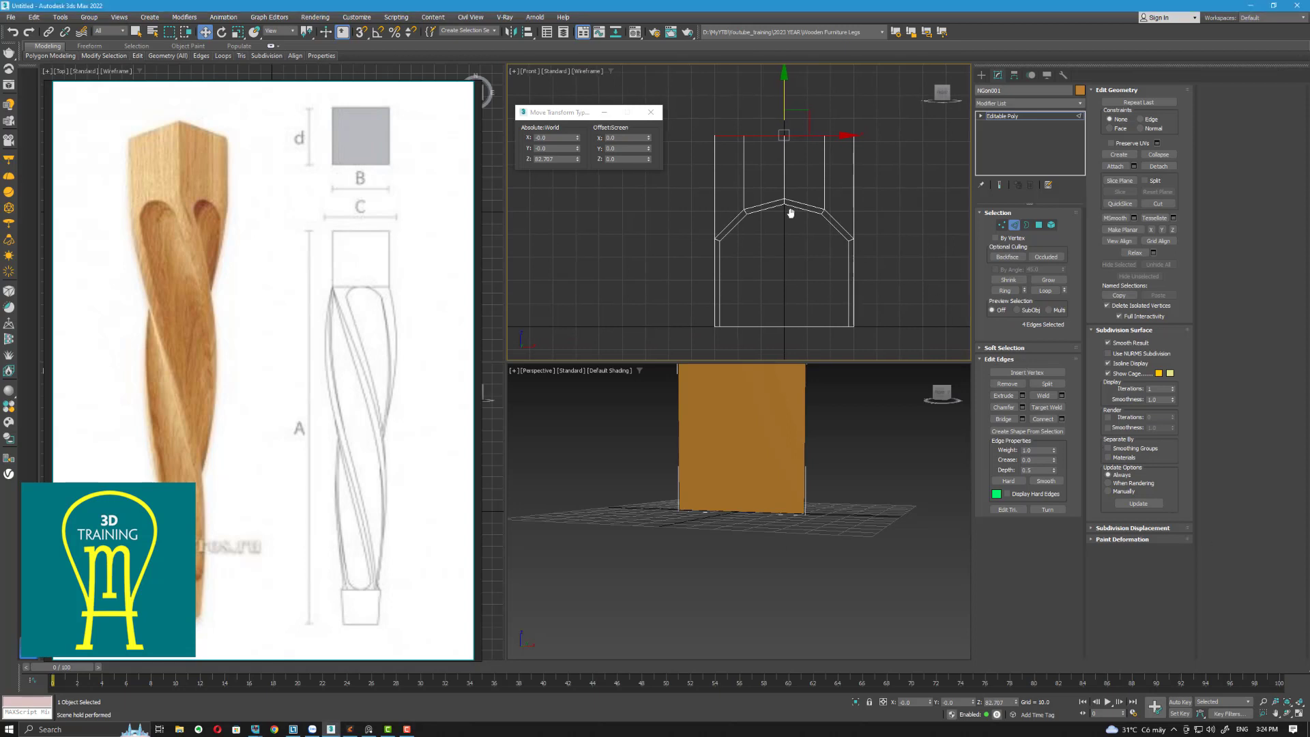
pyautogui.click(1014, 226)
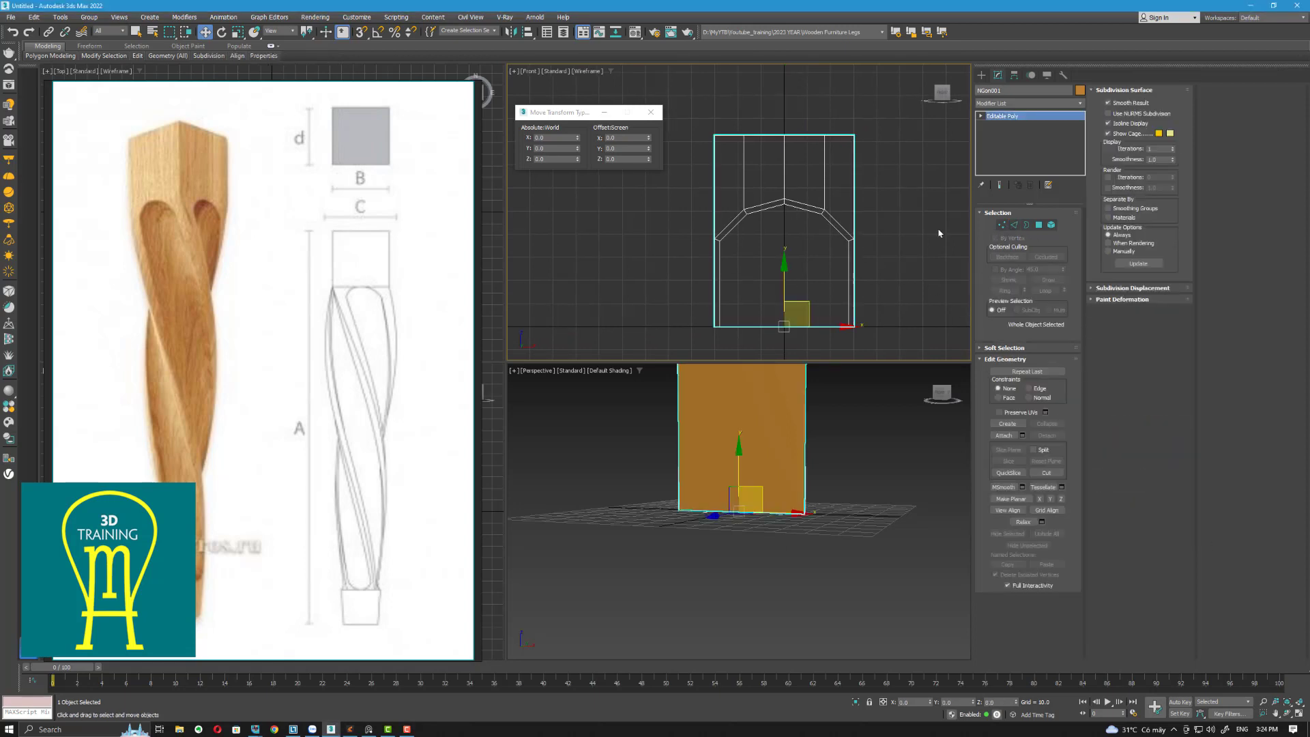
pyautogui.click(650, 112)
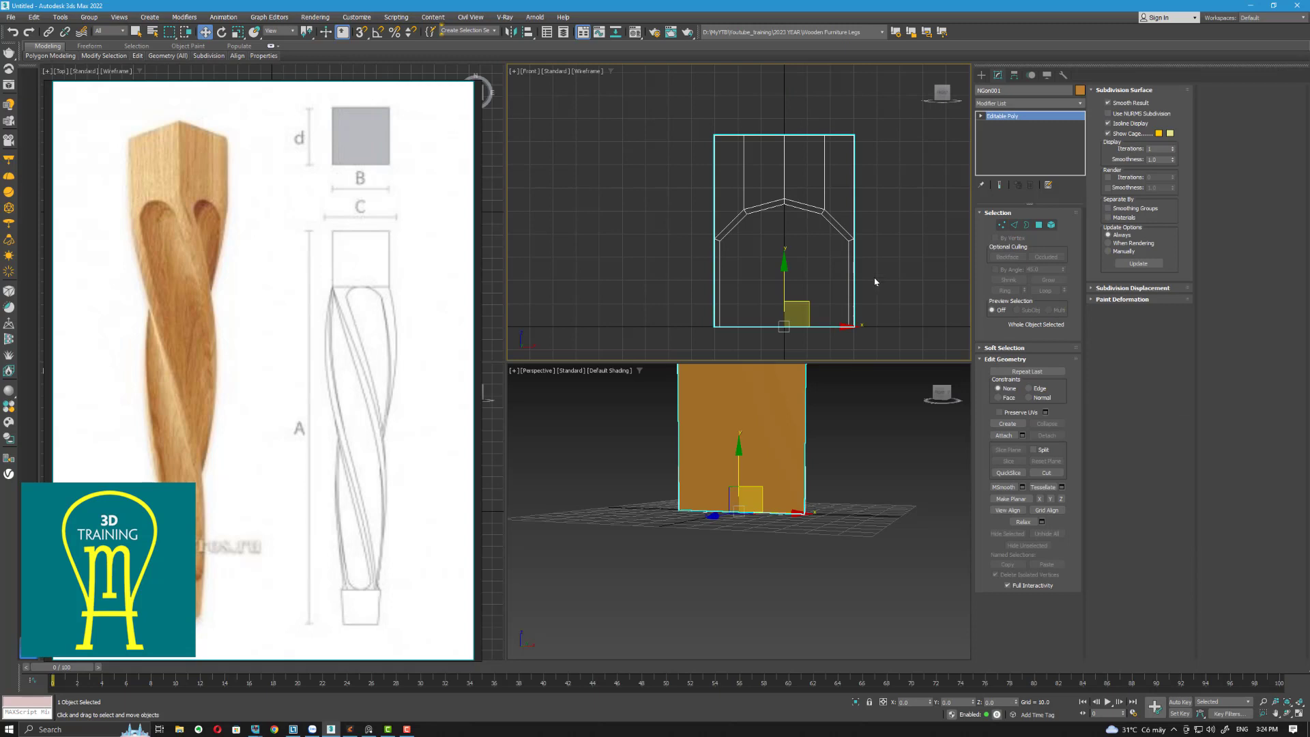
# Step: Draw a square rectangle spline about 72 by 72 units around the panel in a Top view
pyautogui.moveTo(804, 453); pyautogui.dragTo(810, 550, button='middle')
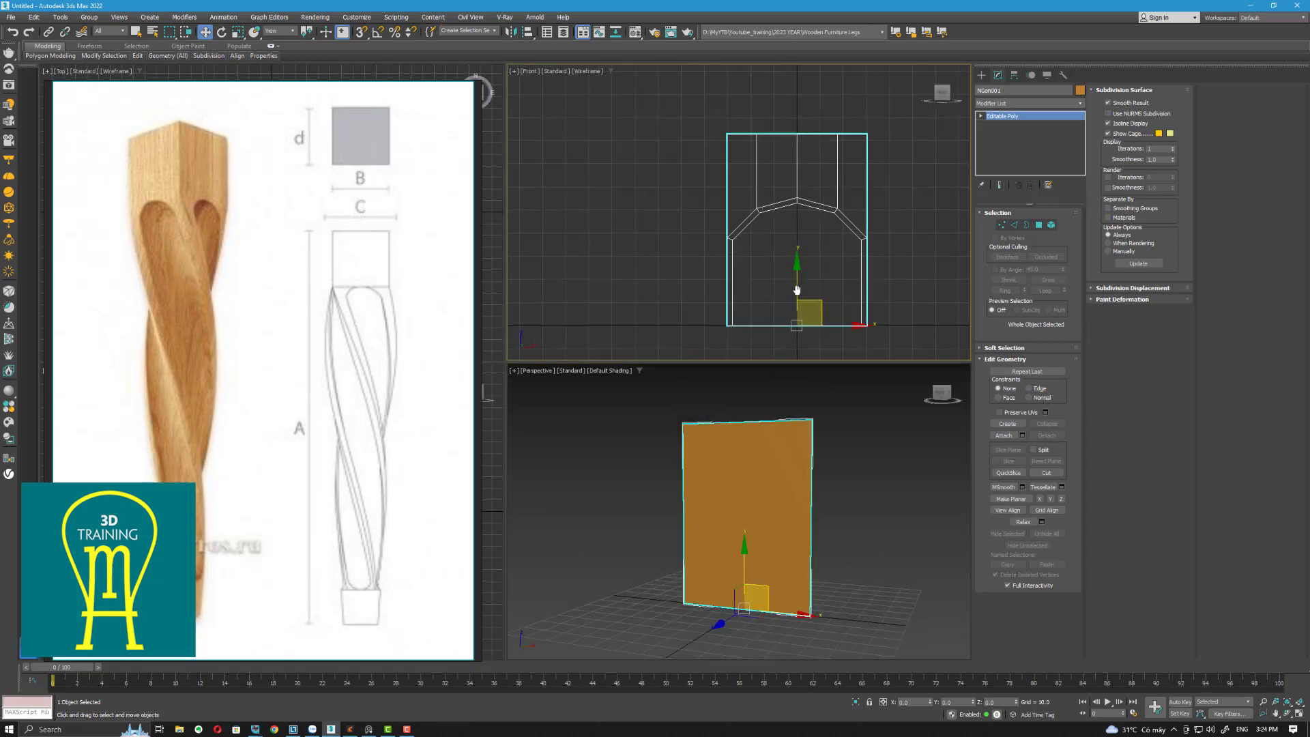
pyautogui.moveTo(795, 315); pyautogui.dragTo(810, 315, button='middle')
pyautogui.press('t')
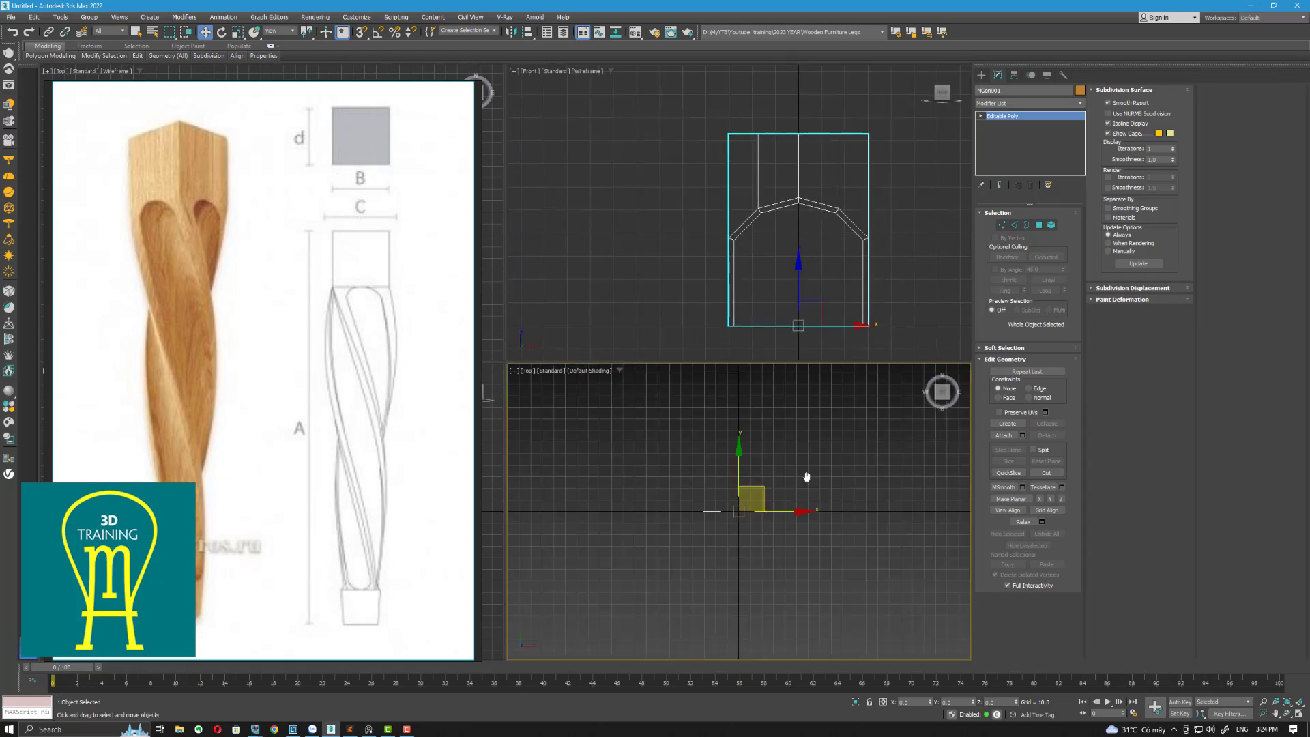
pyautogui.moveTo(757, 452); pyautogui.dragTo(760, 444, button='middle')
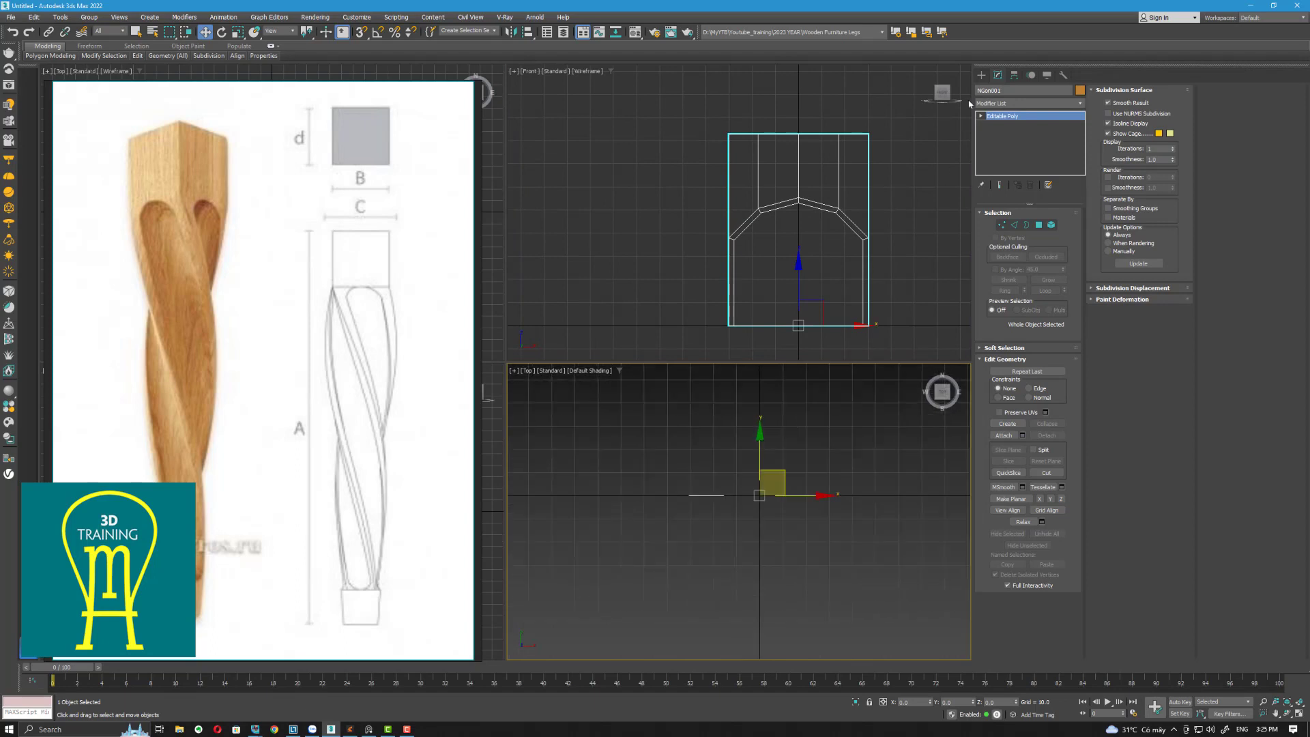
pyautogui.click(981, 75)
pyautogui.click(1049, 155)
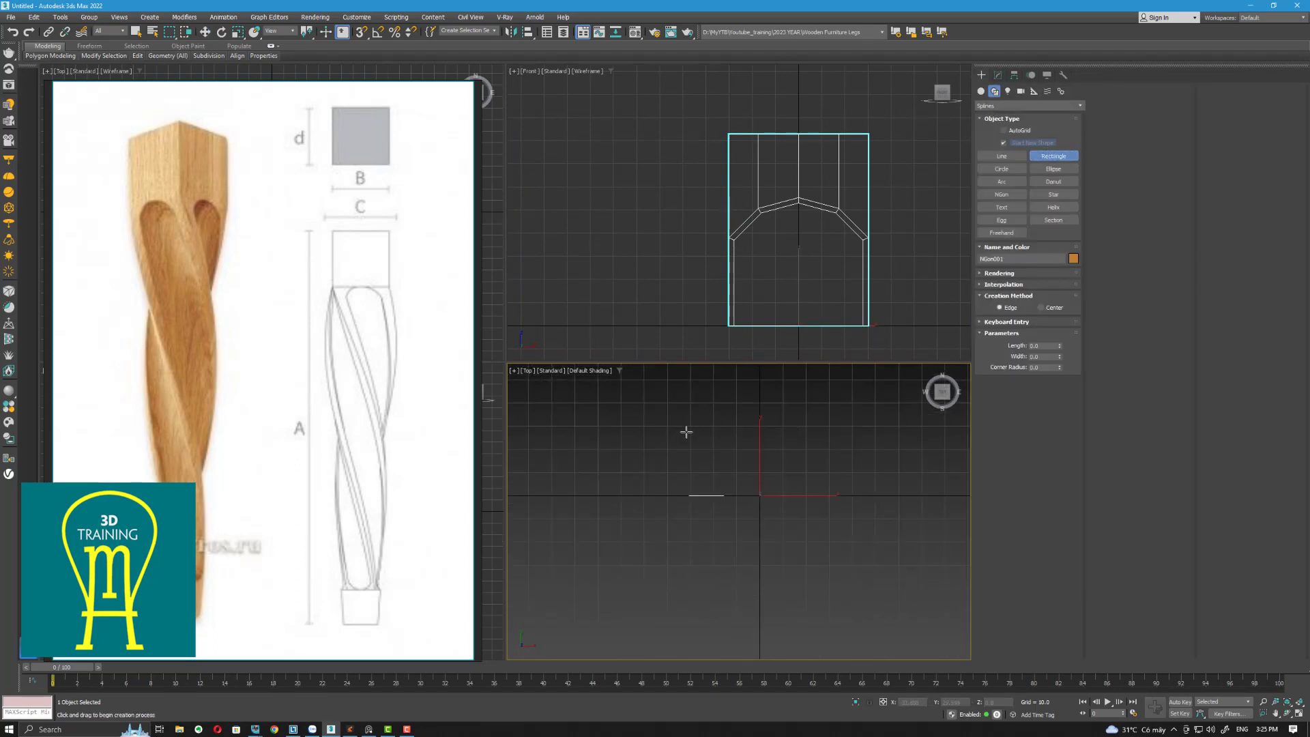
pyautogui.keyDown('ctrl'); pyautogui.moveTo(686, 431); pyautogui.dragTo(848, 544); pyautogui.keyUp('ctrl')
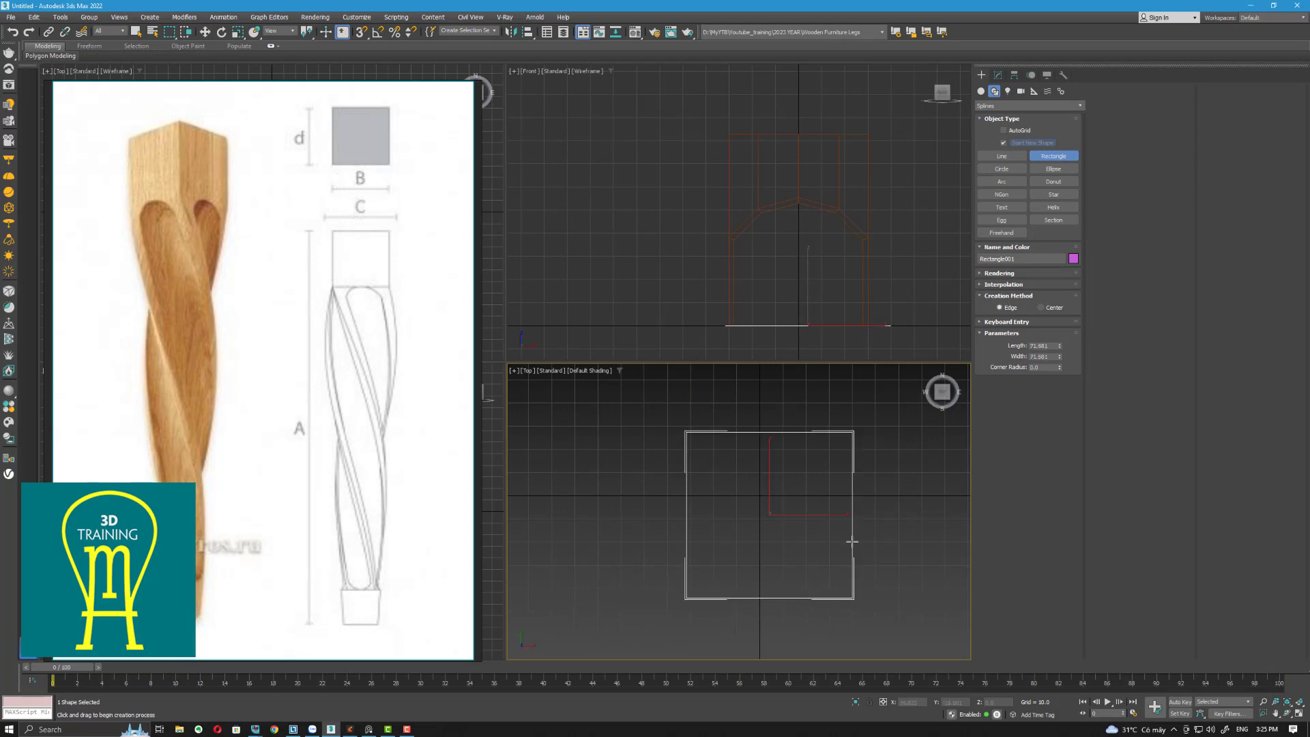
# Step: Centre the square spline on the world origin at X 0 and Y 0
pyautogui.press('w')
pyautogui.moveTo(766, 473); pyautogui.dragTo(748, 451, button='middle')
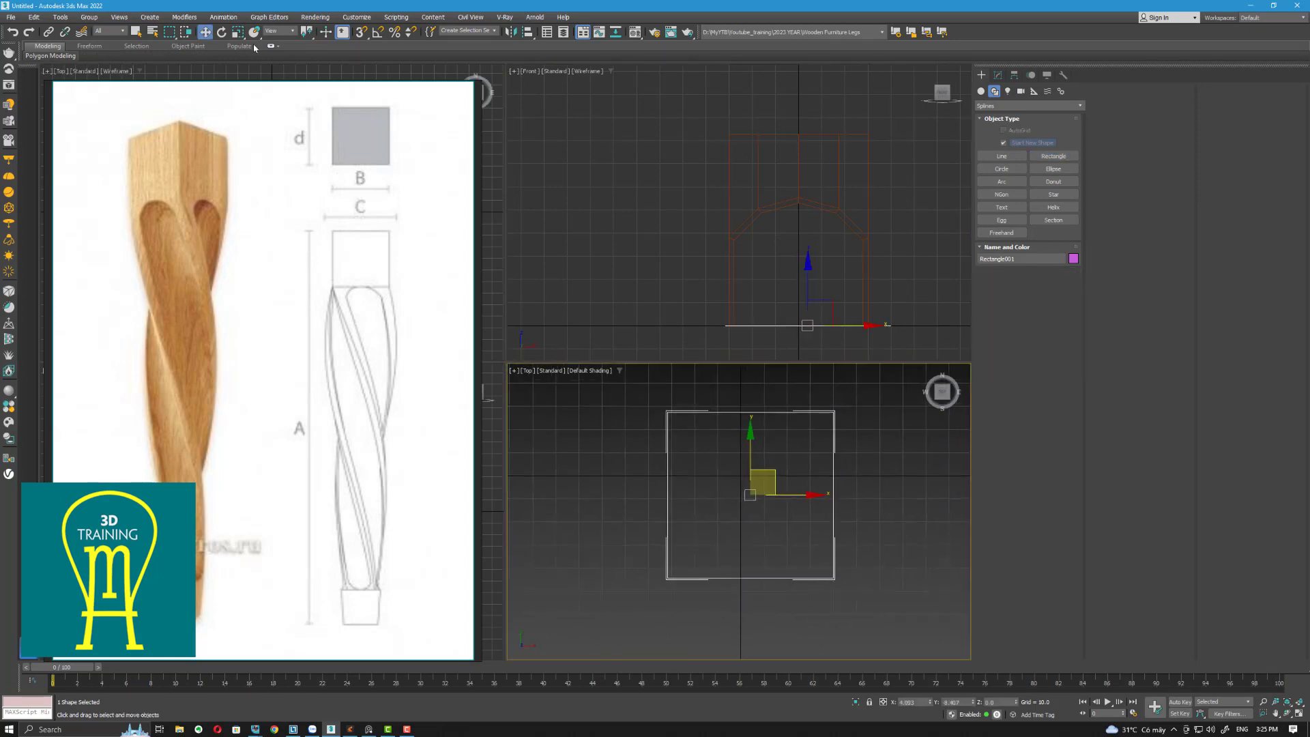
pyautogui.rightClick(204, 32)
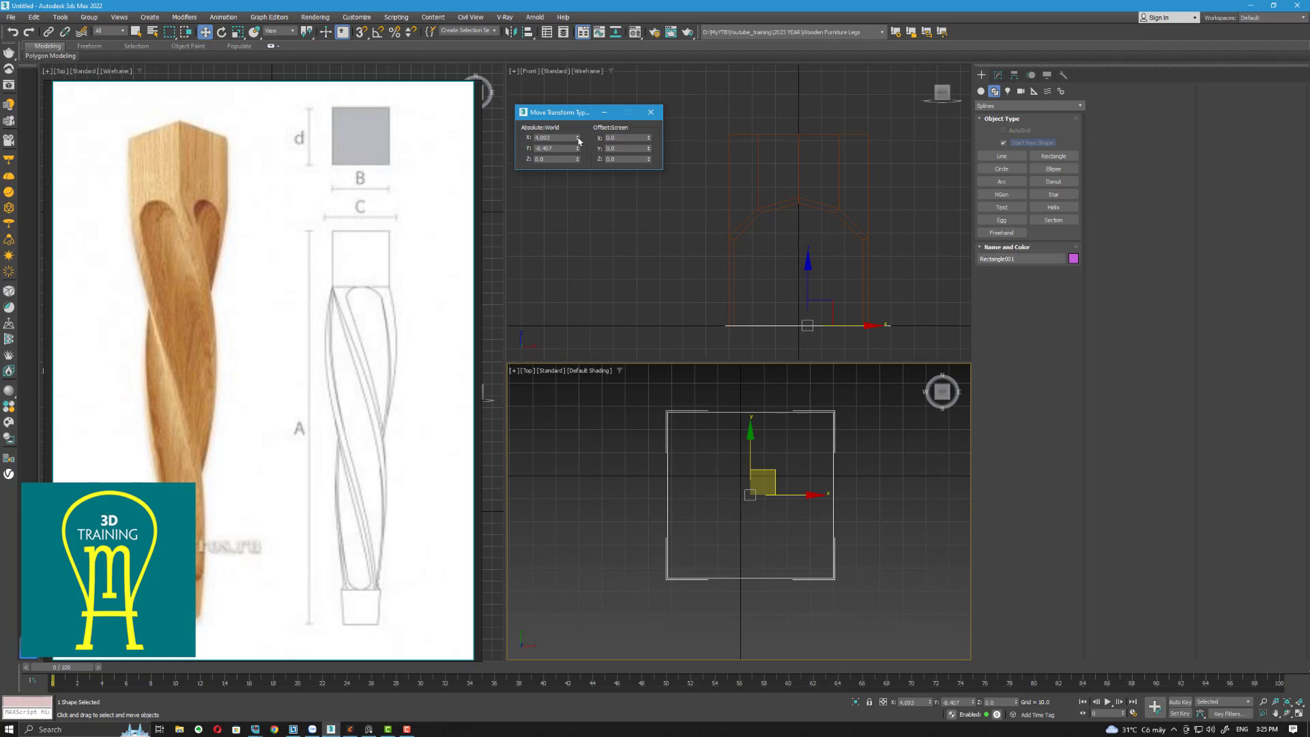
pyautogui.rightClick(579, 139)
pyautogui.rightClick(578, 148)
pyautogui.moveTo(791, 471); pyautogui.dragTo(824, 518, button='middle')
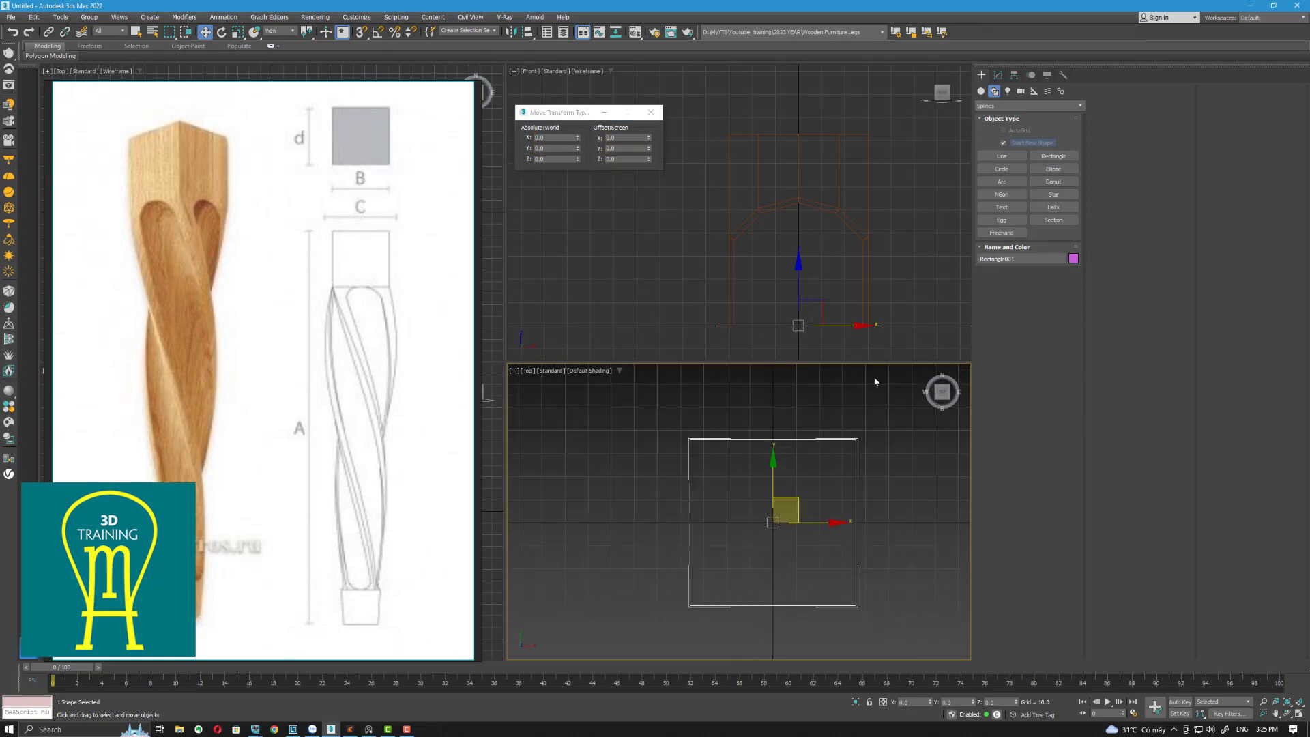
# Step: Move the arch panel's whole element onto the front side of the square, at Y about -36, leaving its pivot in place
pyautogui.moveTo(879, 213); pyautogui.dragTo(863, 230)
pyautogui.scroll(2, 774, 500)
pyautogui.moveTo(770, 498); pyautogui.dragTo(762, 429, button='middle')
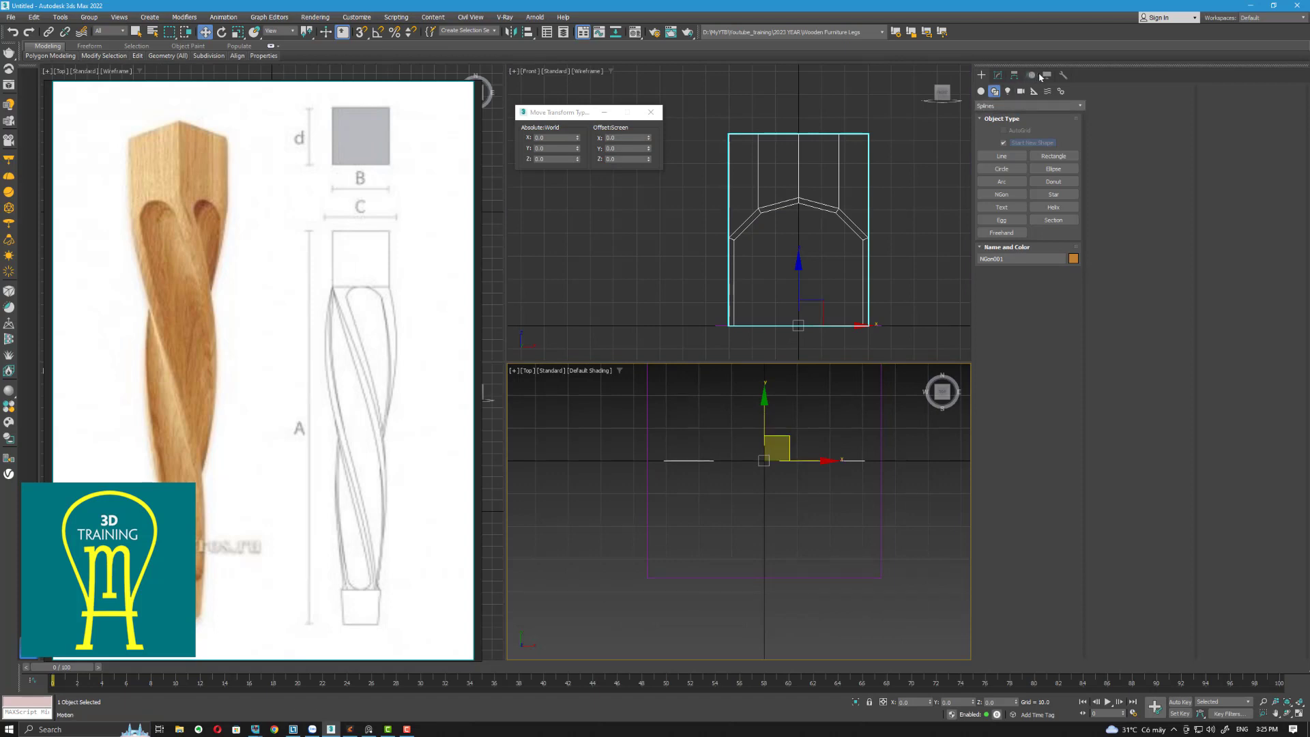
pyautogui.click(1046, 76)
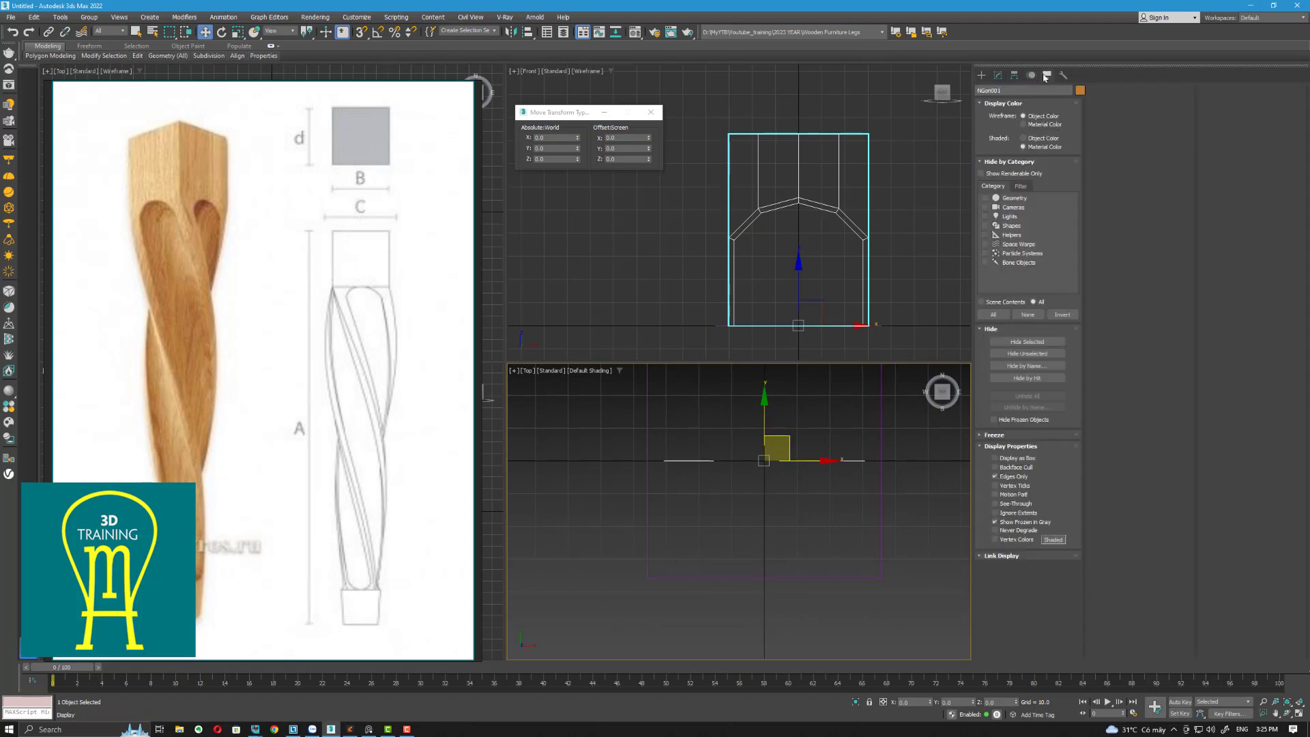
pyautogui.click(997, 75)
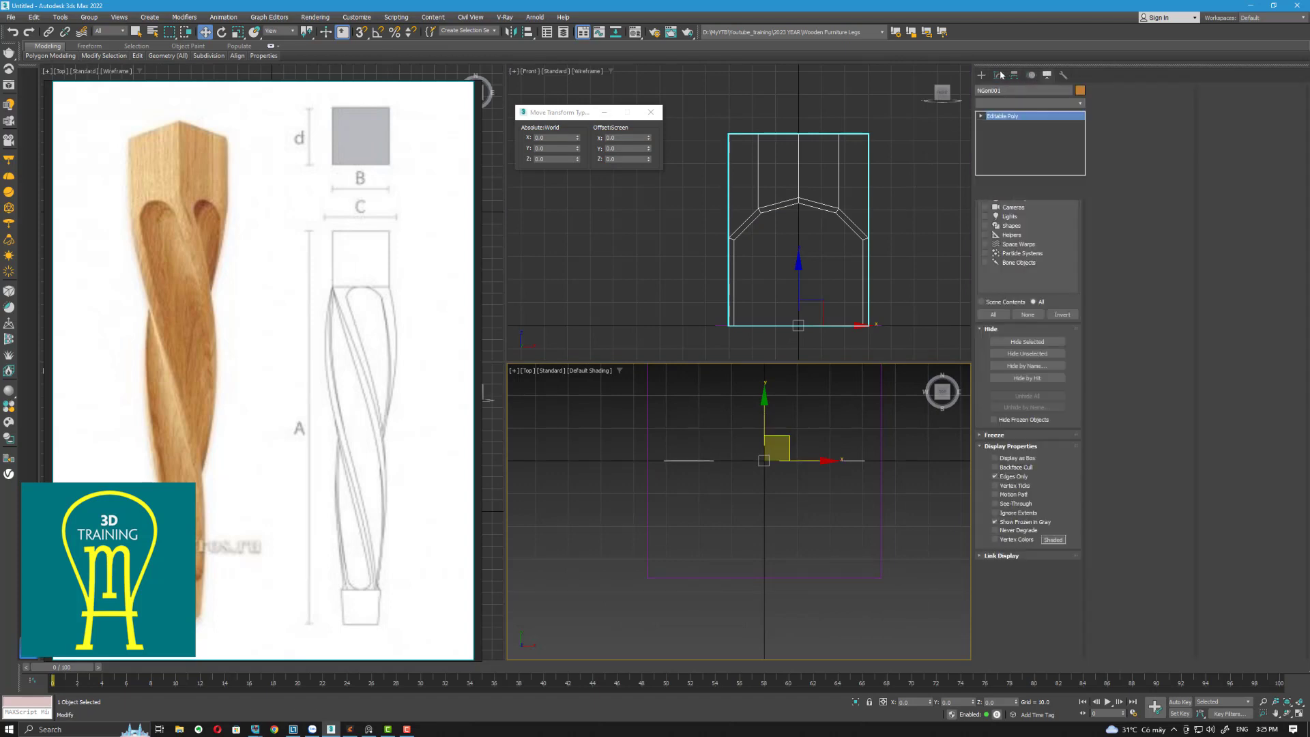
pyautogui.click(1051, 224)
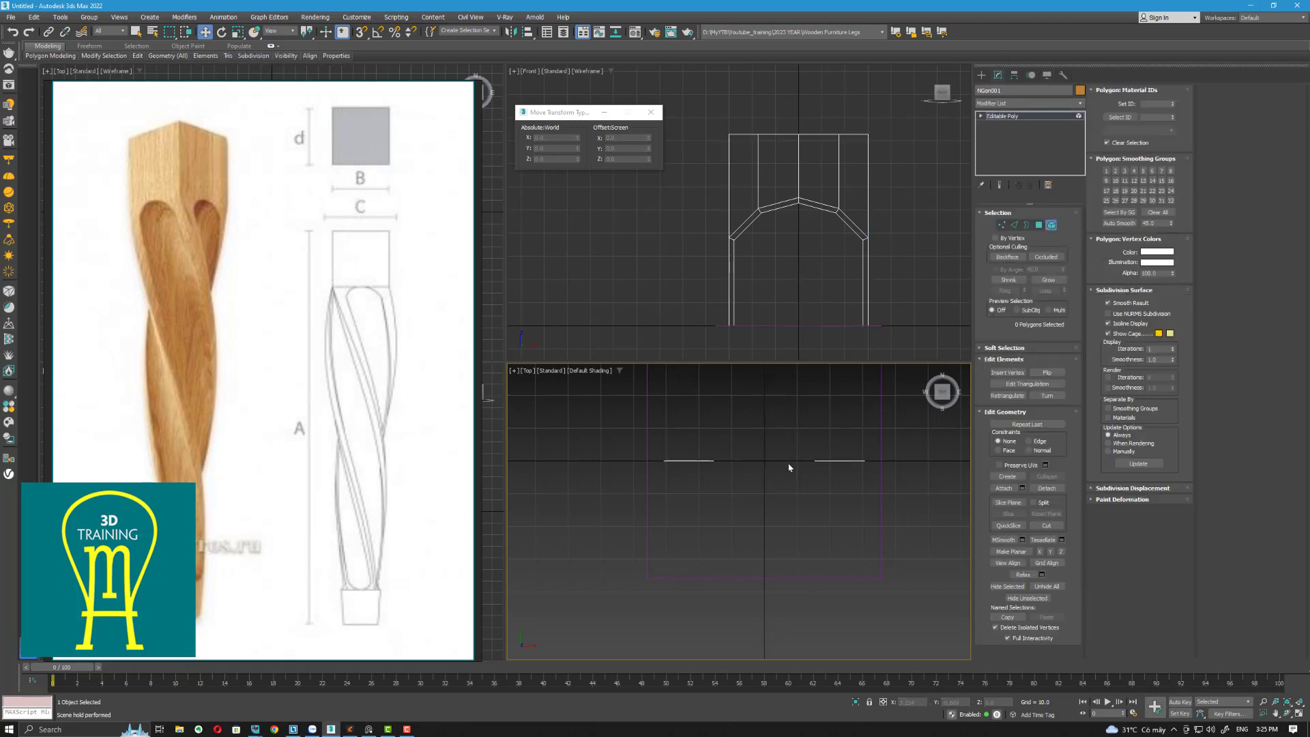
pyautogui.click(783, 433)
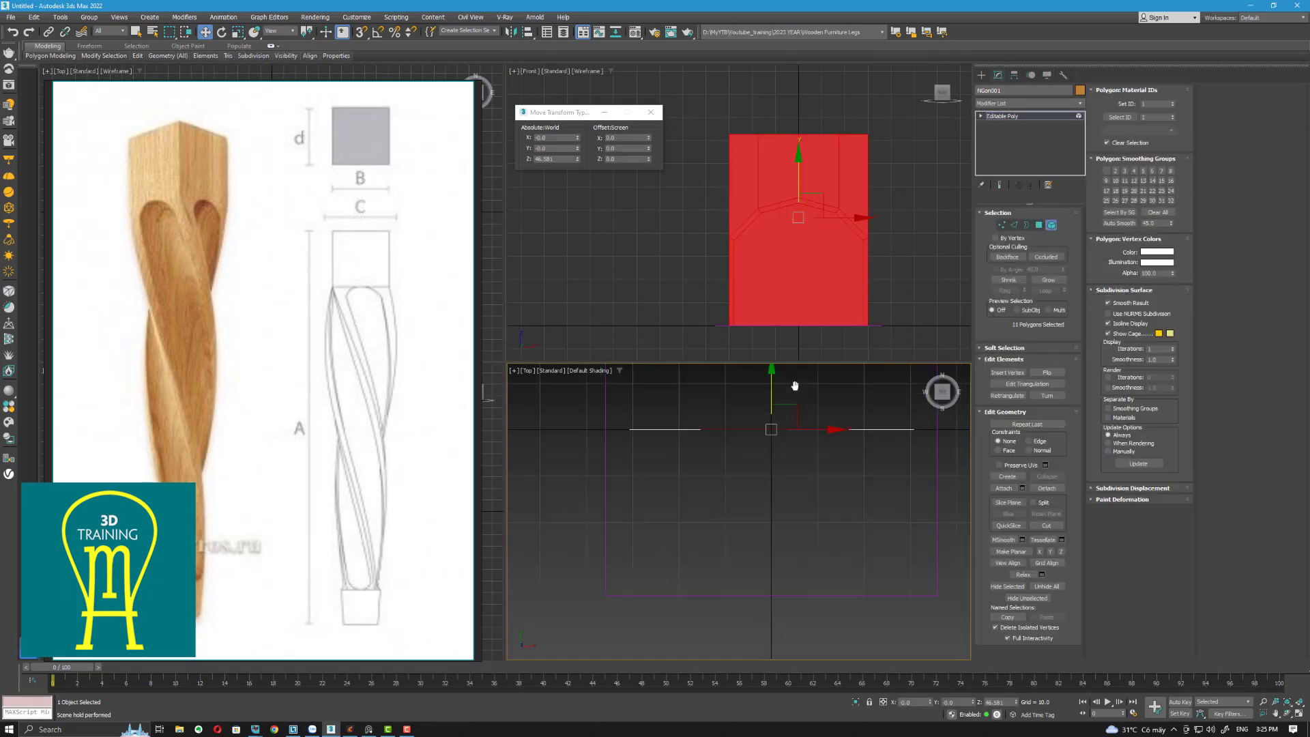
pyautogui.scroll(2, 766, 530)
pyautogui.moveTo(766, 530); pyautogui.dragTo(765, 553)
pyautogui.scroll(6, 734, 606)
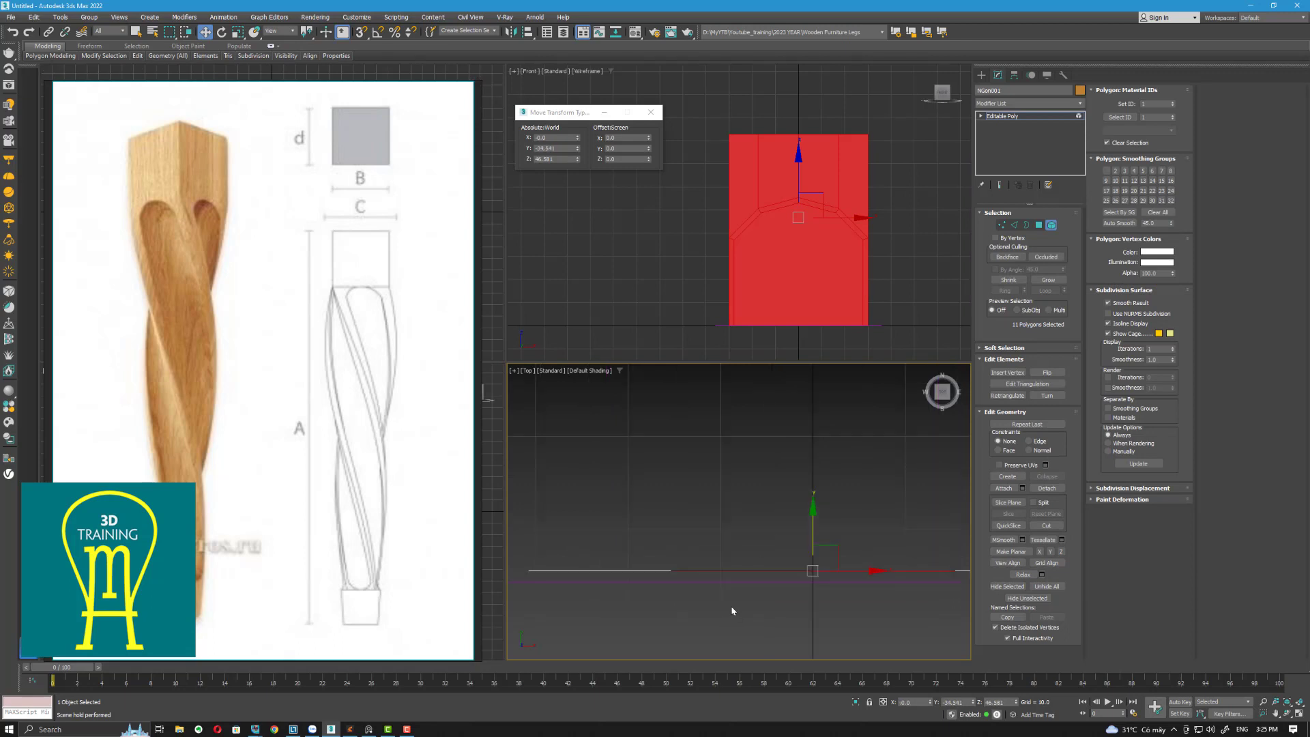
pyautogui.moveTo(877, 501); pyautogui.dragTo(870, 525)
pyautogui.scroll(-3, 815, 479)
pyautogui.moveTo(814, 480); pyautogui.dragTo(715, 523, button='middle')
pyautogui.scroll(-6, 795, 496)
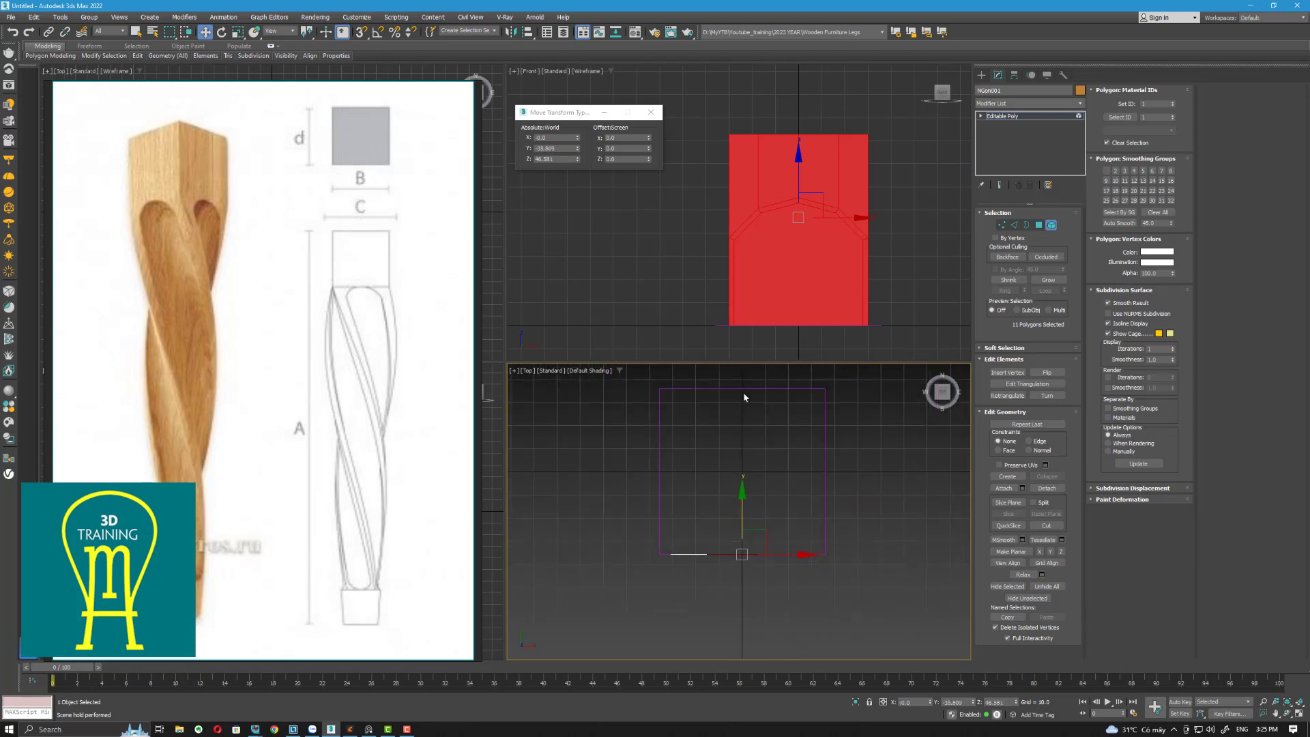
pyautogui.click(1051, 224)
pyautogui.click(886, 511)
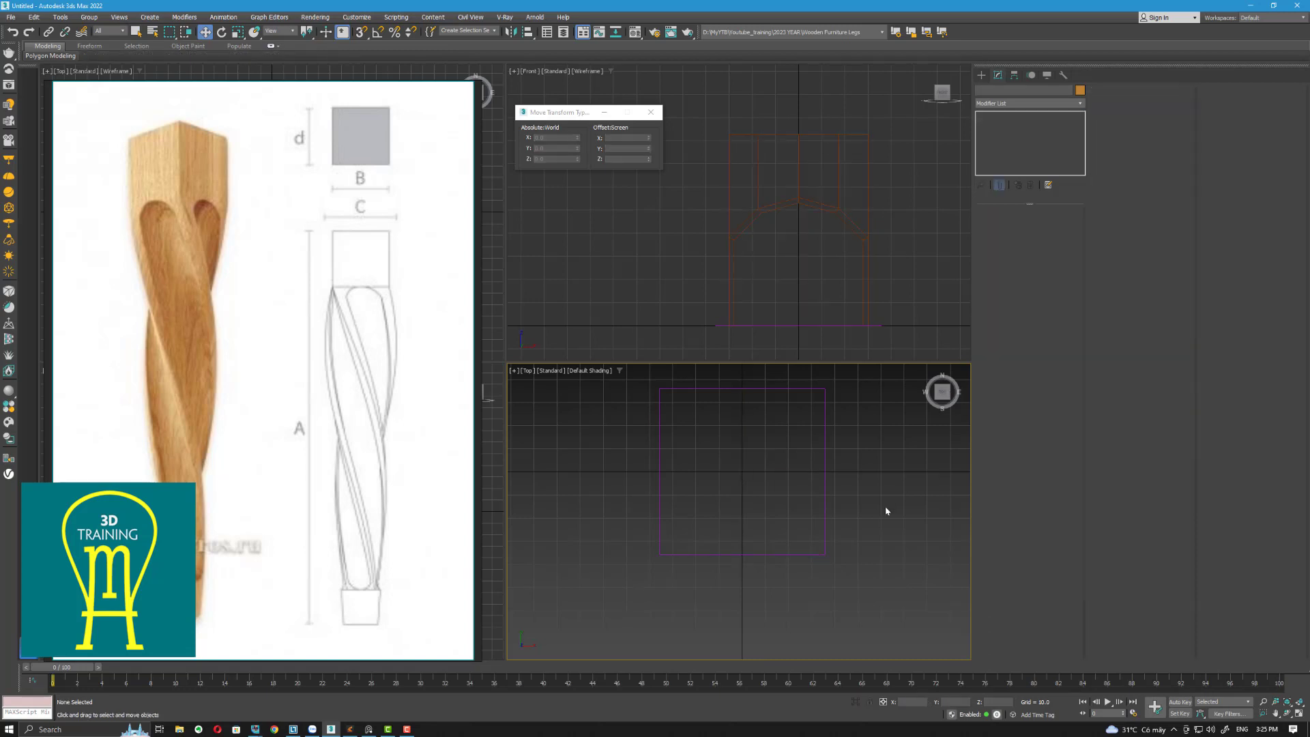
# Step: Scale the arch panel's element up uniformly until it is as wide as the square
pyautogui.click(868, 295)
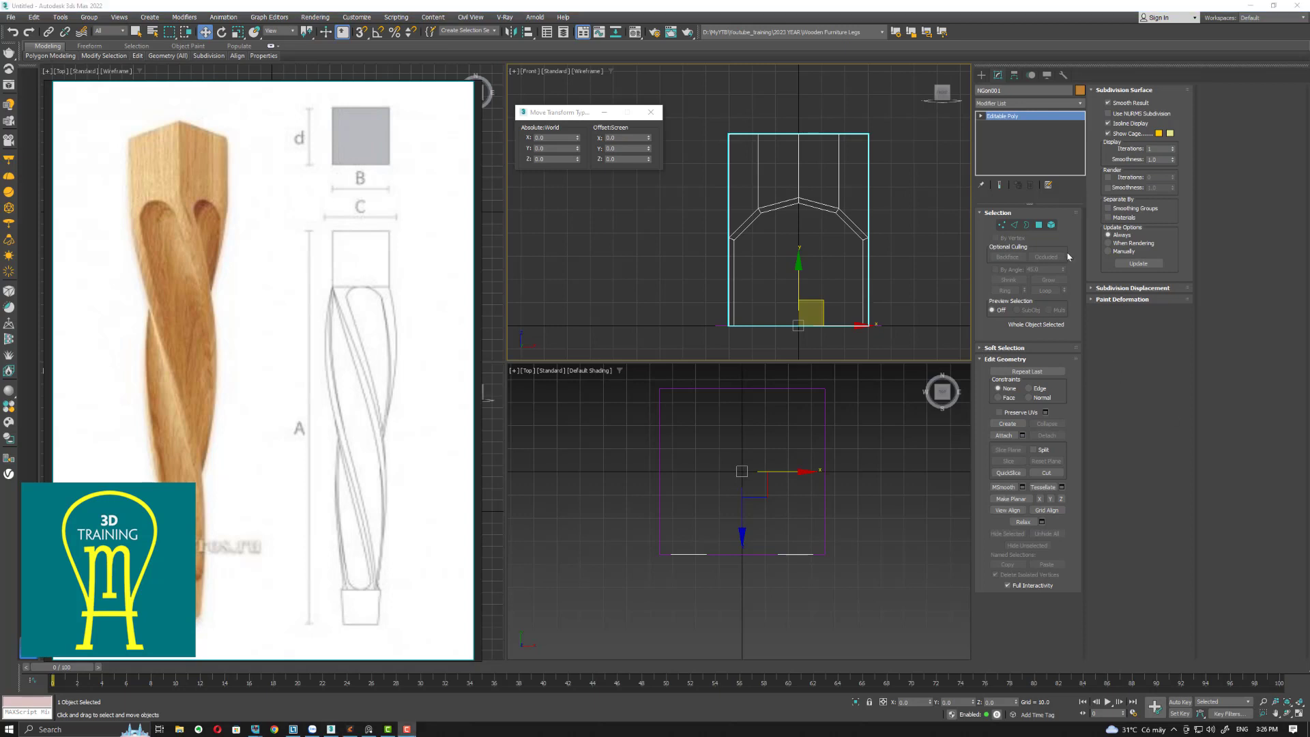
pyautogui.click(1051, 226)
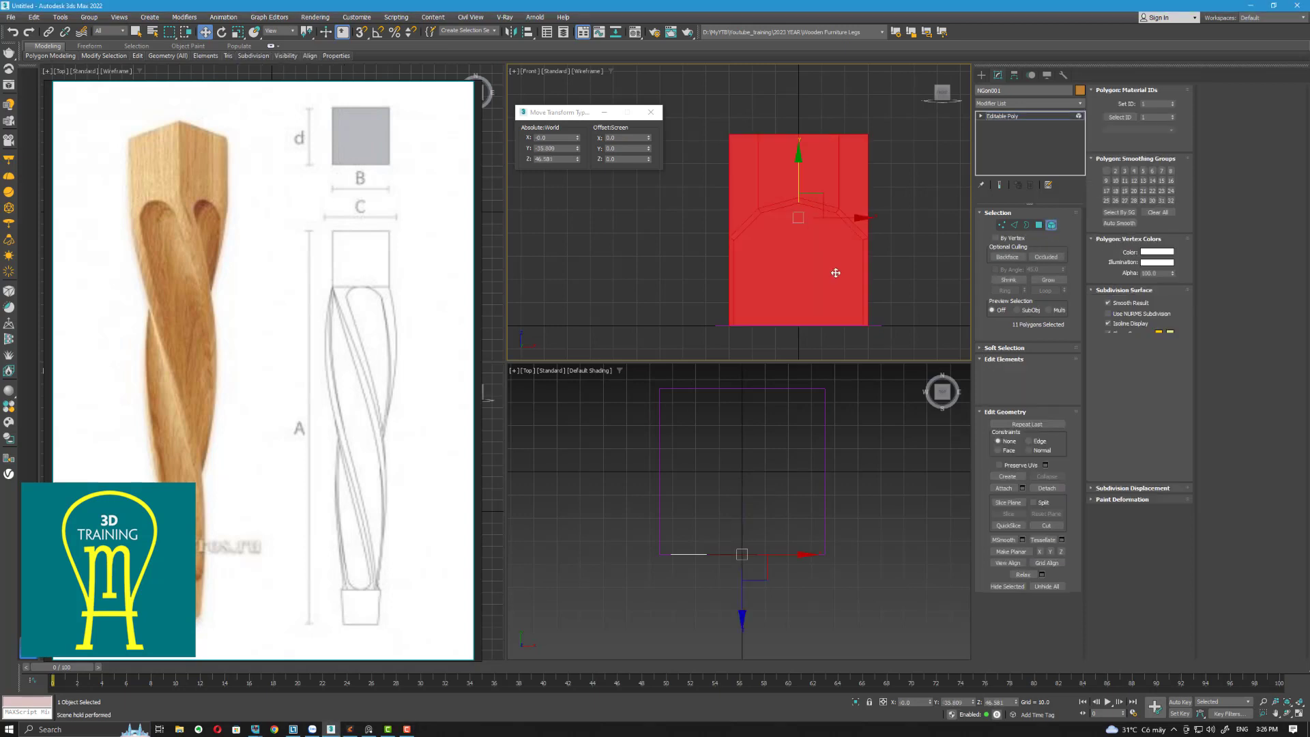
pyautogui.scroll(4, 807, 286)
pyautogui.scroll(-4, 807, 285)
pyautogui.moveTo(807, 279); pyautogui.dragTo(791, 235, button='middle')
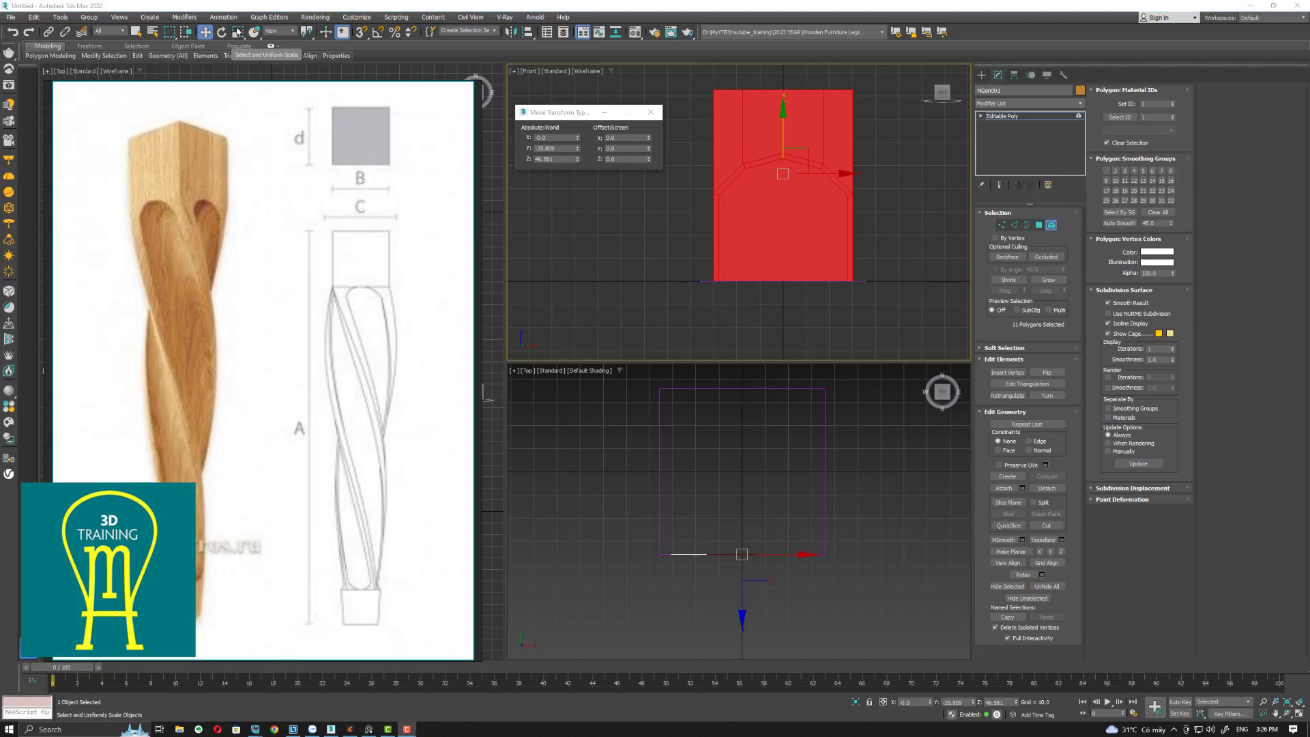
pyautogui.click(390, 59)
pyautogui.press('r')
pyautogui.moveTo(650, 138); pyautogui.dragTo(604, 51)
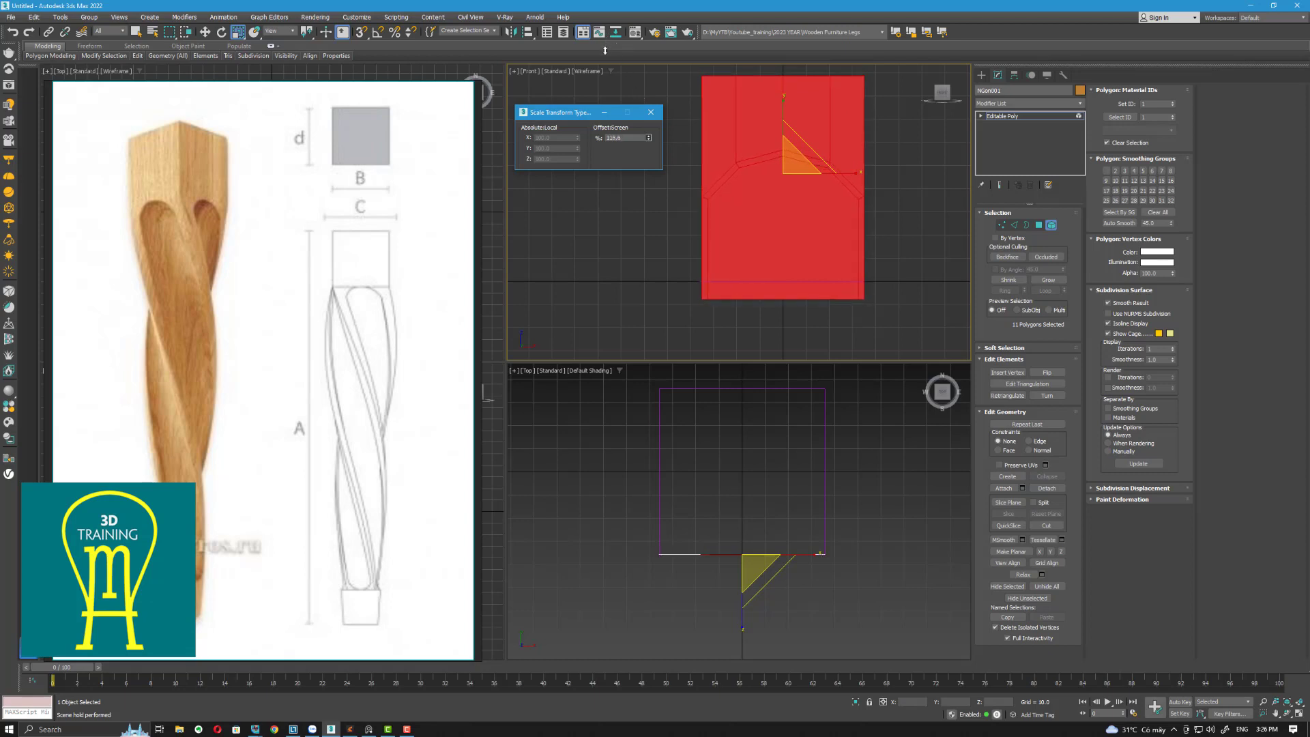
# Step: Raise the arch panel's element in the Front viewport until its bottom edge sits at height 0
pyautogui.click(206, 32)
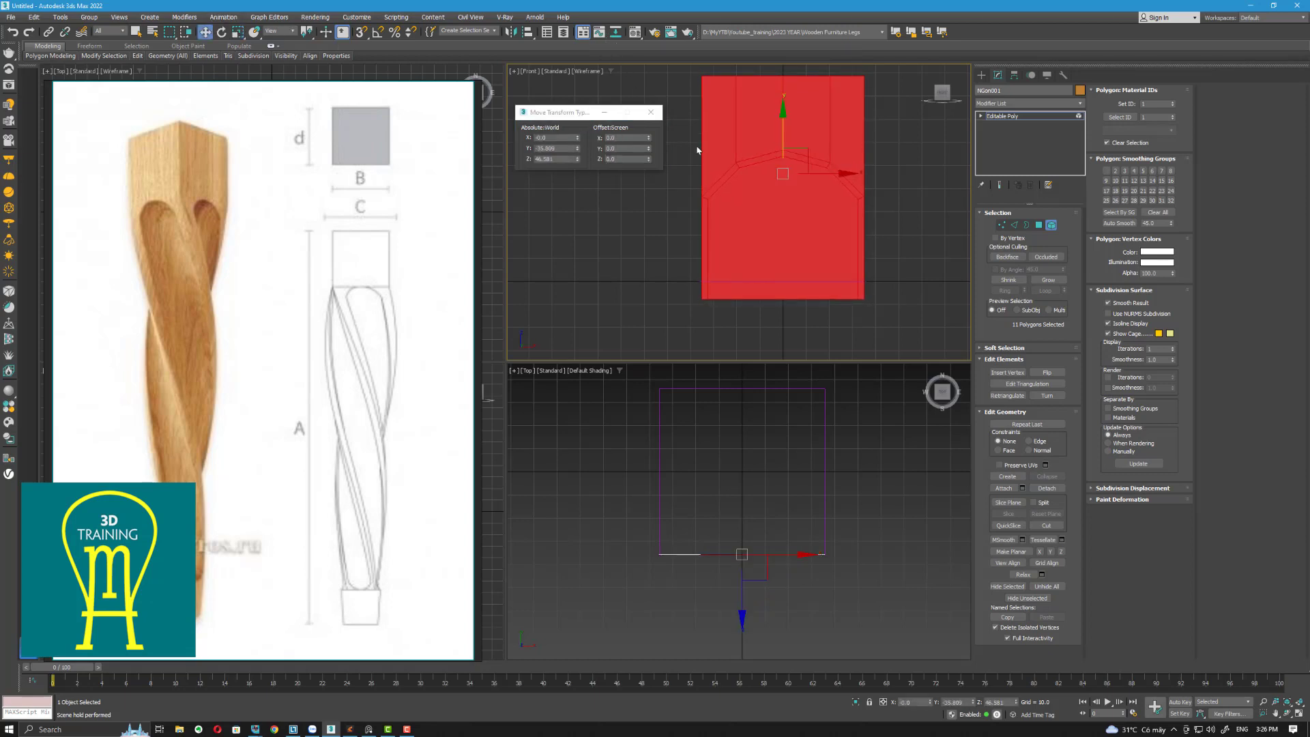
pyautogui.moveTo(783, 133); pyautogui.dragTo(781, 114)
pyautogui.click(1048, 225)
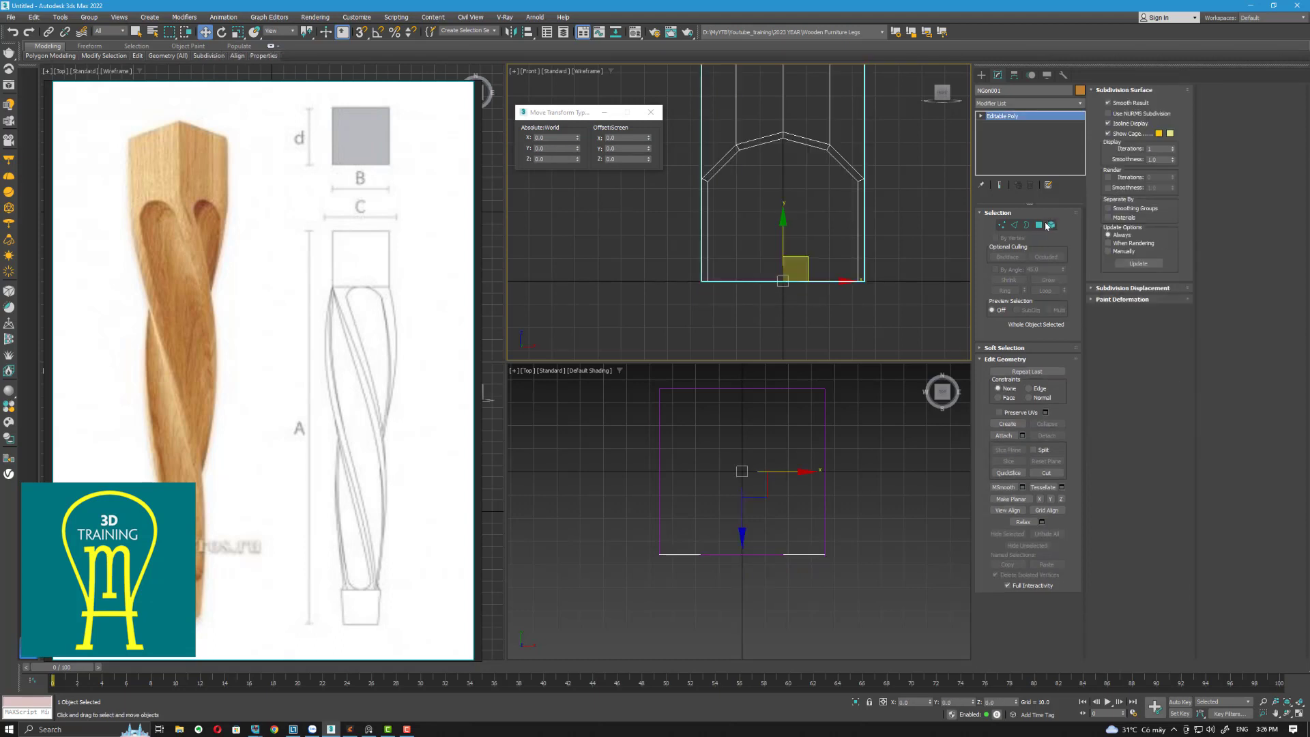
pyautogui.click(713, 531)
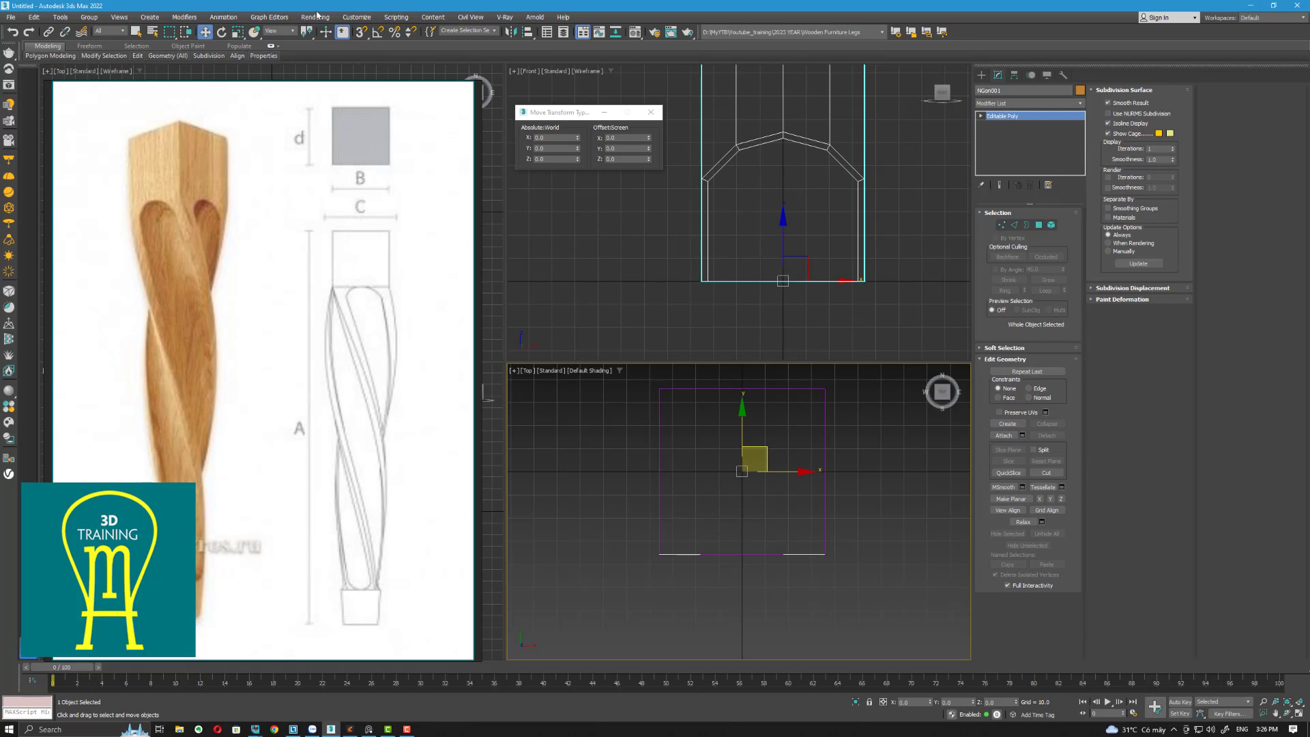
pyautogui.click(511, 33)
pyautogui.click(634, 334)
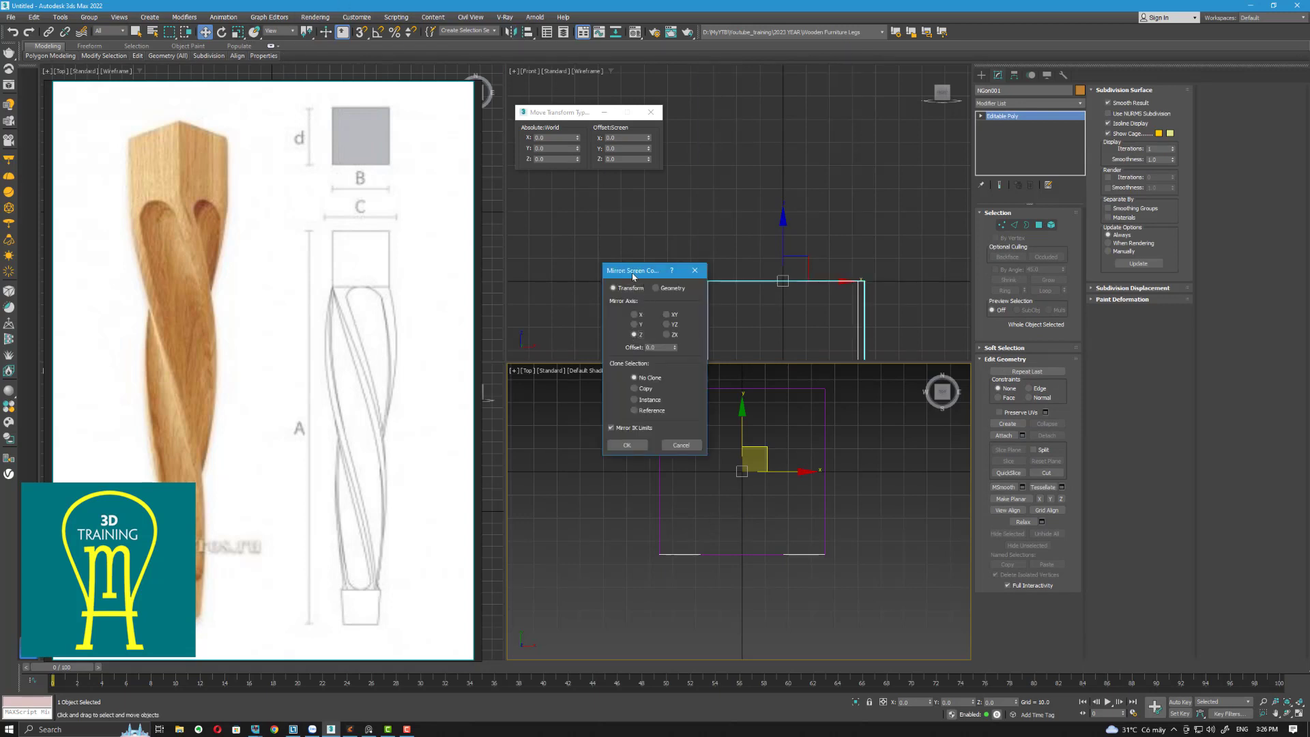
pyautogui.moveTo(632, 273); pyautogui.dragTo(567, 277)
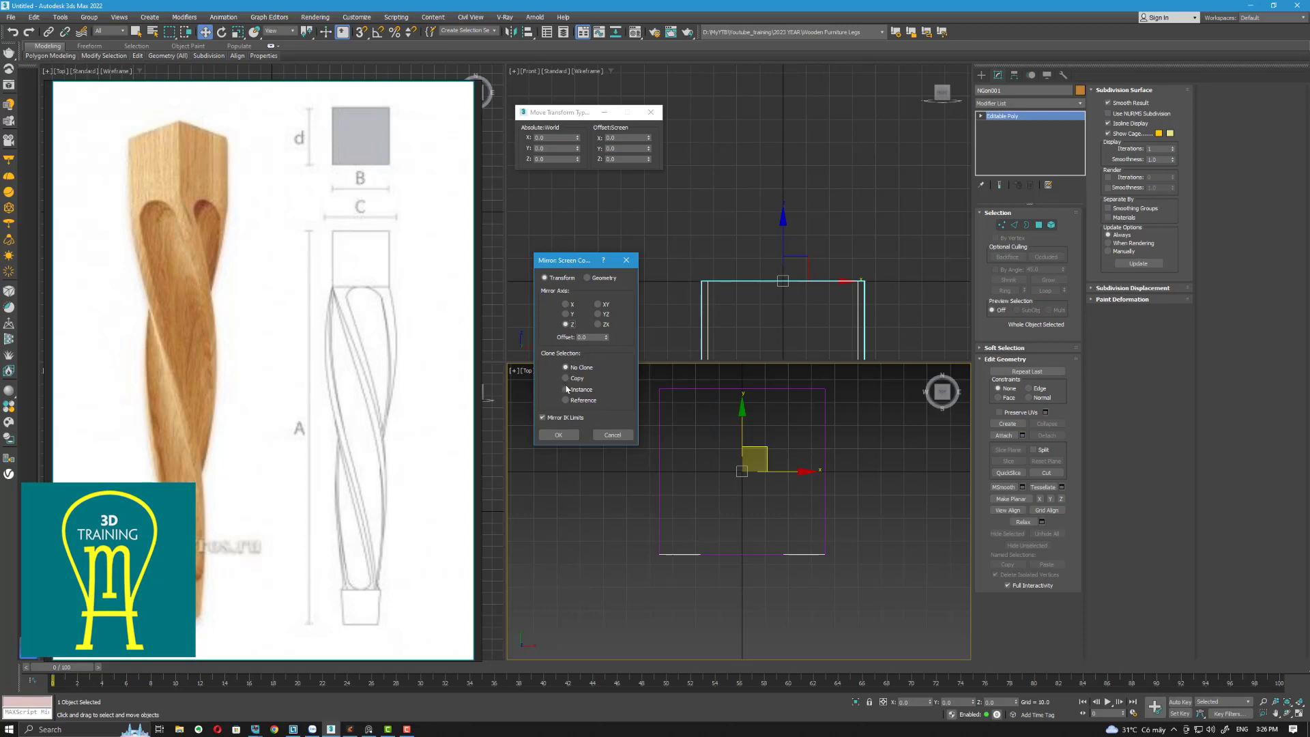
pyautogui.click(565, 389)
pyautogui.click(567, 304)
pyautogui.click(565, 324)
pyautogui.click(613, 435)
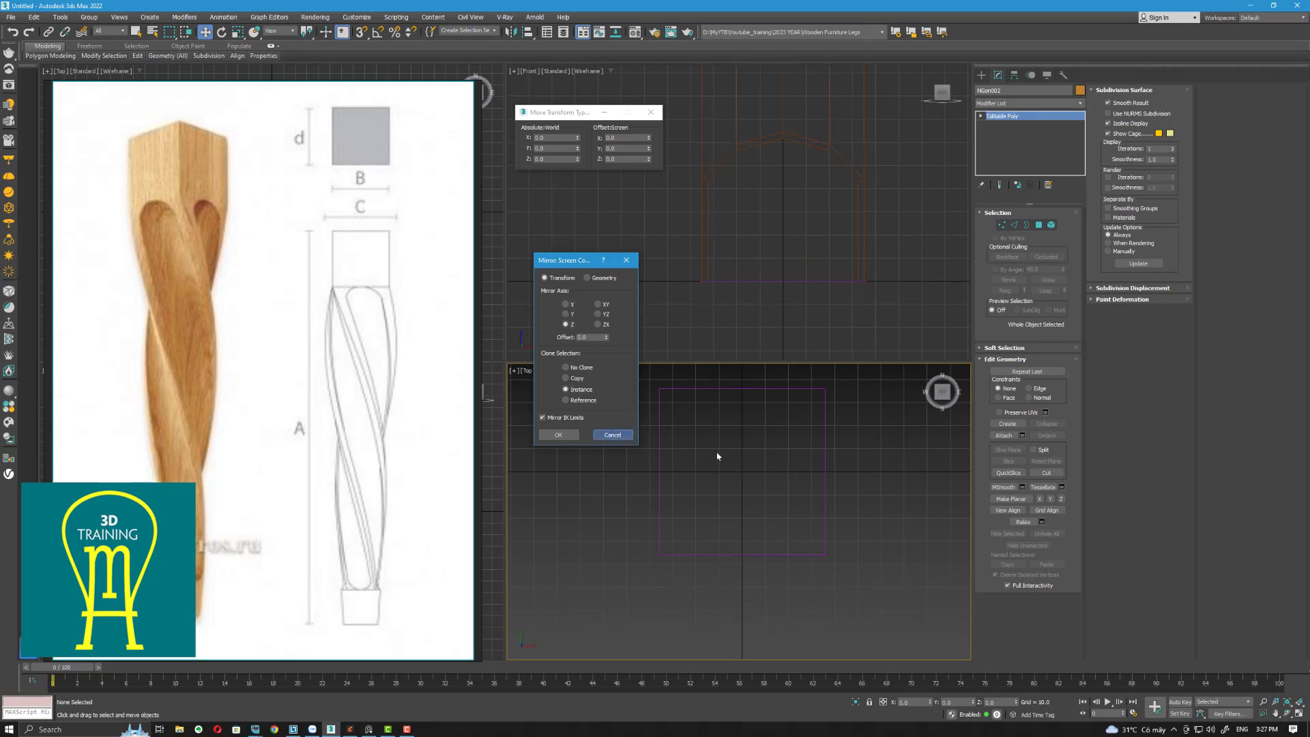
# Step: Narrow the reference image to the leg photo and show the arch panel in a shaded Perspective view with edged faces
pyautogui.moveTo(791, 460); pyautogui.dragTo(796, 501, button='middle')
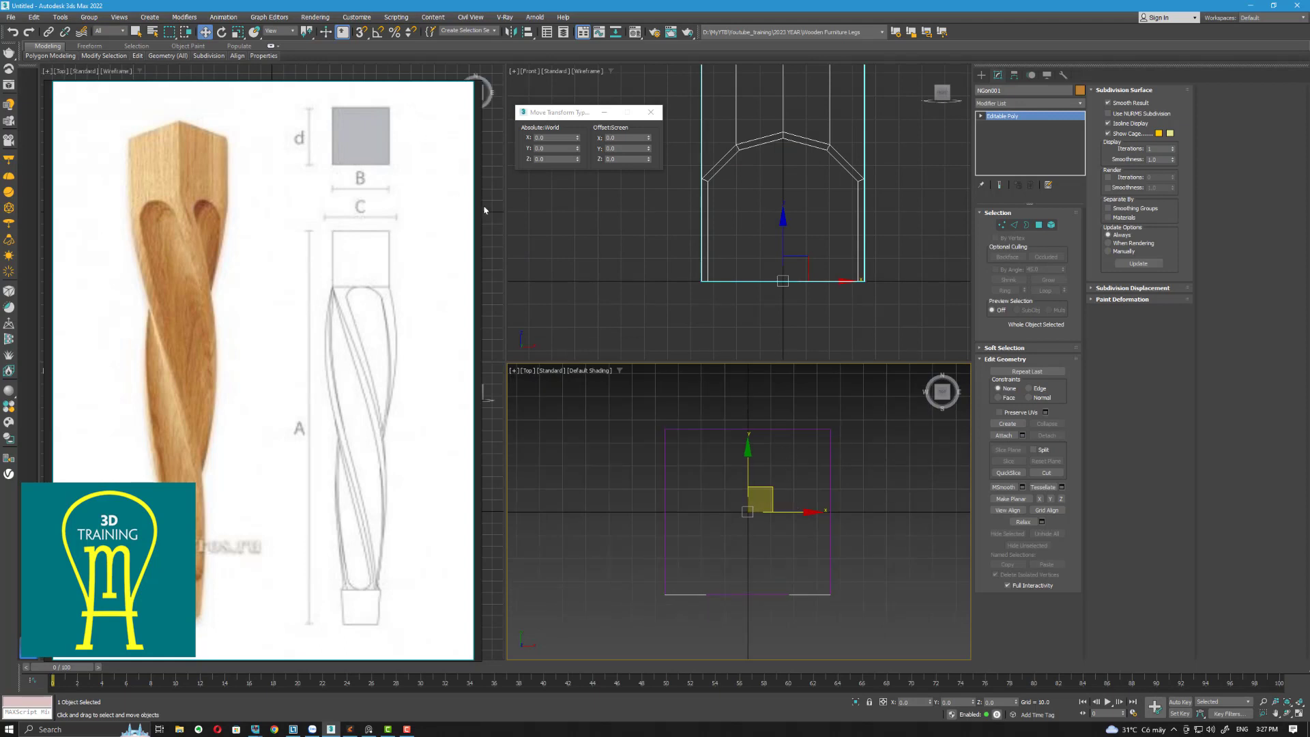
pyautogui.moveTo(479, 207); pyautogui.dragTo(279, 207)
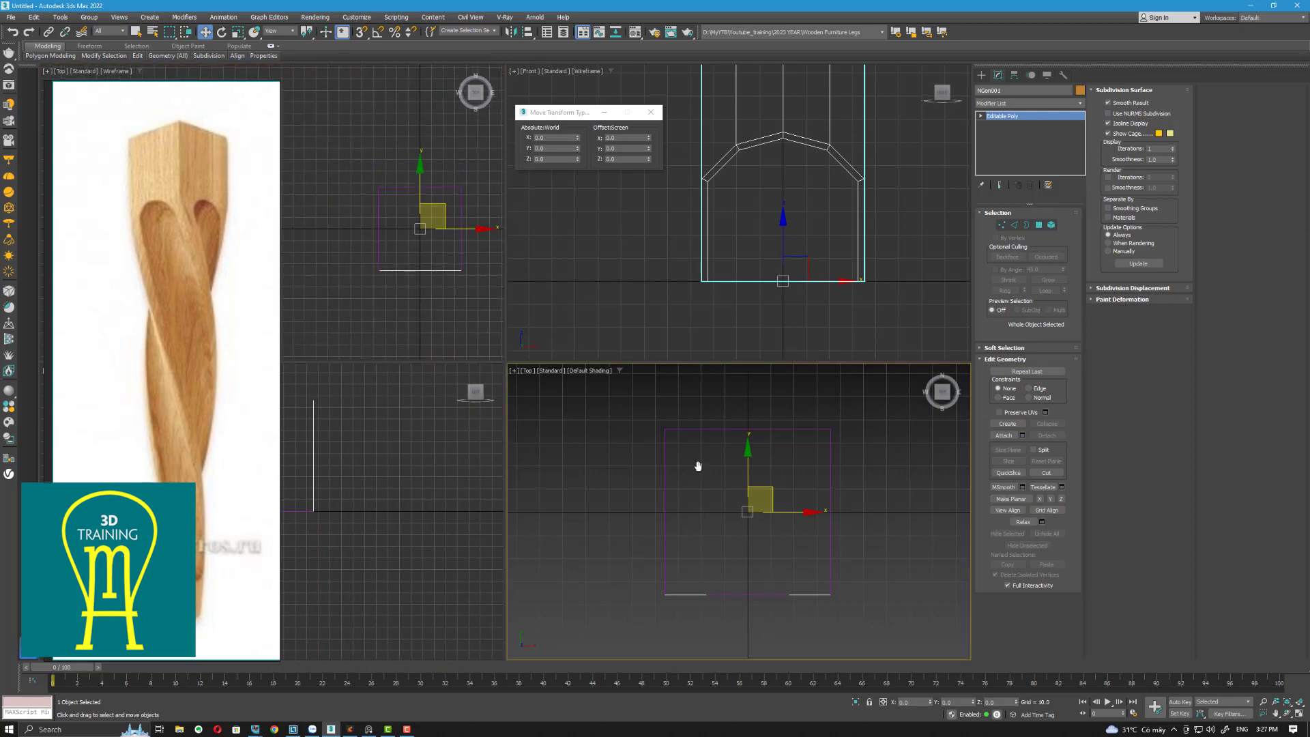
pyautogui.press('p')
pyautogui.keyDown('alt'); pyautogui.moveTo(802, 559); pyautogui.dragTo(706, 537, button='middle'); pyautogui.keyUp('alt')
pyautogui.press('F4')
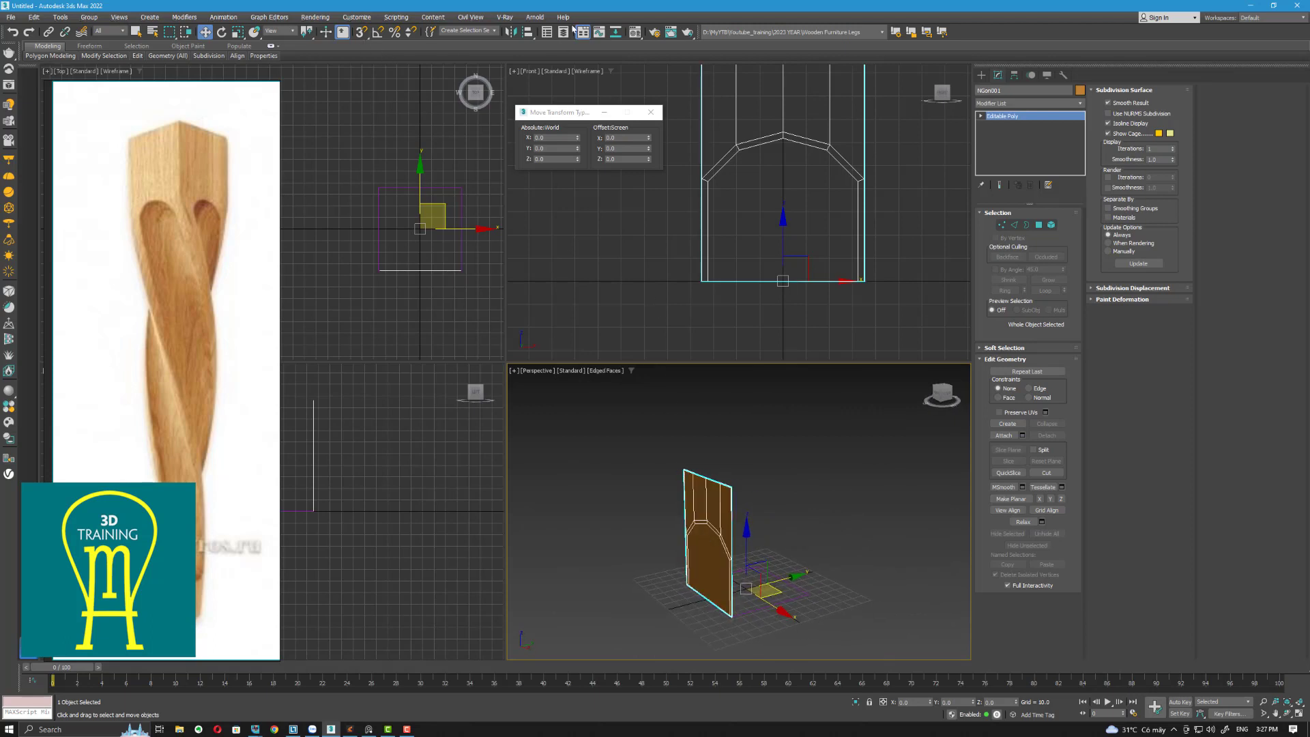
# Step: Mirror the arch panel along Y as an instance to form the opposite side of the square
pyautogui.click(511, 31)
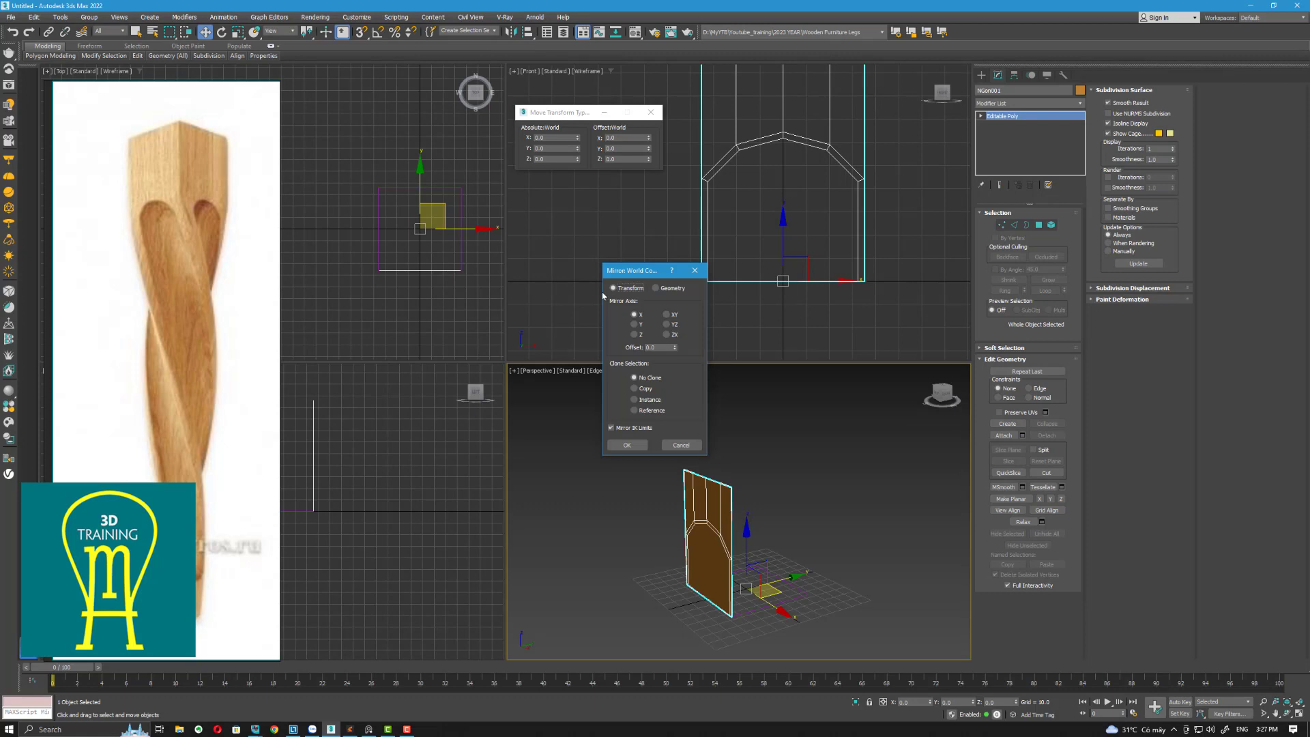
pyautogui.click(634, 324)
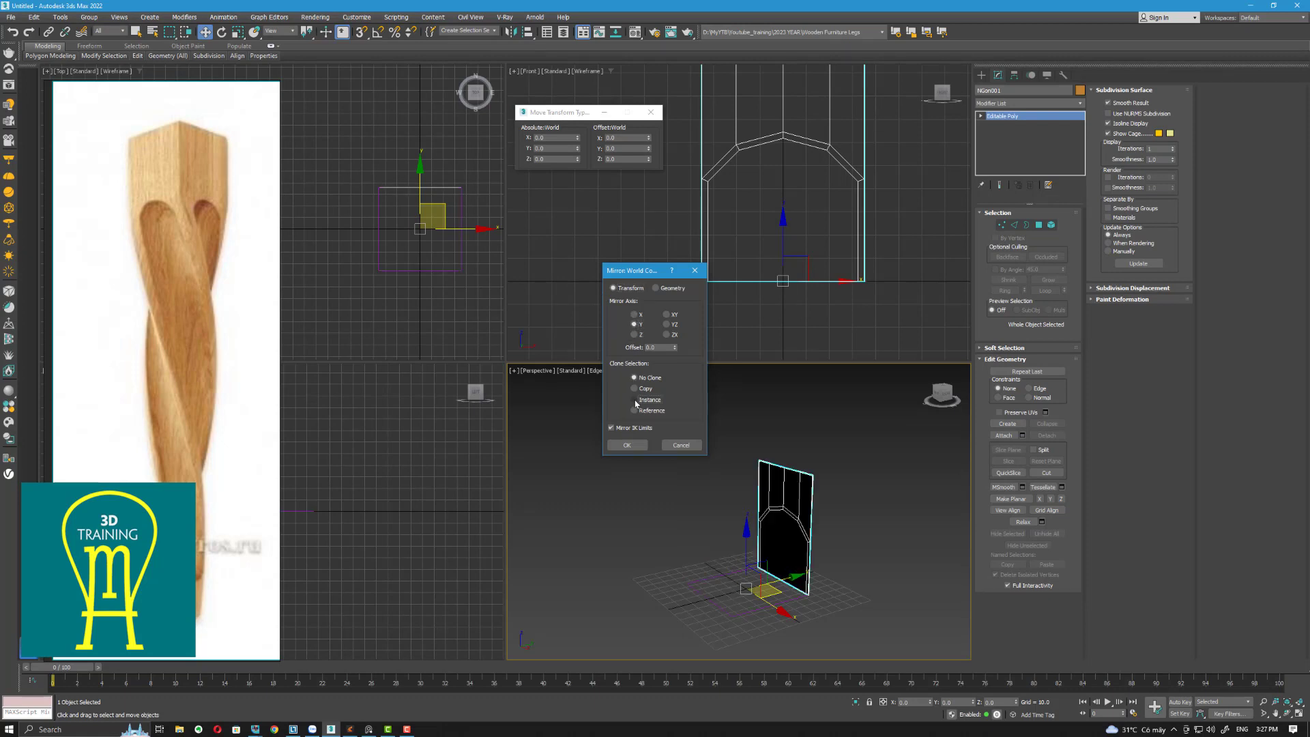
pyautogui.click(633, 400)
pyautogui.click(632, 446)
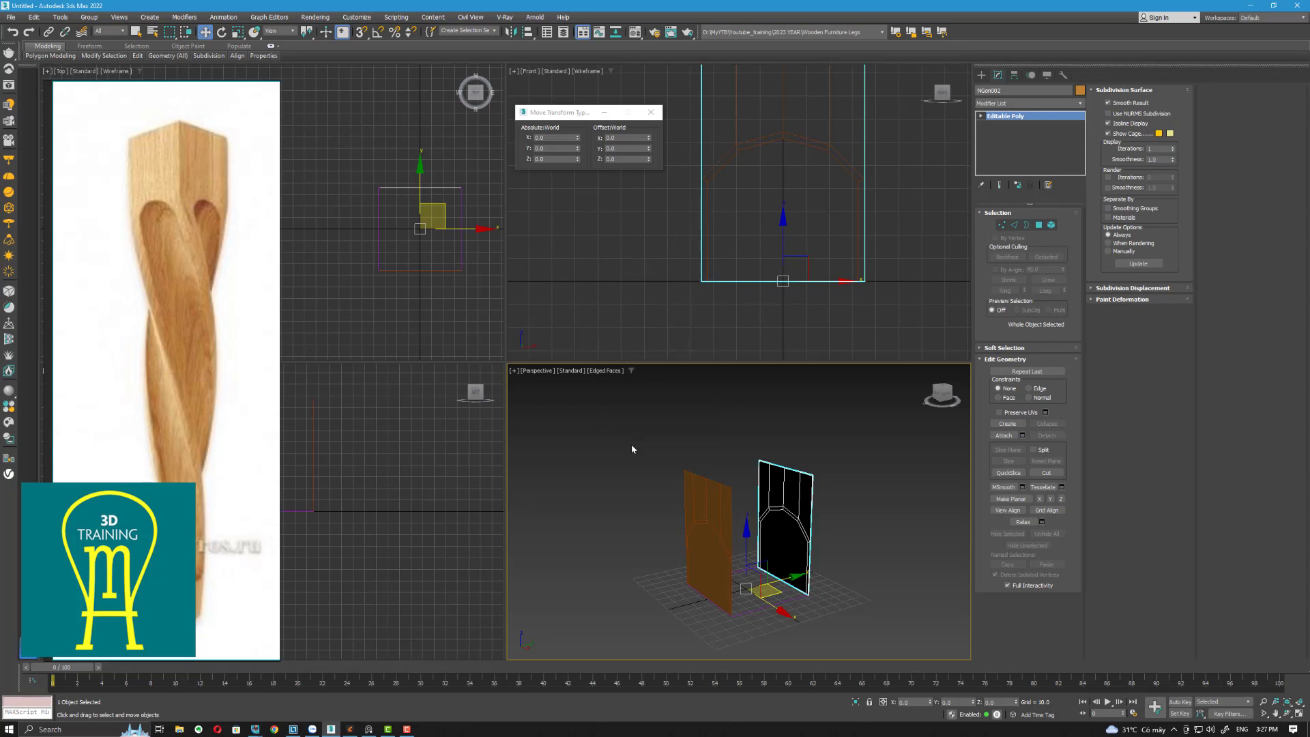
# Step: In the Top viewport, make an instance of the mirrored panel rotated 90 degrees about Z, using angle snap
pyautogui.rightClick(428, 236)
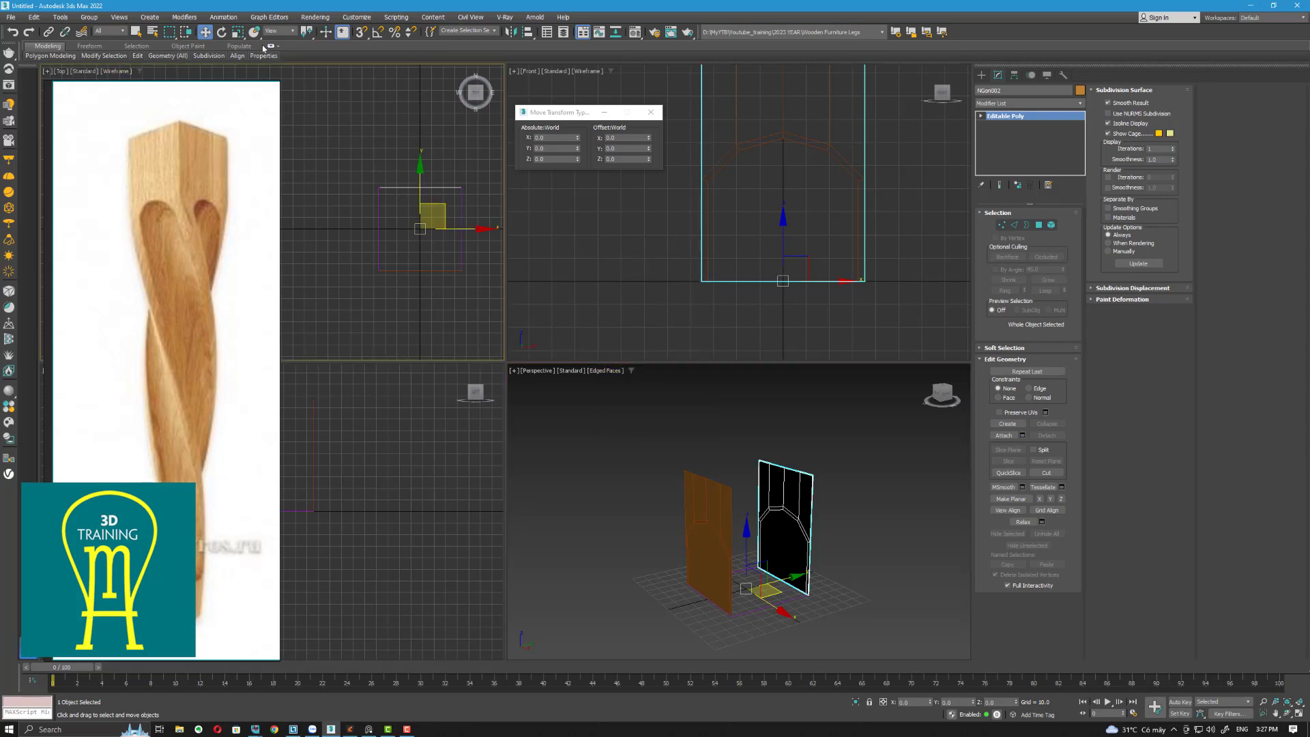
pyautogui.press('e')
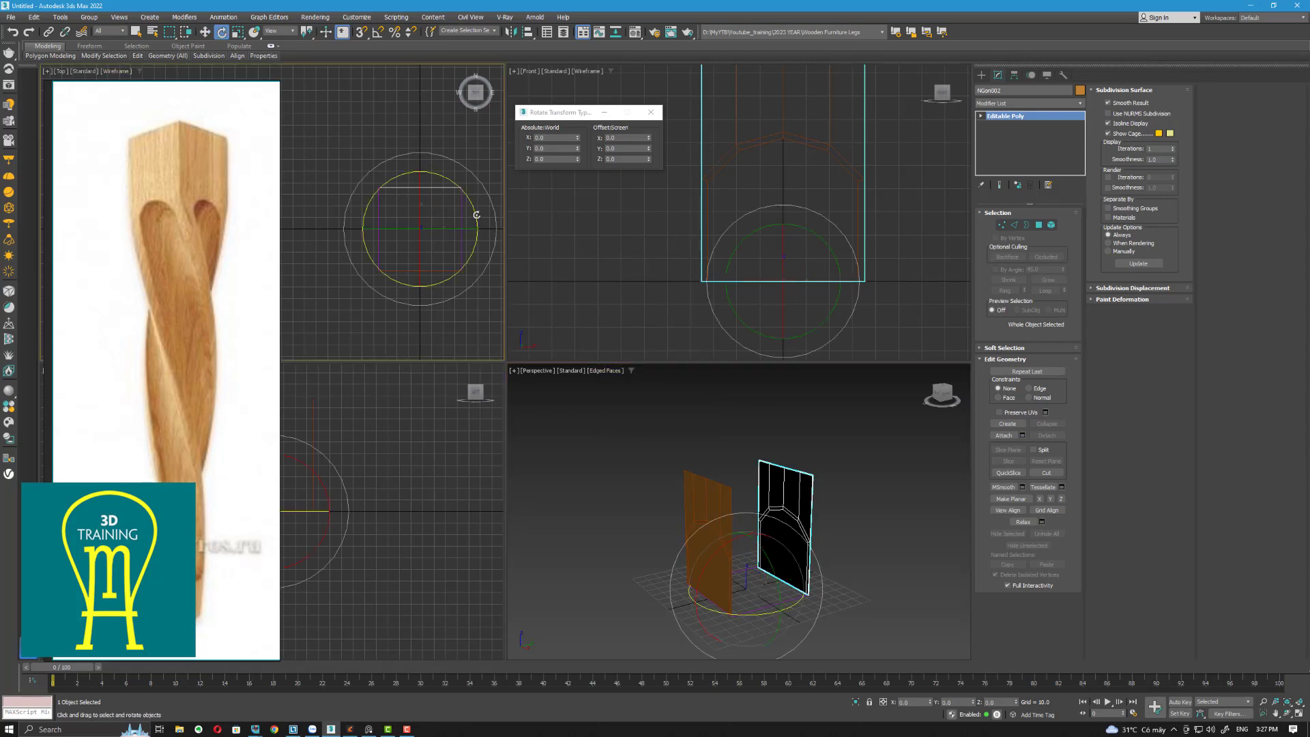
pyautogui.click(362, 31)
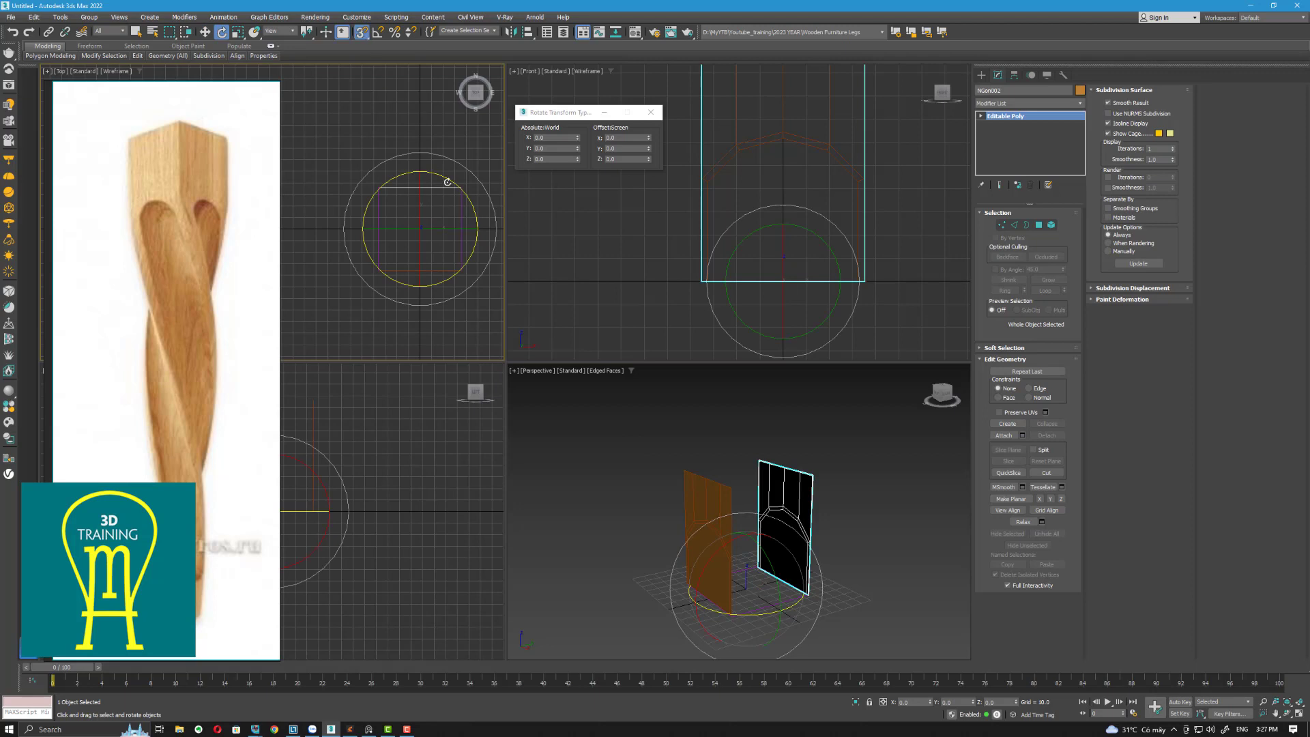
pyautogui.click(377, 31)
pyautogui.keyDown('shift'); pyautogui.moveTo(474, 204); pyautogui.dragTo(464, 159); pyautogui.keyUp('shift')
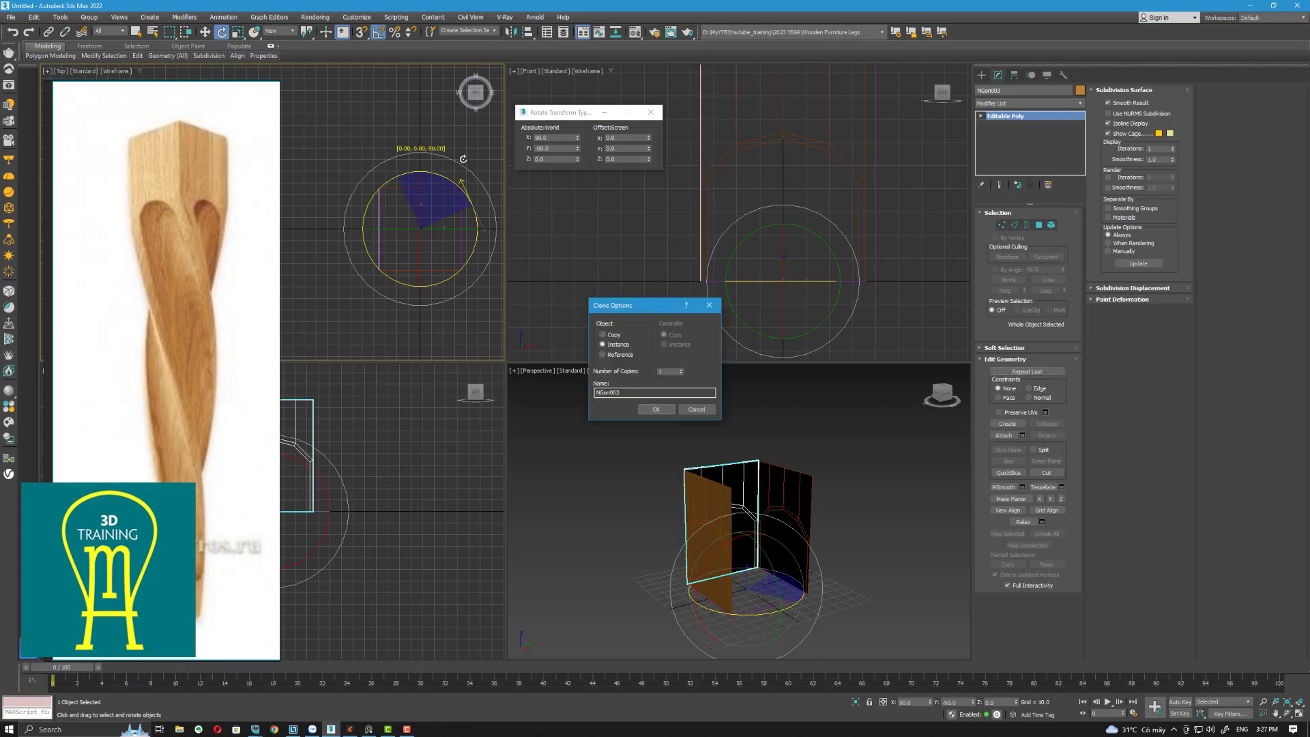
pyautogui.click(655, 409)
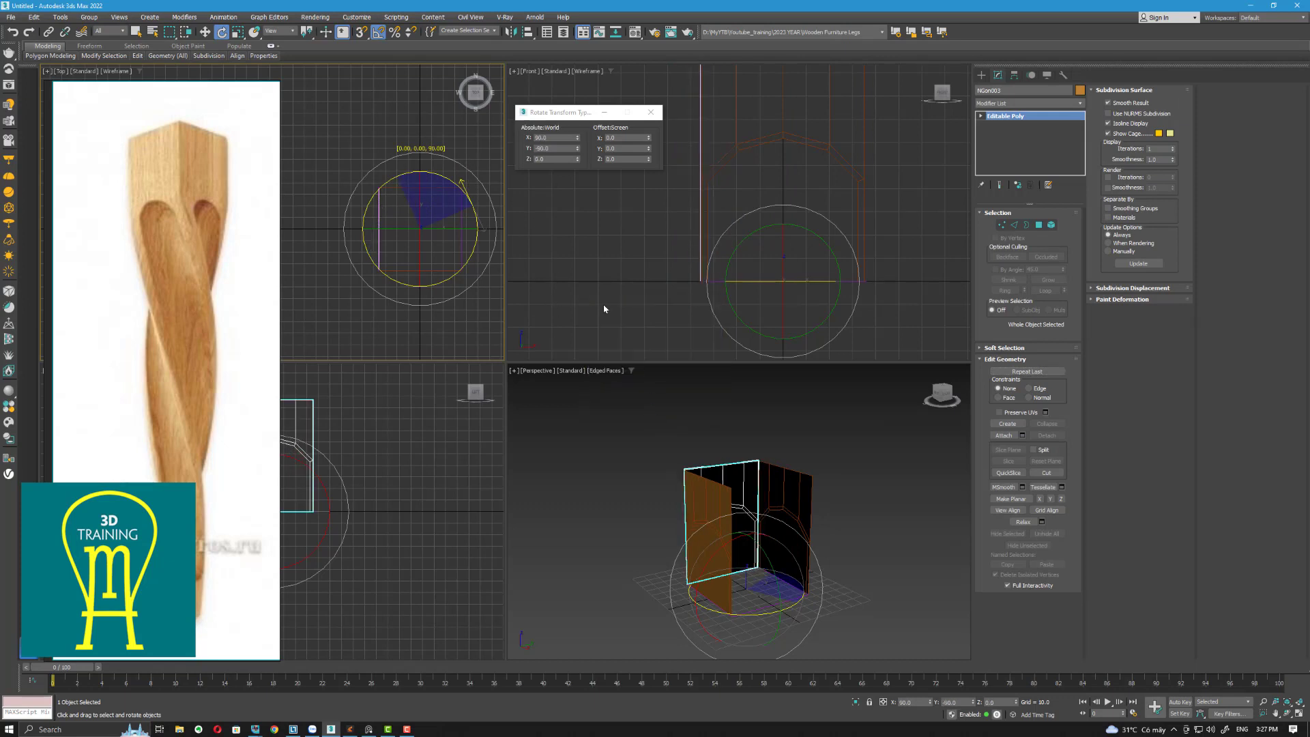
# Step: Mirror the rotated panel along X as an instance to close the fourth side of the box
pyautogui.click(509, 32)
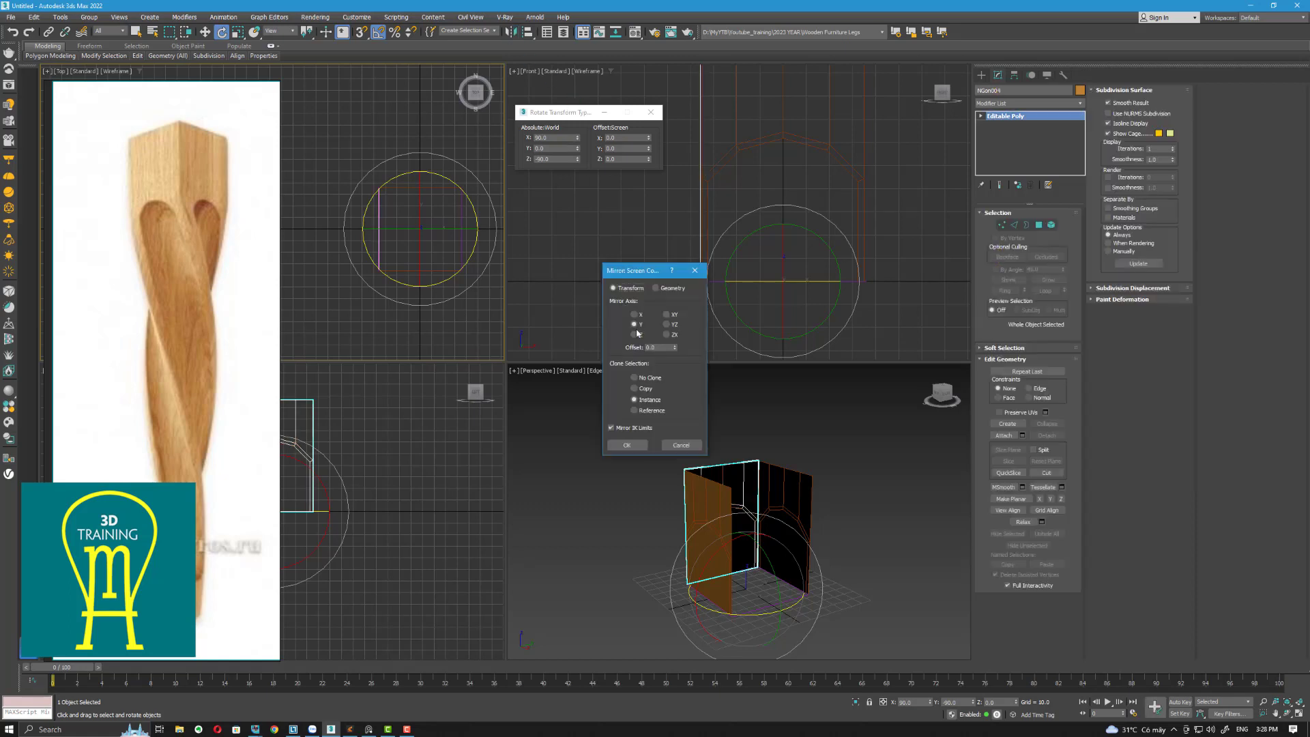
pyautogui.click(634, 315)
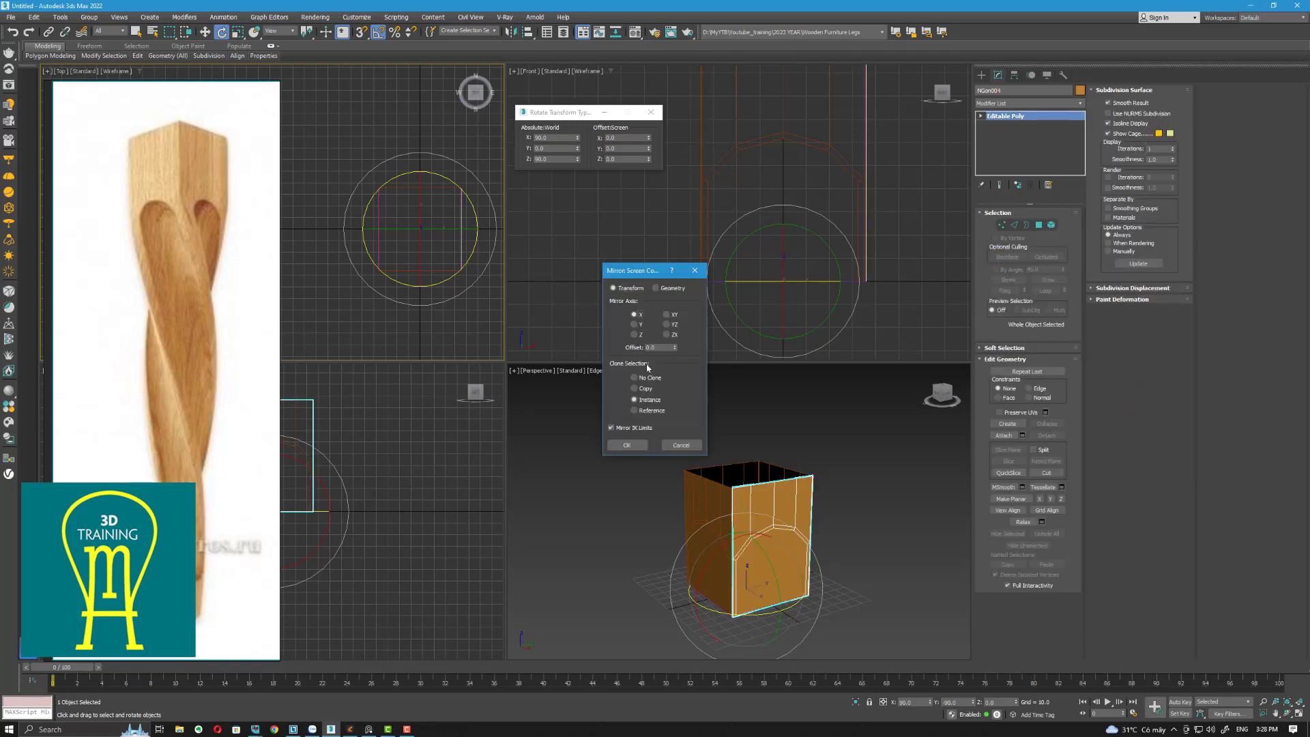
pyautogui.click(626, 444)
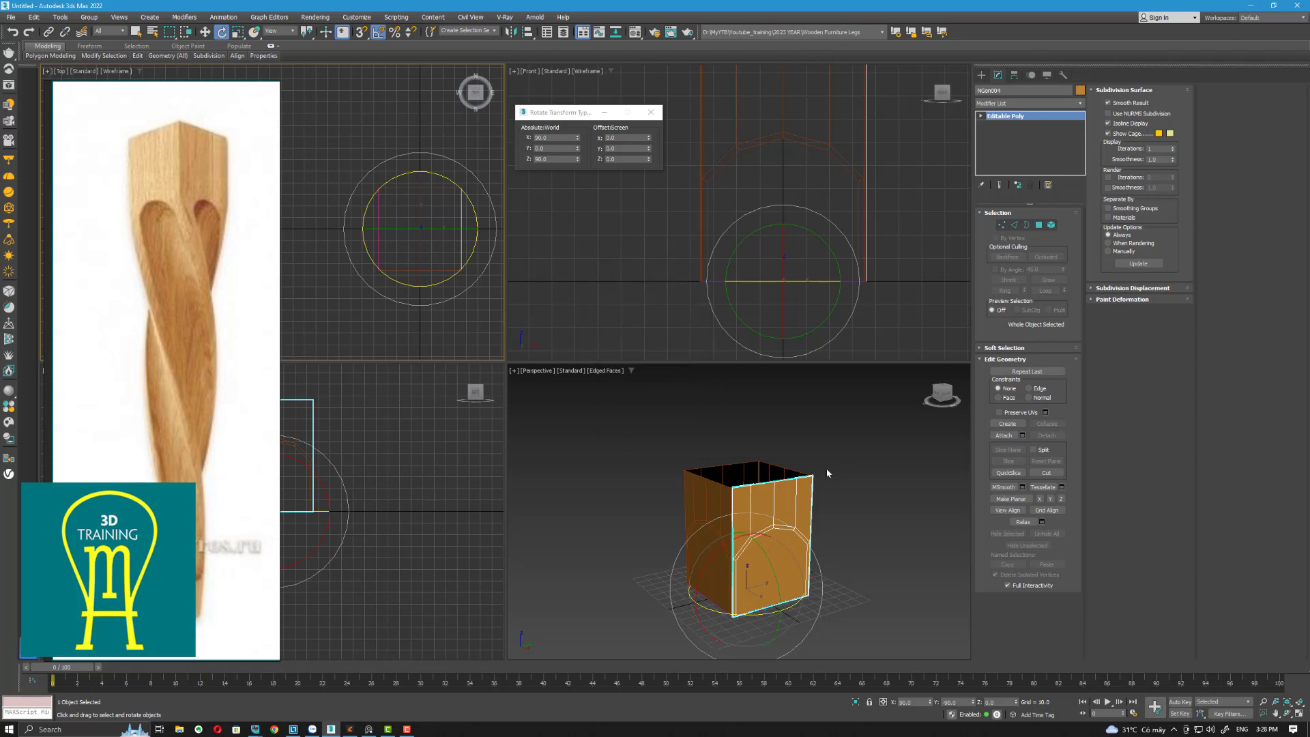
pyautogui.keyDown('alt'); pyautogui.moveTo(796, 502); pyautogui.dragTo(811, 549, button='middle'); pyautogui.keyUp('alt')
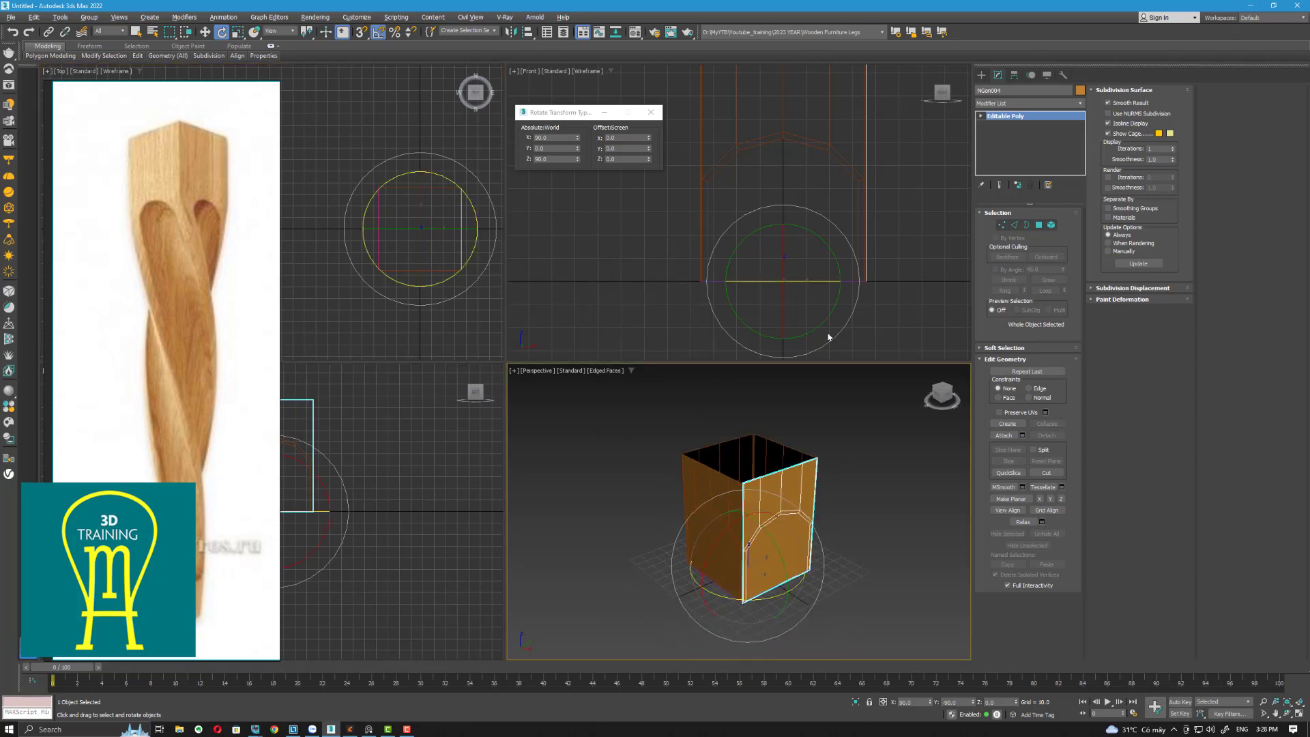
pyautogui.scroll(-2, 799, 239)
pyautogui.moveTo(799, 239); pyautogui.dragTo(790, 241, button='middle')
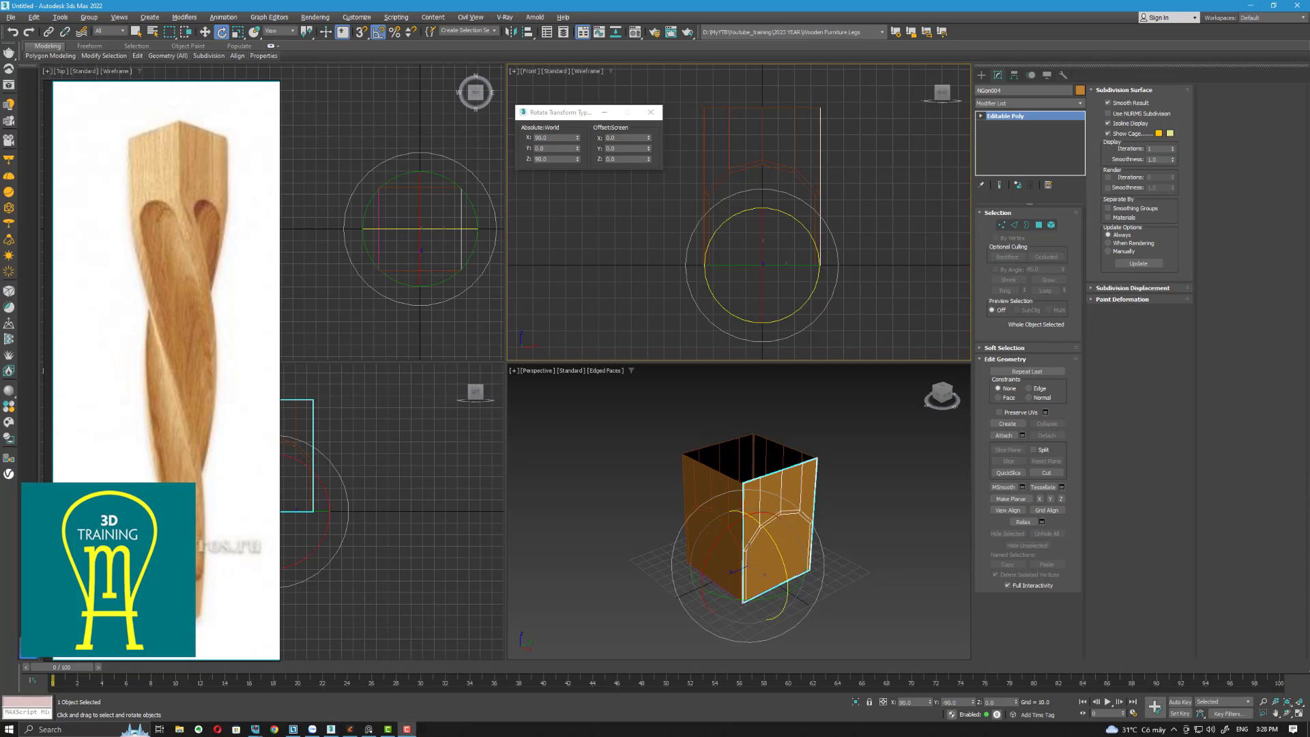
# Step: Try a Shell modifier on the front arch panel and remove it from the stack
pyautogui.click(1021, 103)
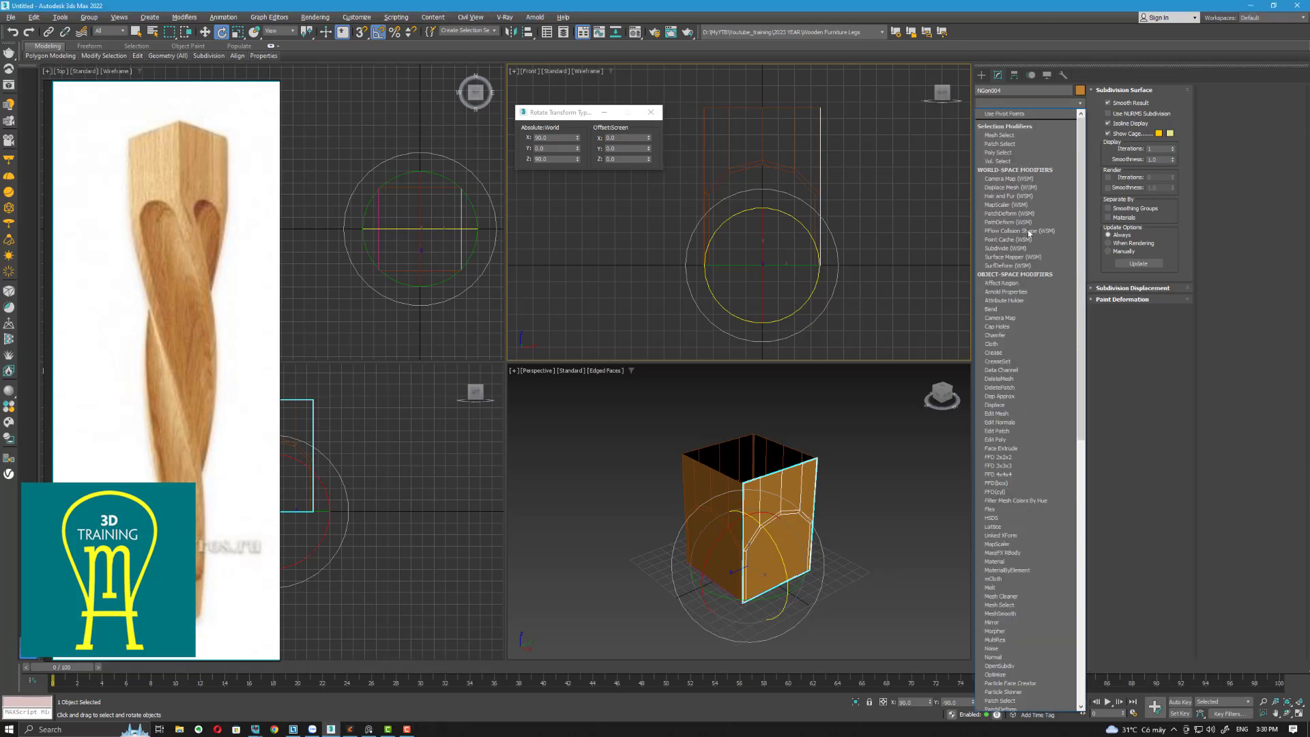
pyautogui.click(890, 485)
pyautogui.click(890, 486)
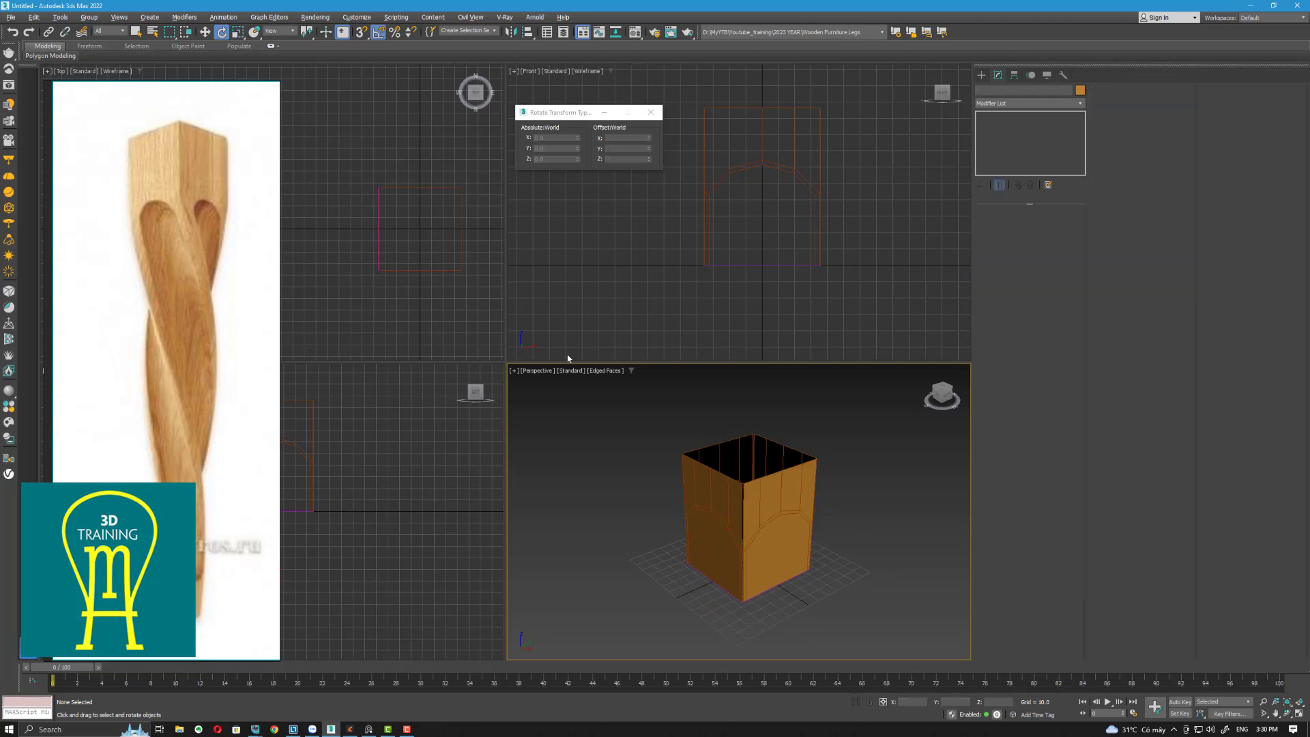
pyautogui.click(432, 270)
pyautogui.click(1037, 103)
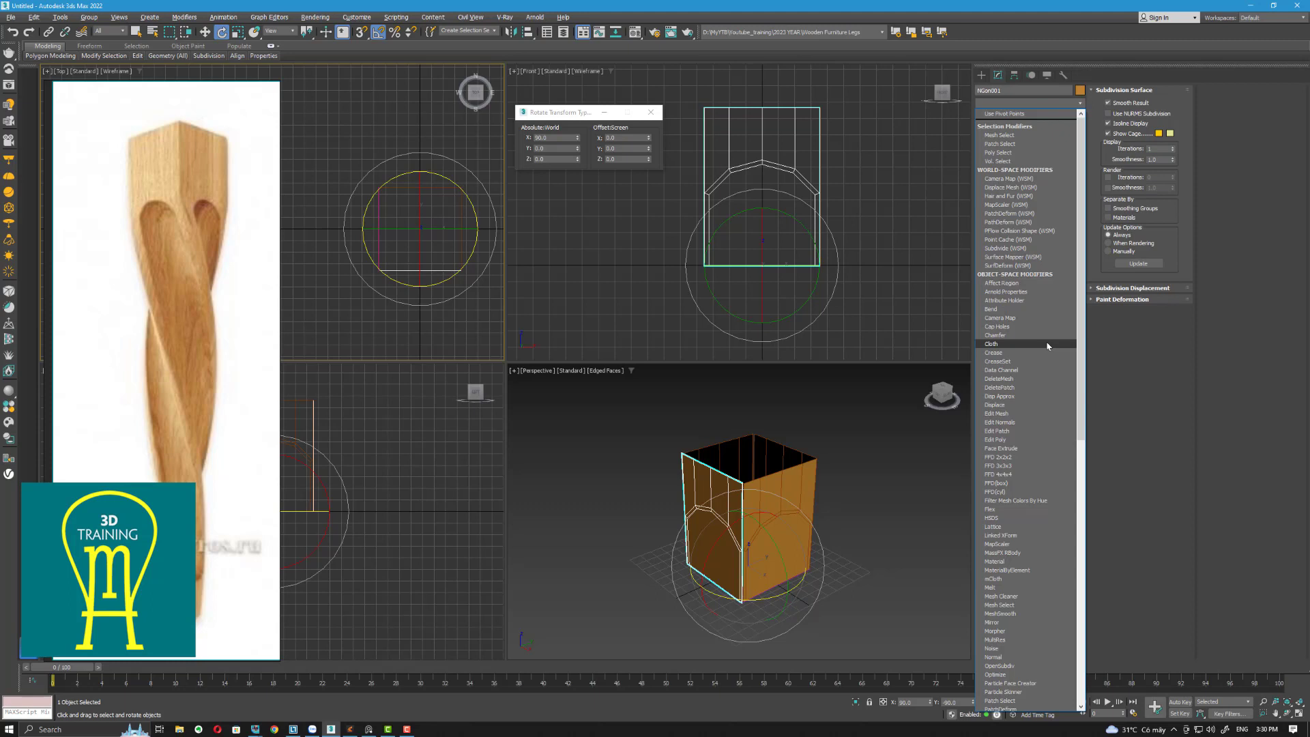
pyautogui.scroll(-18, 1047, 346)
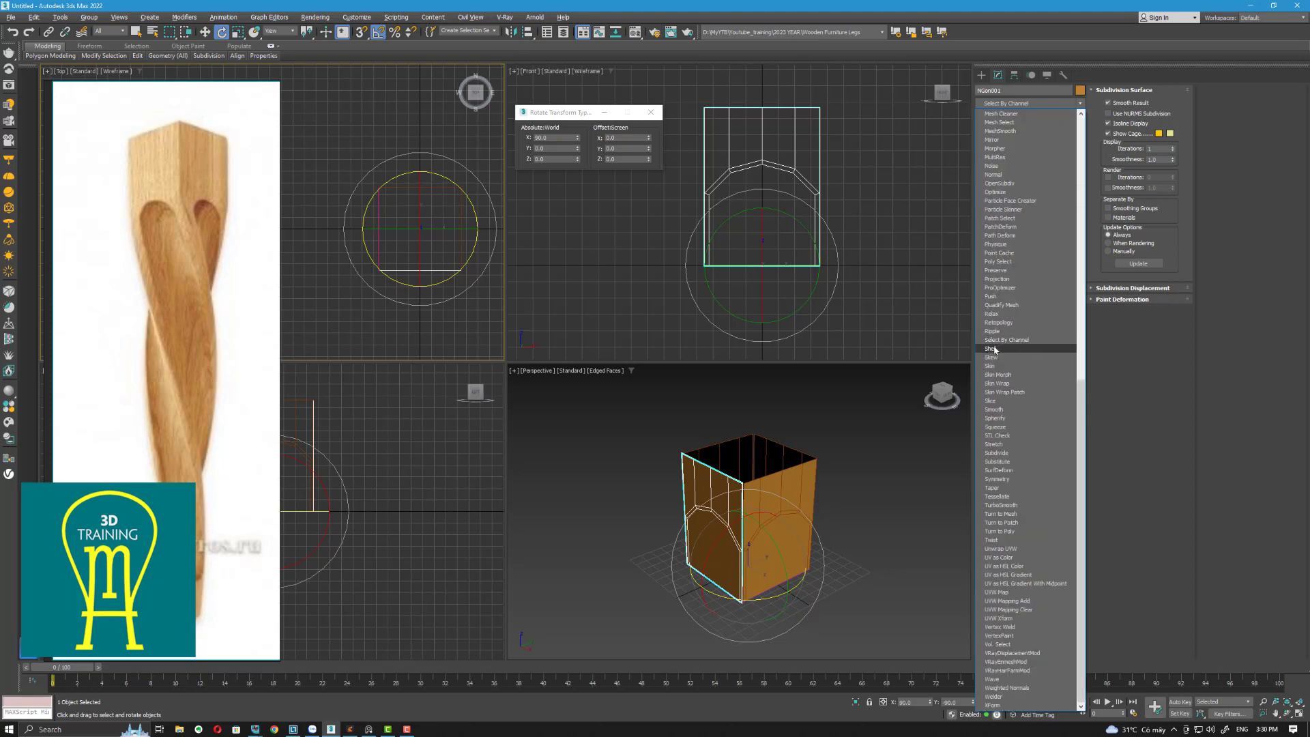
pyautogui.click(993, 348)
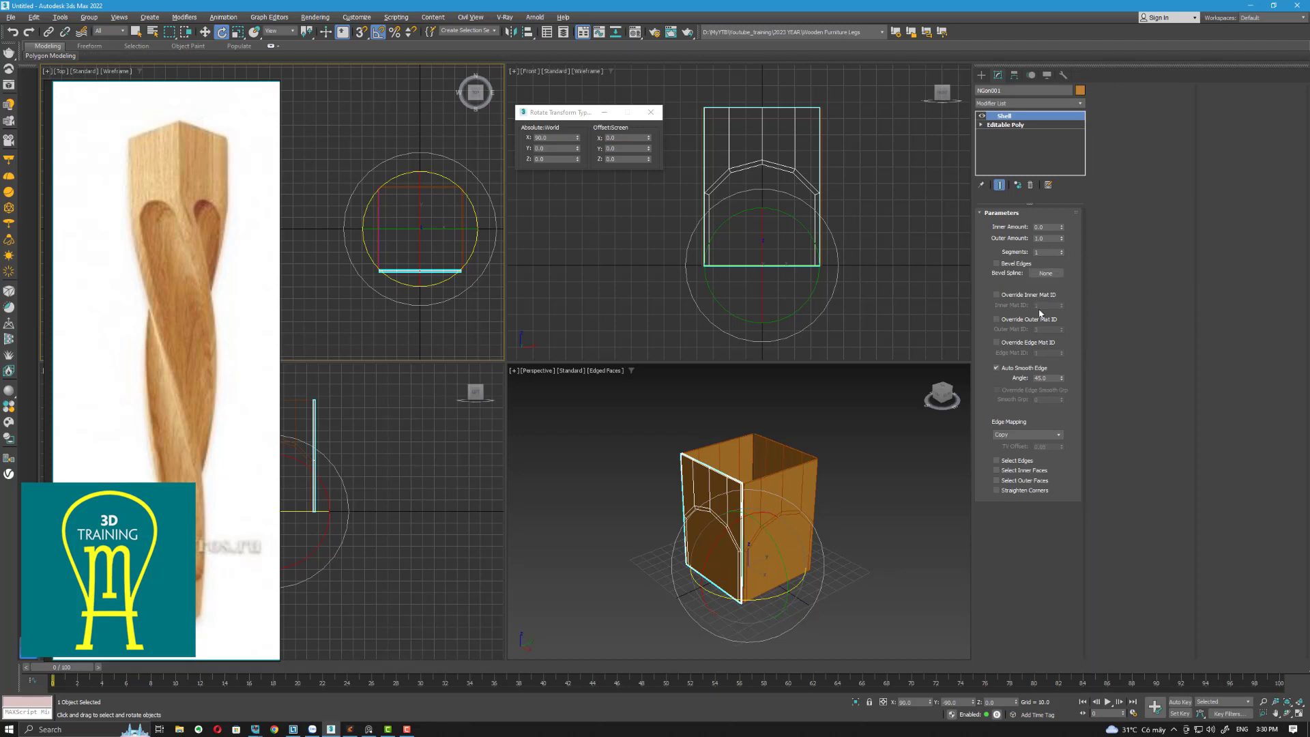
pyautogui.click(1030, 185)
# Step: Add a Symmetry modifier to the front arch panel
pyautogui.click(1030, 103)
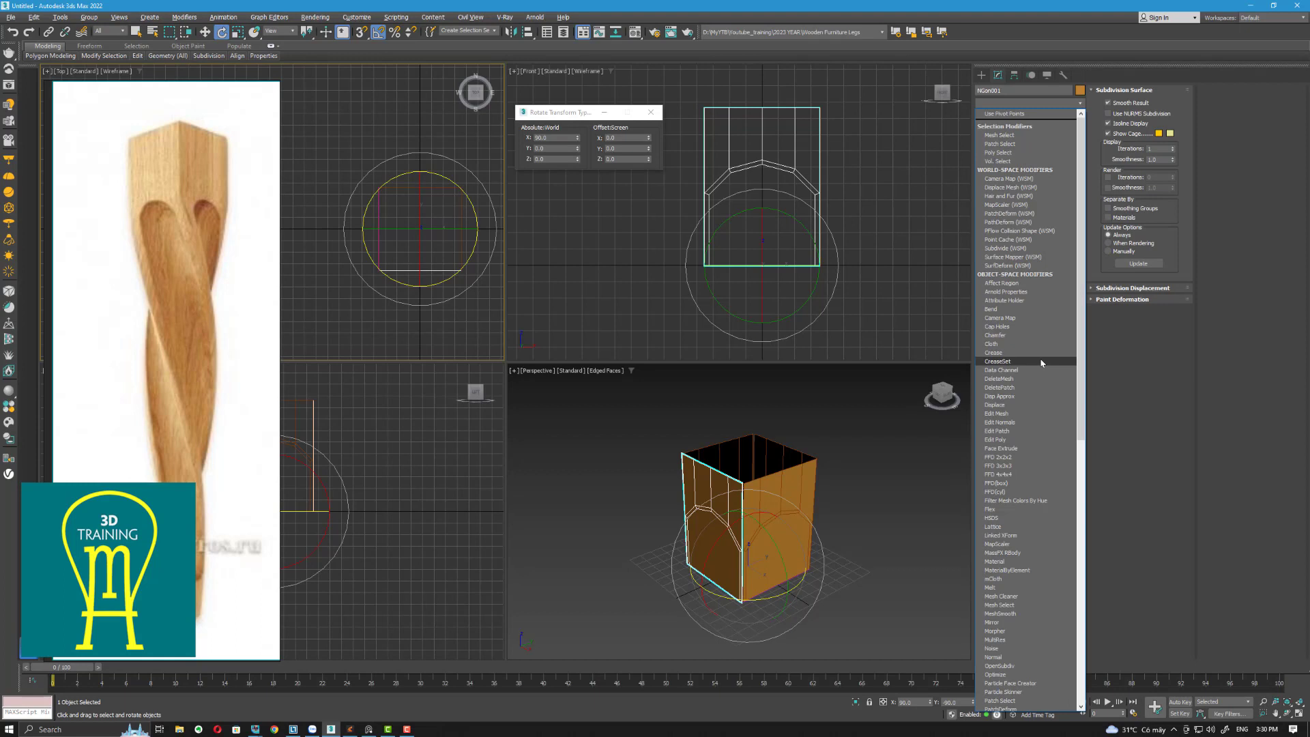
pyautogui.press('s')
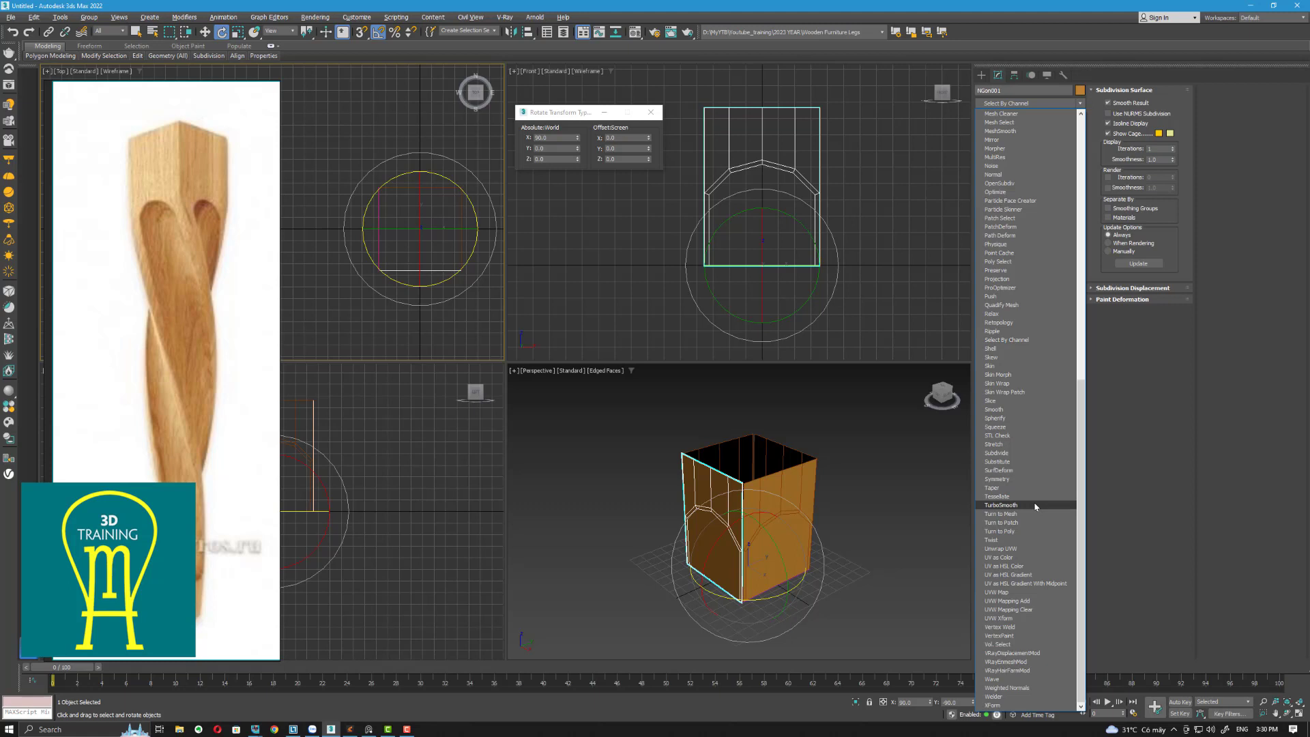
pyautogui.click(1026, 481)
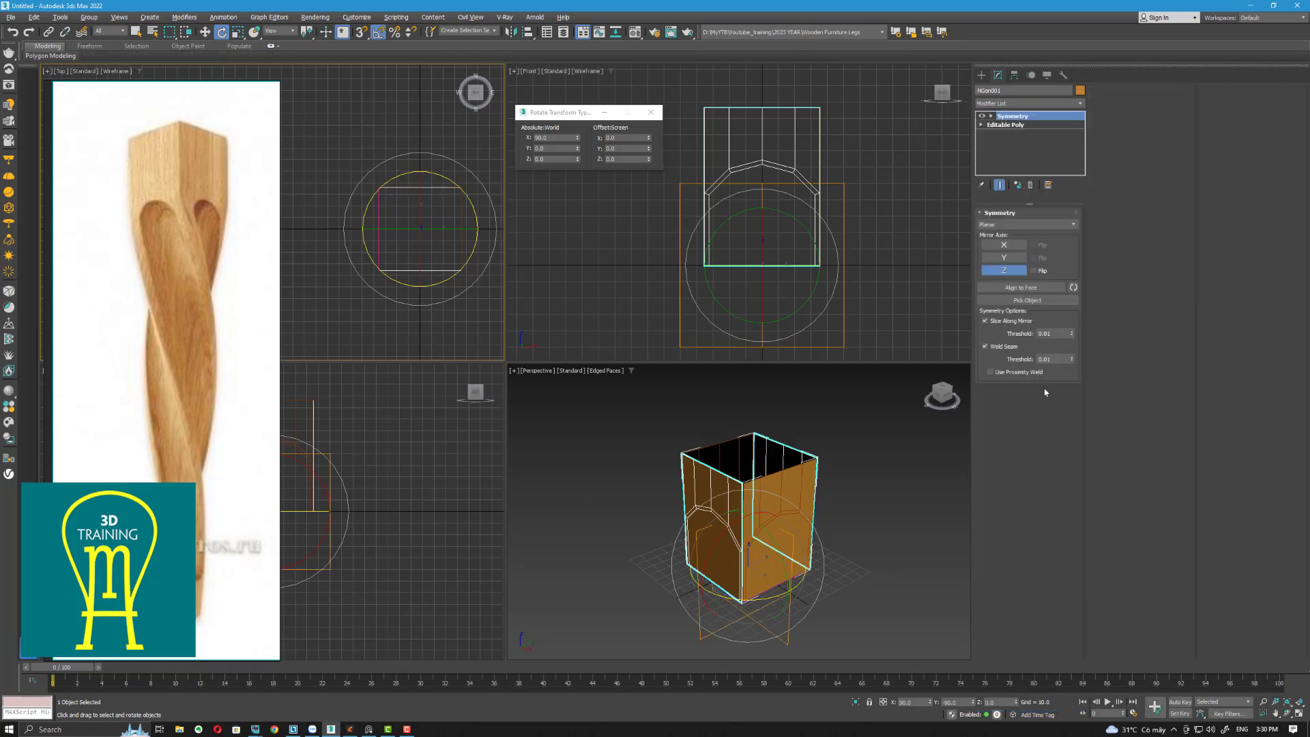
# Step: Try the Symmetry modifier's Y and Z mirror axes with and without Flip
pyautogui.click(1032, 271)
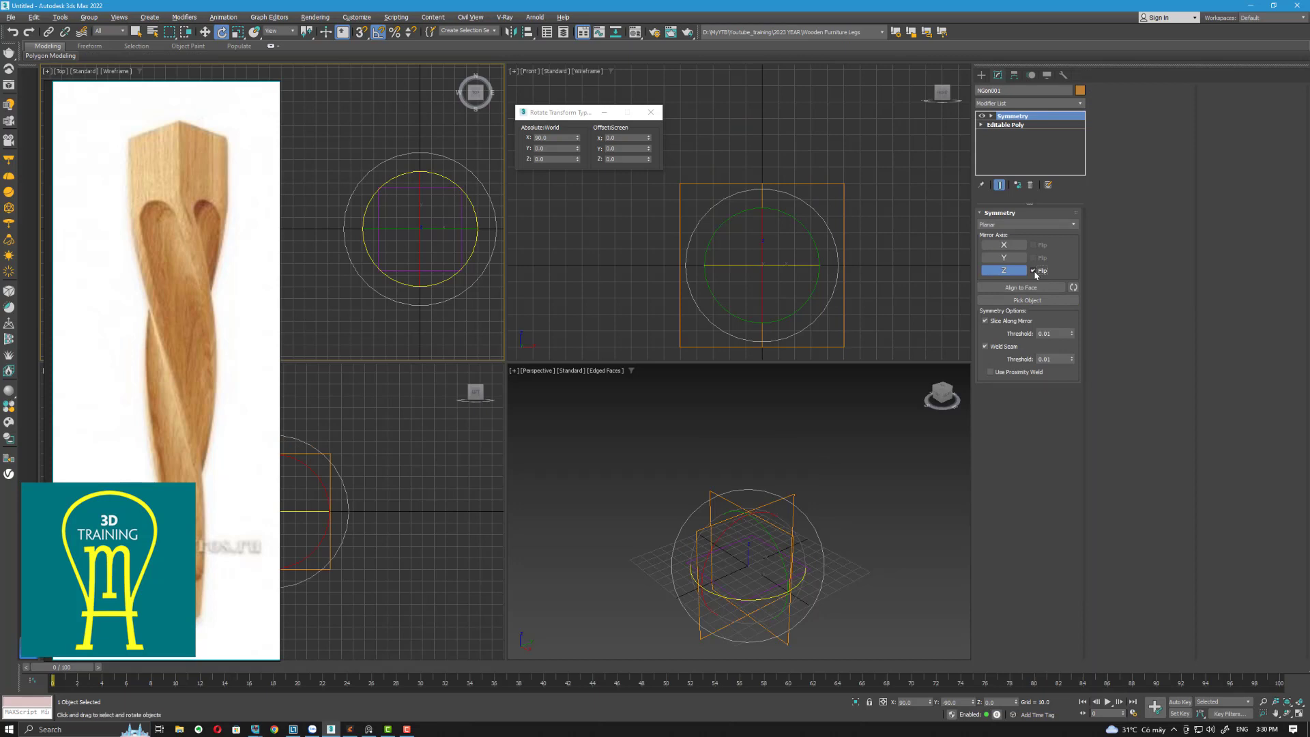
pyautogui.click(1003, 257)
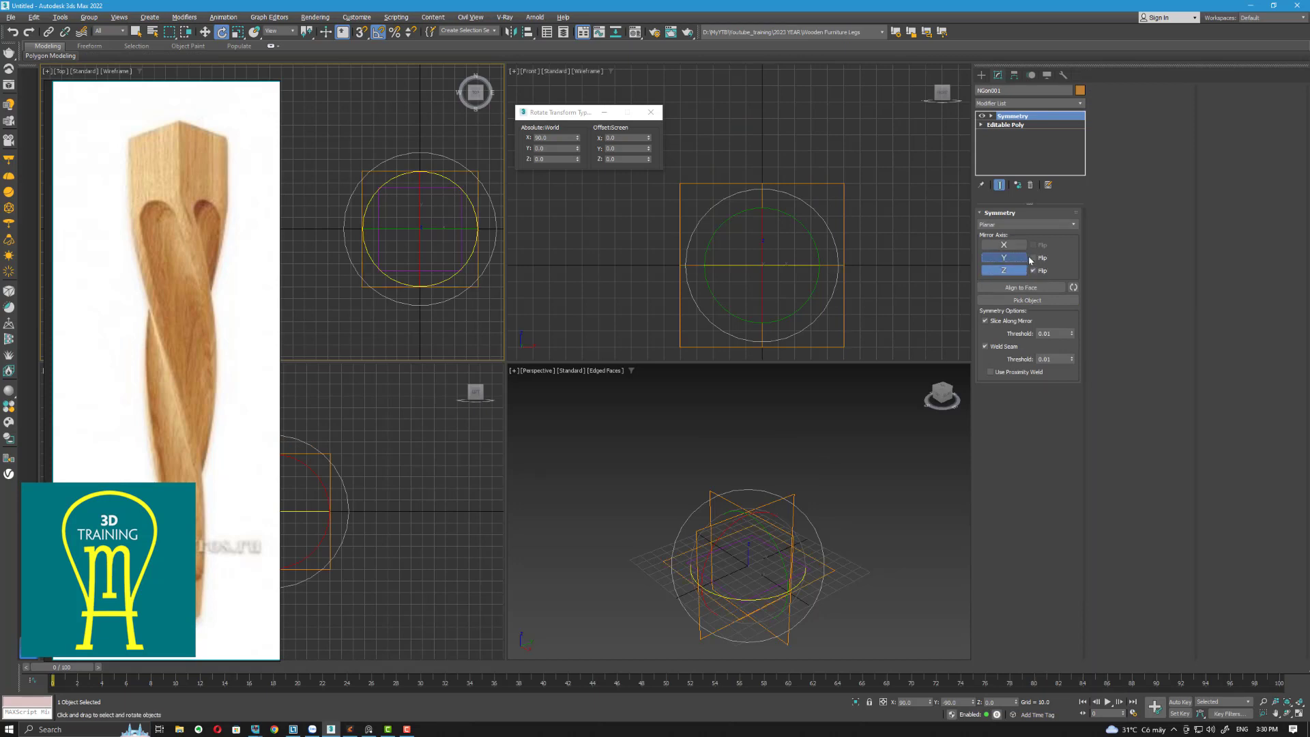
pyautogui.click(1032, 257)
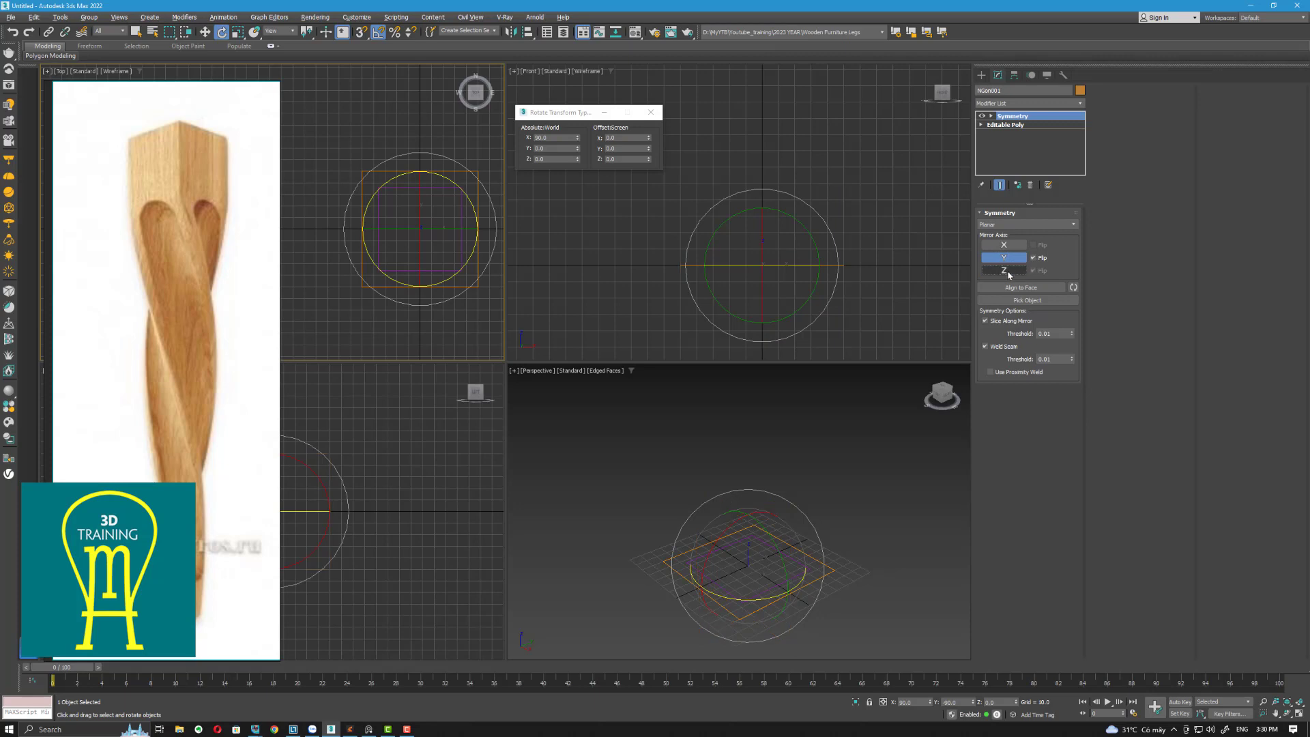
pyautogui.click(1006, 271)
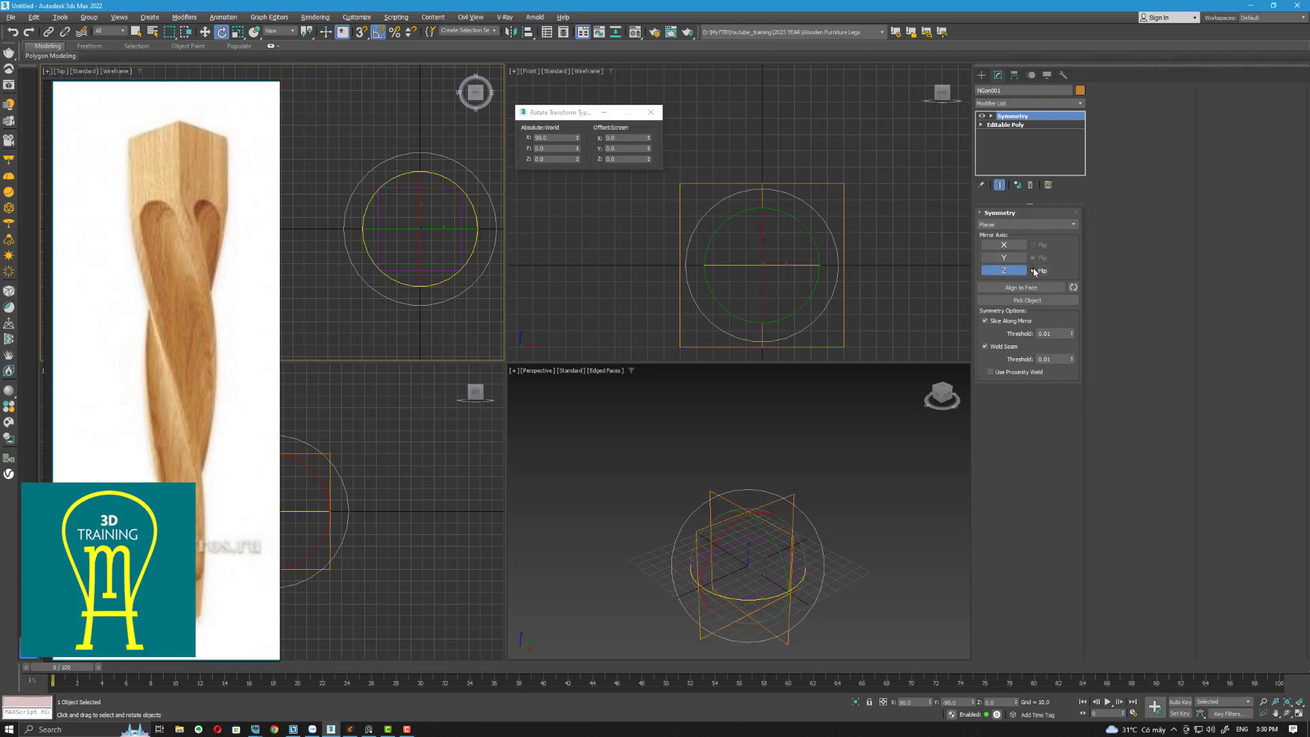
pyautogui.click(1032, 270)
pyautogui.moveTo(798, 554); pyautogui.dragTo(793, 512, button='middle')
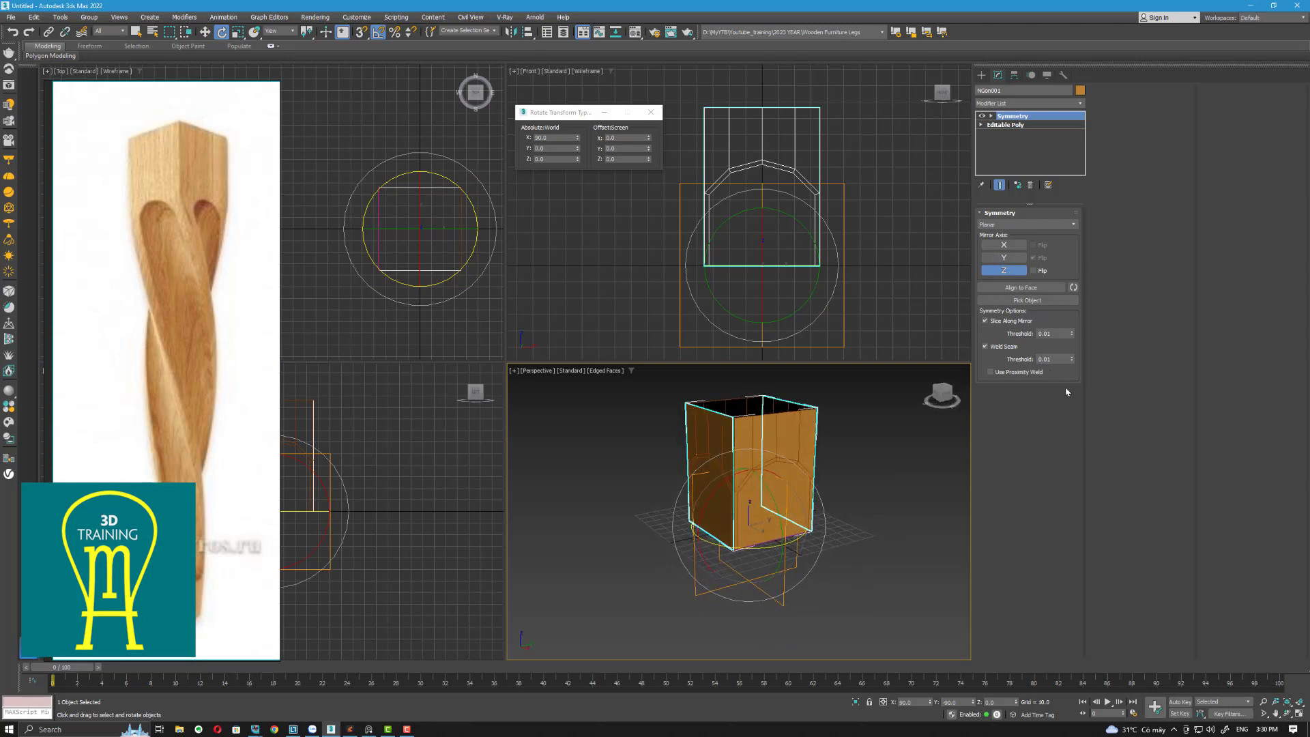
# Step: Set the Symmetry modifier to mirror only along Y with Flip off, and check the mirrored panels all around
pyautogui.click(1003, 258)
pyautogui.click(1008, 271)
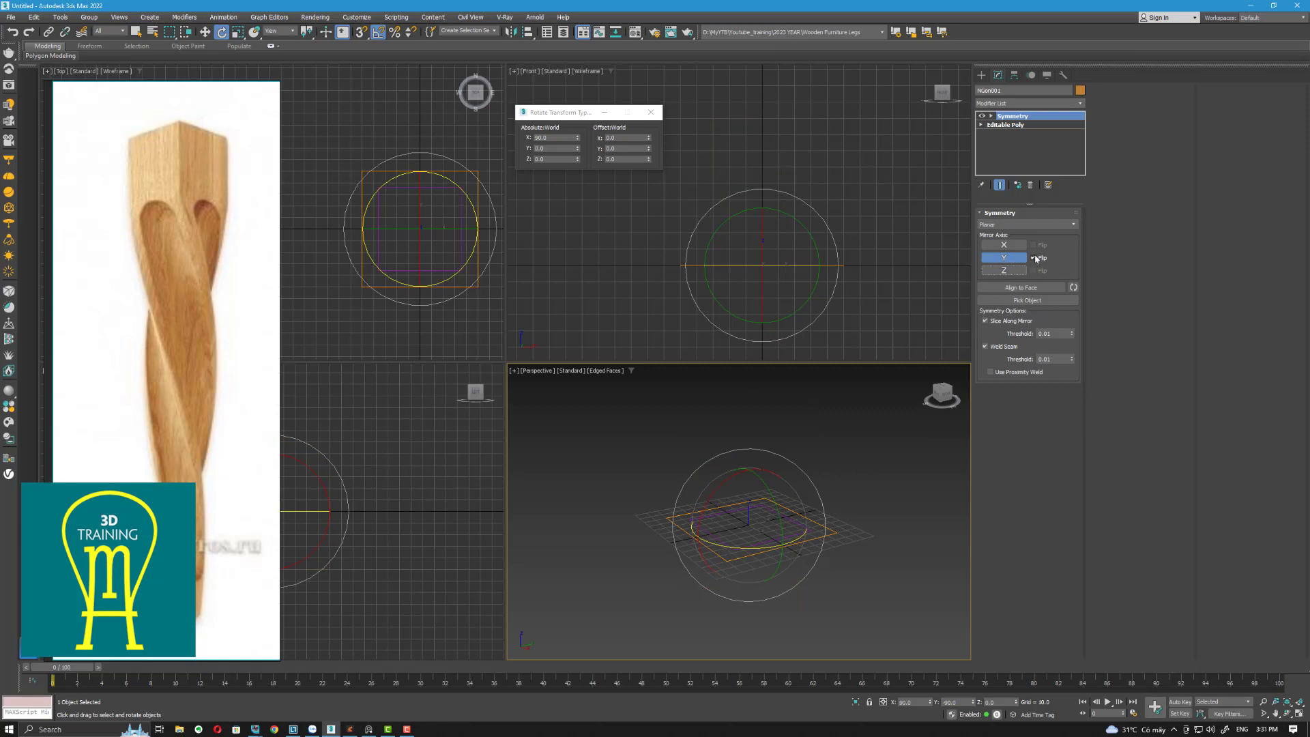
pyautogui.click(1034, 257)
pyautogui.keyDown('alt'); pyautogui.moveTo(892, 579); pyautogui.dragTo(941, 573, button='middle'); pyautogui.keyUp('alt')
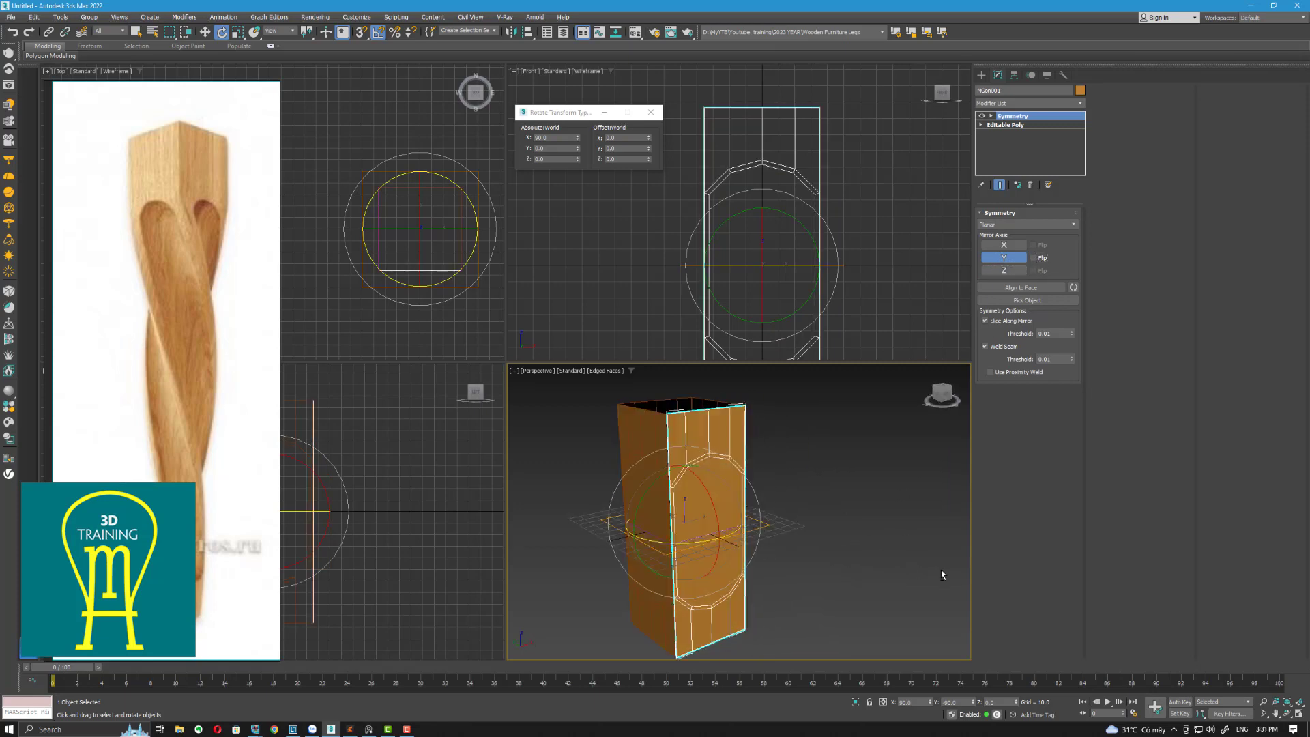
pyautogui.scroll(2, 741, 288)
pyautogui.scroll(3, 742, 288)
pyautogui.scroll(-3, 745, 288)
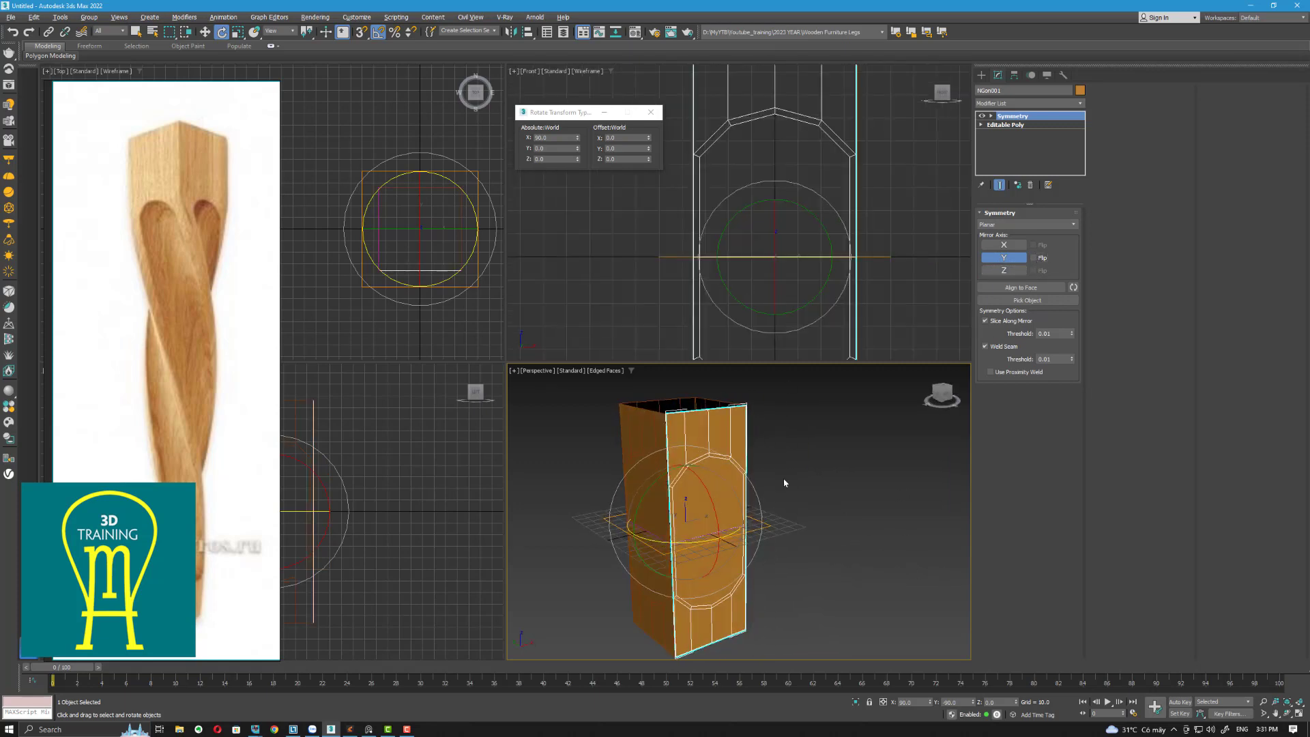
pyautogui.keyDown('alt'); pyautogui.moveTo(817, 531); pyautogui.dragTo(878, 498, button='middle'); pyautogui.keyUp('alt')
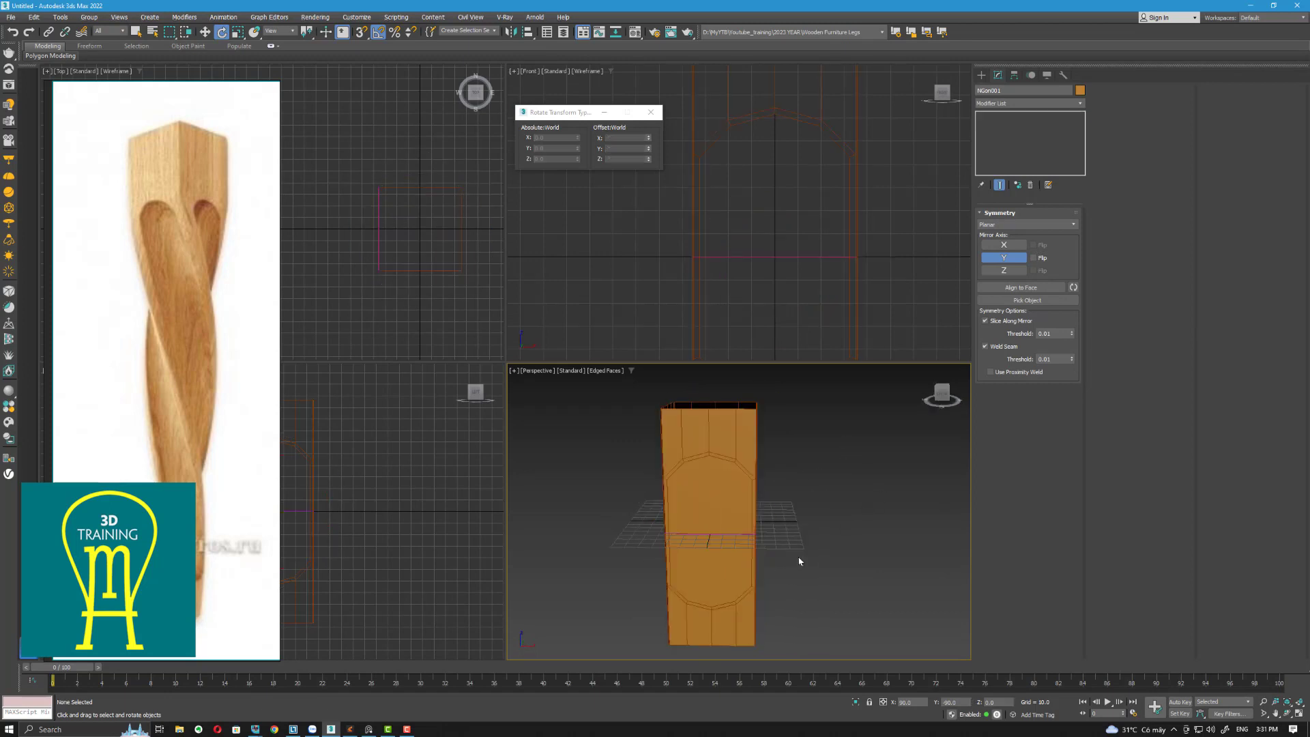
pyautogui.keyDown('alt'); pyautogui.moveTo(803, 564); pyautogui.dragTo(843, 565, button='middle'); pyautogui.keyUp('alt')
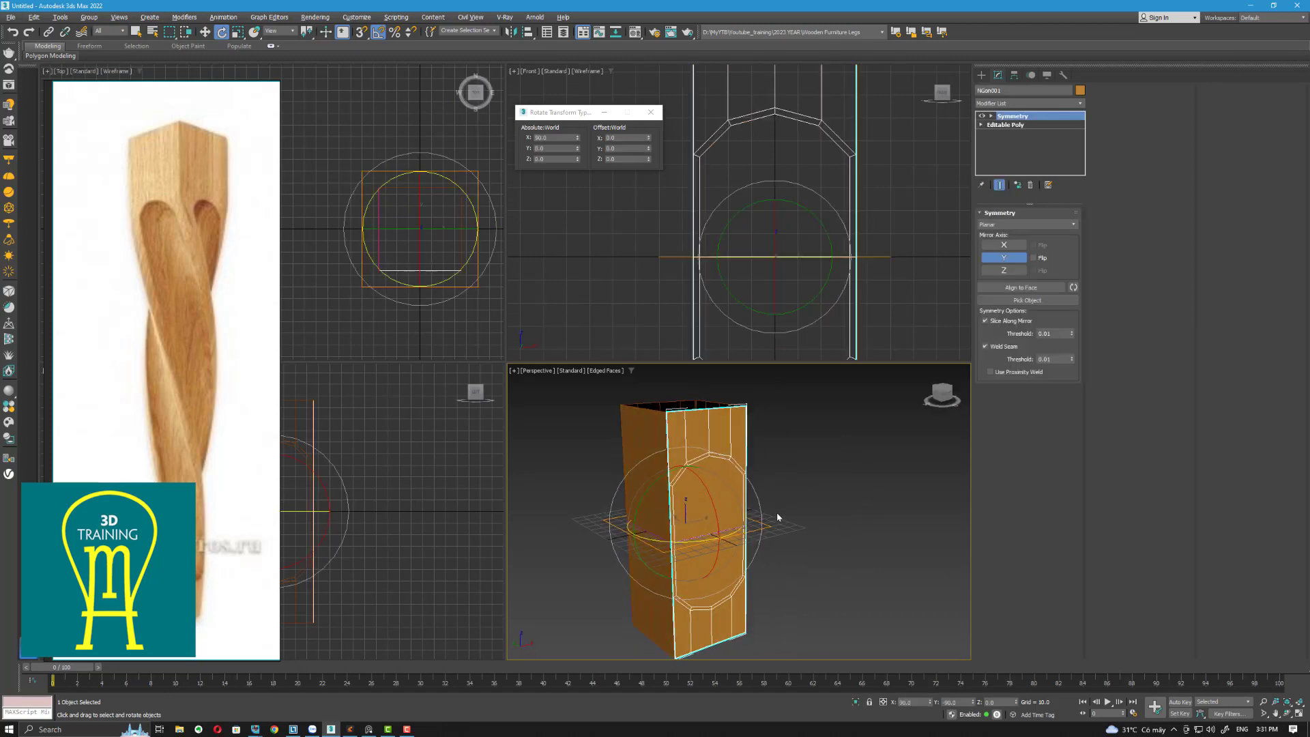
# Step: Maximize the perspective view and add an Edit Poly modifier above Symmetry on the front arch panel
pyautogui.hotkey('alt', 'w')
pyautogui.click(1049, 105)
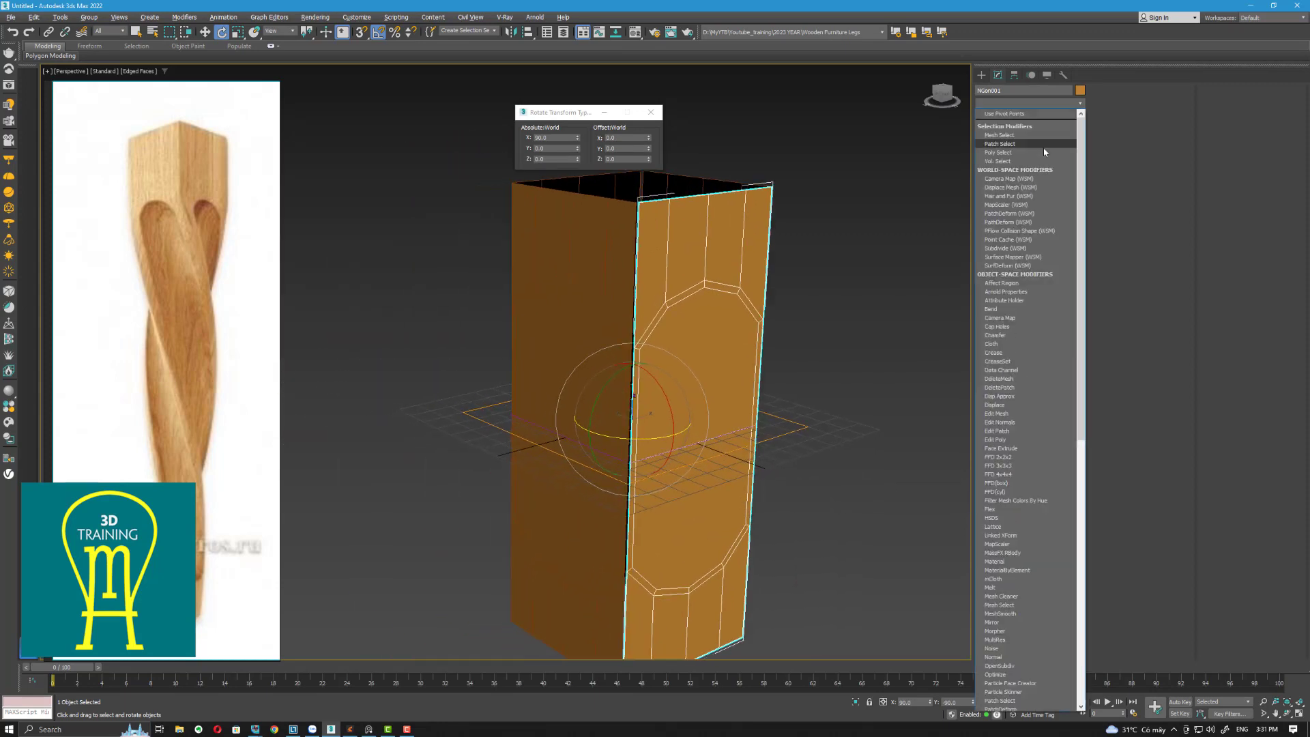
pyautogui.press('e')
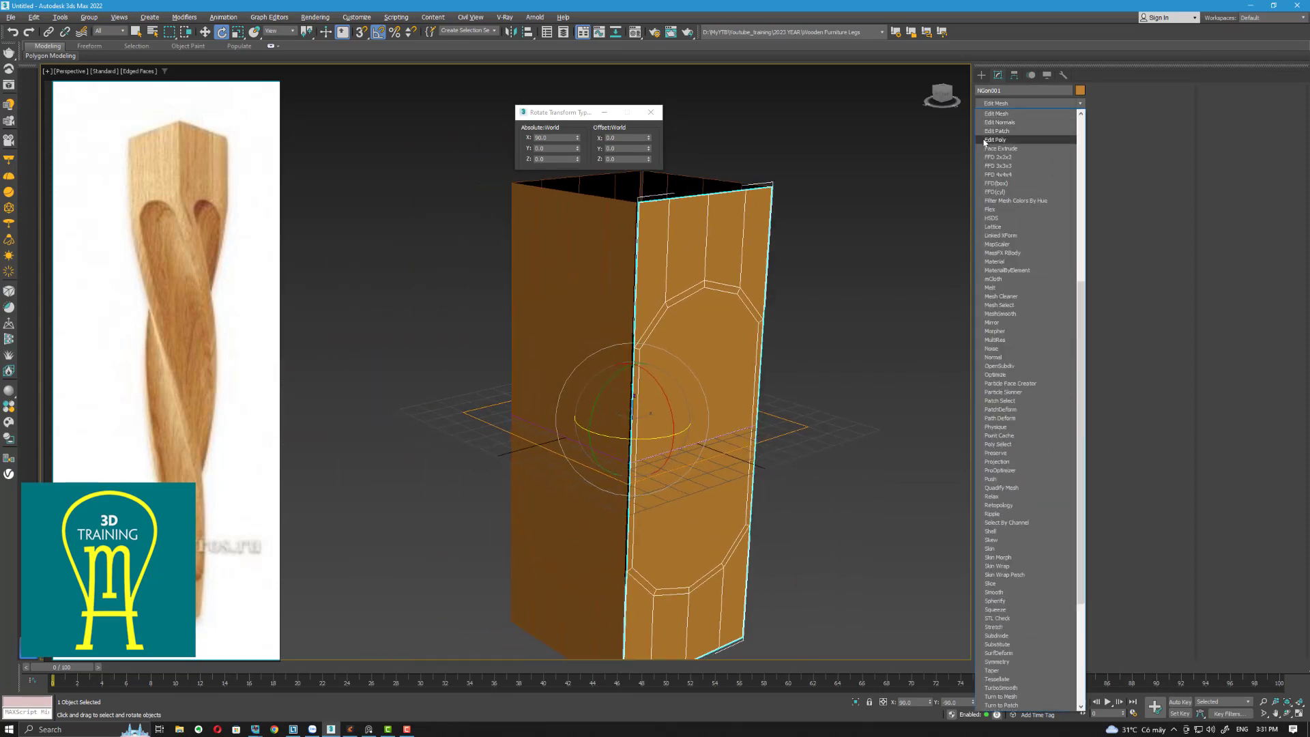
pyautogui.click(986, 139)
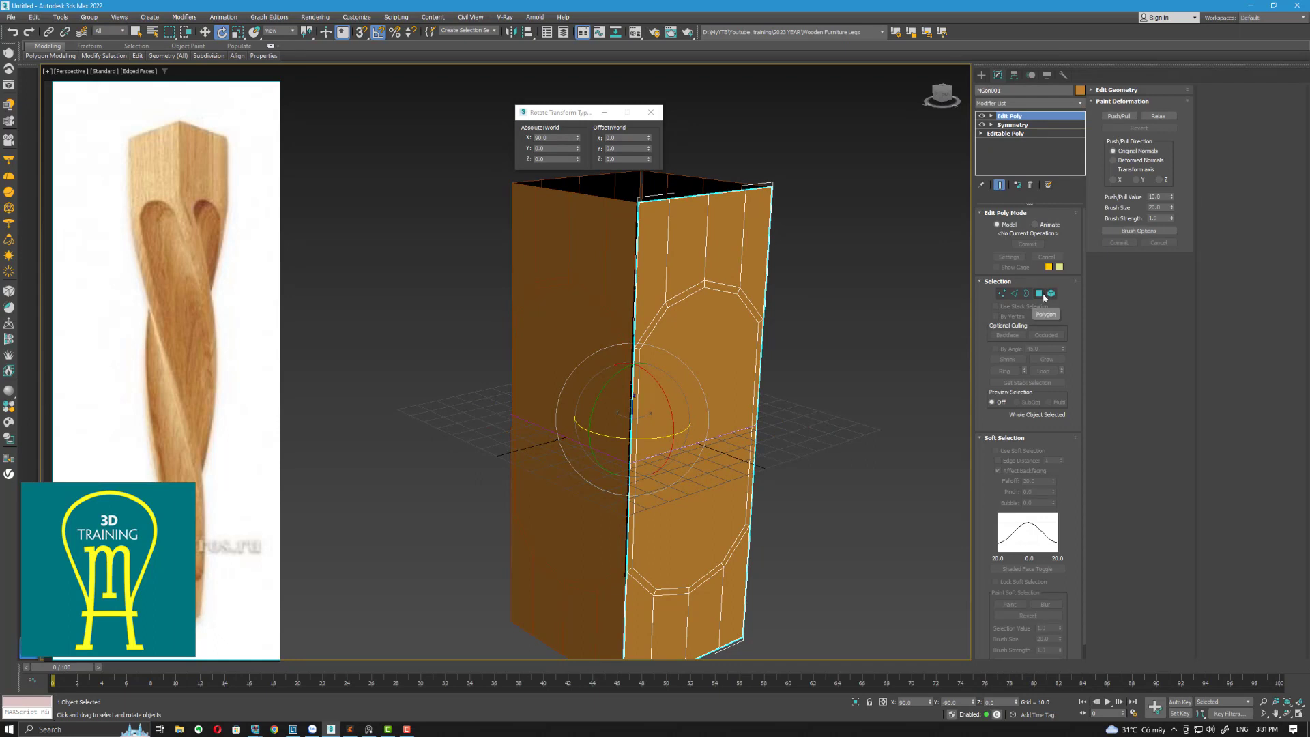
# Step: Select the front panel's upper arch polygon to examine where the mirror seam divides the face
pyautogui.click(1039, 293)
pyautogui.press('q')
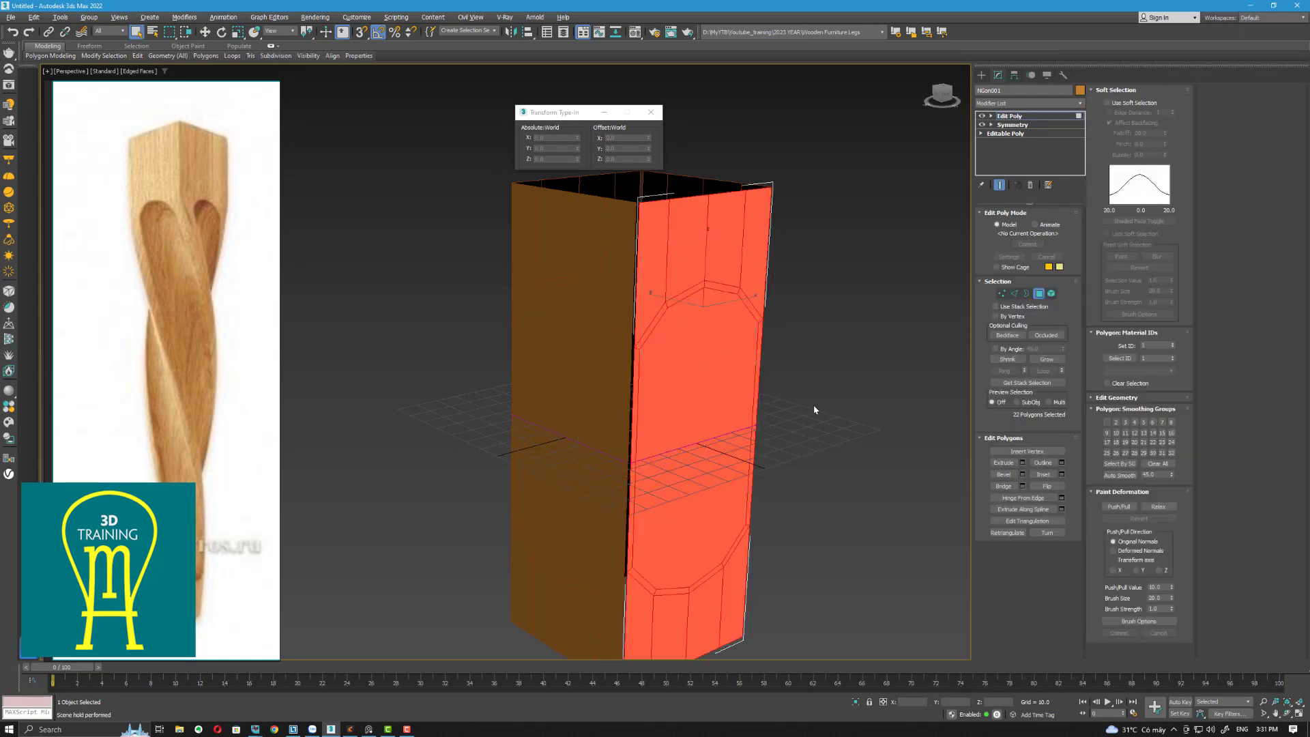
pyautogui.click(813, 410)
pyautogui.click(737, 396)
pyautogui.keyDown('alt'); pyautogui.moveTo(728, 461); pyautogui.dragTo(860, 439, button='middle'); pyautogui.keyUp('alt')
pyautogui.click(860, 437)
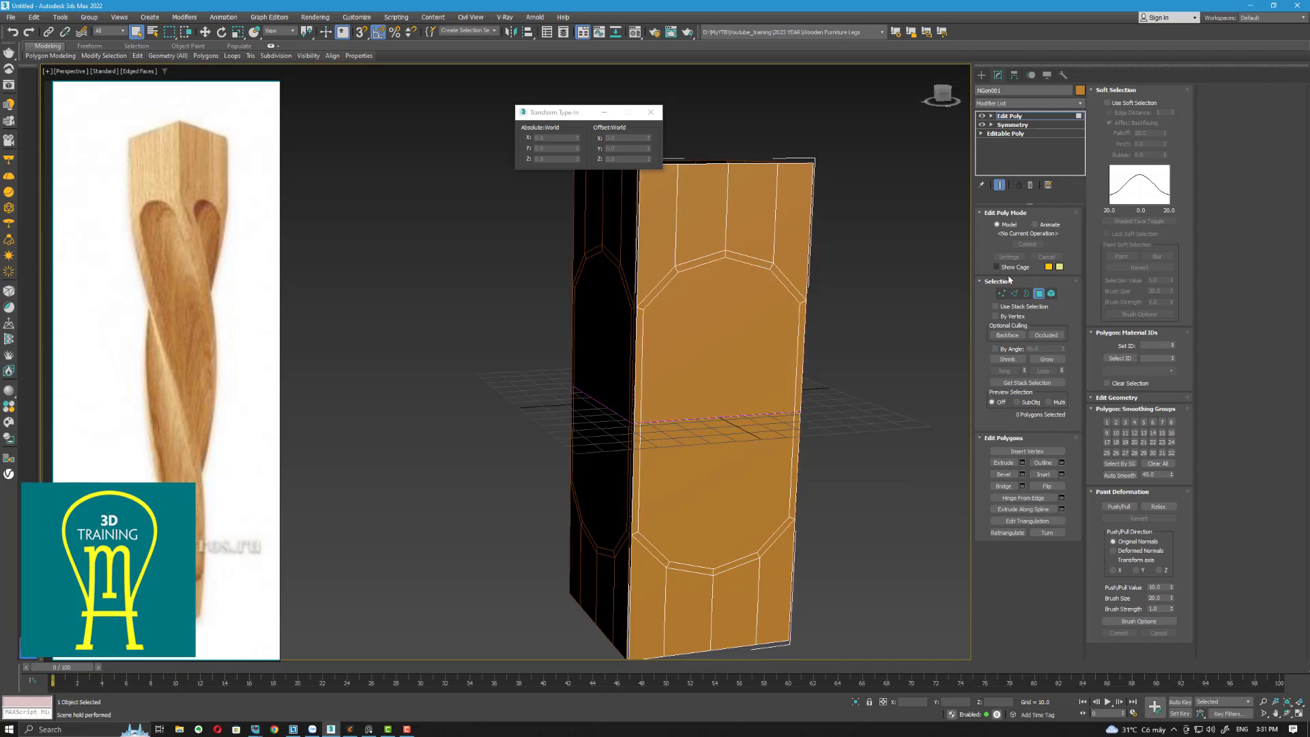
pyautogui.scroll(5, 718, 408)
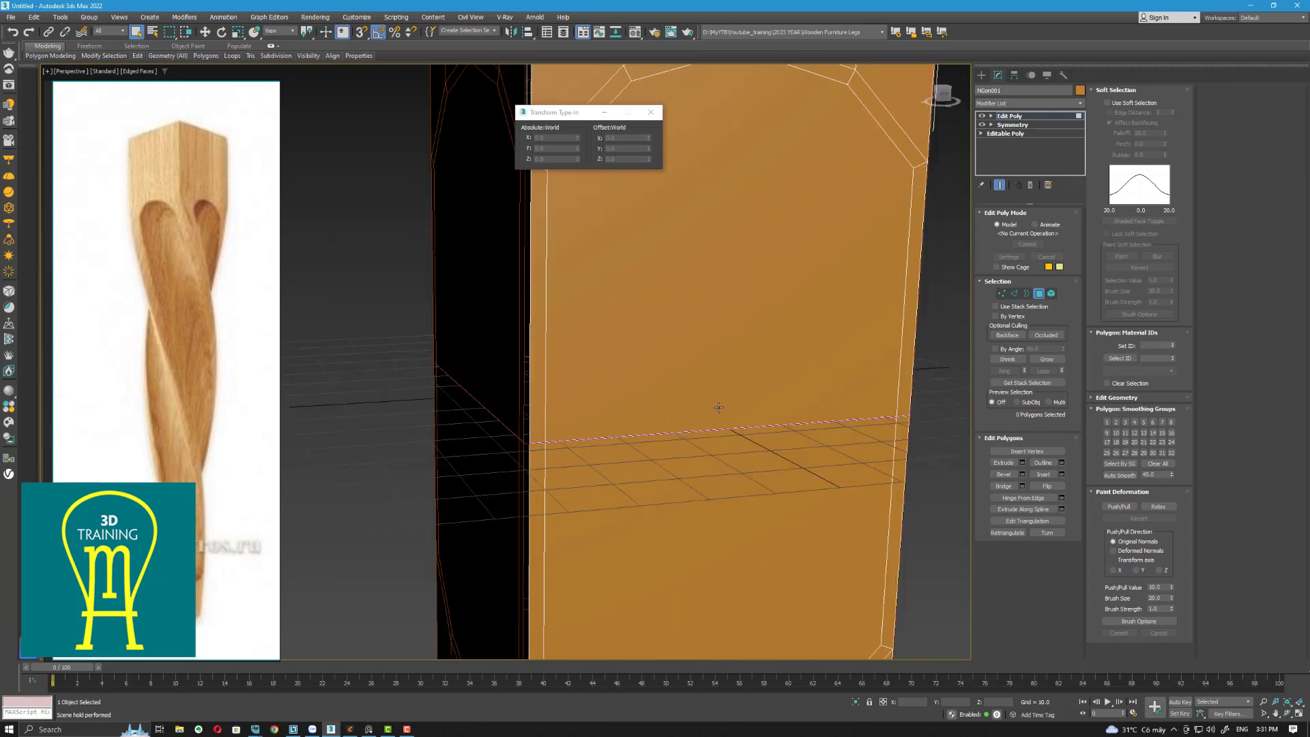
pyautogui.click(746, 299)
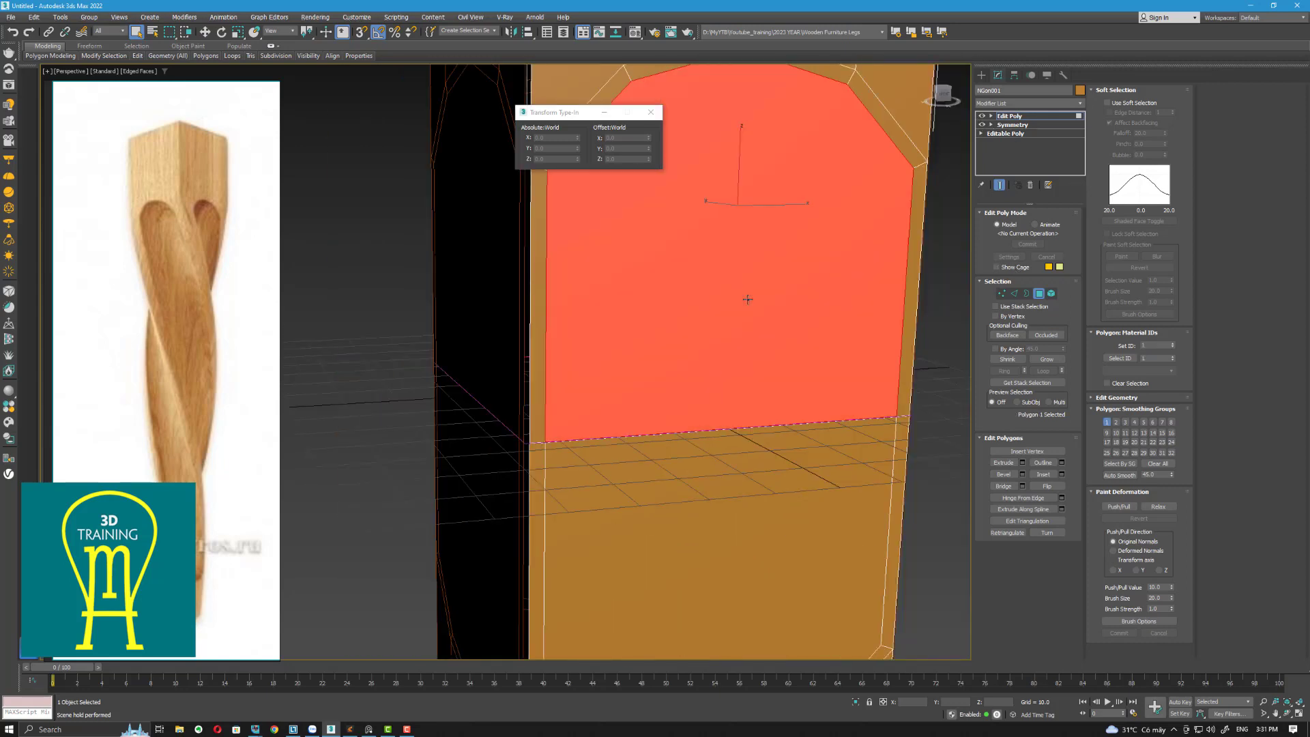
pyautogui.click(1038, 293)
# Step: Move the Symmetry modifier's mirror plane vertically to about Z 0.932
pyautogui.click(990, 125)
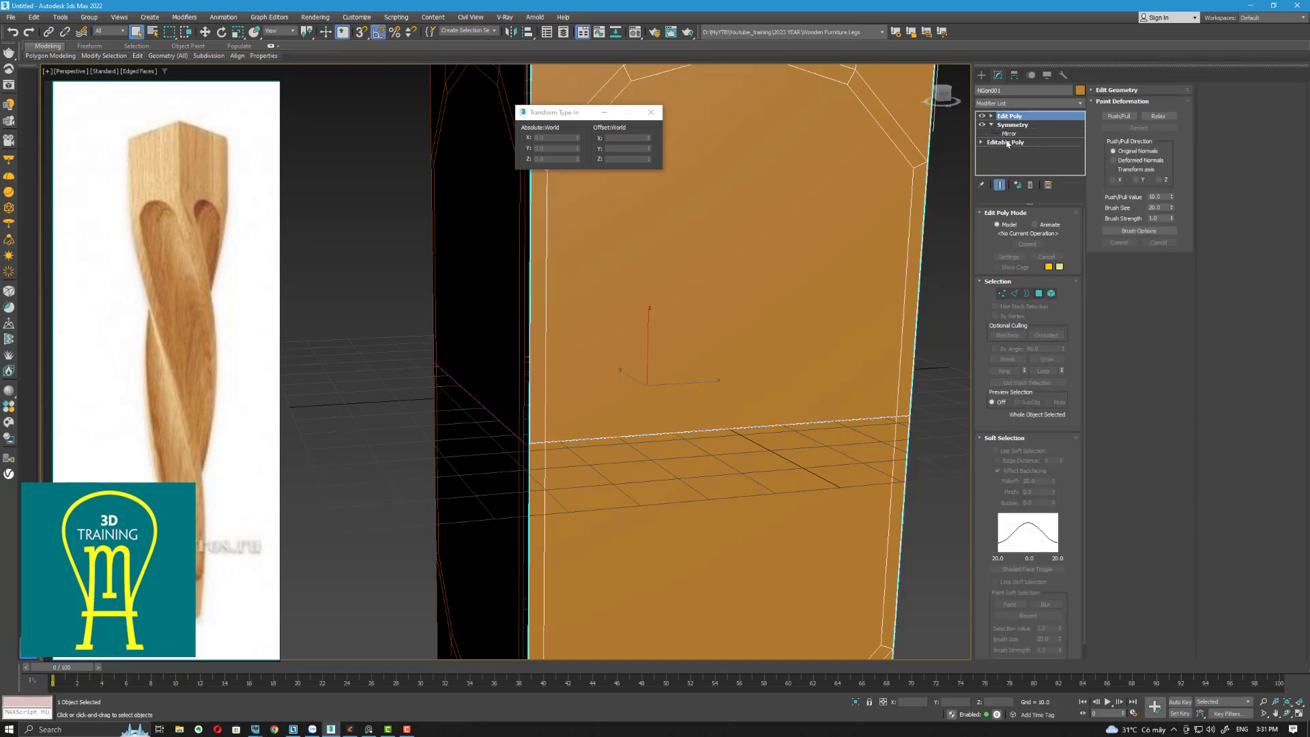
pyautogui.press('w')
pyautogui.click(1009, 133)
pyautogui.moveTo(647, 322); pyautogui.dragTo(648, 322)
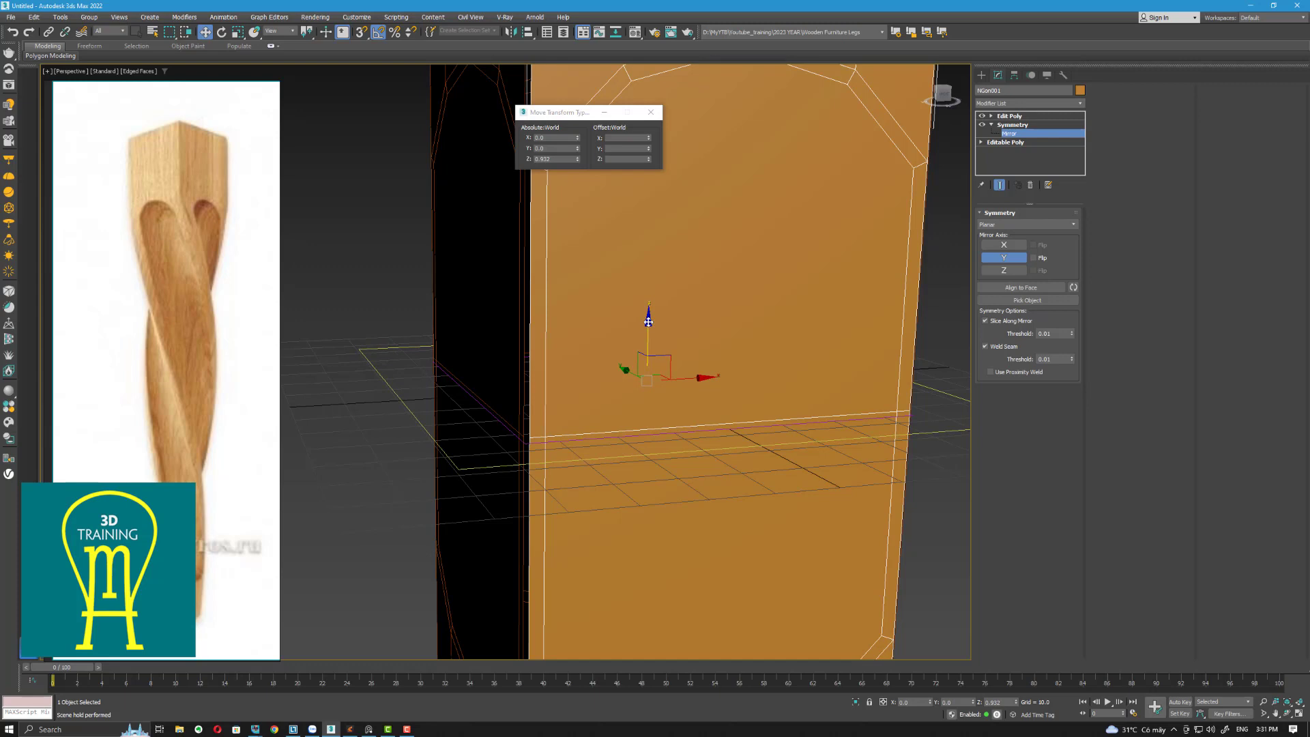
# Step: In the Edit Poly modifier, remove the horizontal seam edge loop across the middle of the front panel
pyautogui.click(1022, 117)
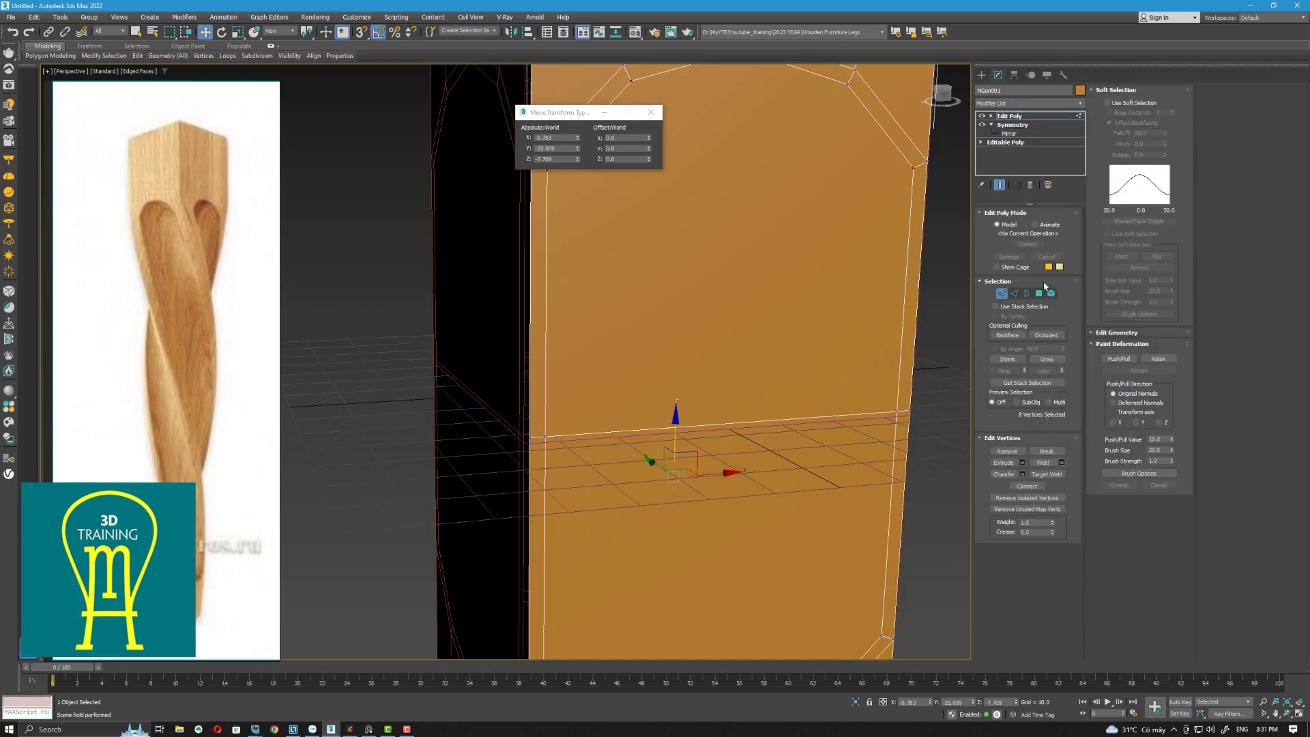
pyautogui.scroll(-6, 738, 292)
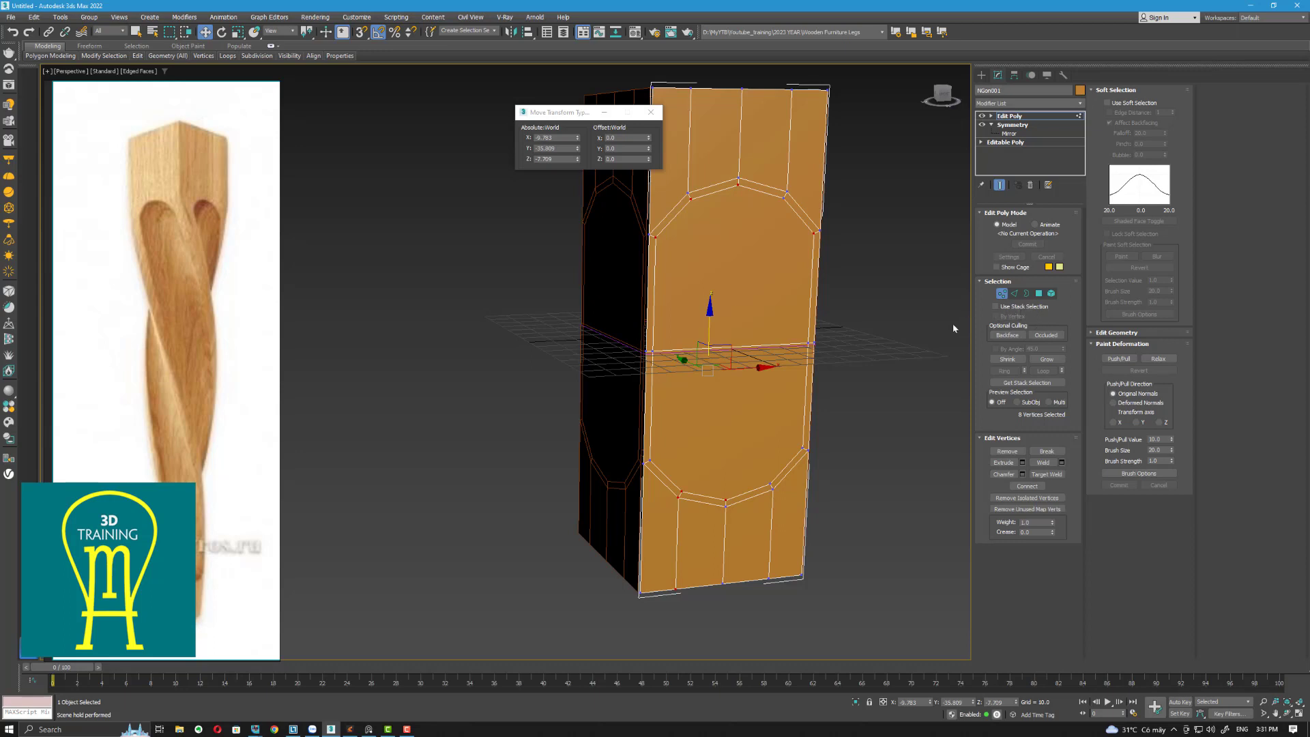
pyautogui.press('2')
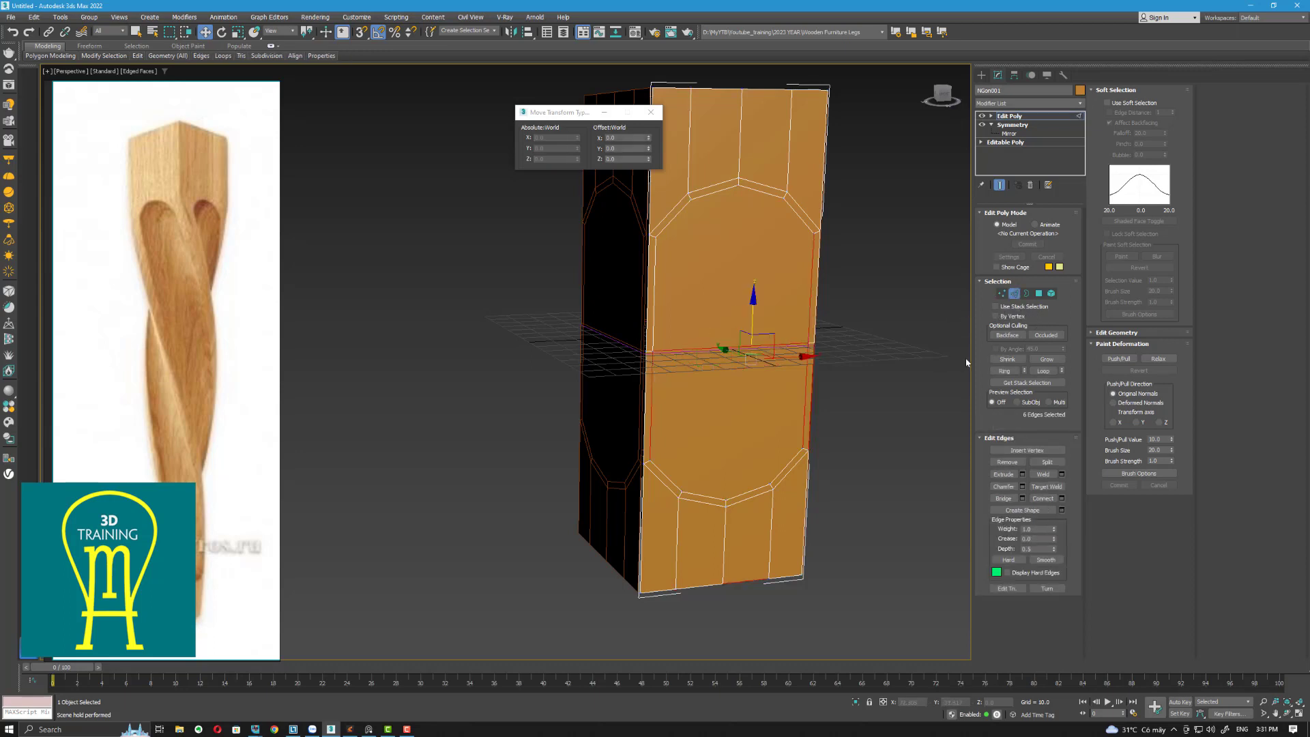
pyautogui.click(777, 341)
pyautogui.click(777, 346)
pyautogui.click(1044, 372)
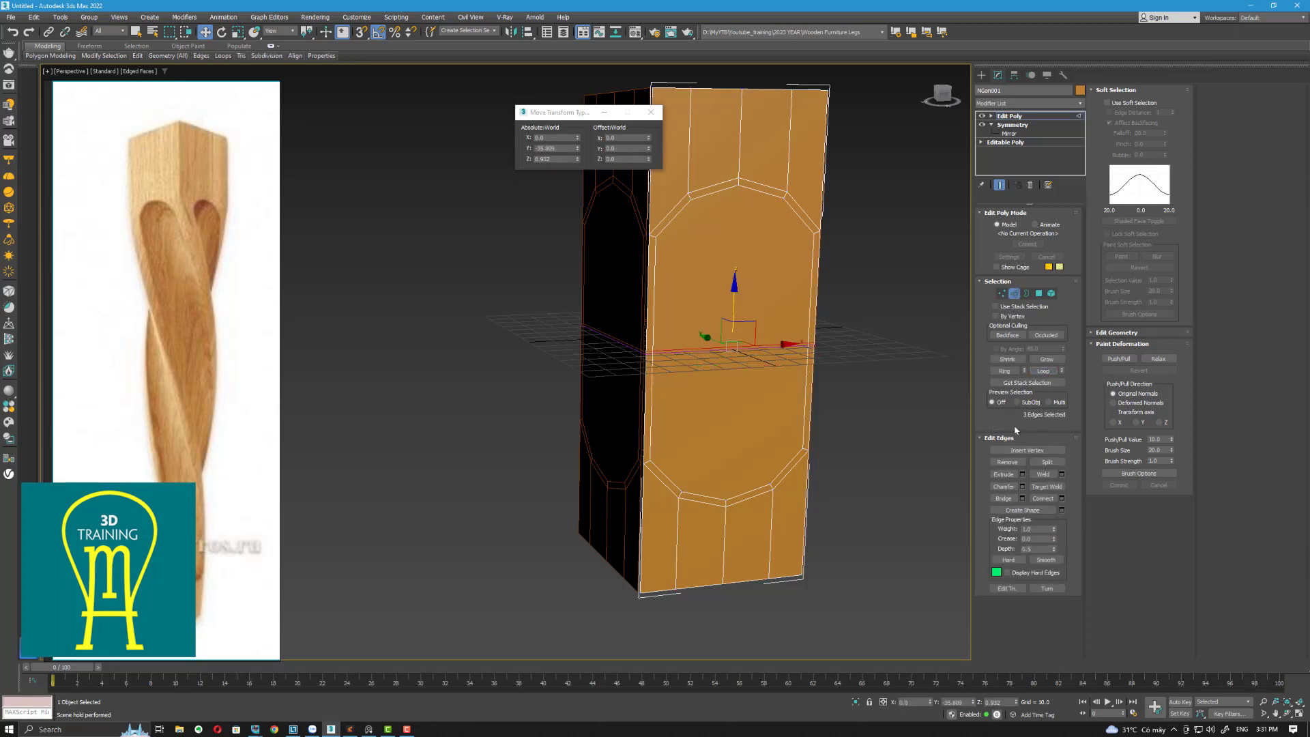
pyautogui.click(1007, 462)
# Step: Connect the three pairs of opposite upper and lower arch vertices with vertical edges across the panel's inner face
pyautogui.click(1001, 294)
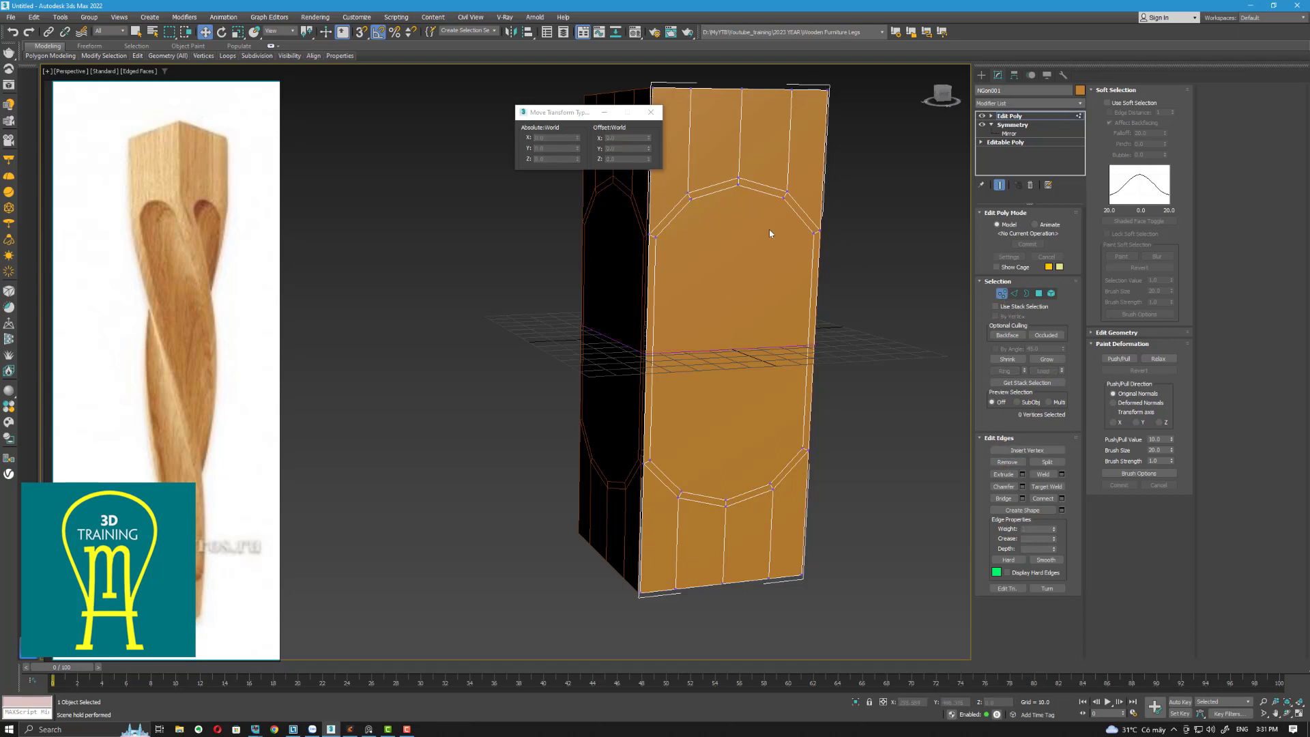
pyautogui.click(681, 488)
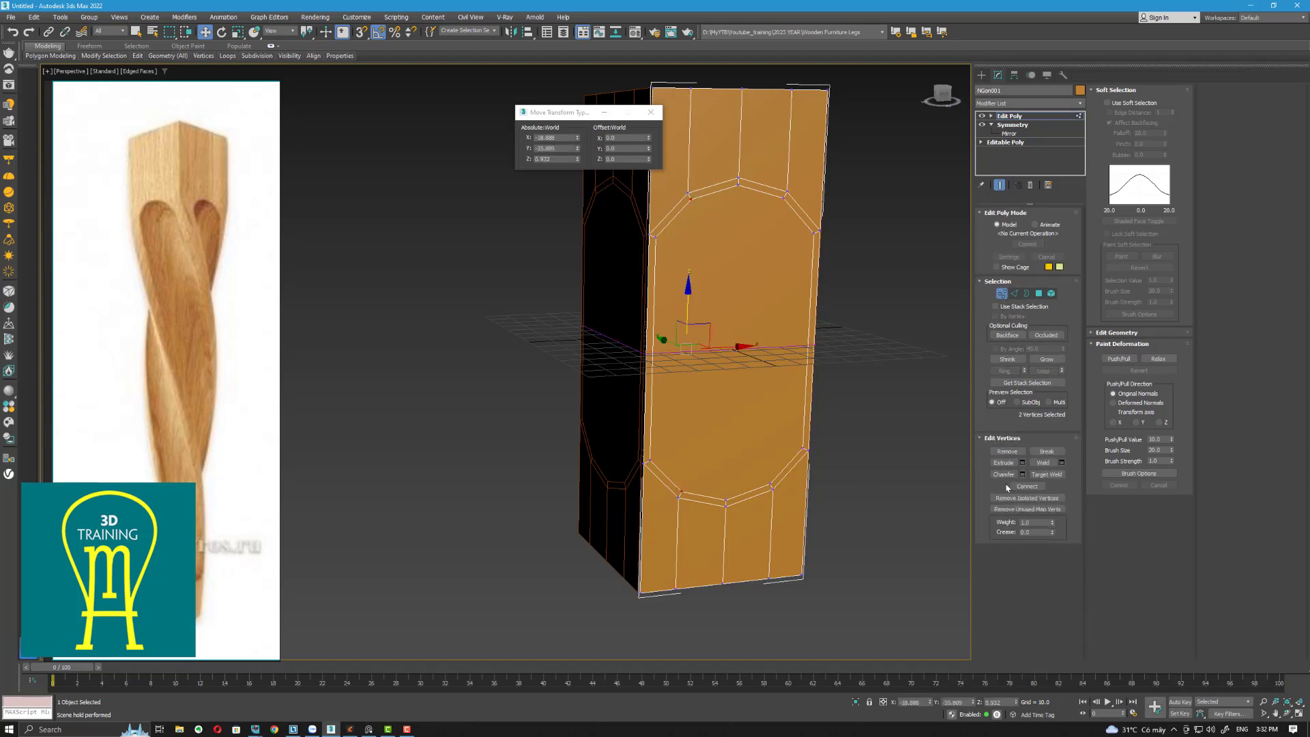
pyautogui.click(736, 182)
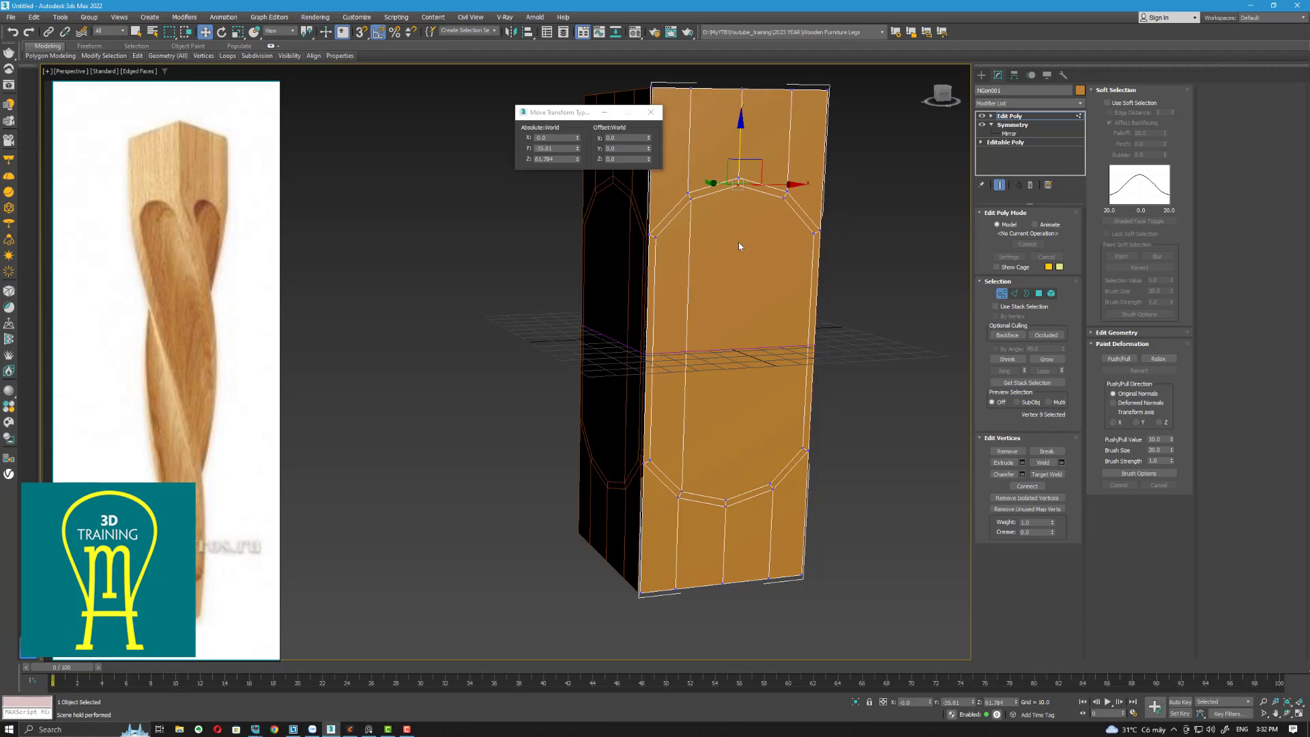
pyautogui.keyDown('ctrl'); pyautogui.click(722, 497); pyautogui.keyUp('ctrl')
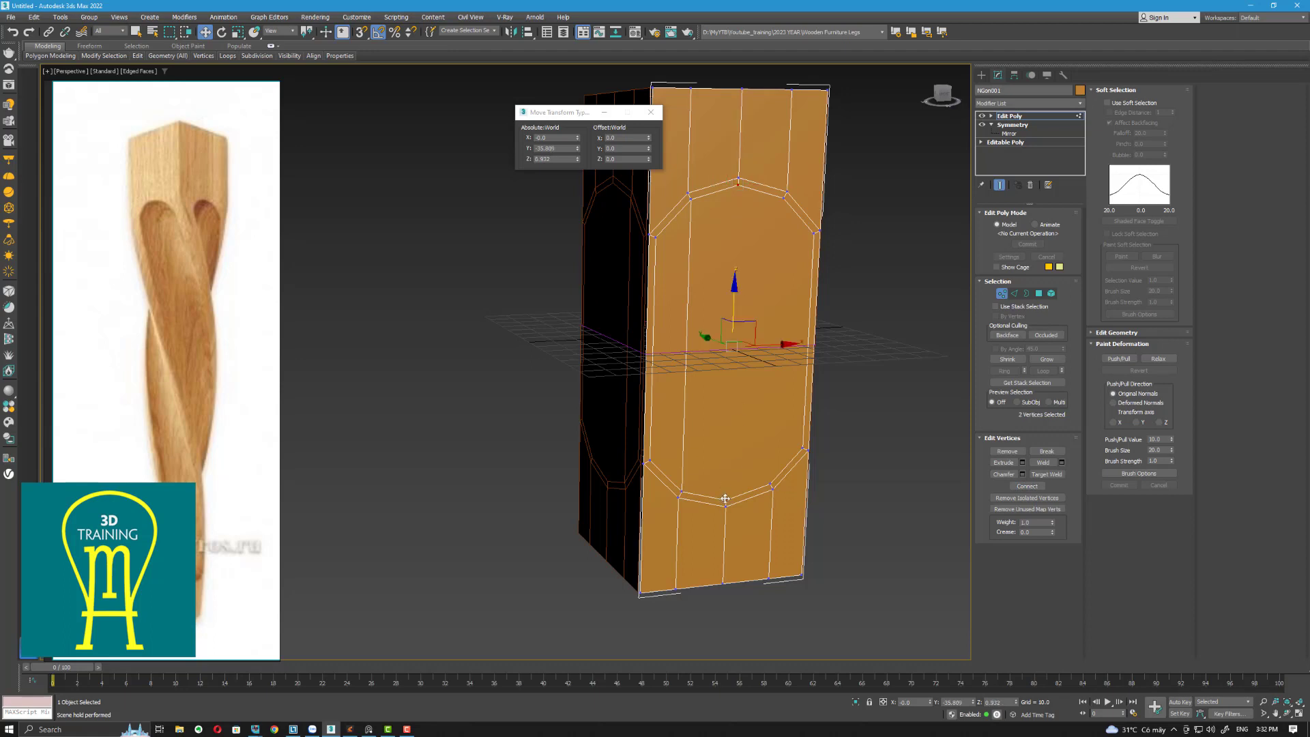
pyautogui.click(784, 195)
pyautogui.keyDown('ctrl'); pyautogui.click(770, 483); pyautogui.keyUp('ctrl')
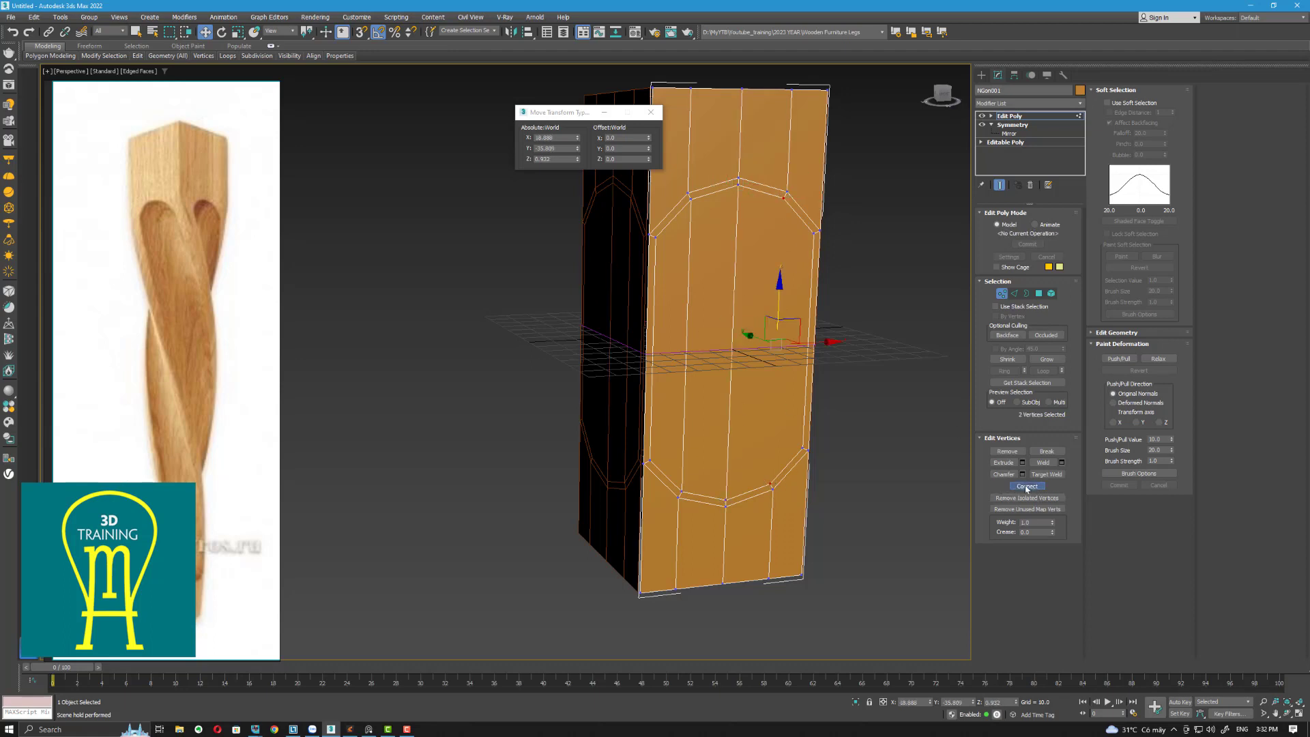
pyautogui.click(1027, 486)
pyautogui.click(940, 410)
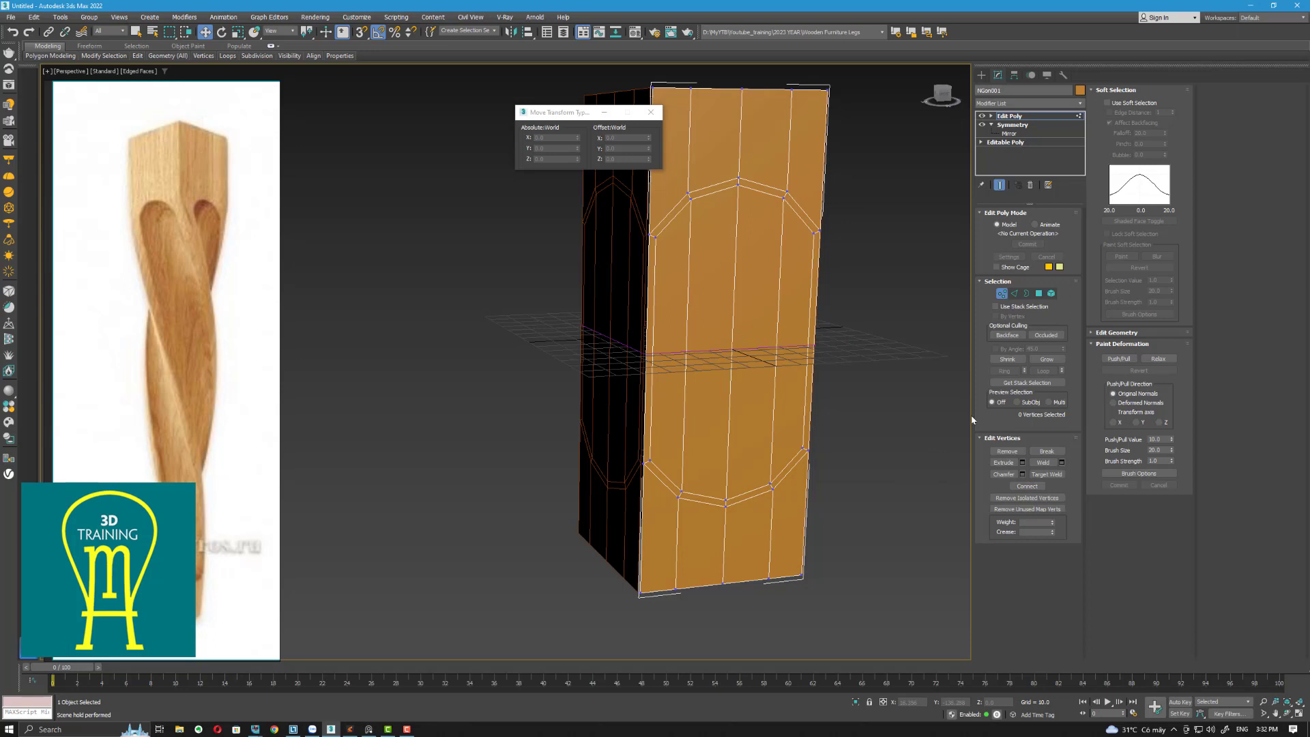
# Step: Extrude the four inner arch polygons of the front panel inward to form a recess
pyautogui.click(1039, 294)
pyautogui.click(794, 327)
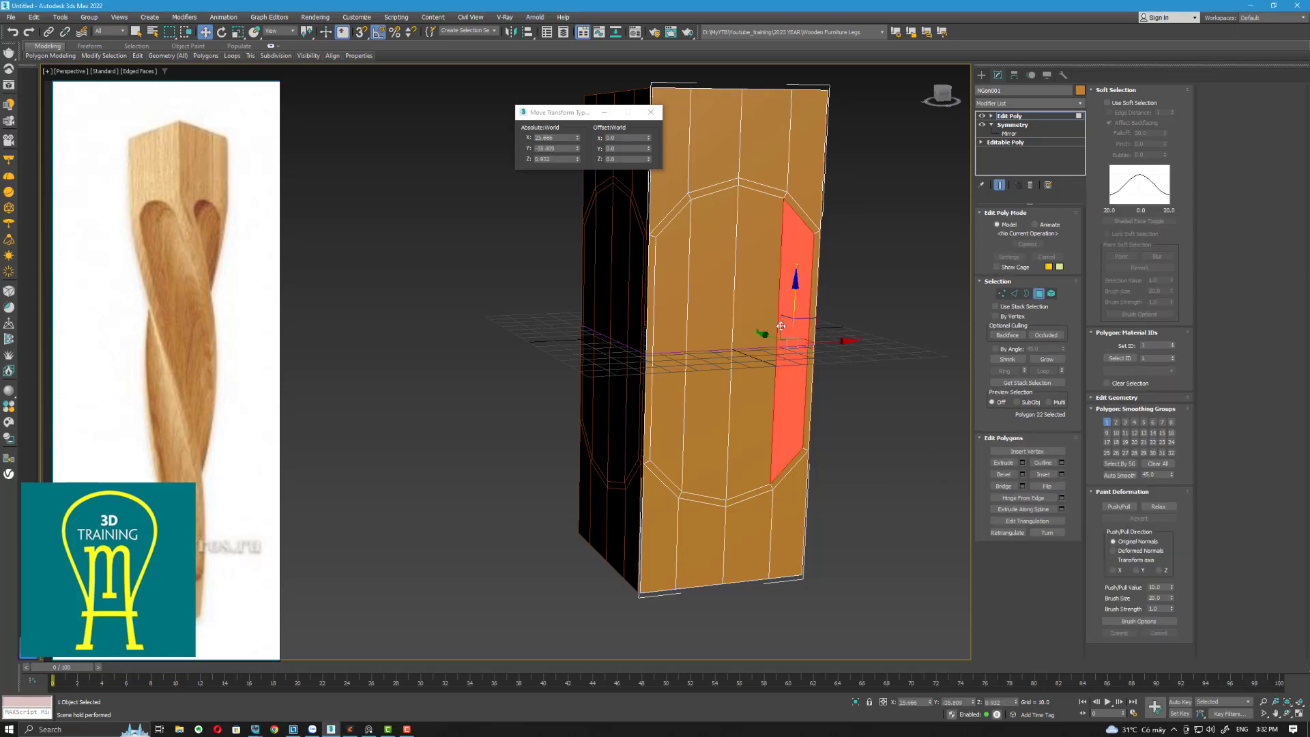
pyautogui.keyDown('ctrl'); pyautogui.click(764, 327); pyautogui.keyUp('ctrl')
pyautogui.keyDown('ctrl'); pyautogui.click(702, 345); pyautogui.keyUp('ctrl')
pyautogui.keyDown('ctrl'); pyautogui.click(676, 346); pyautogui.keyUp('ctrl')
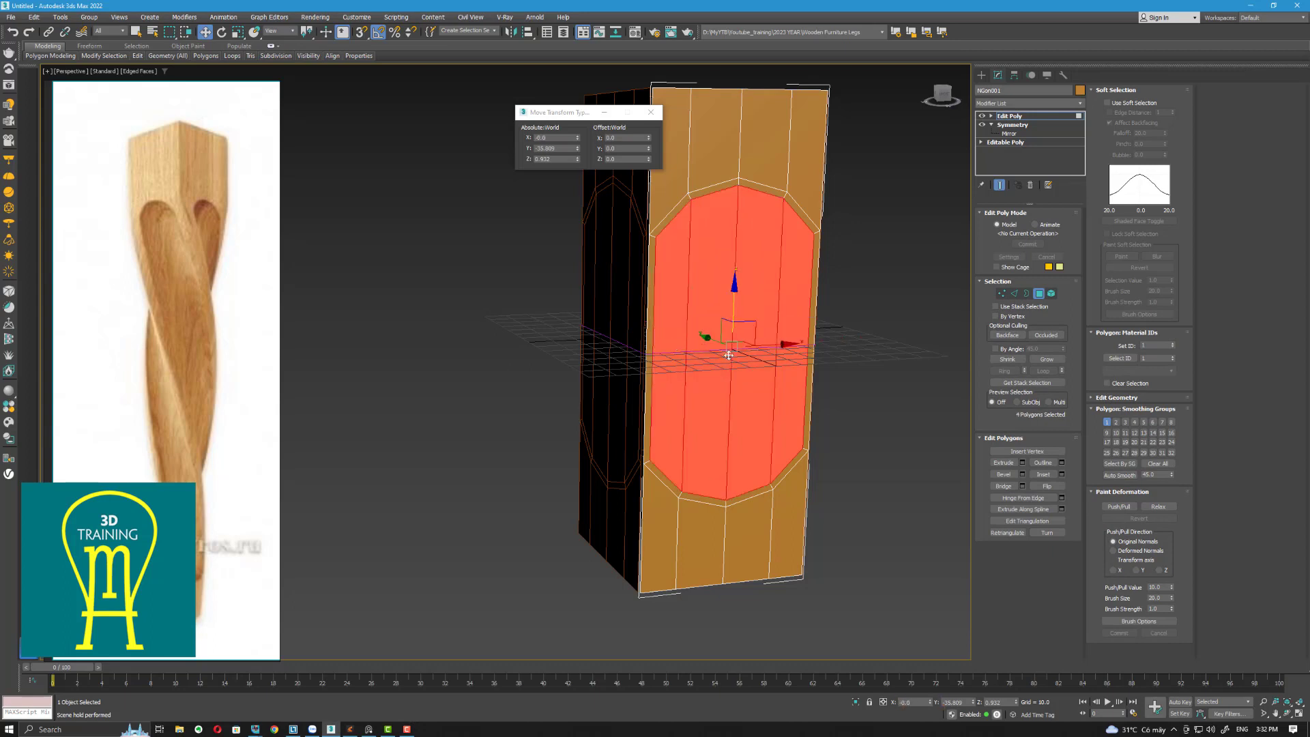
pyautogui.click(1023, 464)
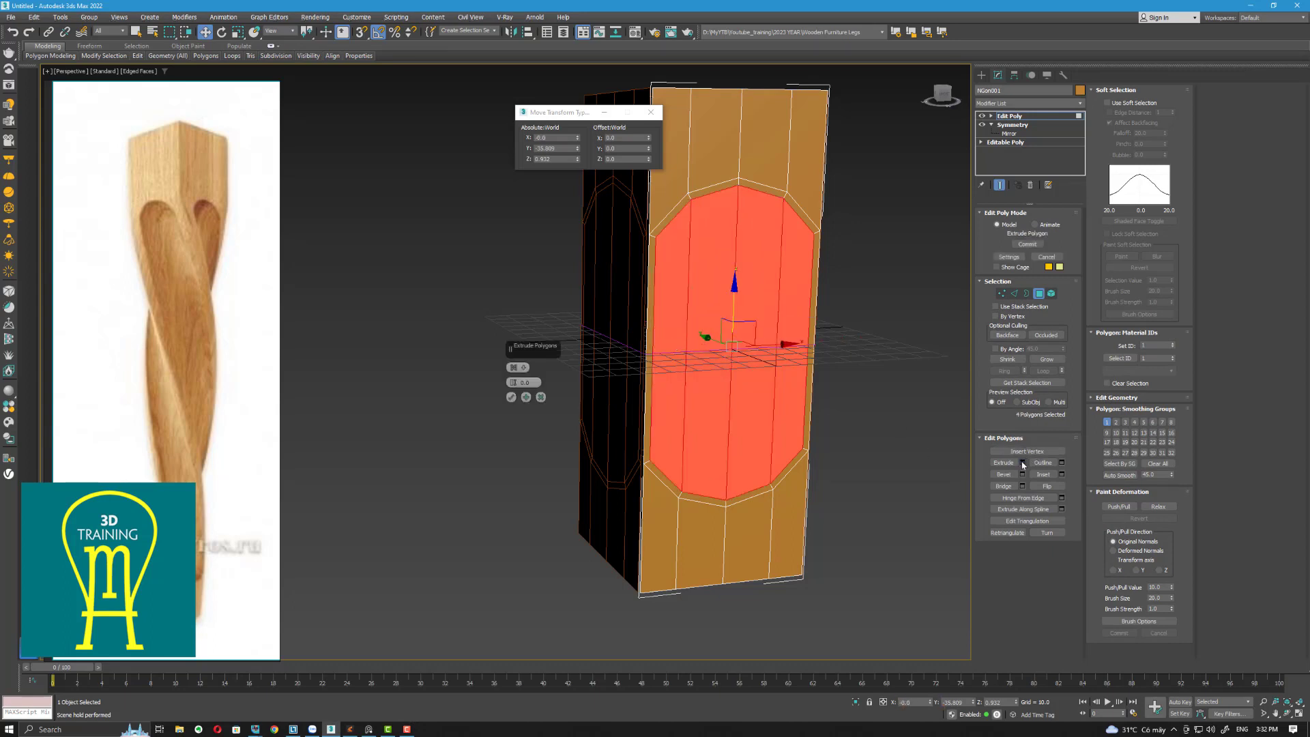
pyautogui.press('t')
pyautogui.scroll(4, 822, 448)
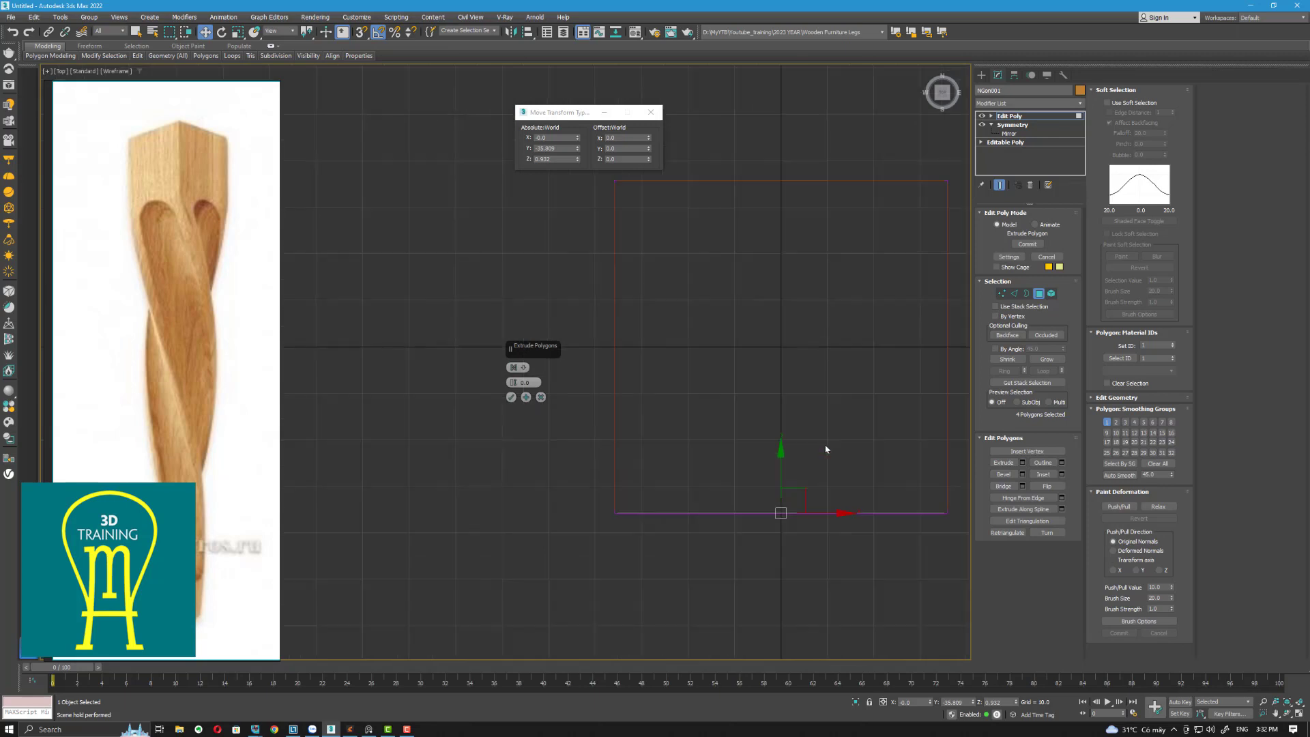
pyautogui.moveTo(728, 414); pyautogui.dragTo(703, 330, button='middle')
pyautogui.moveTo(513, 382); pyautogui.dragTo(516, 424)
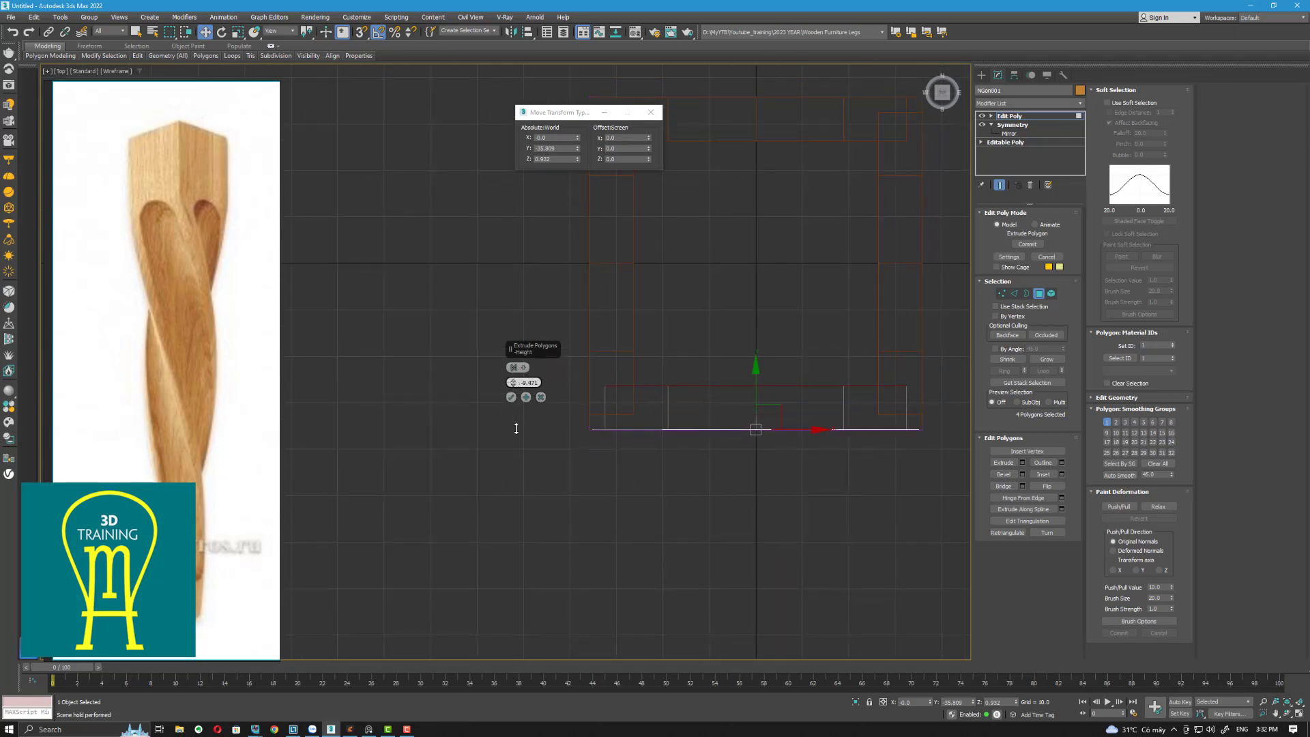
pyautogui.click(511, 397)
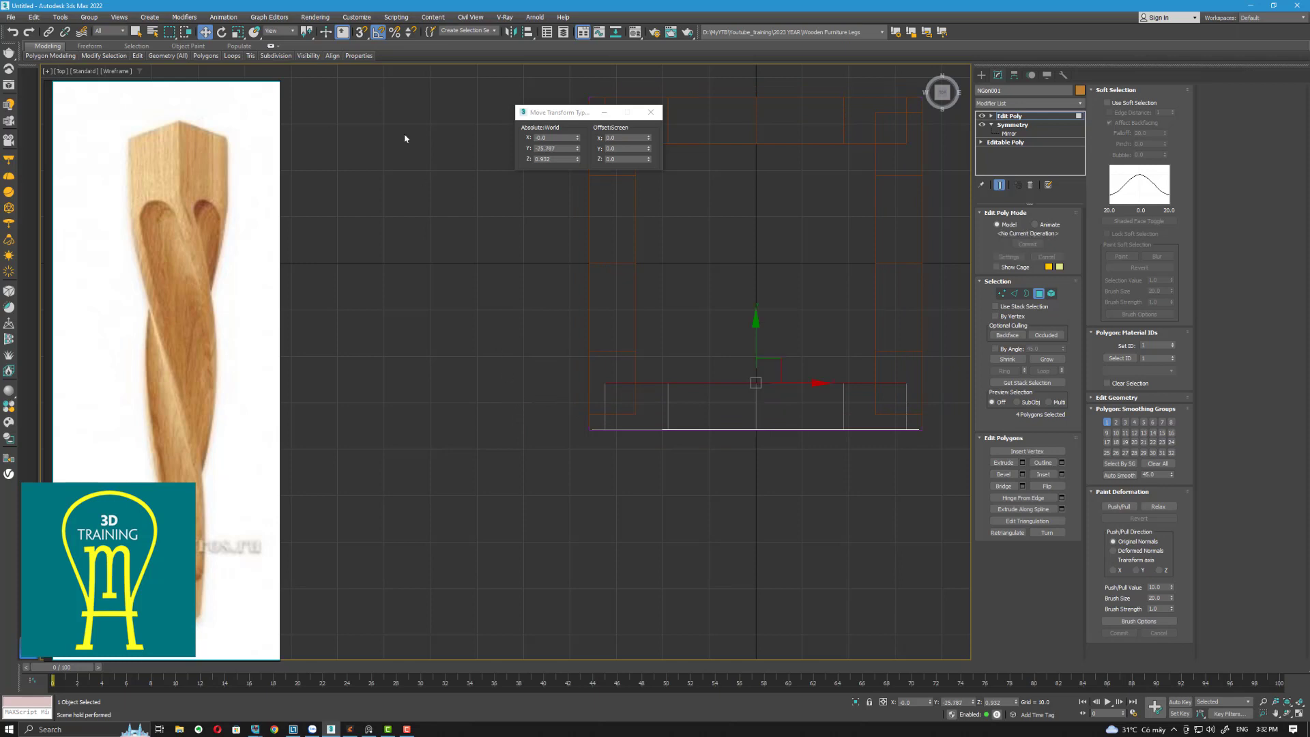
# Step: Scale the recess's floor polygons narrower along X so its side walls slope, check the shape in perspective, and clear the selection
pyautogui.click(239, 31)
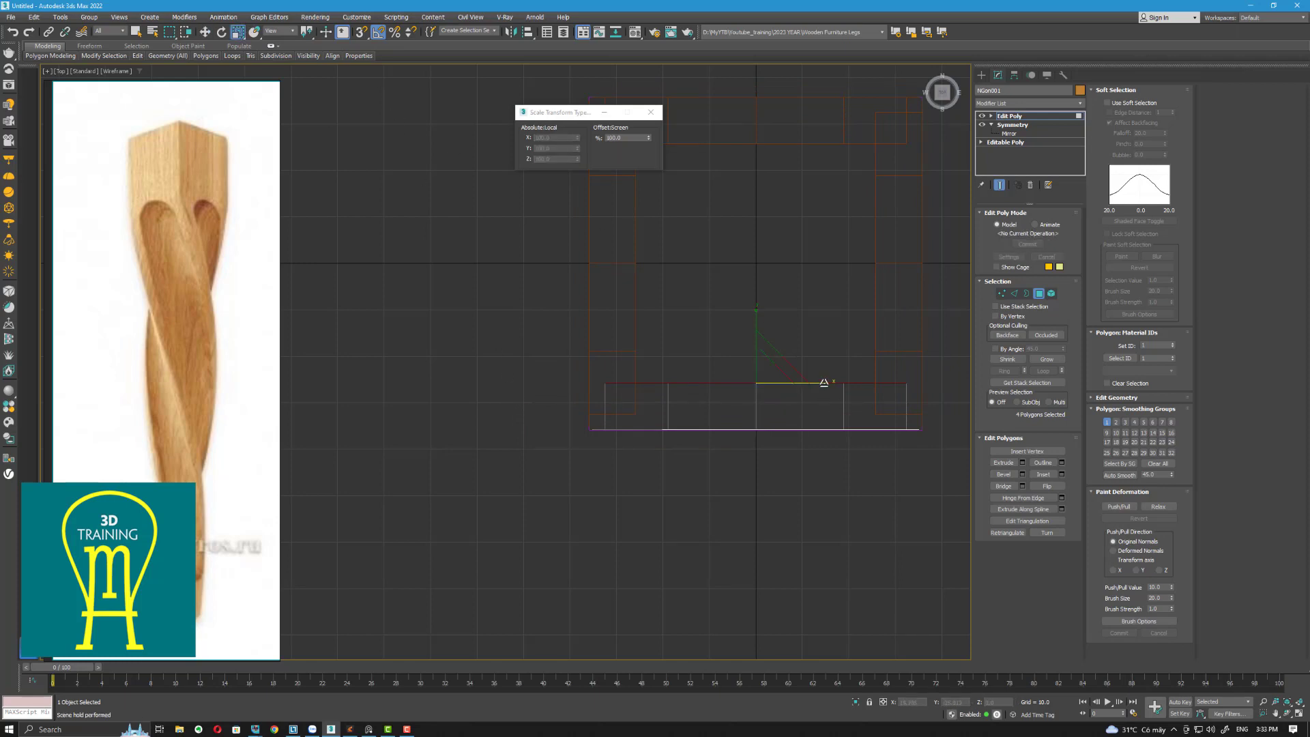
pyautogui.moveTo(826, 382); pyautogui.dragTo(811, 385)
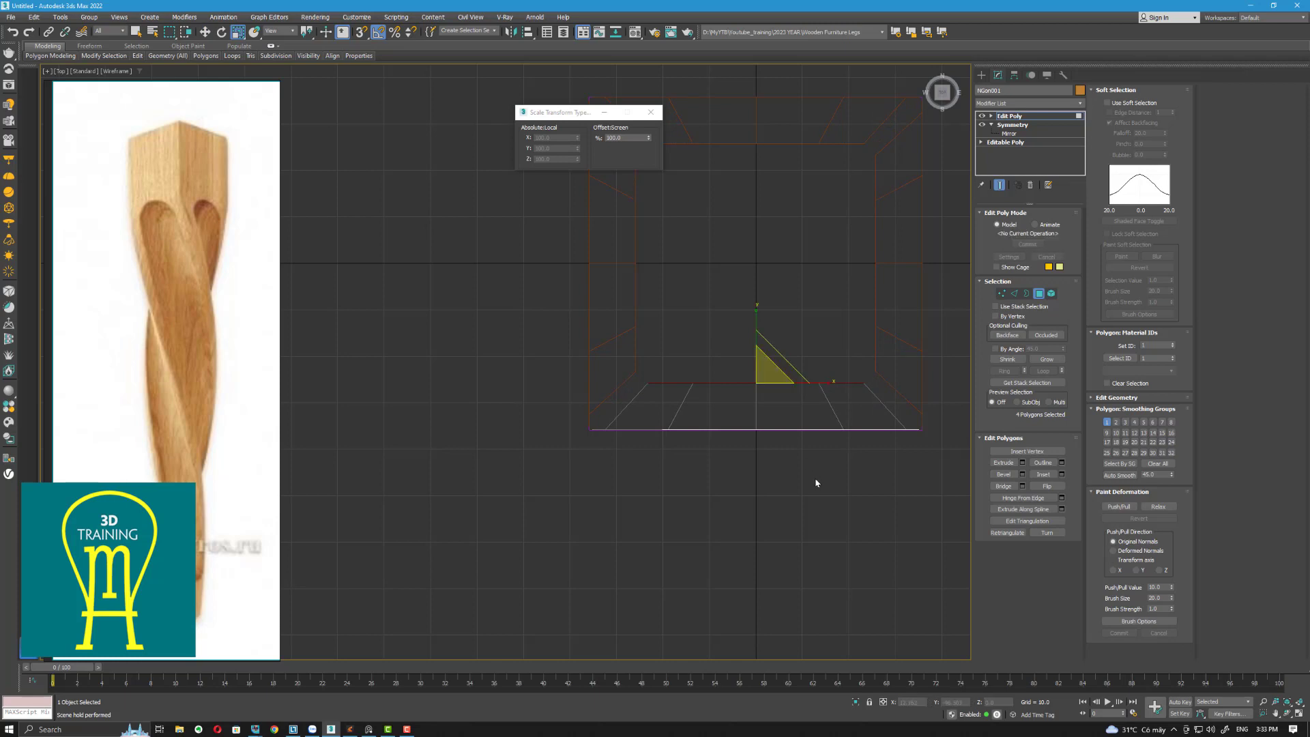
pyautogui.press('p')
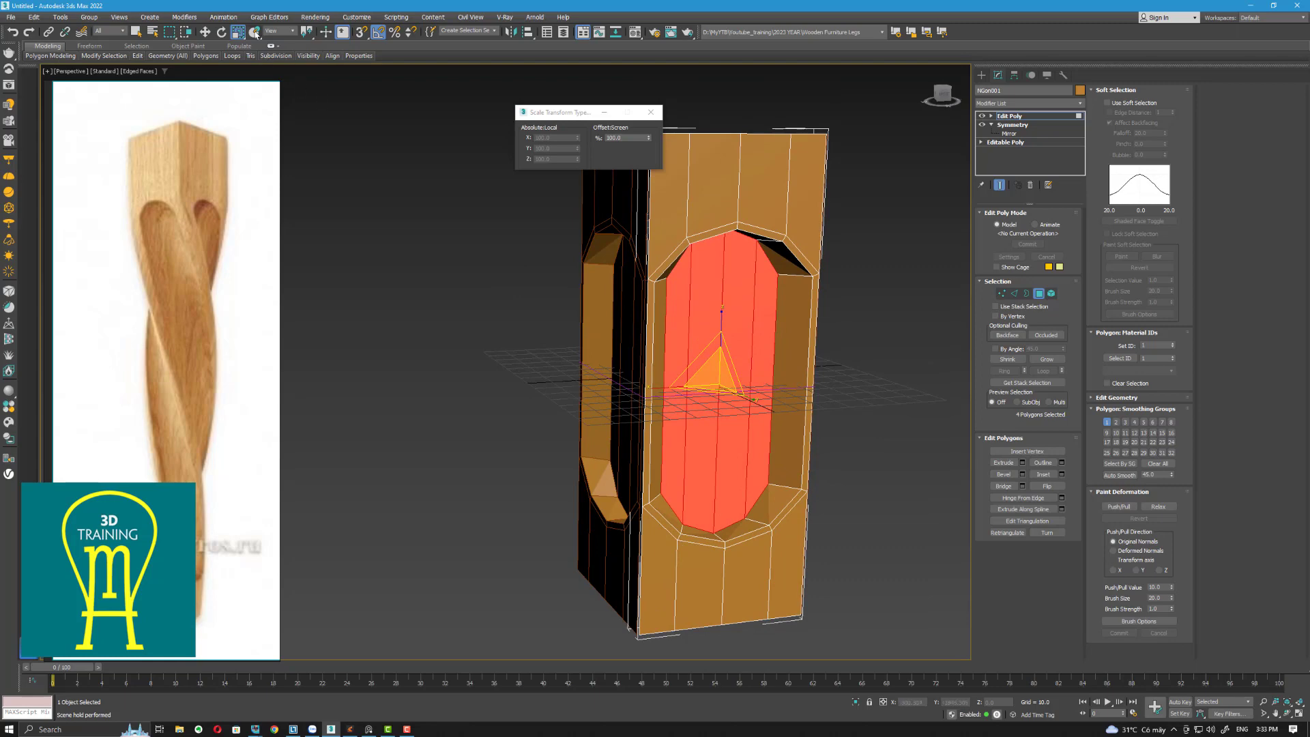
pyautogui.click(205, 32)
pyautogui.keyDown('alt'); pyautogui.moveTo(683, 382); pyautogui.dragTo(719, 383, button='middle'); pyautogui.keyUp('alt')
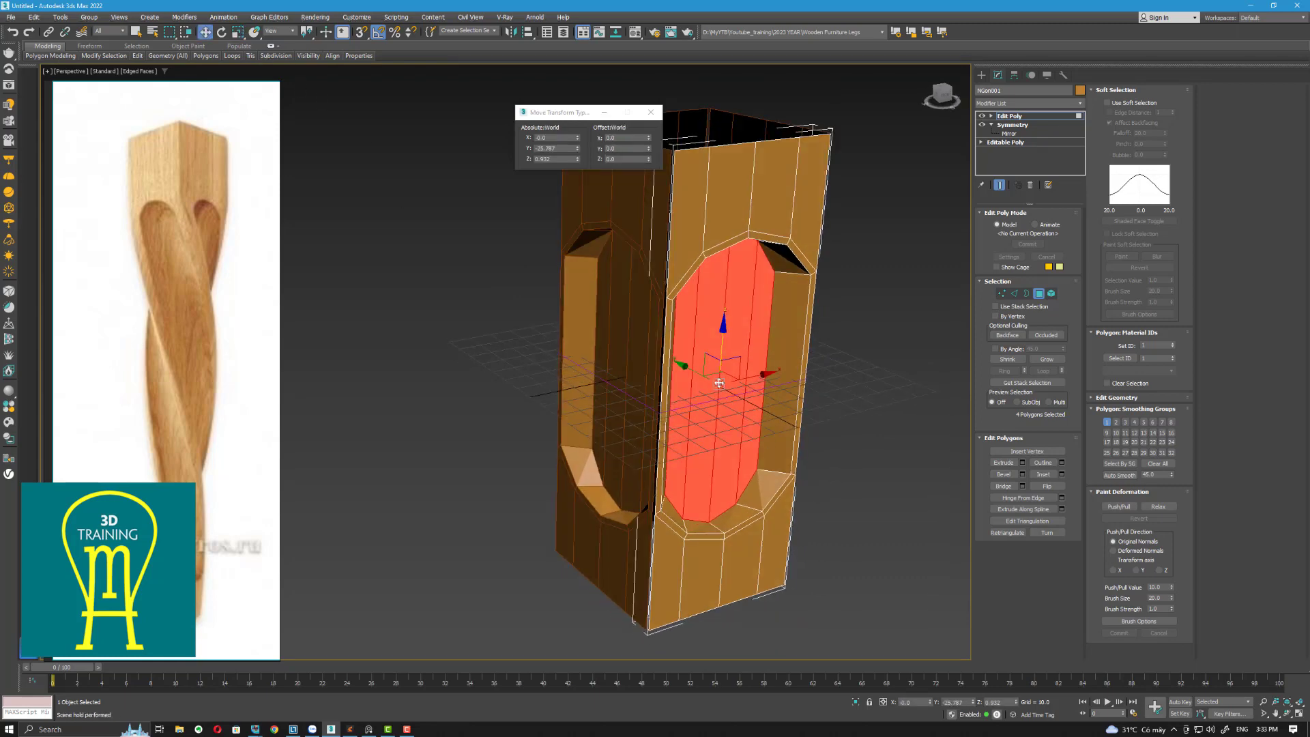
pyautogui.moveTo(719, 384); pyautogui.dragTo(725, 389)
pyautogui.keyDown('alt'); pyautogui.moveTo(724, 389); pyautogui.dragTo(865, 360, button='middle'); pyautogui.keyUp('alt')
pyautogui.scroll(3, 728, 352)
pyautogui.scroll(-4, 728, 352)
pyautogui.click(824, 348)
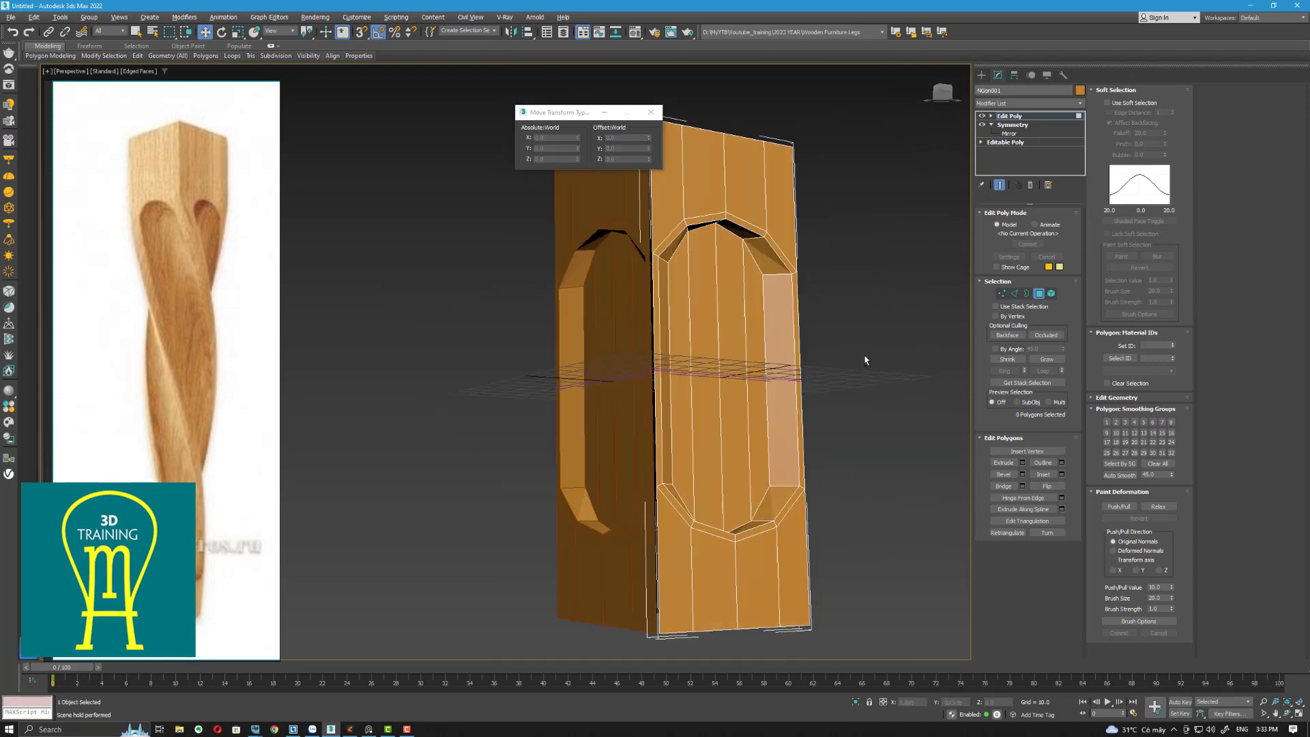
# Step: Connect the ring of edges across the recess's side walls with one segment and a slide of 67 toward the outer rim
pyautogui.click(1014, 293)
pyautogui.click(716, 314)
pyautogui.click(781, 276)
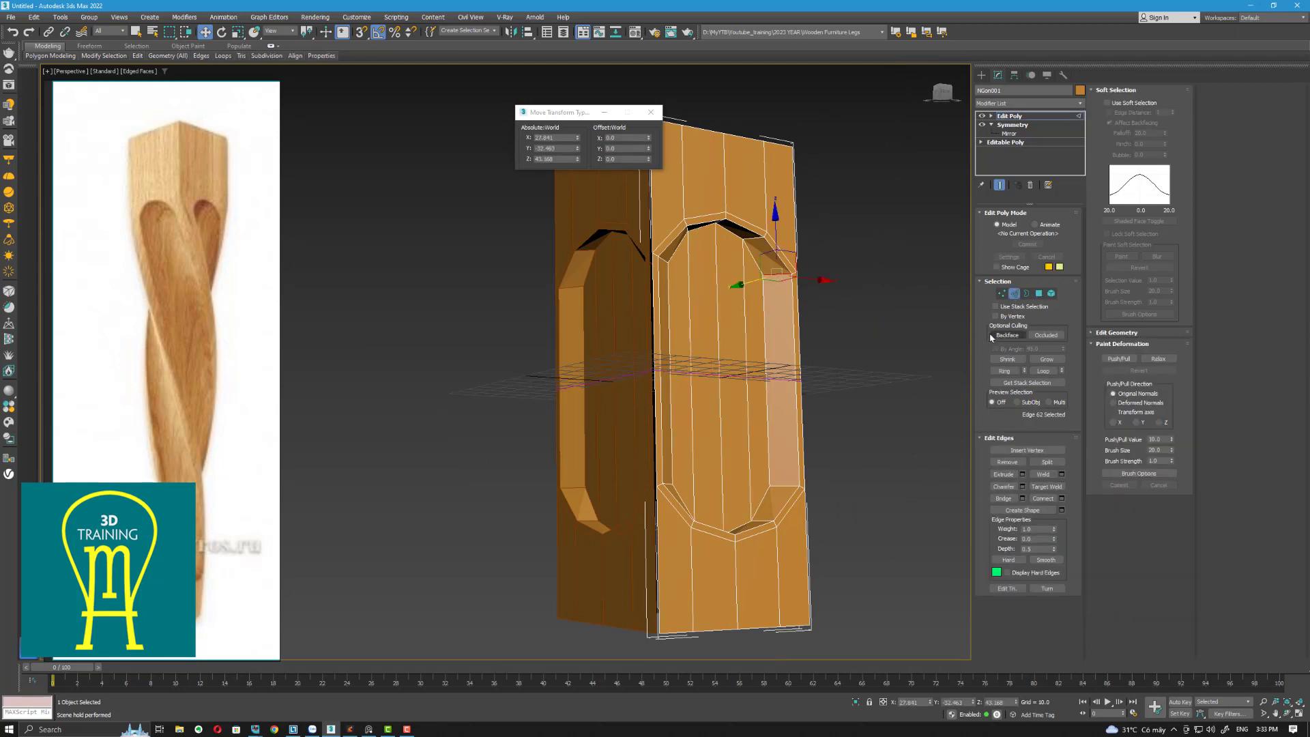
pyautogui.click(1004, 370)
pyautogui.press('z')
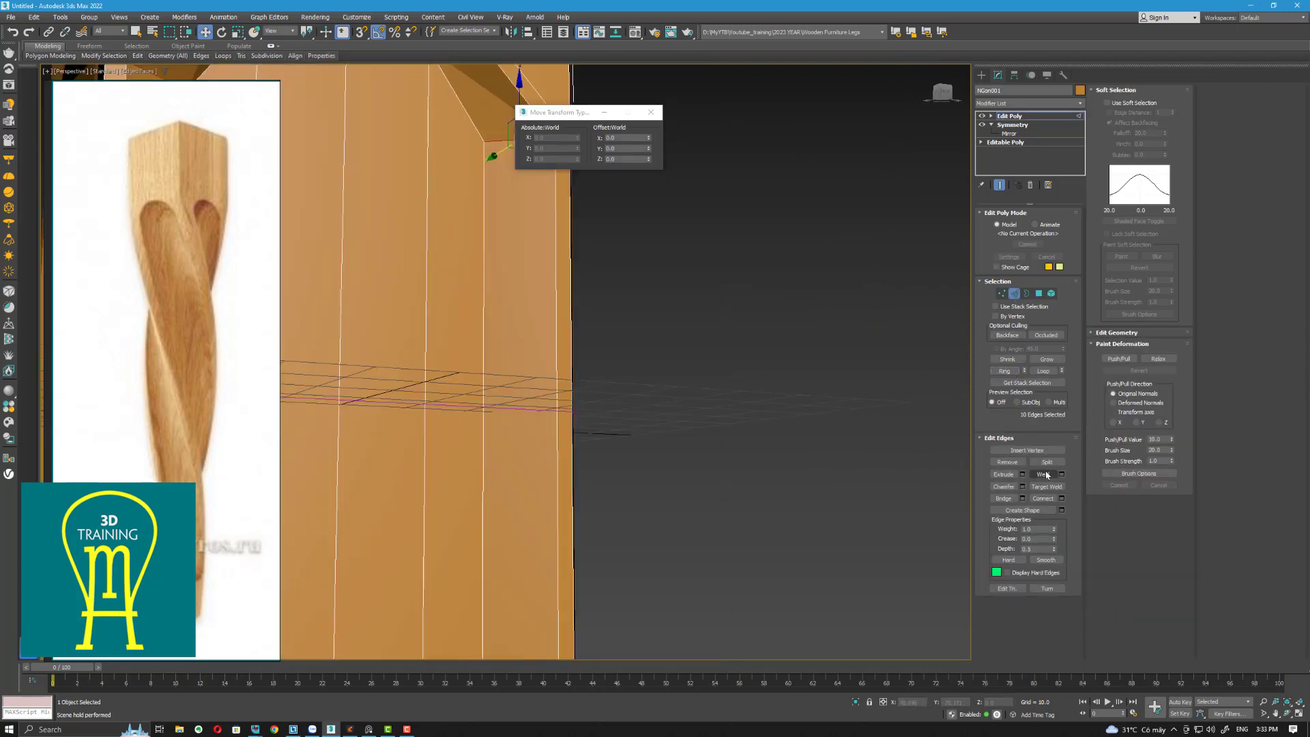
pyautogui.scroll(-5, 773, 460)
pyautogui.keyDown('alt'); pyautogui.moveTo(651, 439); pyautogui.dragTo(842, 438, button='middle'); pyautogui.keyUp('alt')
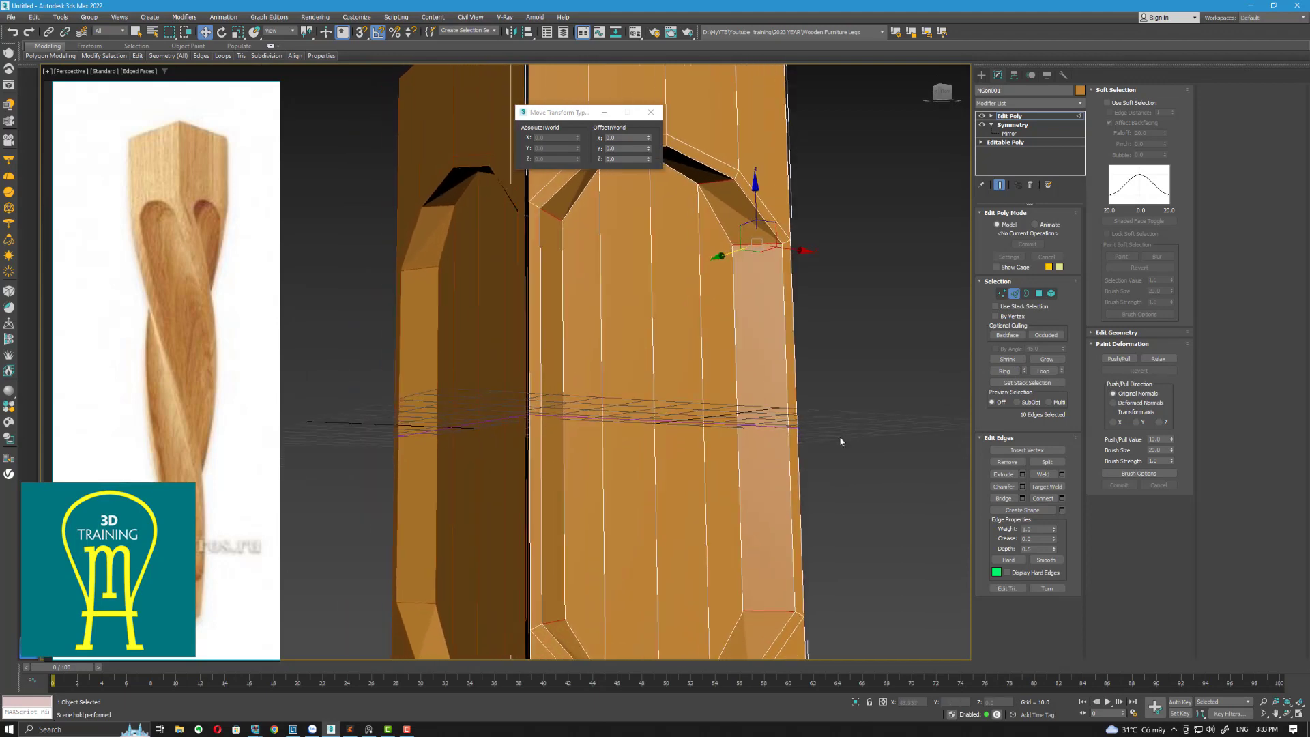
pyautogui.click(1061, 500)
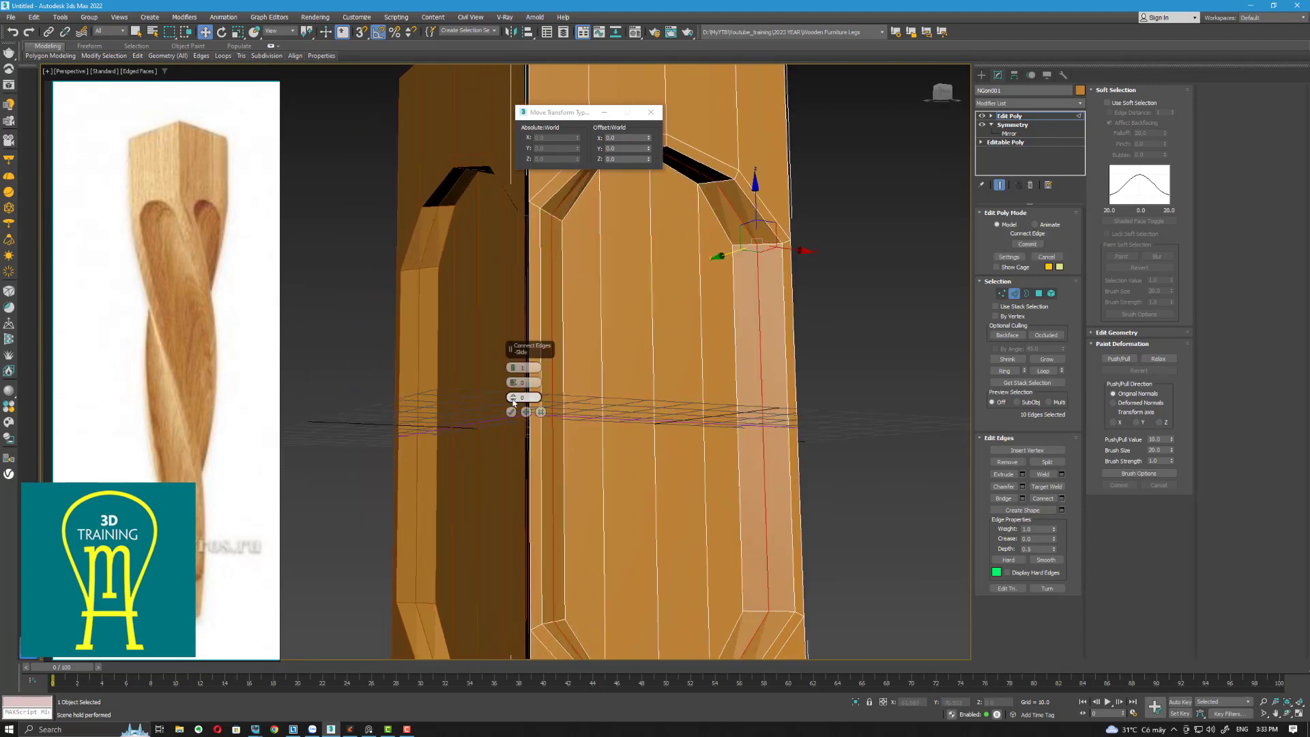
pyautogui.moveTo(513, 403); pyautogui.dragTo(534, 565)
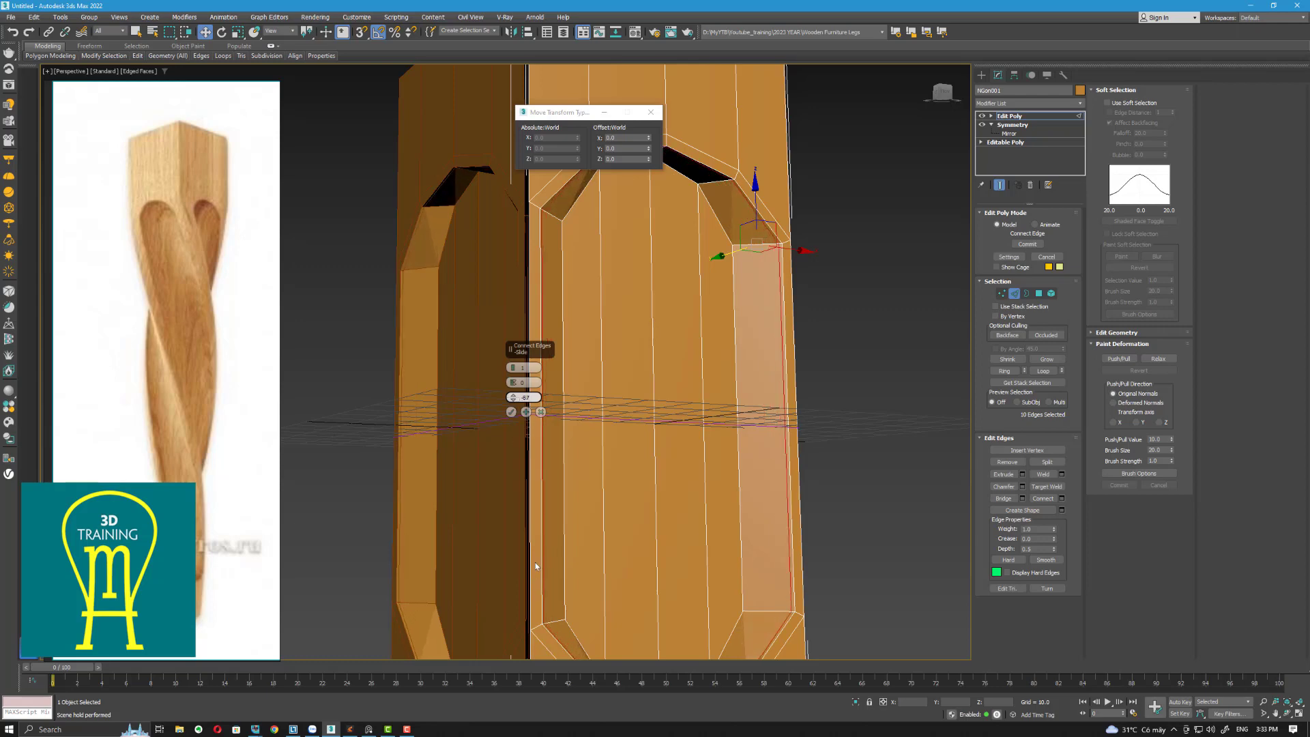
pyautogui.click(511, 411)
# Step: In the front view, enable snapping and Cut a vertical edge from the upper-left arch corner to the panel's top edge
pyautogui.scroll(-2, 637, 332)
pyautogui.moveTo(637, 331); pyautogui.dragTo(668, 334, button='middle')
pyautogui.scroll(3, 702, 341)
pyautogui.scroll(-2, 693, 305)
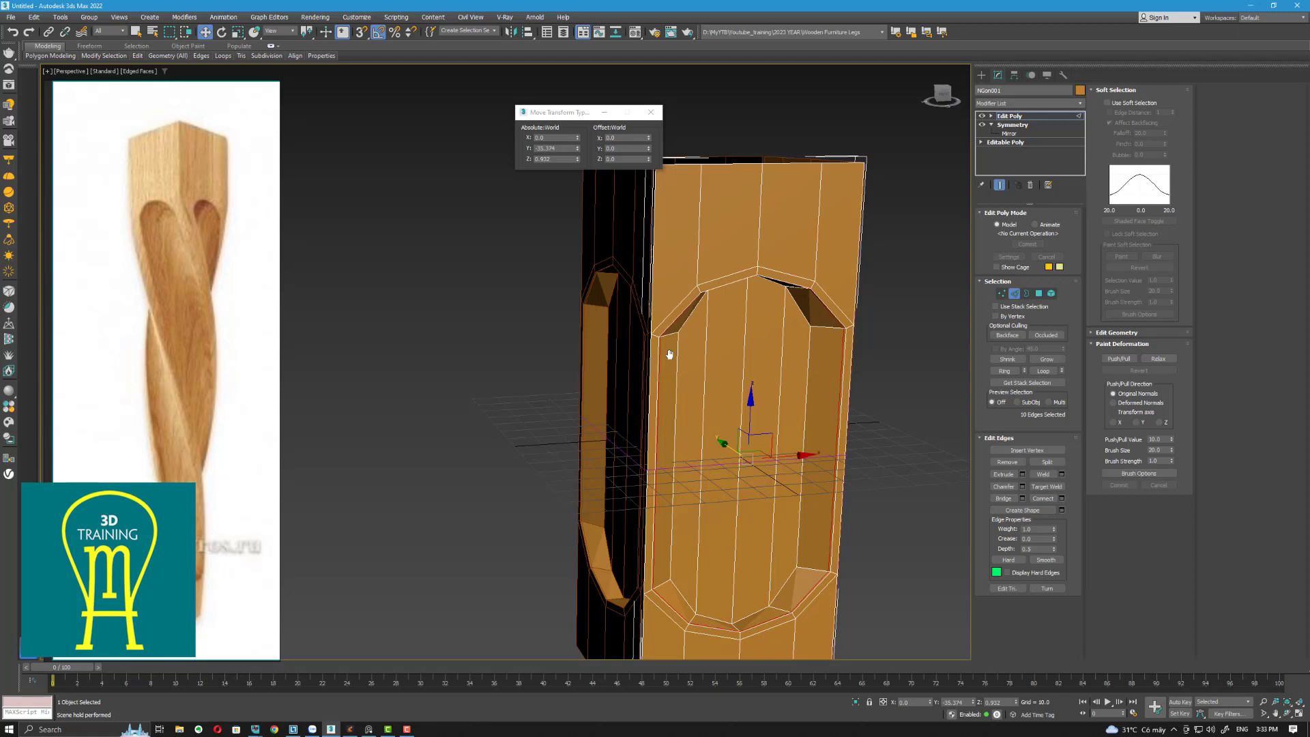
pyautogui.press('f')
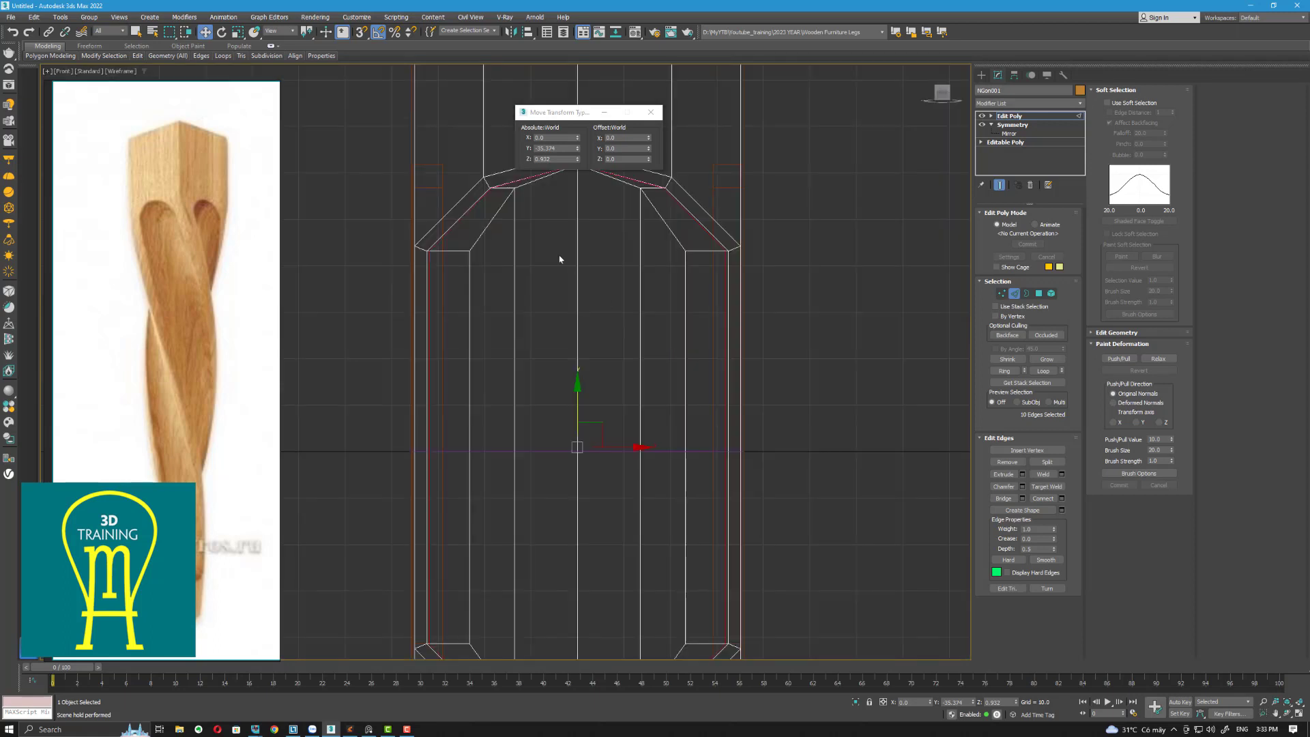
pyautogui.moveTo(534, 255); pyautogui.dragTo(558, 397, button='middle')
pyautogui.click(925, 346)
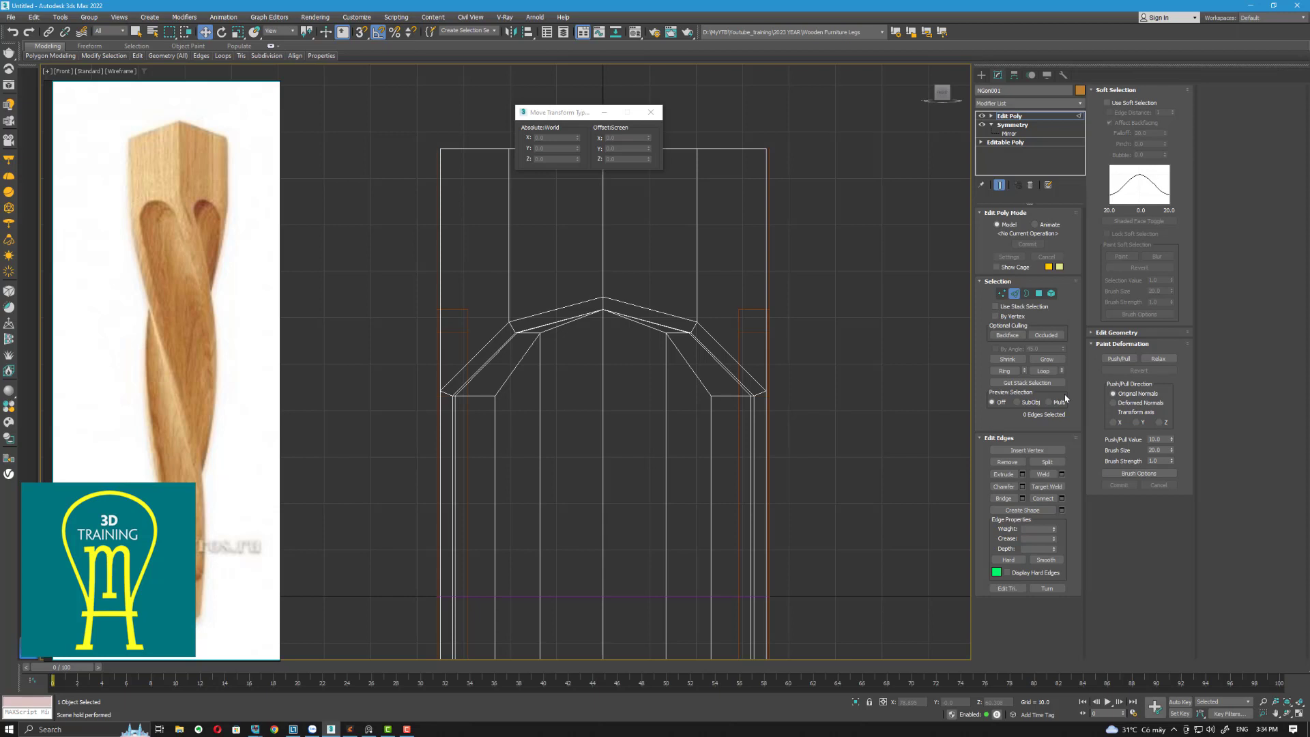
pyautogui.click(1127, 331)
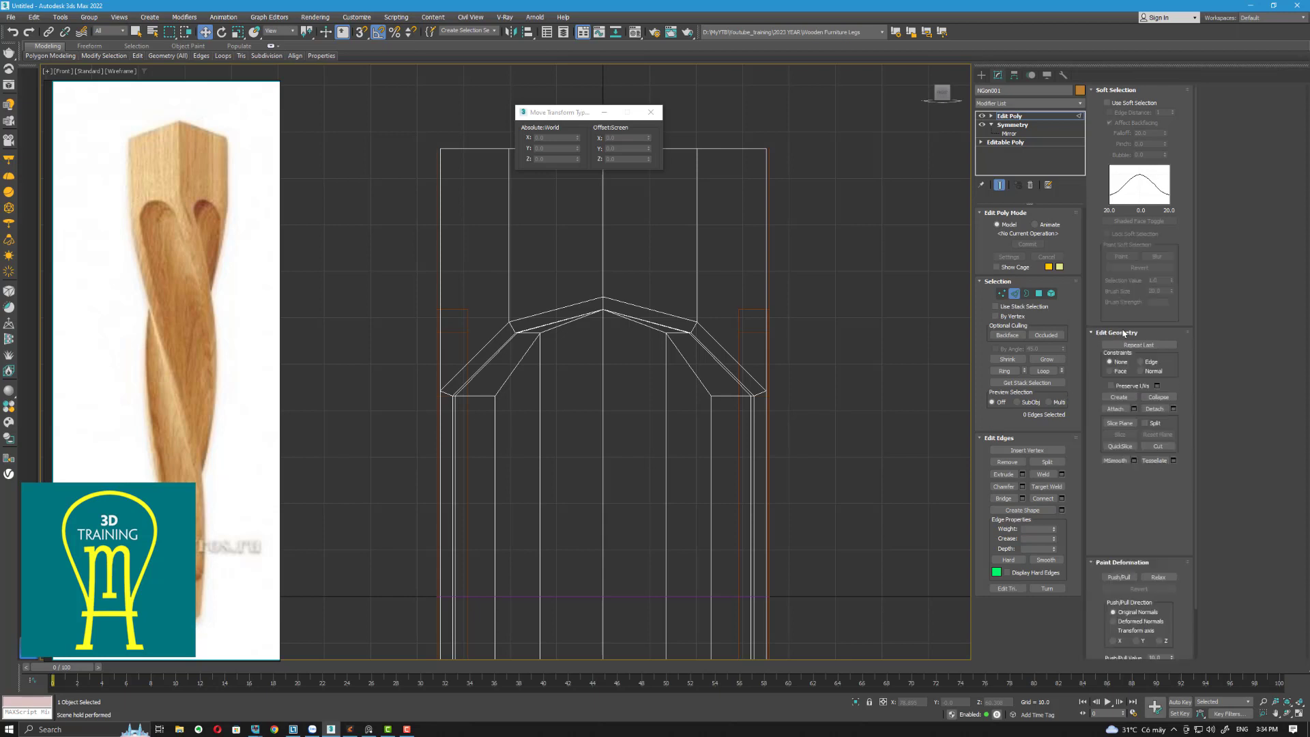
pyautogui.click(1157, 446)
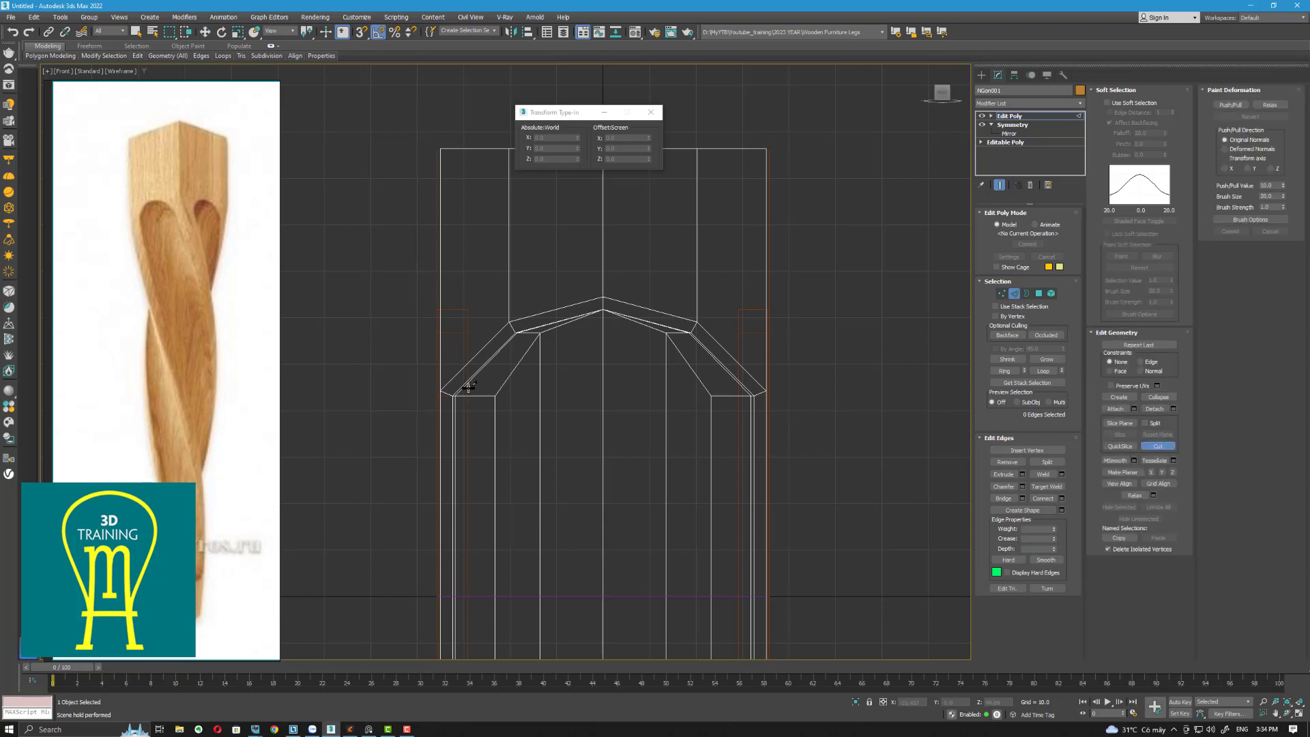
pyautogui.click(361, 33)
pyautogui.click(379, 33)
pyautogui.click(452, 395)
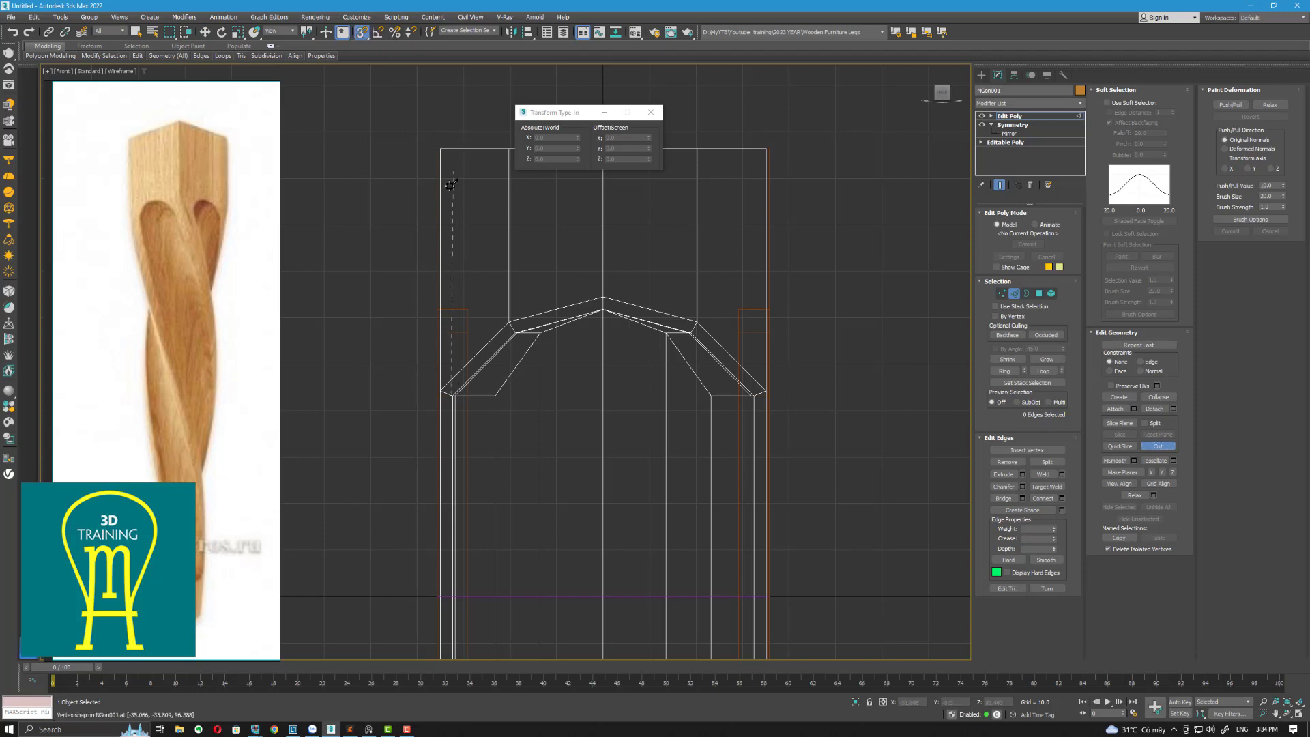
pyautogui.scroll(4, 453, 175)
pyautogui.scroll(-2, 468, 307)
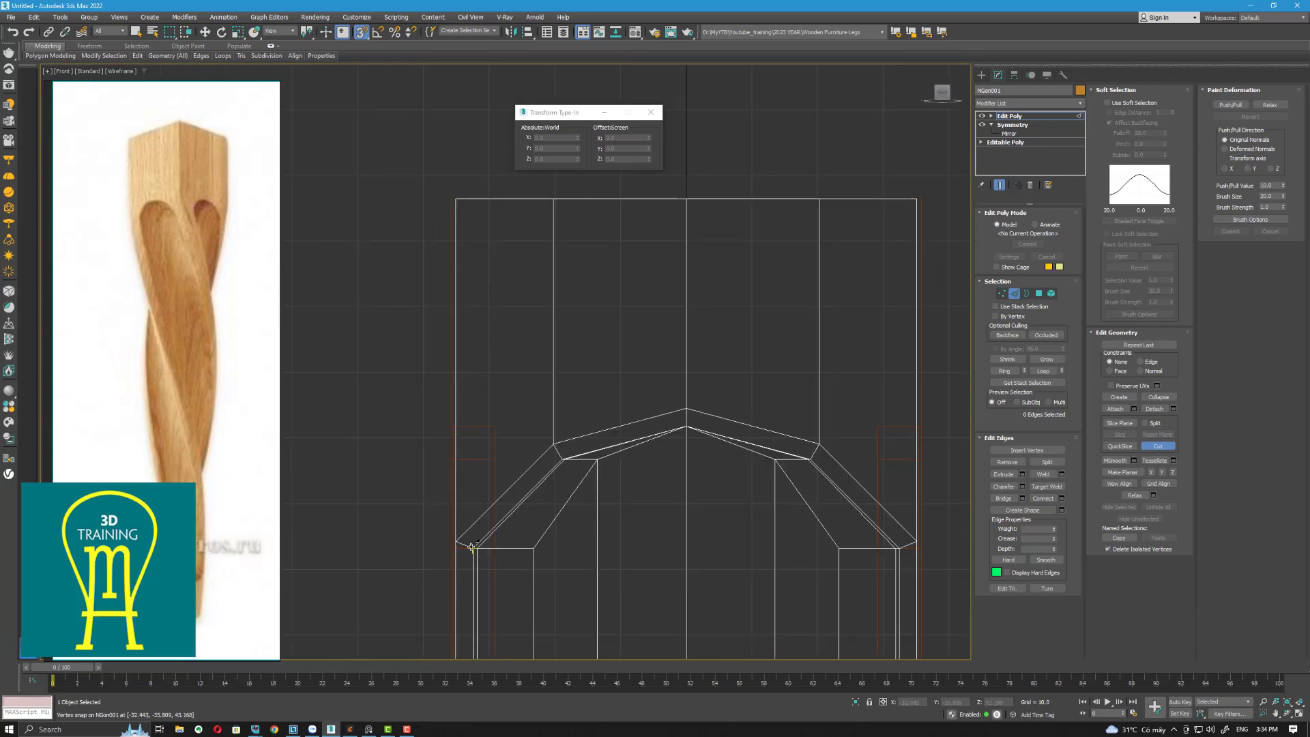
pyautogui.click(474, 200)
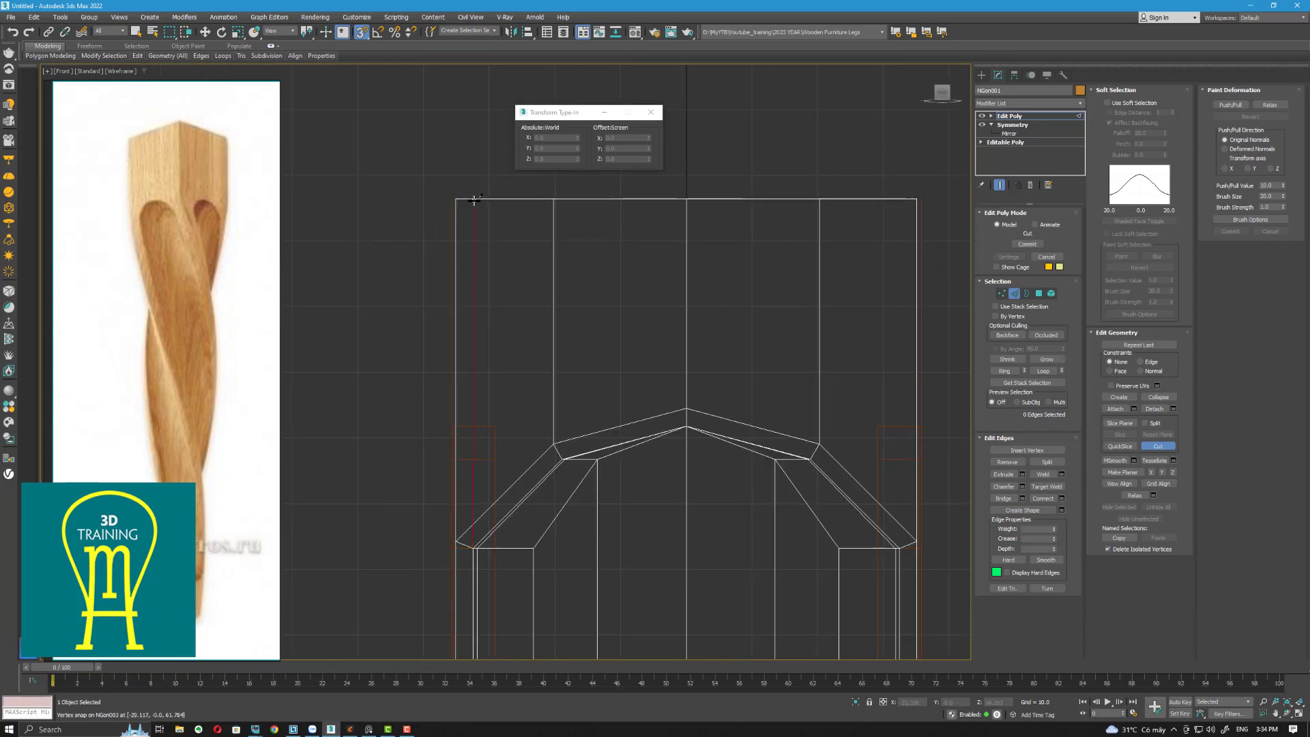
# Step: Cut a matching vertical edge from the upper-right arch corner to the panel's top edge
pyautogui.click(900, 545)
pyautogui.click(899, 197)
pyautogui.rightClick(902, 198)
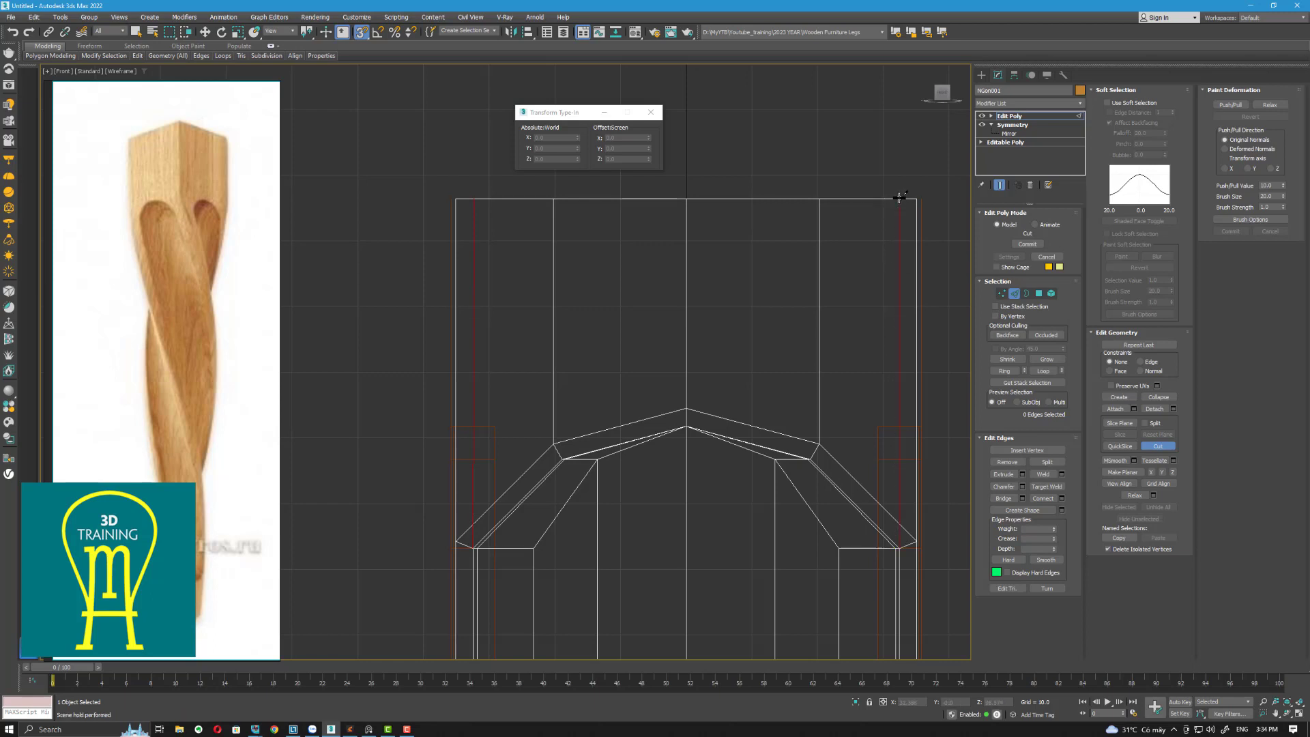
# Step: Cut a short horizontal edge from the arch outline to the panel's left side edge, just above the upper-left arch corner
pyautogui.moveTo(471, 570); pyautogui.dragTo(531, 503, button='middle')
pyautogui.scroll(3, 531, 503)
pyautogui.click(543, 353)
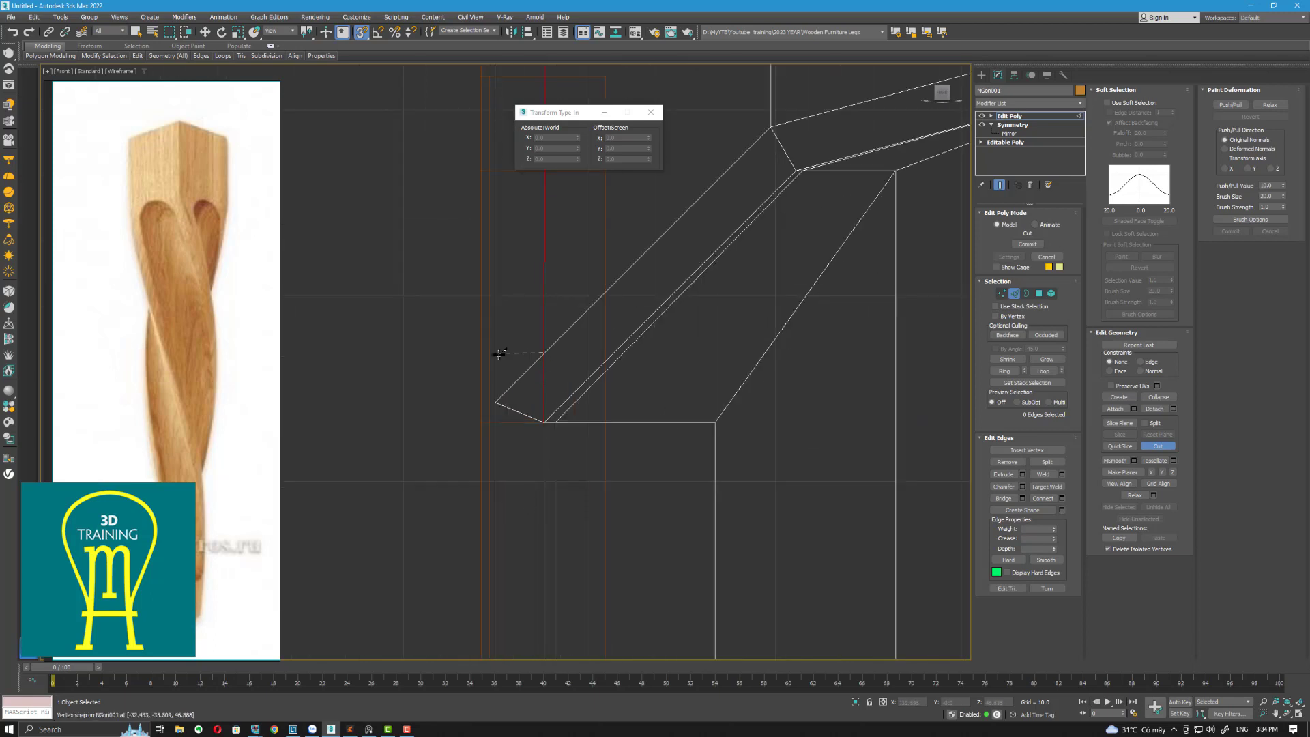
pyautogui.click(496, 354)
pyautogui.rightClick(497, 354)
# Step: Cut a short horizontal edge from the arch outline to the panel's right side edge, just above the upper-right arch corner
pyautogui.scroll(-2, 708, 379)
pyautogui.moveTo(708, 379); pyautogui.dragTo(452, 396, button='middle')
pyautogui.moveTo(599, 383); pyautogui.dragTo(437, 382, button='middle')
pyautogui.moveTo(759, 428); pyautogui.dragTo(415, 398, button='middle')
pyautogui.scroll(3, 707, 374)
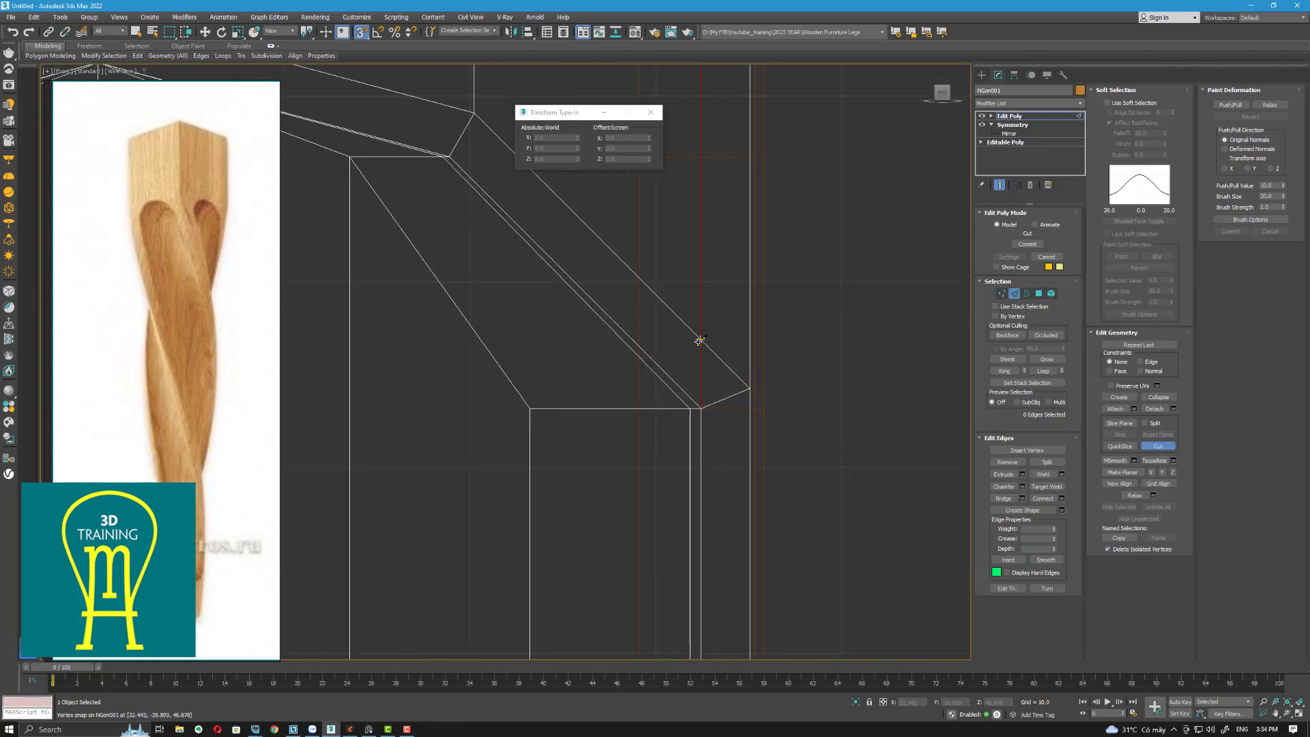
pyautogui.click(701, 339)
pyautogui.click(749, 338)
pyautogui.rightClick(749, 338)
pyautogui.scroll(-3, 753, 348)
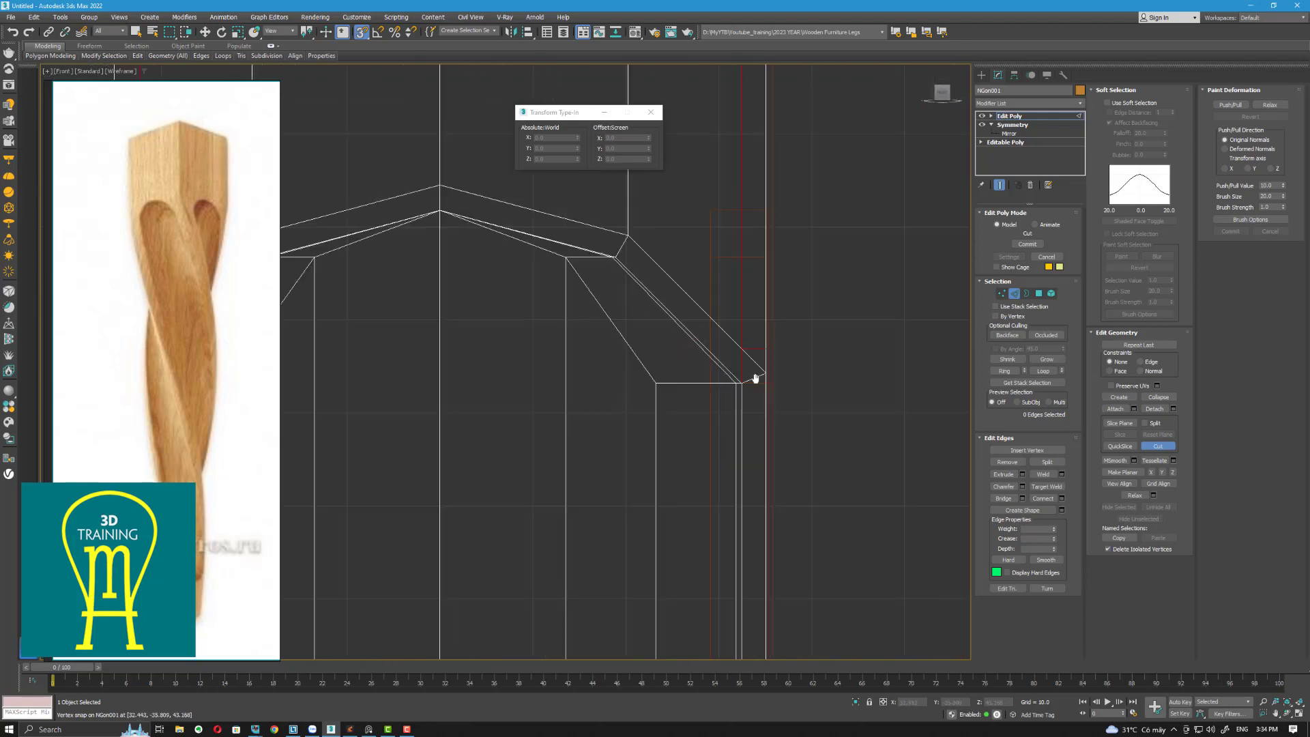
# Step: Cut a vertical edge from the lower-right arch corner to the panel's bottom edge, plus a short horizontal edge to the right side edge
pyautogui.scroll(-3, 754, 382)
pyautogui.moveTo(730, 464); pyautogui.dragTo(769, 152, button='middle')
pyautogui.moveTo(827, 470); pyautogui.dragTo(759, 122, button='middle')
pyautogui.scroll(3, 822, 345)
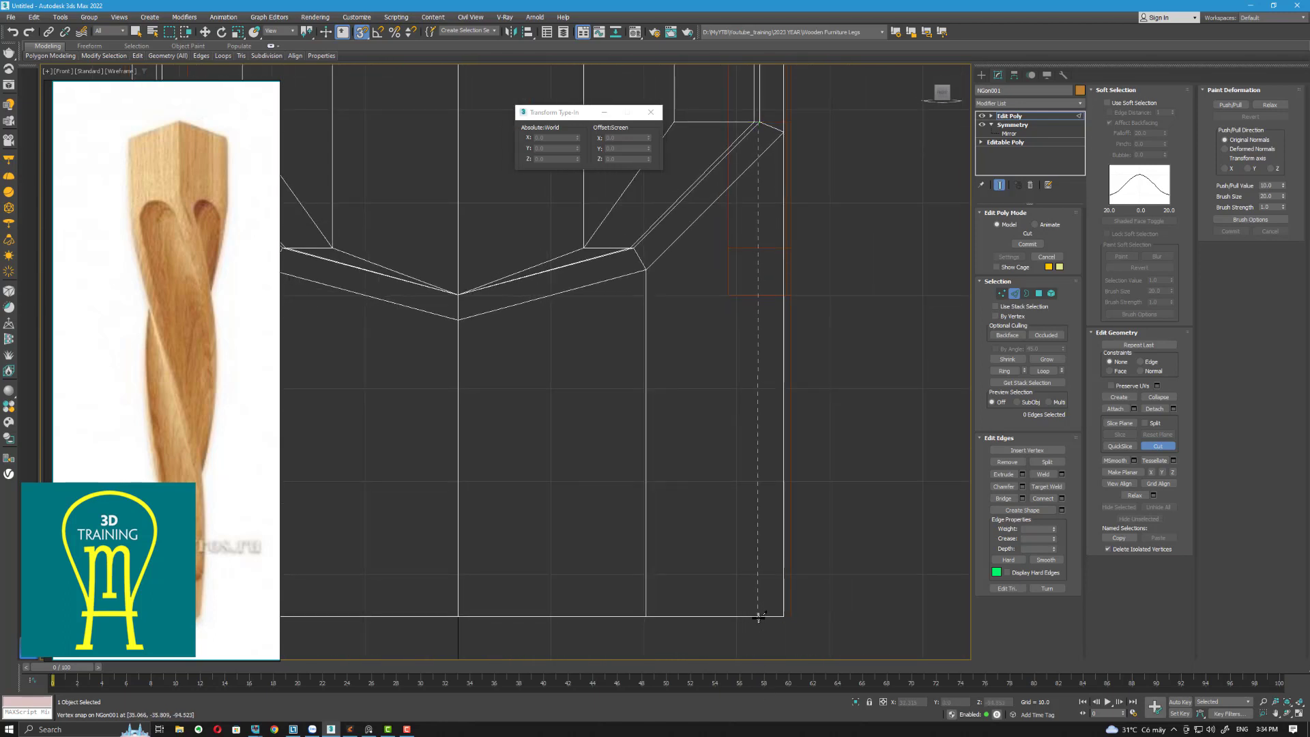
pyautogui.moveTo(767, 281); pyautogui.dragTo(1239, 390, button='middle')
pyautogui.click(754, 280)
pyautogui.click(780, 279)
pyautogui.rightClick(781, 281)
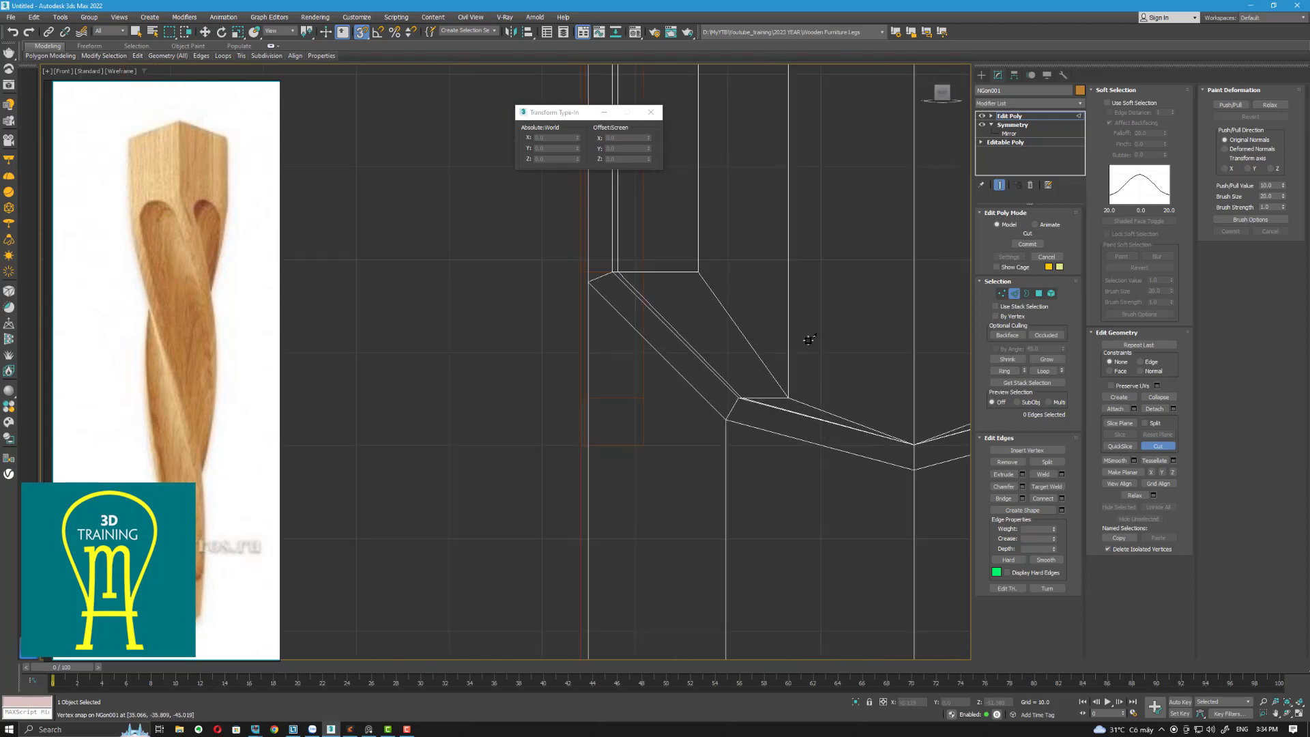
# Step: Cut a vertical edge from the lower-left arch corner to the panel's bottom edge and finish the cut
pyautogui.scroll(-2, 623, 397)
pyautogui.moveTo(647, 329); pyautogui.dragTo(668, 256, button='middle')
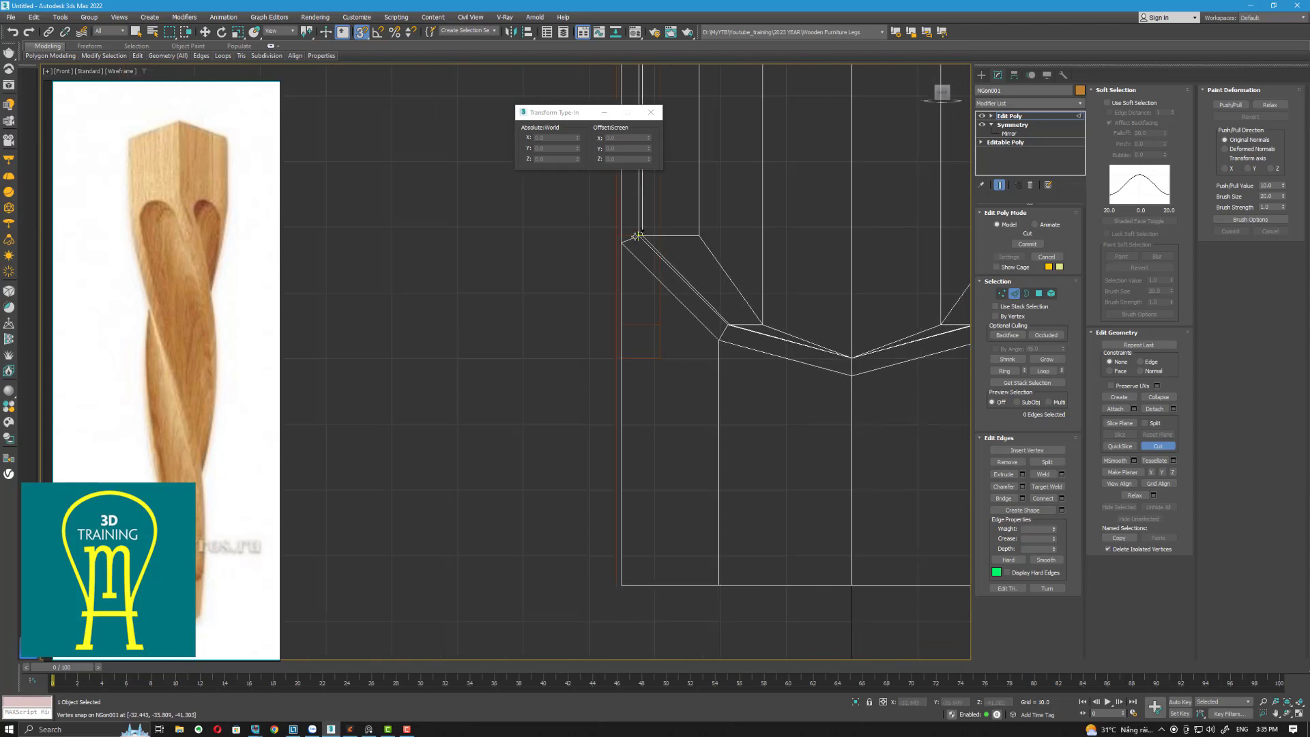
pyautogui.click(637, 236)
pyautogui.click(639, 585)
pyautogui.scroll(3, 639, 587)
pyautogui.rightClick(739, 272)
pyautogui.rightClick(739, 272)
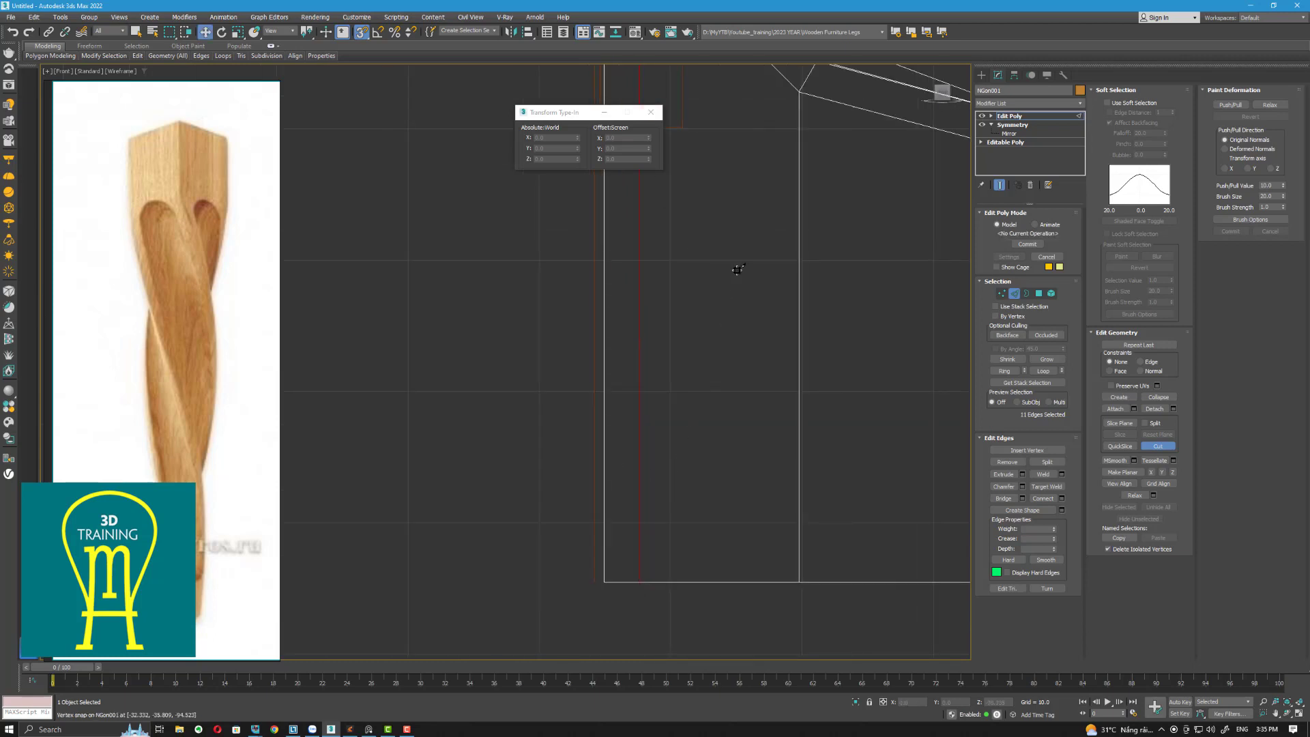
# Step: Cut a short horizontal edge from the arch outline to the panel's left side edge, just below the lower-left arch corner
pyautogui.moveTo(740, 273); pyautogui.dragTo(747, 613, button='middle')
pyautogui.scroll(4, 722, 254)
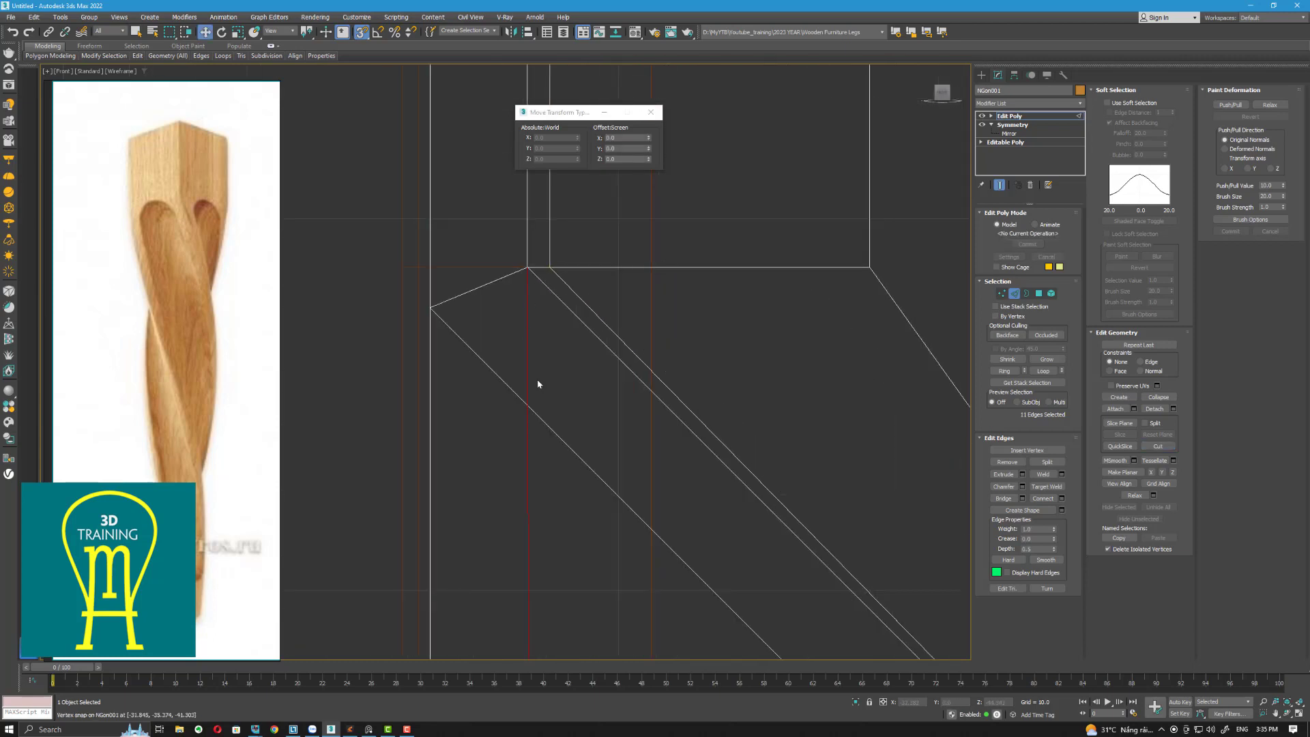
pyautogui.click(530, 408)
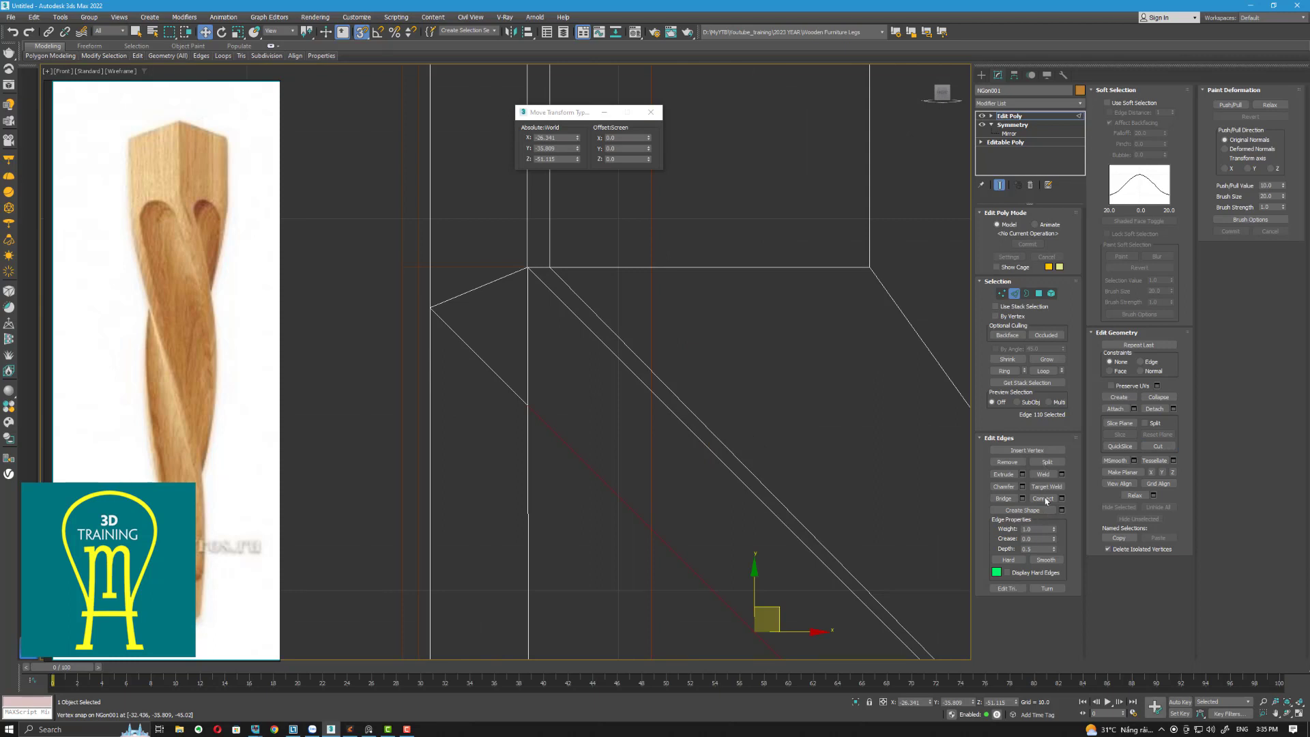
pyautogui.click(1158, 446)
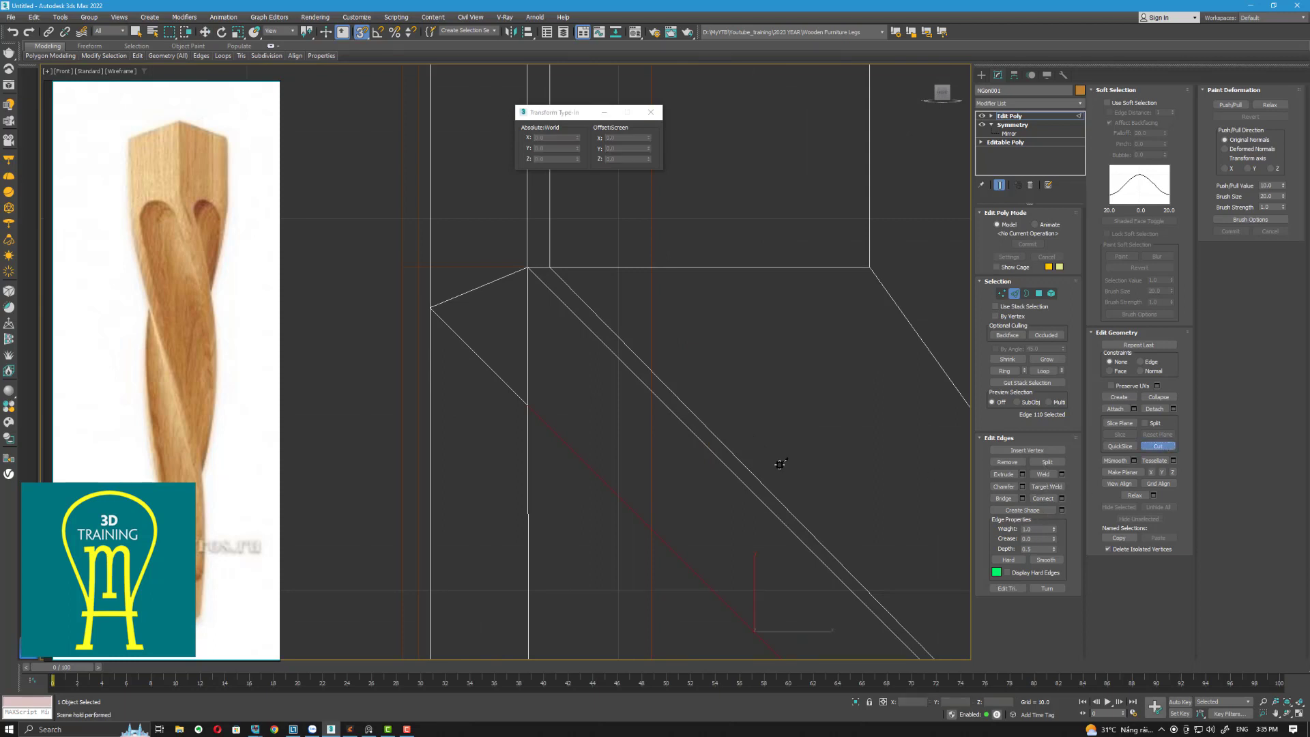
pyautogui.click(528, 404)
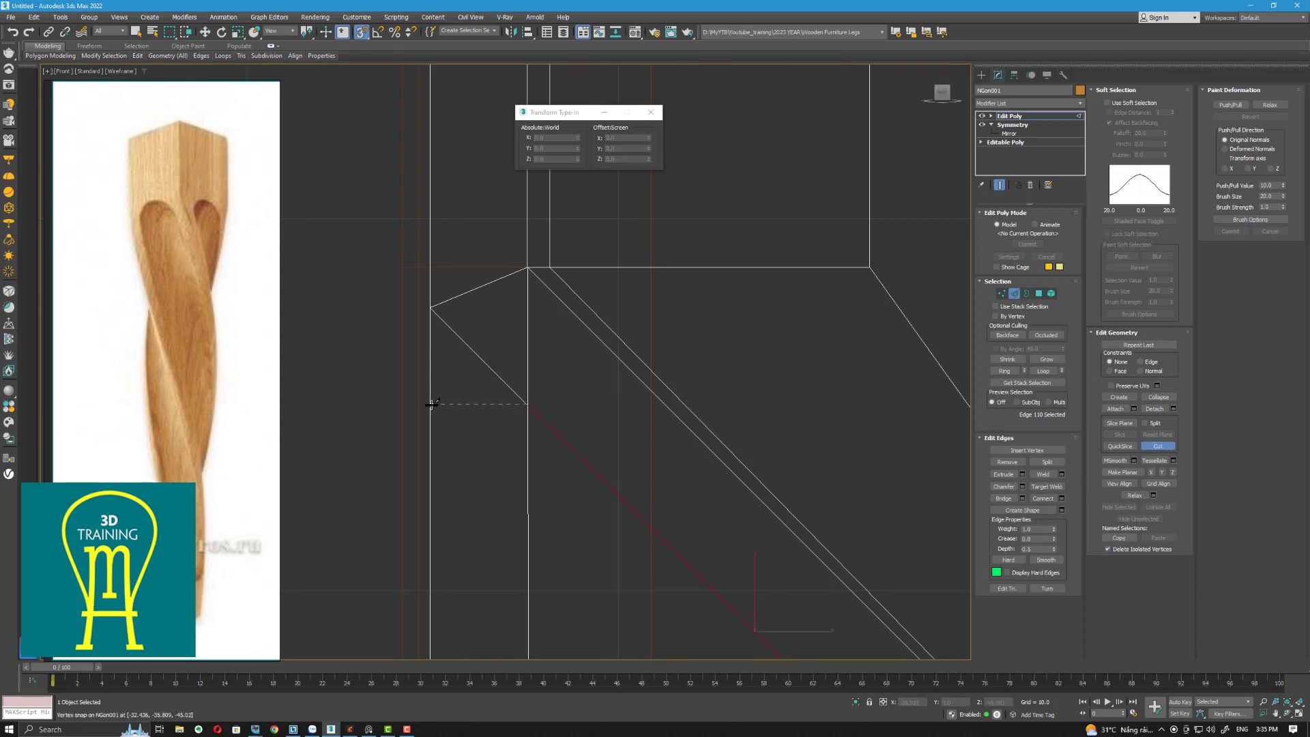
pyautogui.click(432, 403)
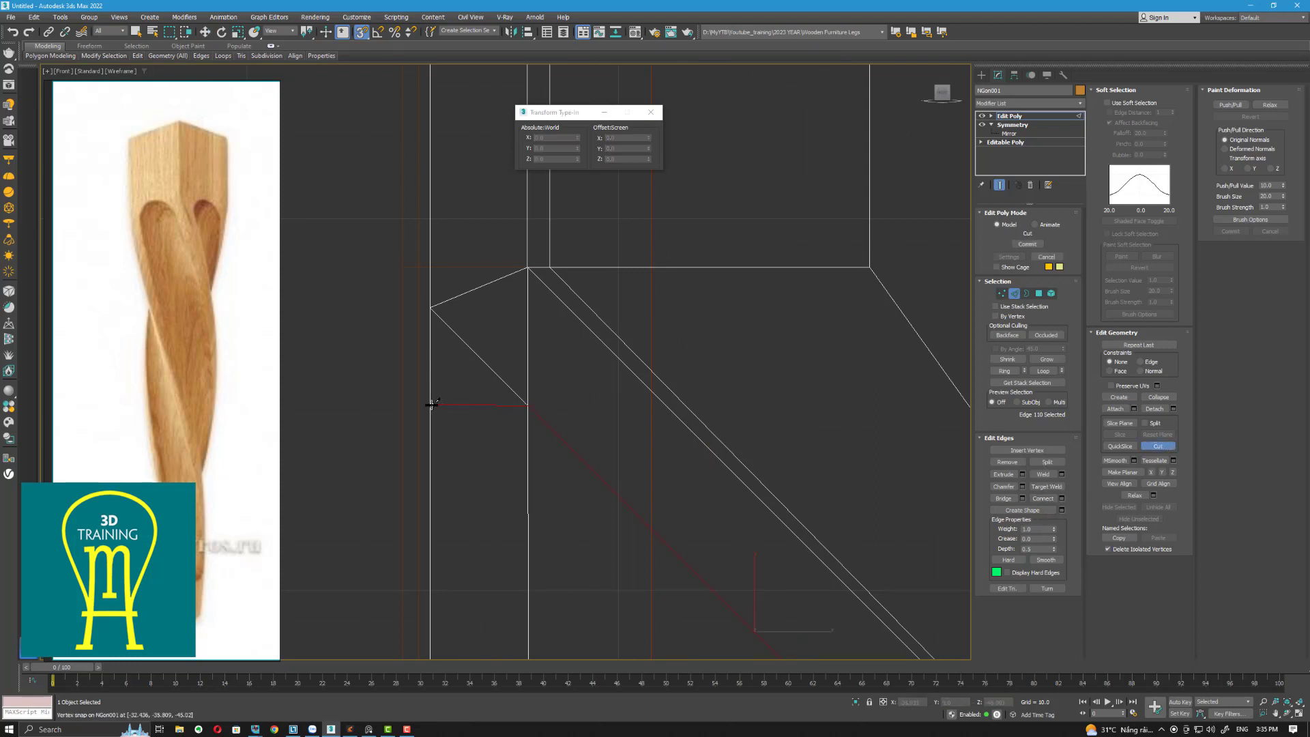
pyautogui.click(1152, 447)
# Step: Remove the short diagonal edge at the lower-left arch corner
pyautogui.click(406, 427)
pyautogui.click(479, 357)
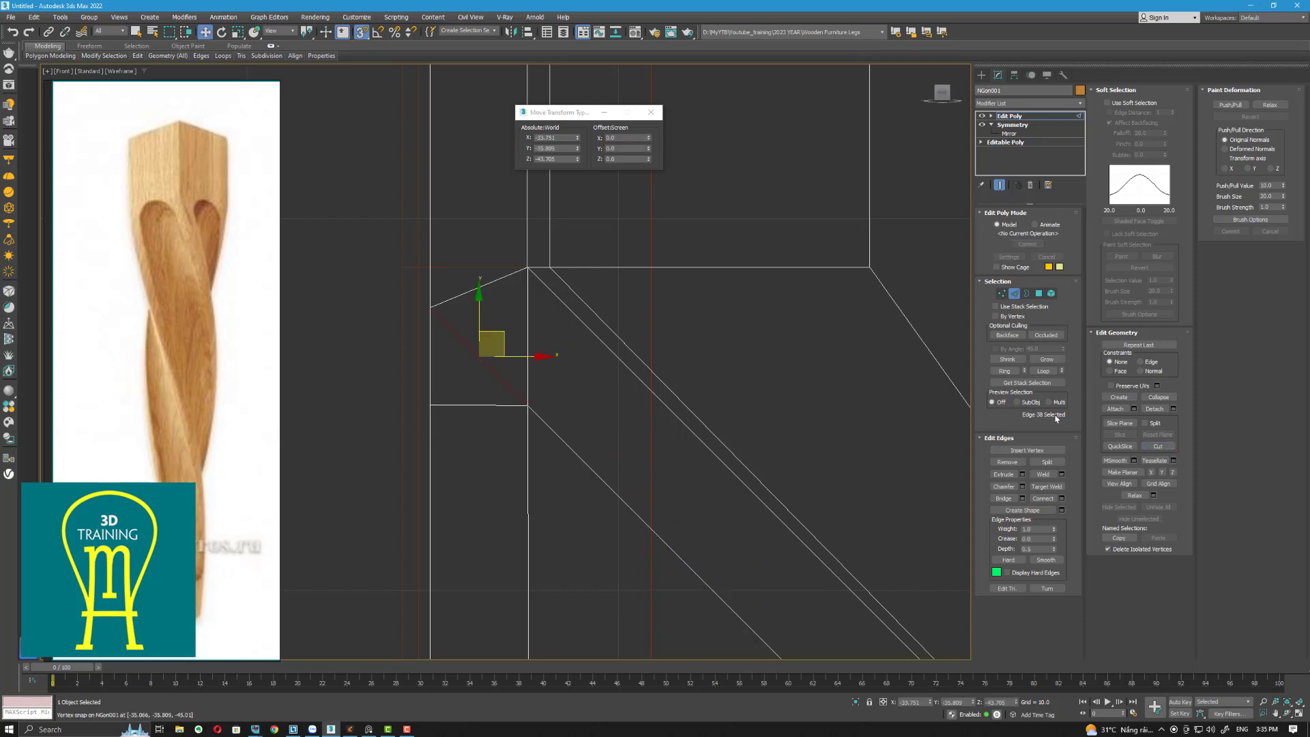
pyautogui.click(1008, 462)
# Step: Remove the short diagonal edge at the lower-right arch corner
pyautogui.scroll(-5, 775, 462)
pyautogui.moveTo(775, 462); pyautogui.dragTo(310, 306, button='middle')
pyautogui.scroll(-2, 311, 306)
pyautogui.moveTo(506, 351); pyautogui.dragTo(337, 467, button='middle')
pyautogui.scroll(-2, 337, 468)
pyautogui.scroll(4, 751, 414)
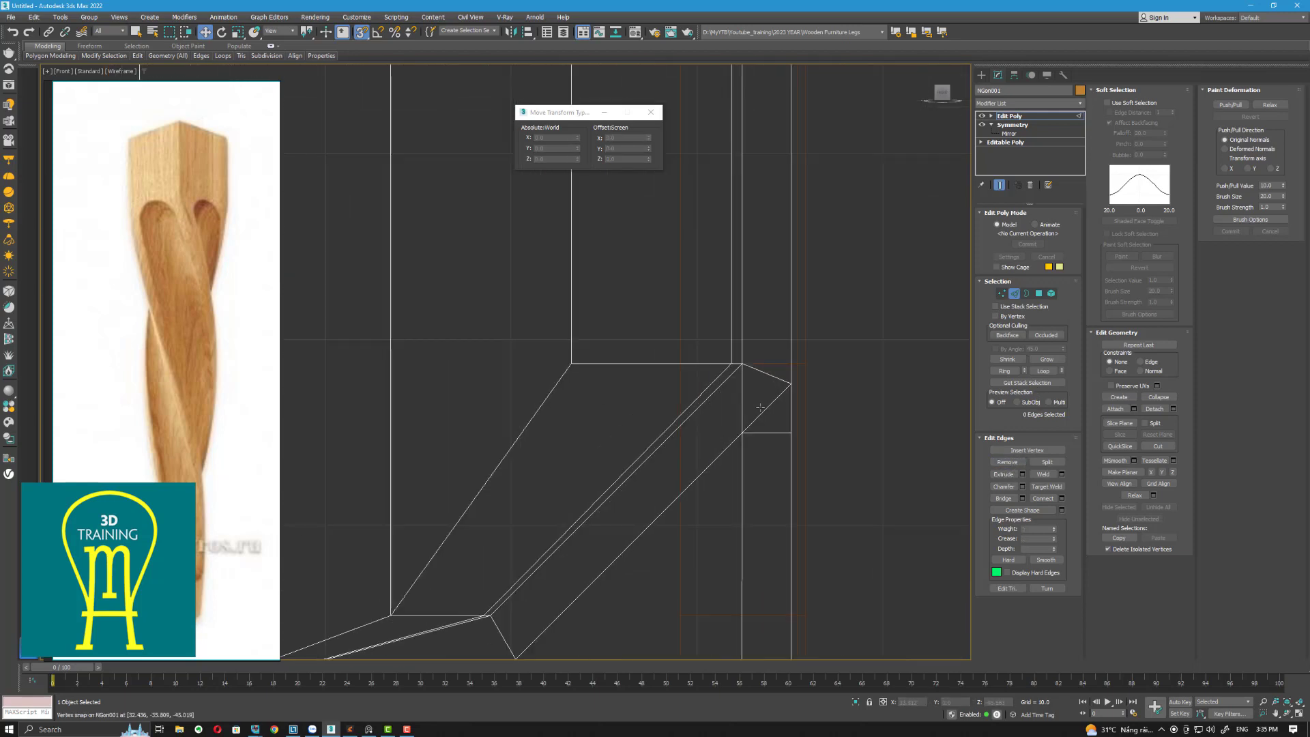
pyautogui.click(764, 410)
pyautogui.click(1009, 463)
# Step: Remove the short diagonal edge at the upper-right arch corner
pyautogui.moveTo(611, 350); pyautogui.dragTo(625, 580, button='middle')
pyautogui.scroll(-2, 624, 580)
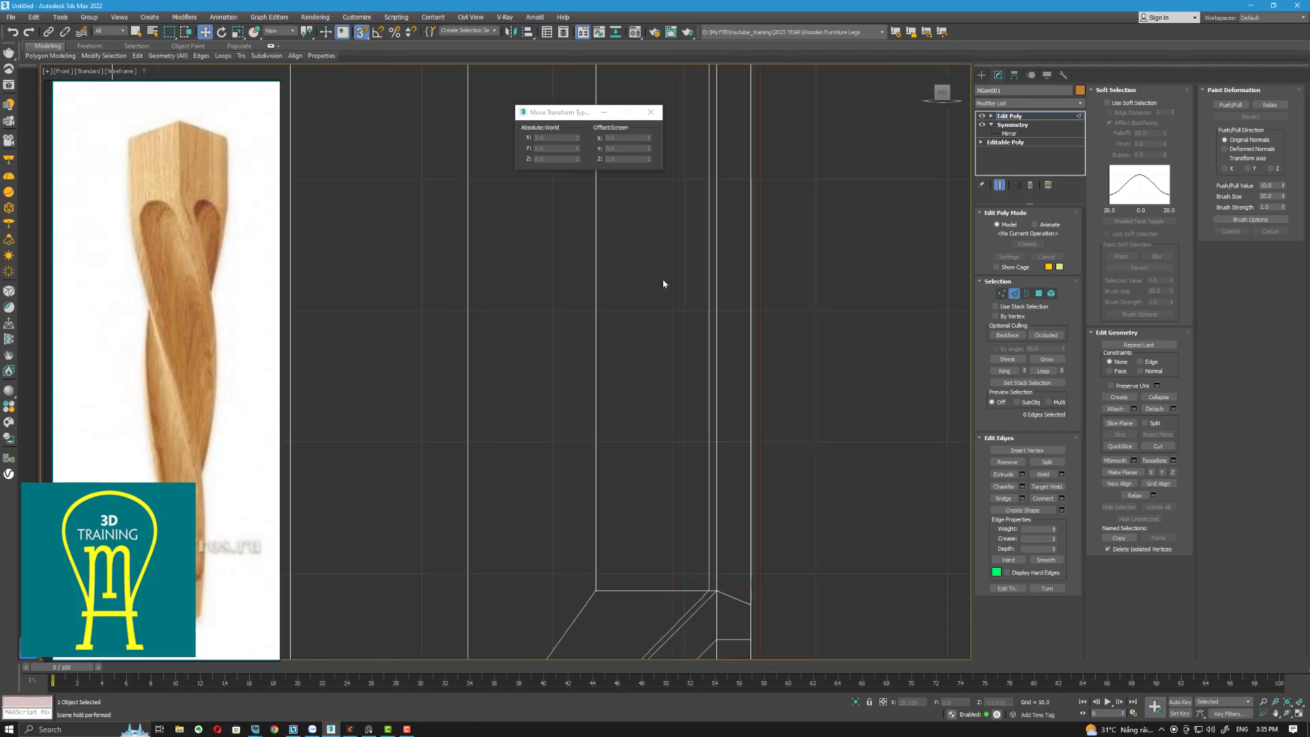
pyautogui.scroll(-3, 664, 283)
pyautogui.scroll(5, 818, 424)
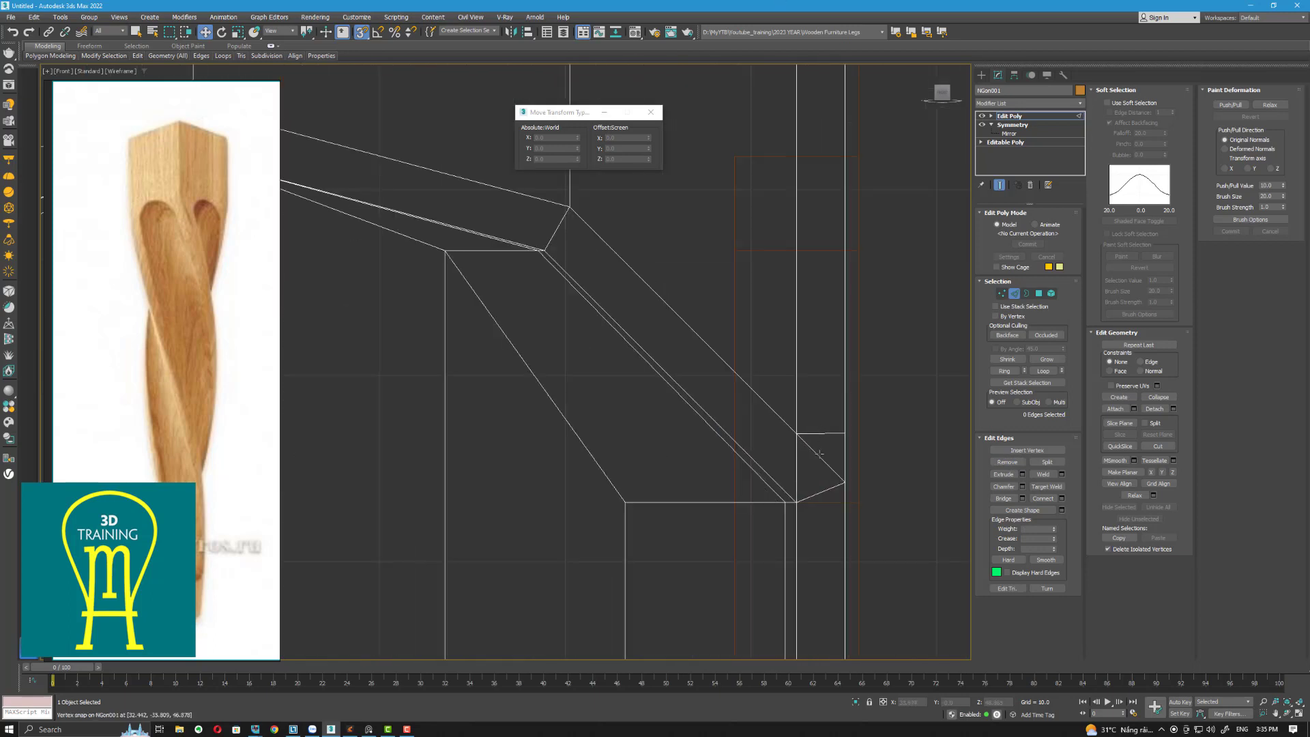
pyautogui.click(819, 453)
pyautogui.click(1004, 463)
# Step: Remove the short diagonal edge at the upper-left arch corner, turn snapping off, and check the panel in perspective
pyautogui.moveTo(632, 411); pyautogui.dragTo(502, 412, button='middle')
pyautogui.scroll(-2, 502, 412)
pyautogui.scroll(-3, 503, 411)
pyautogui.scroll(4, 385, 439)
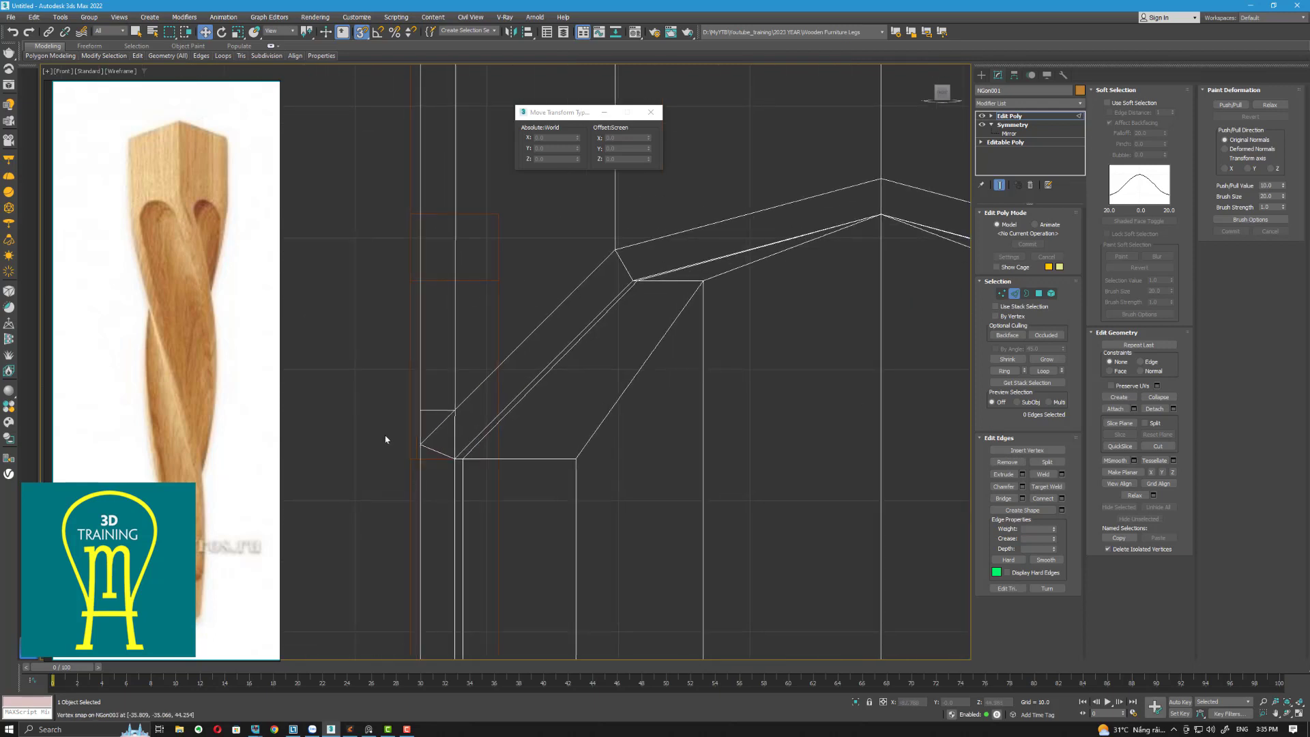
pyautogui.click(443, 425)
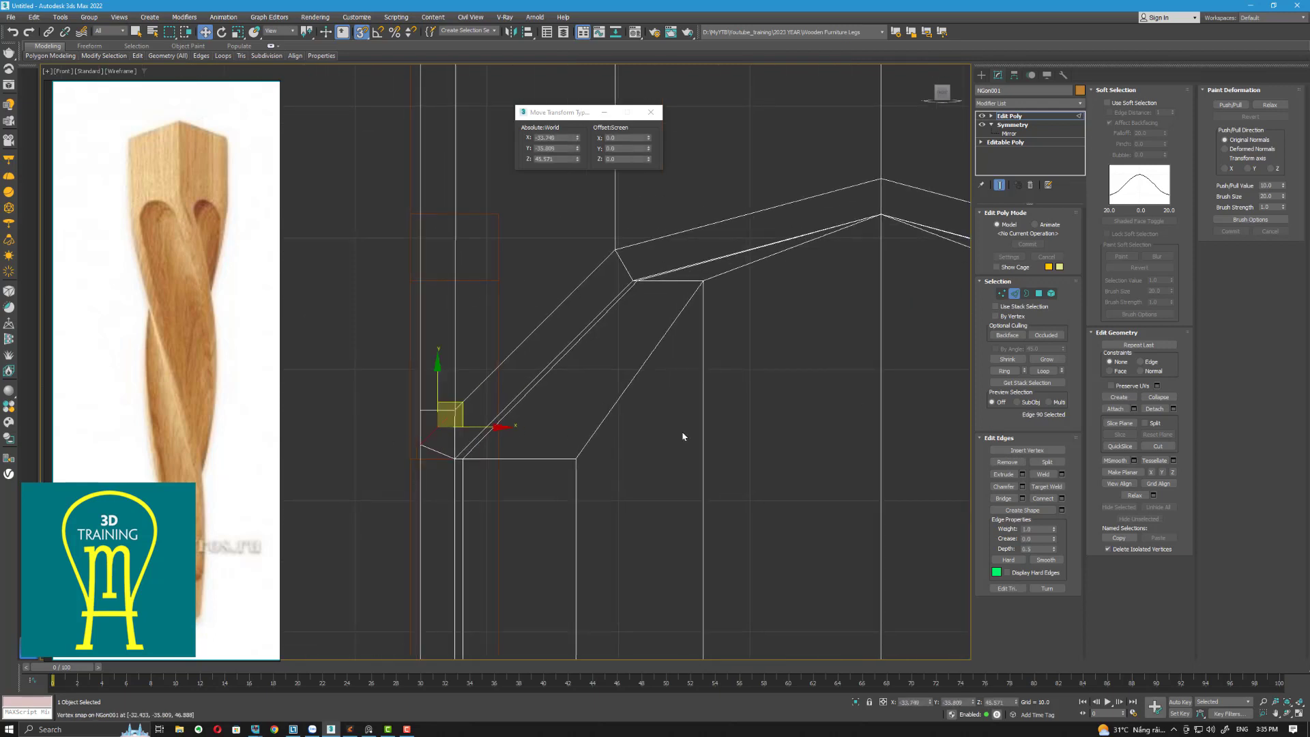
pyautogui.click(1006, 462)
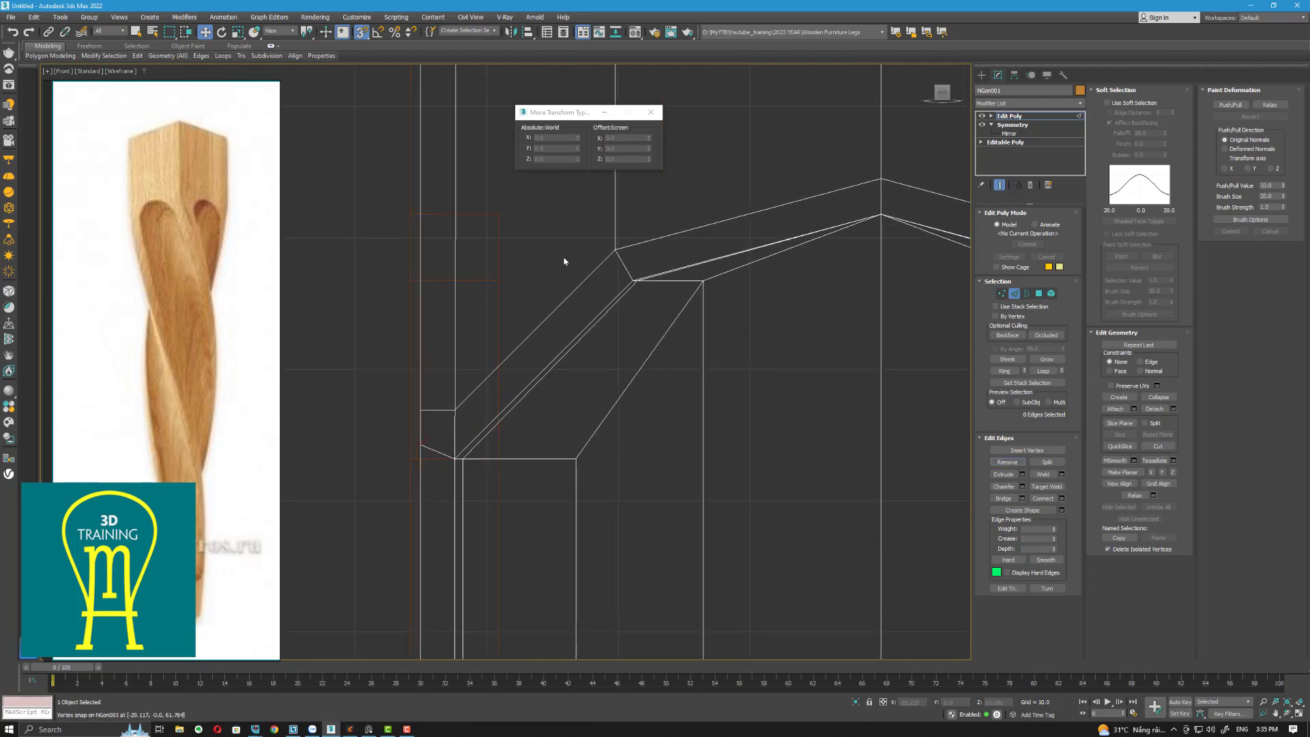
pyautogui.press('s')
pyautogui.press('z')
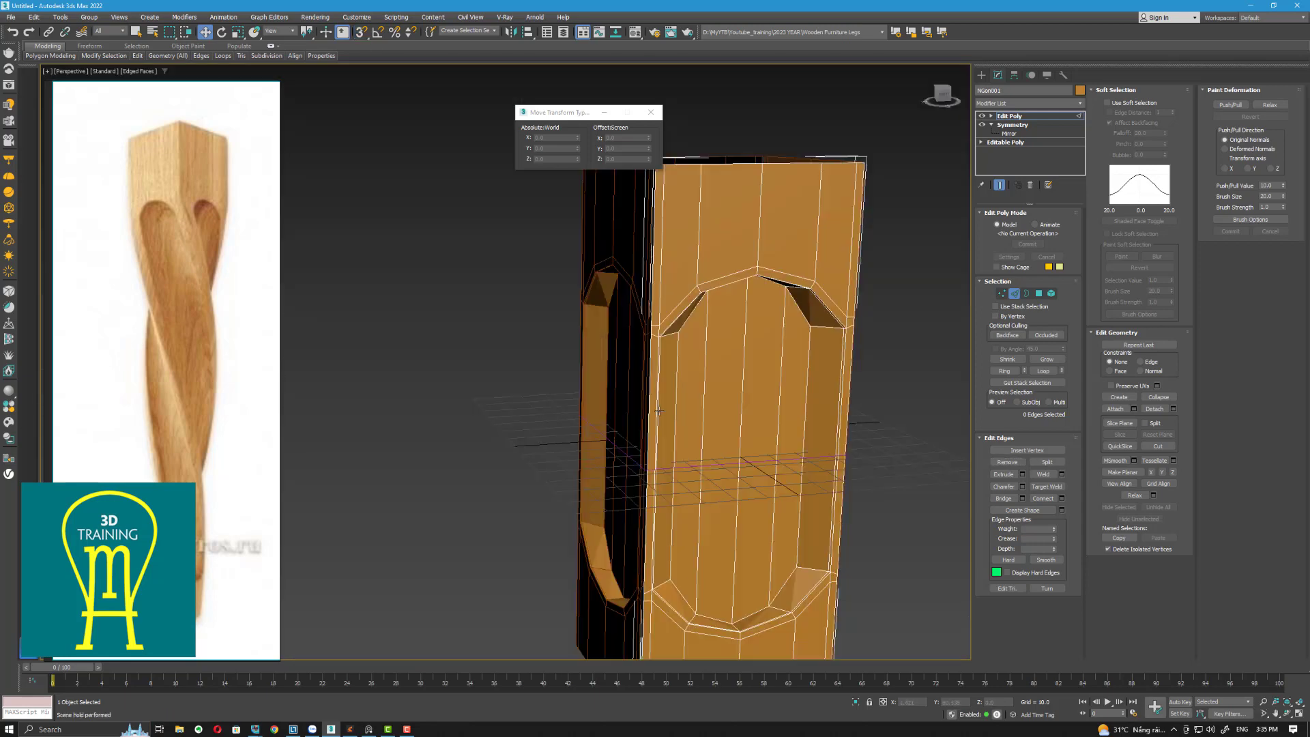
pyautogui.moveTo(668, 422); pyautogui.dragTo(722, 341, button='middle')
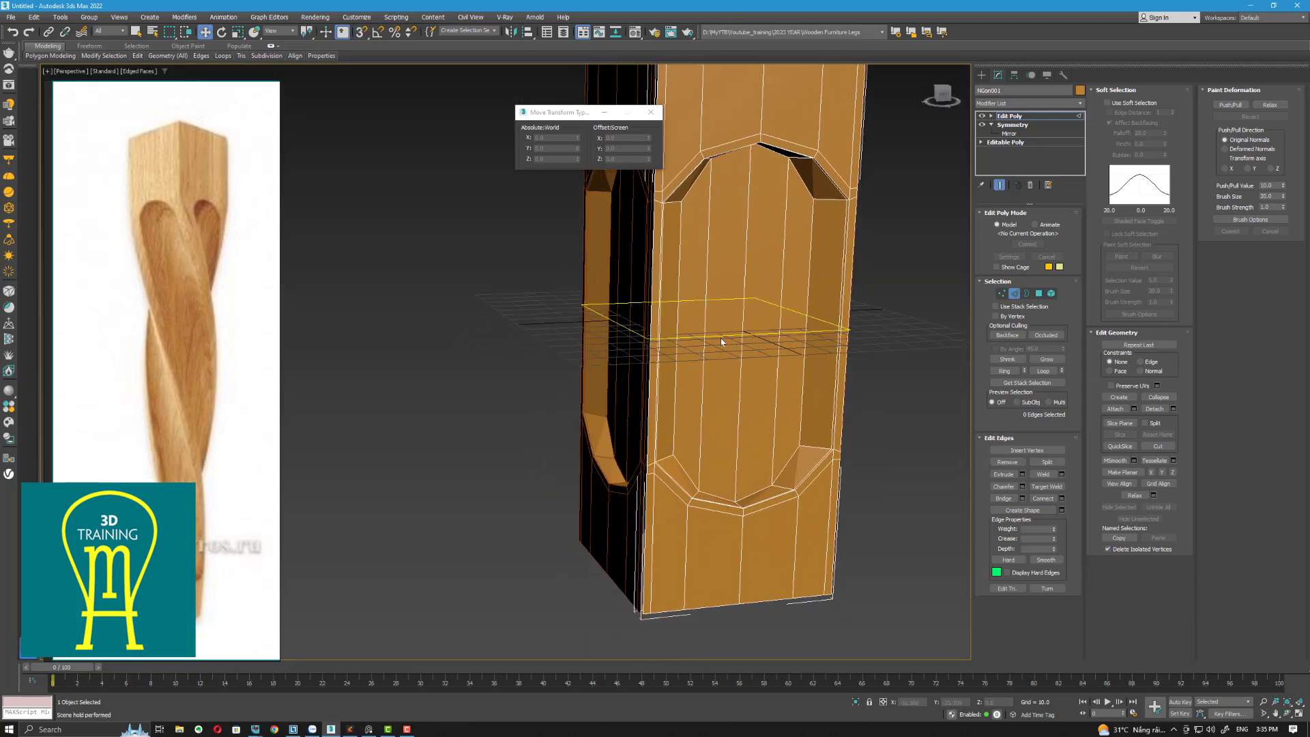
# Step: Connect the edge ring along the narrow strip right of the front arch with two segments pinched apart and slide 0
pyautogui.moveTo(784, 402); pyautogui.dragTo(731, 476, button='middle')
pyautogui.scroll(3, 781, 278)
pyautogui.keyDown('alt'); pyautogui.moveTo(843, 260); pyautogui.dragTo(774, 382, button='middle'); pyautogui.keyUp('alt')
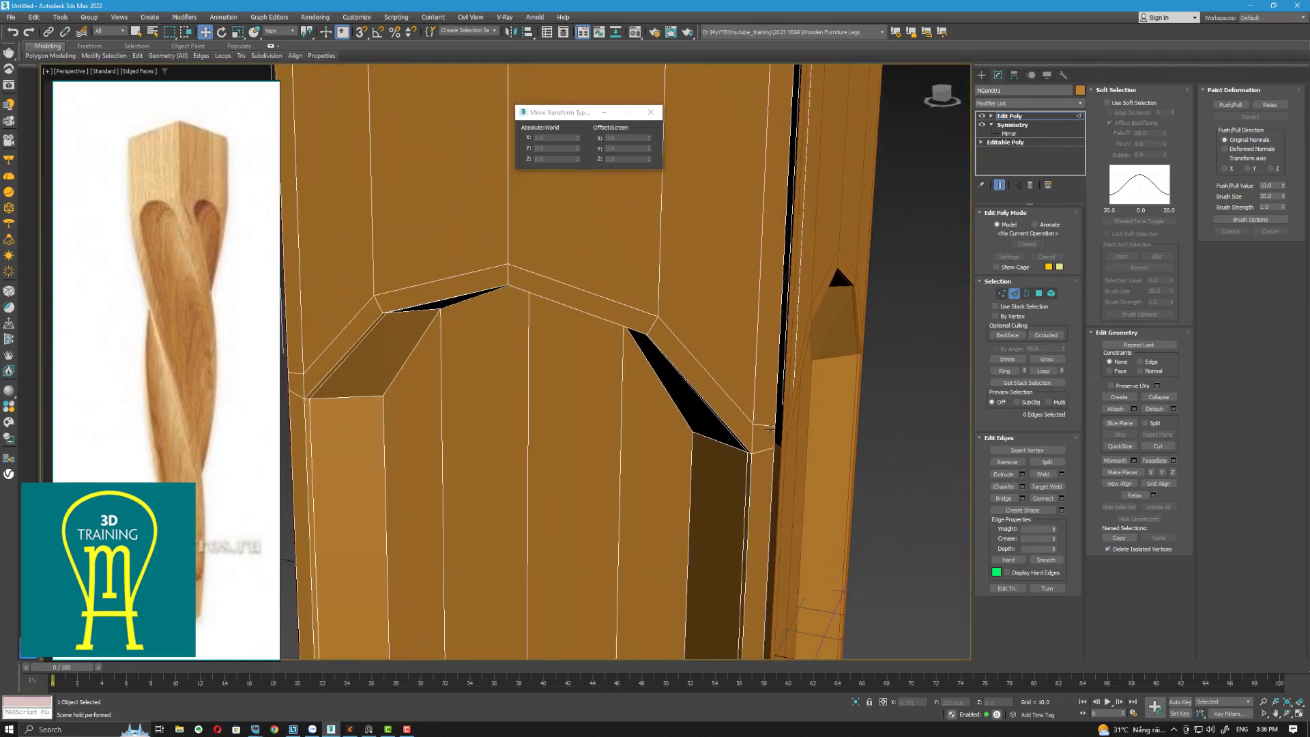
pyautogui.doubleClick(766, 426)
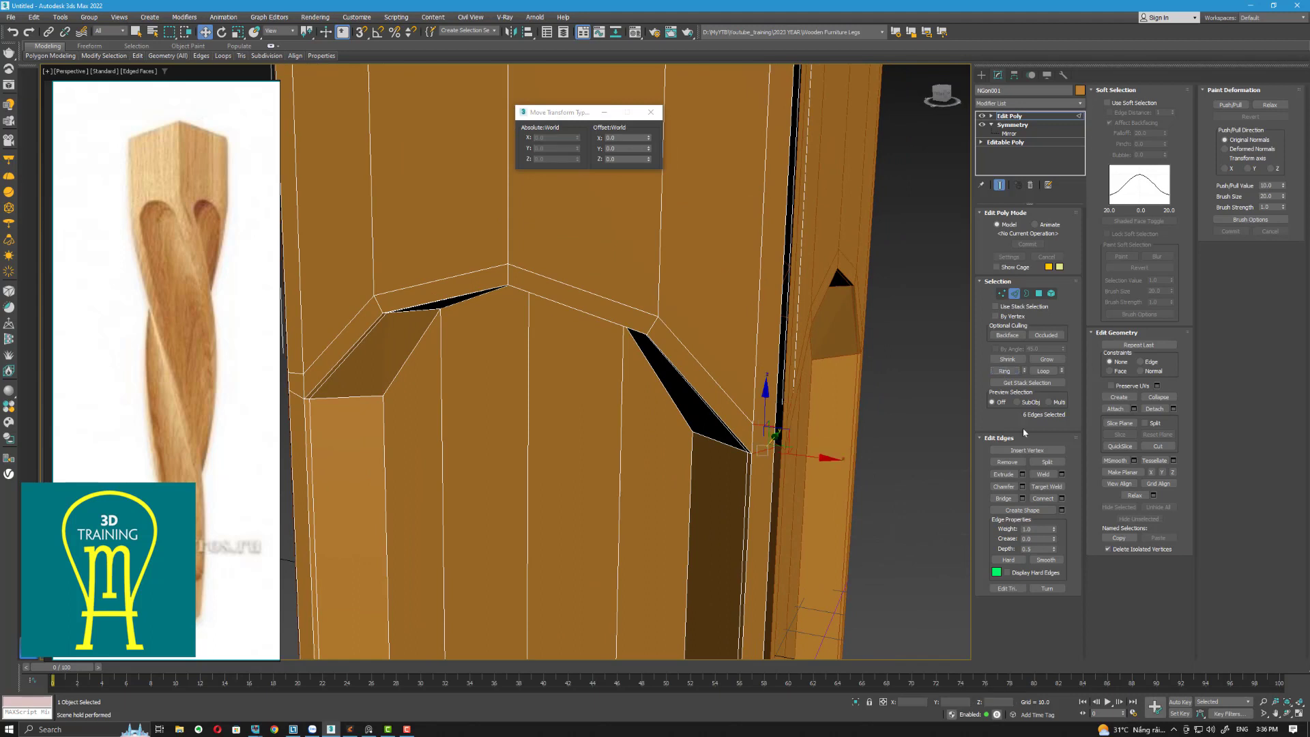
pyautogui.click(1061, 498)
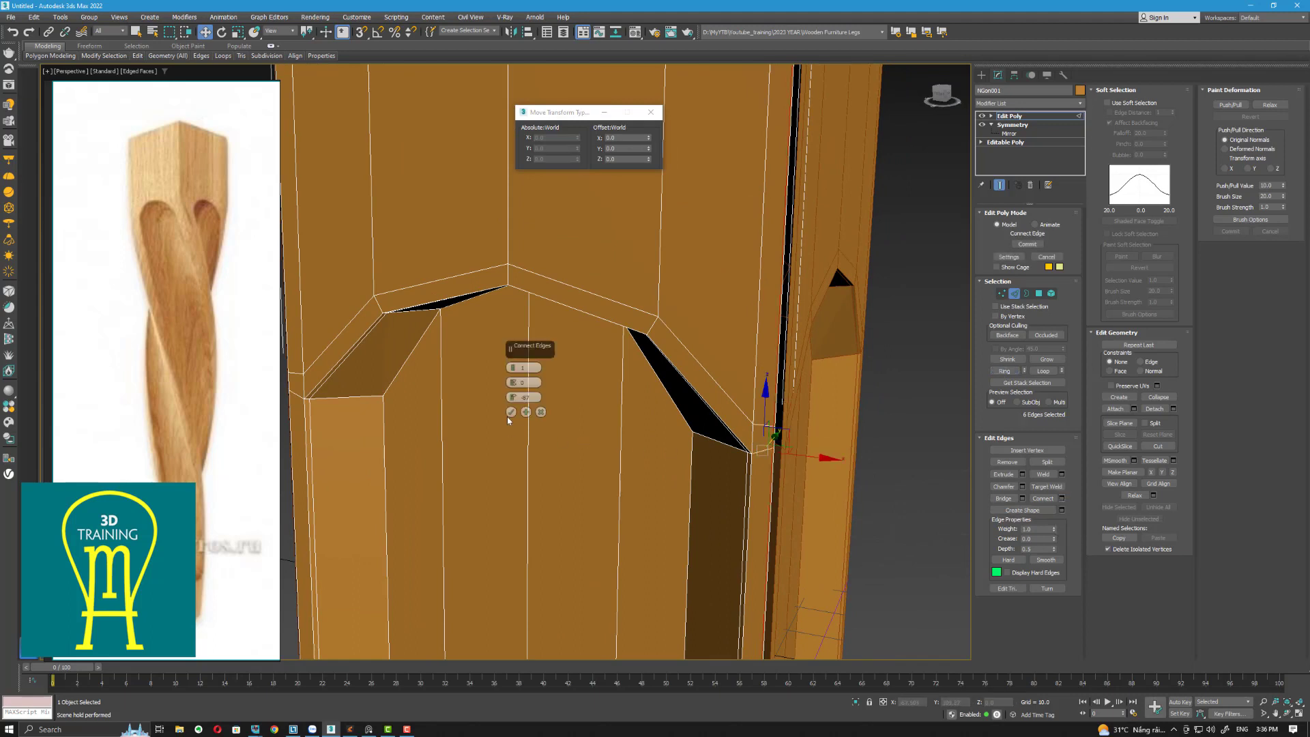
pyautogui.rightClick(513, 397)
pyautogui.click(513, 366)
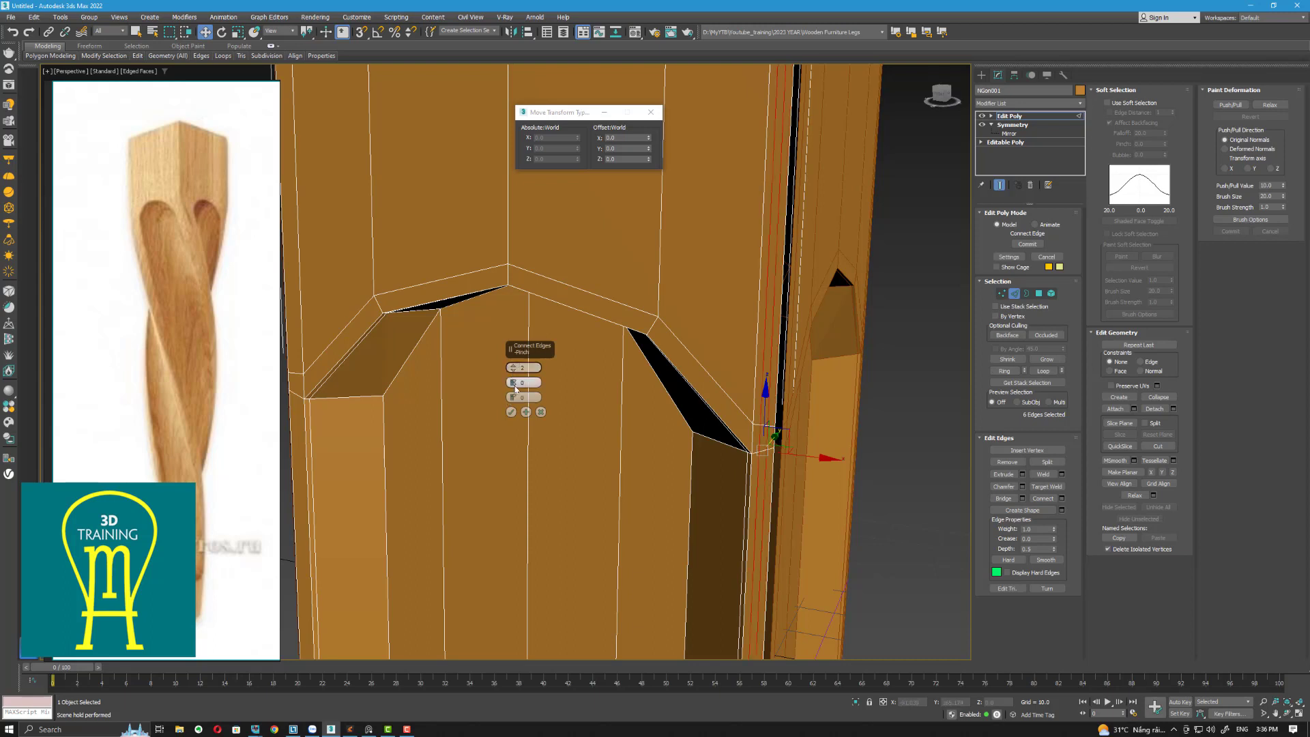
pyautogui.moveTo(513, 398); pyautogui.dragTo(507, 239)
pyautogui.rightClick(514, 399)
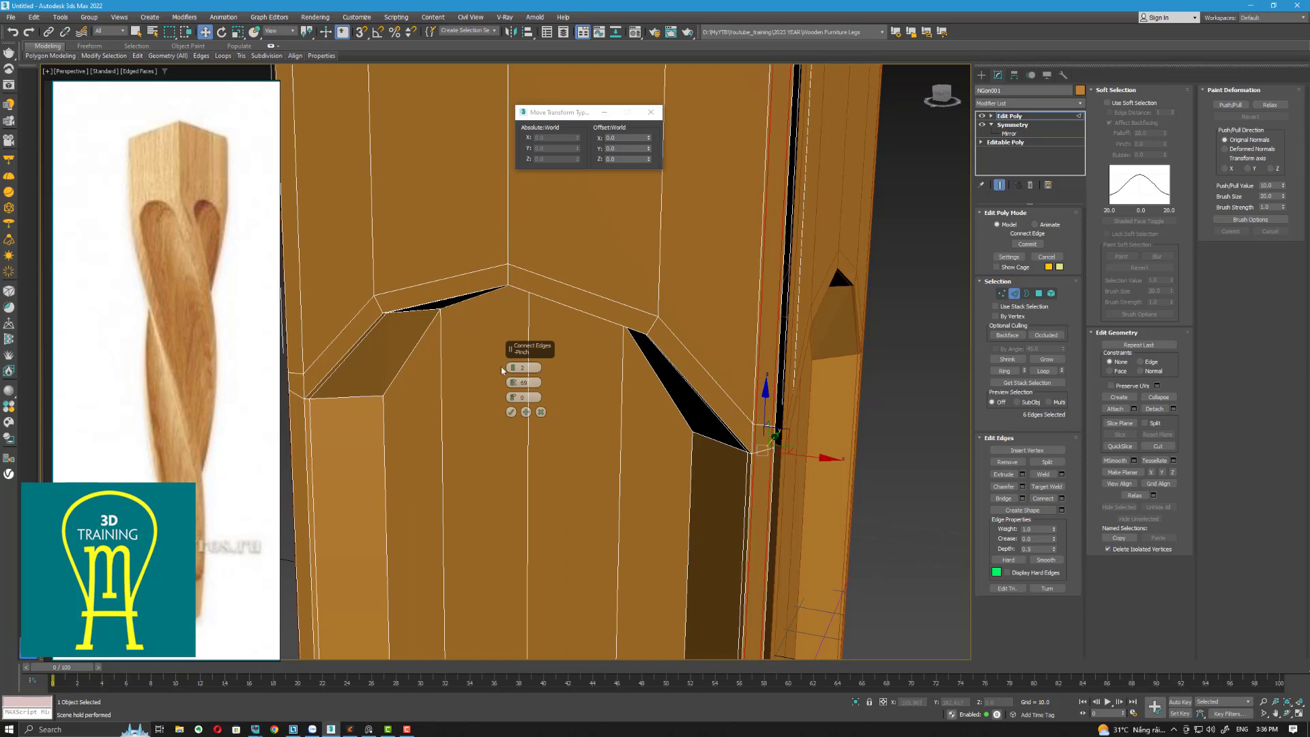
pyautogui.click(511, 412)
# Step: Connect the edge ring along the narrow strip left of the front arch with the same two-segment settings
pyautogui.moveTo(511, 412); pyautogui.dragTo(826, 433, button='middle')
pyautogui.click(585, 387)
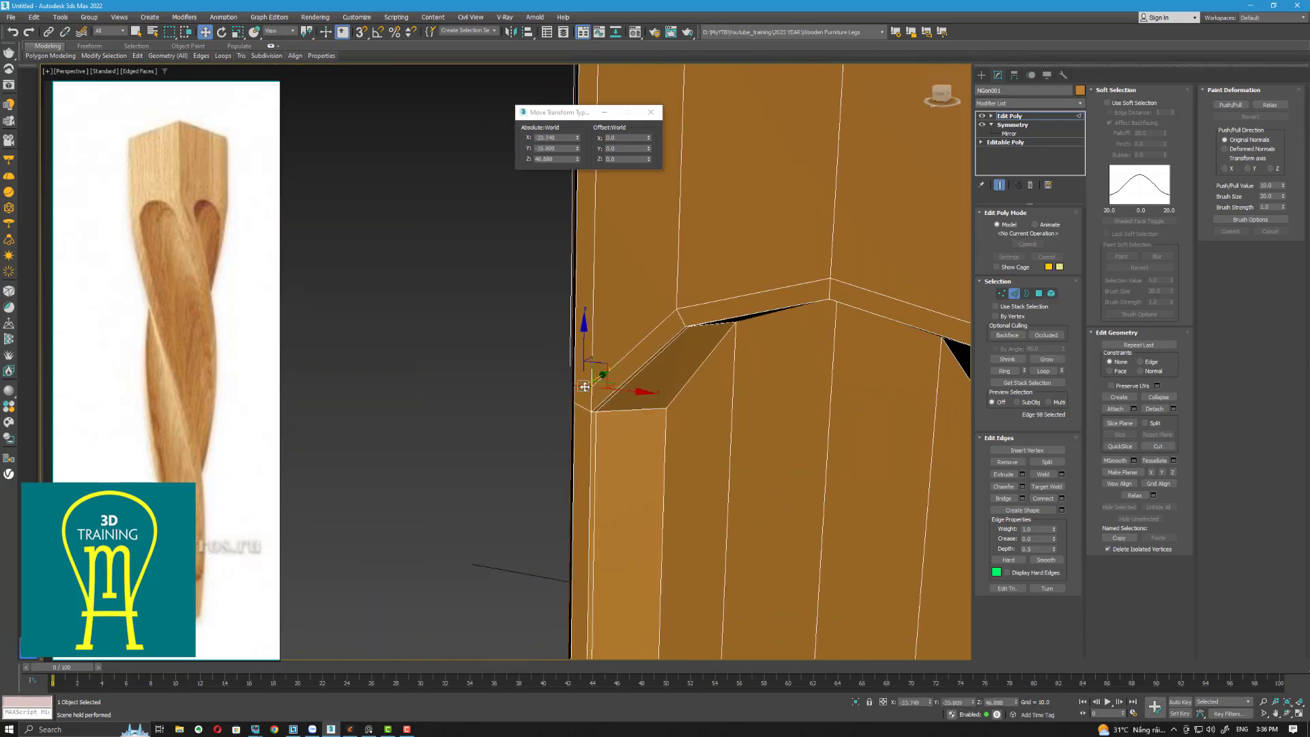
pyautogui.click(1004, 371)
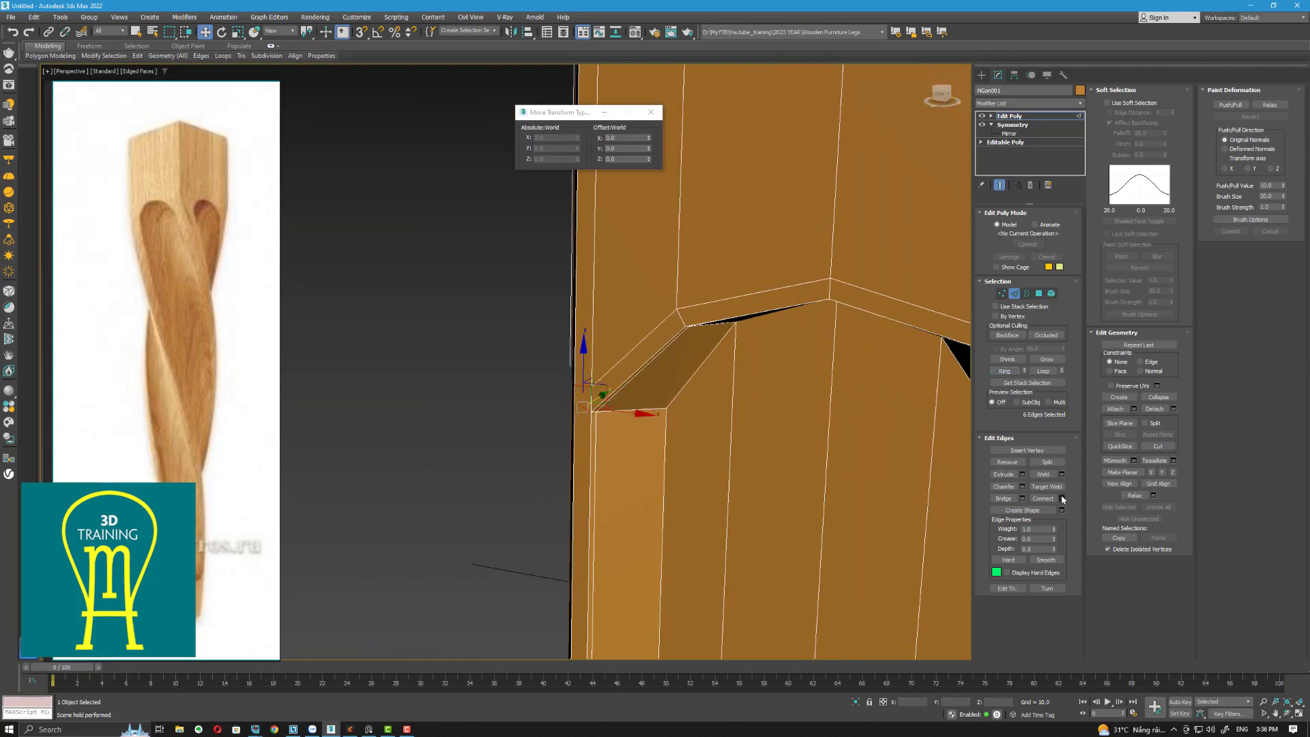
pyautogui.click(1061, 498)
pyautogui.click(513, 413)
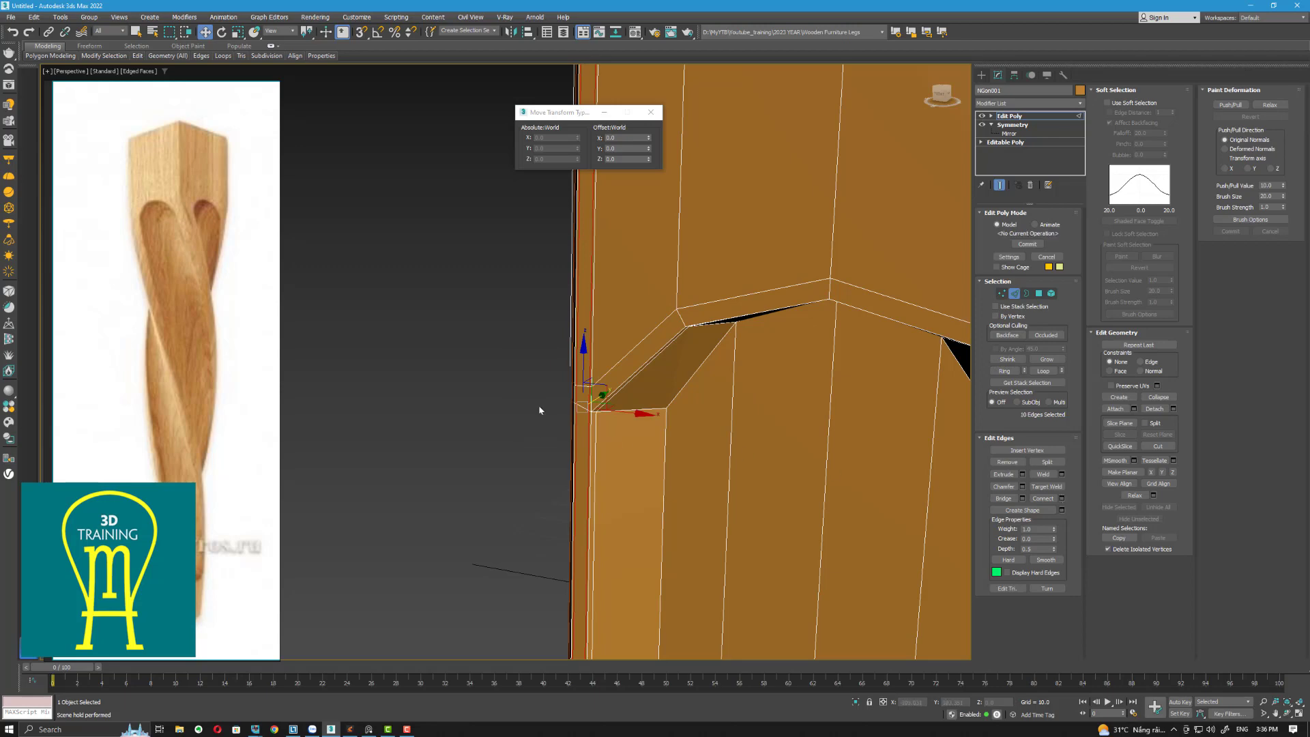
pyautogui.scroll(-5, 609, 408)
pyautogui.scroll(-3, 609, 407)
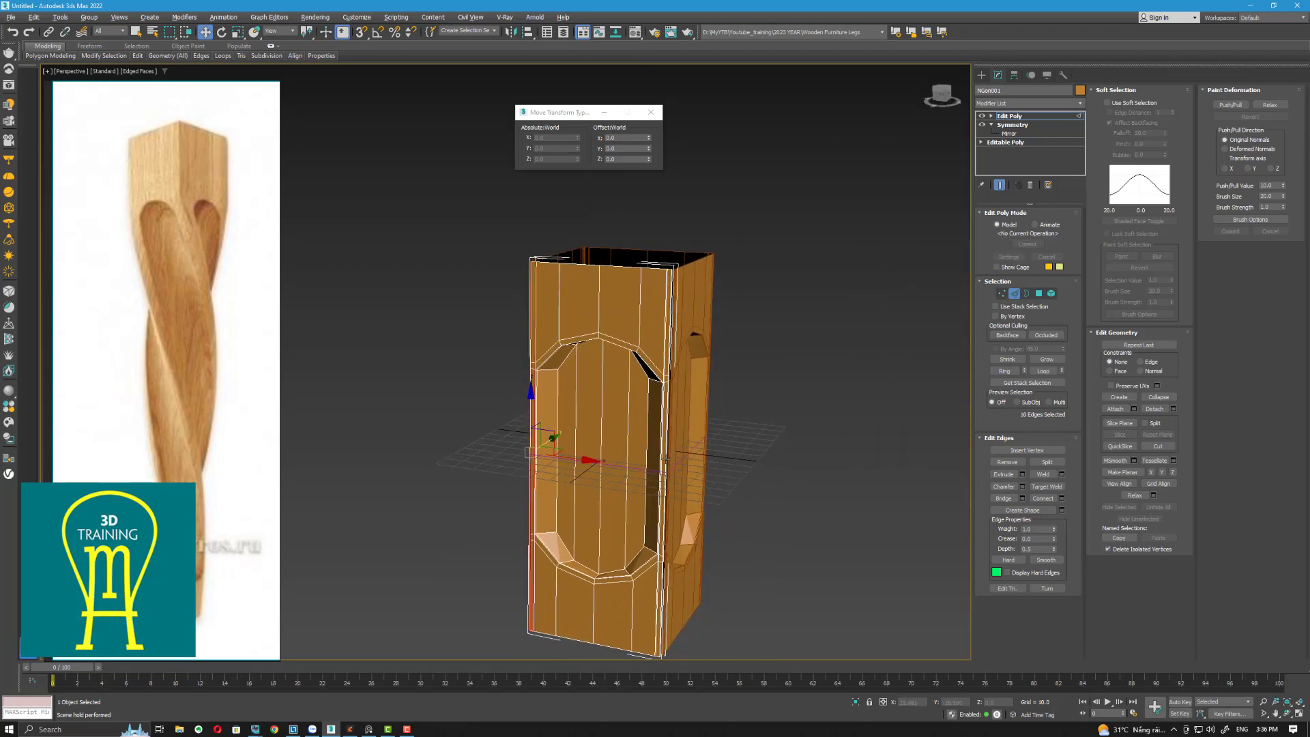
# Step: Leave edge editing and collapse the panel's whole modifier stack into a single Editable Poly
pyautogui.keyDown('alt'); pyautogui.moveTo(666, 454); pyautogui.dragTo(942, 371, button='middle'); pyautogui.keyUp('alt')
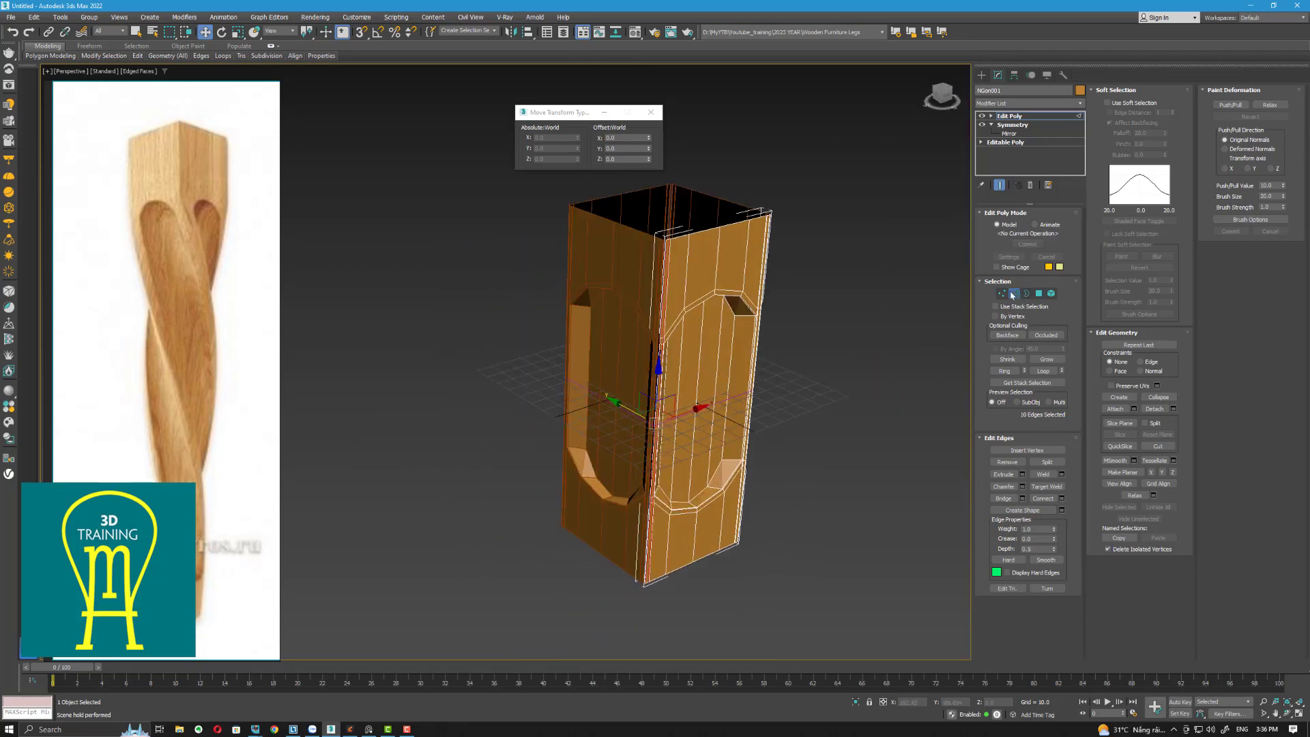
pyautogui.click(1012, 294)
pyautogui.moveTo(888, 291); pyautogui.dragTo(863, 365, button='middle')
pyautogui.rightClick(1032, 117)
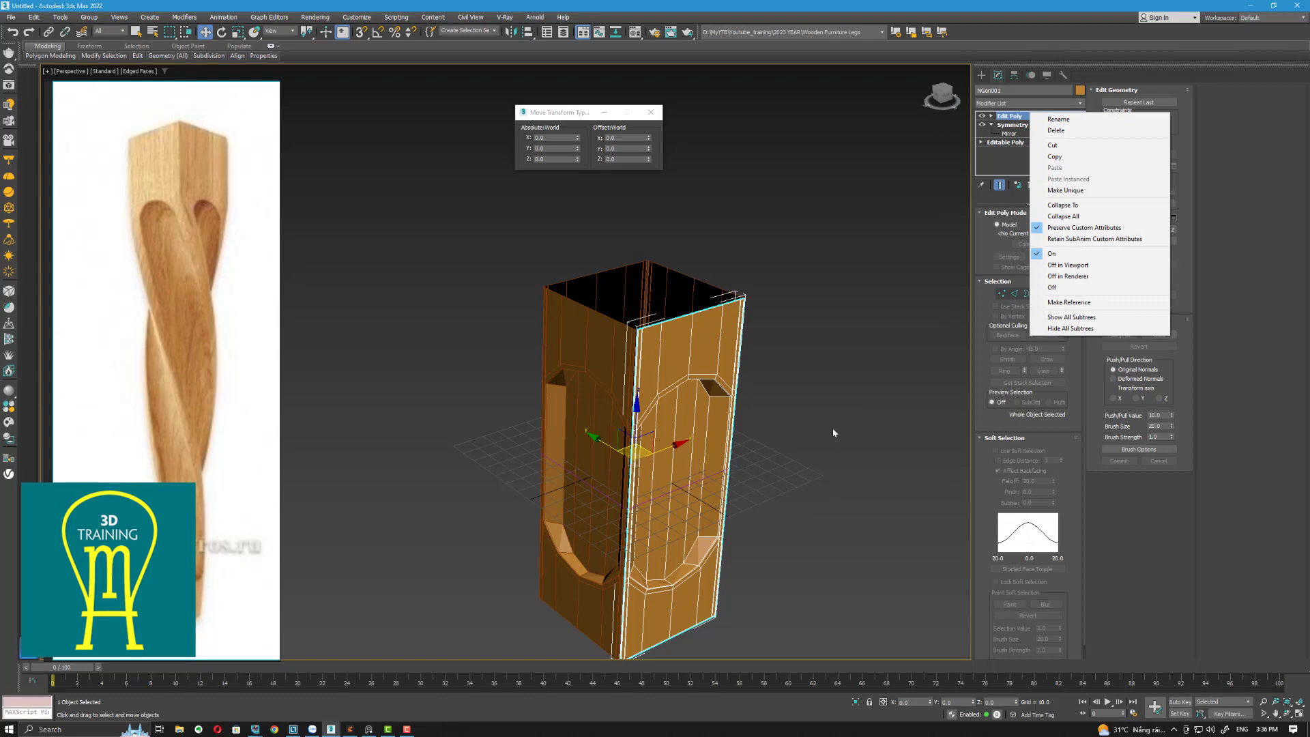
pyautogui.click(1072, 216)
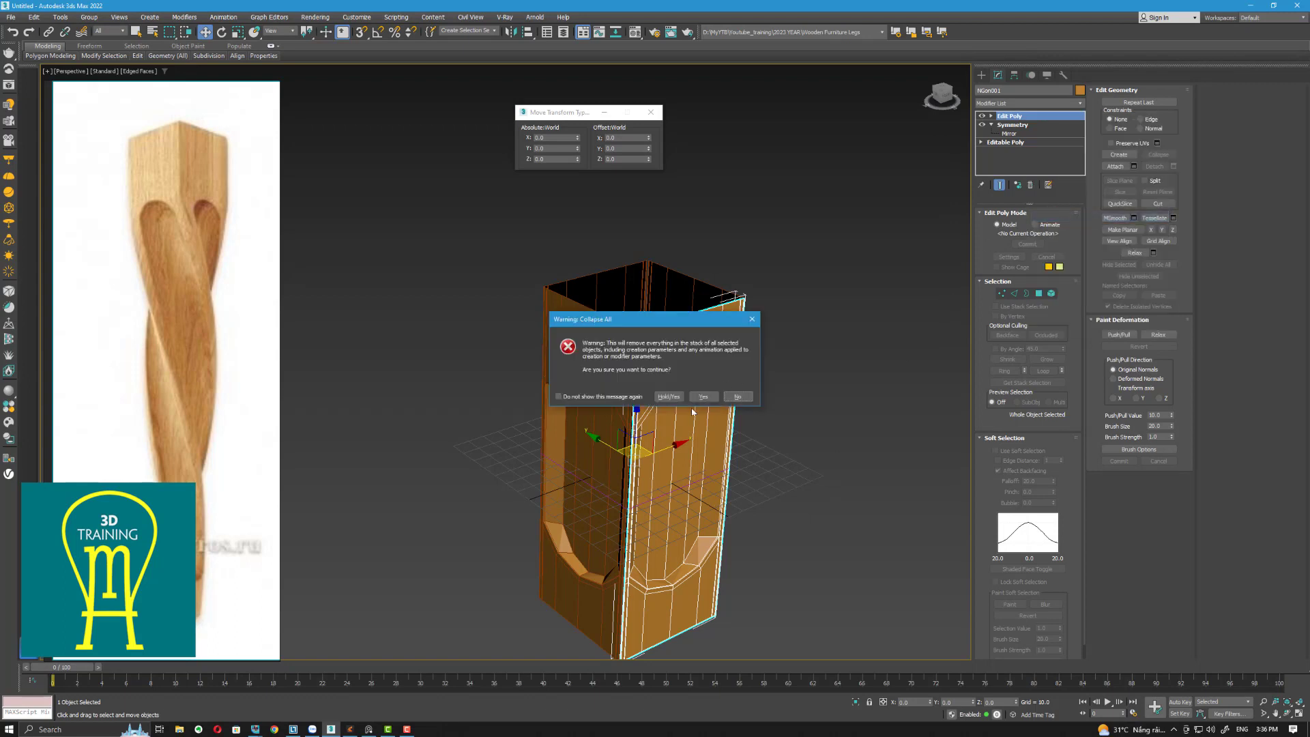
pyautogui.click(703, 397)
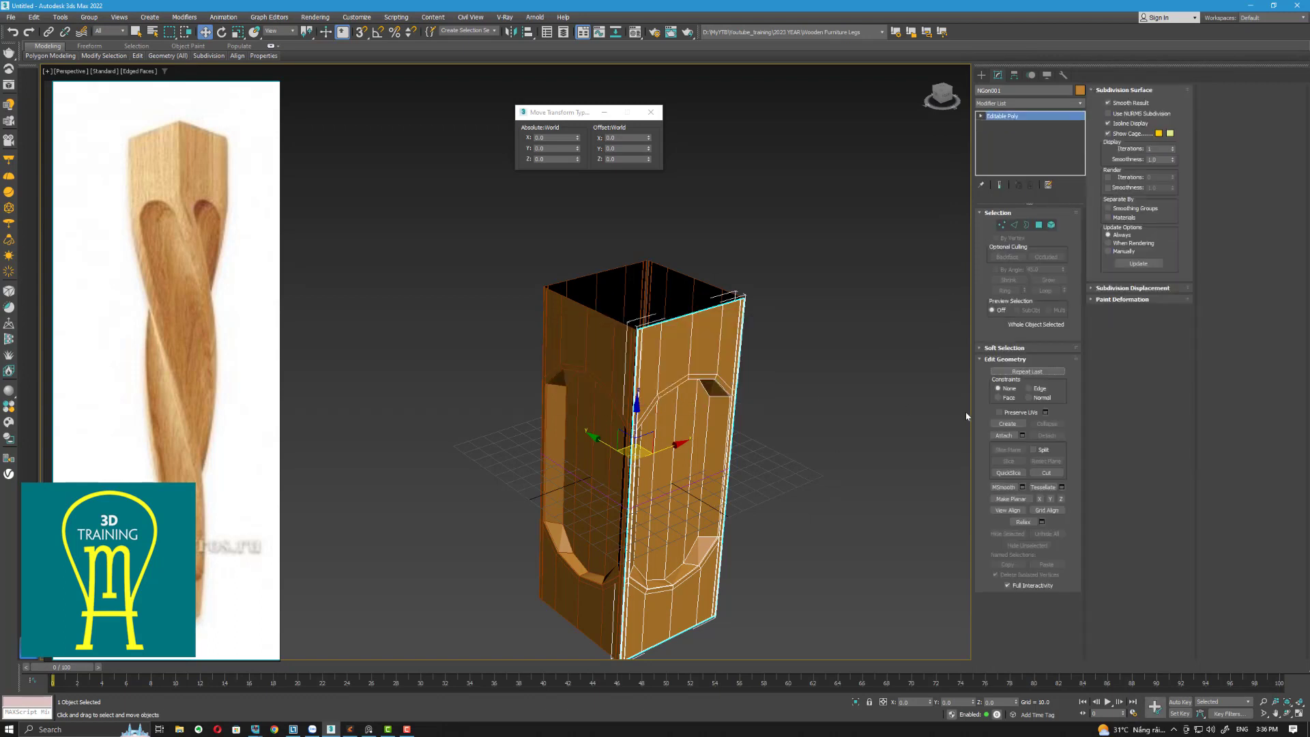
# Step: Attach the remaining side panels to the selected panel to form one object
pyautogui.click(1002, 436)
pyautogui.click(616, 319)
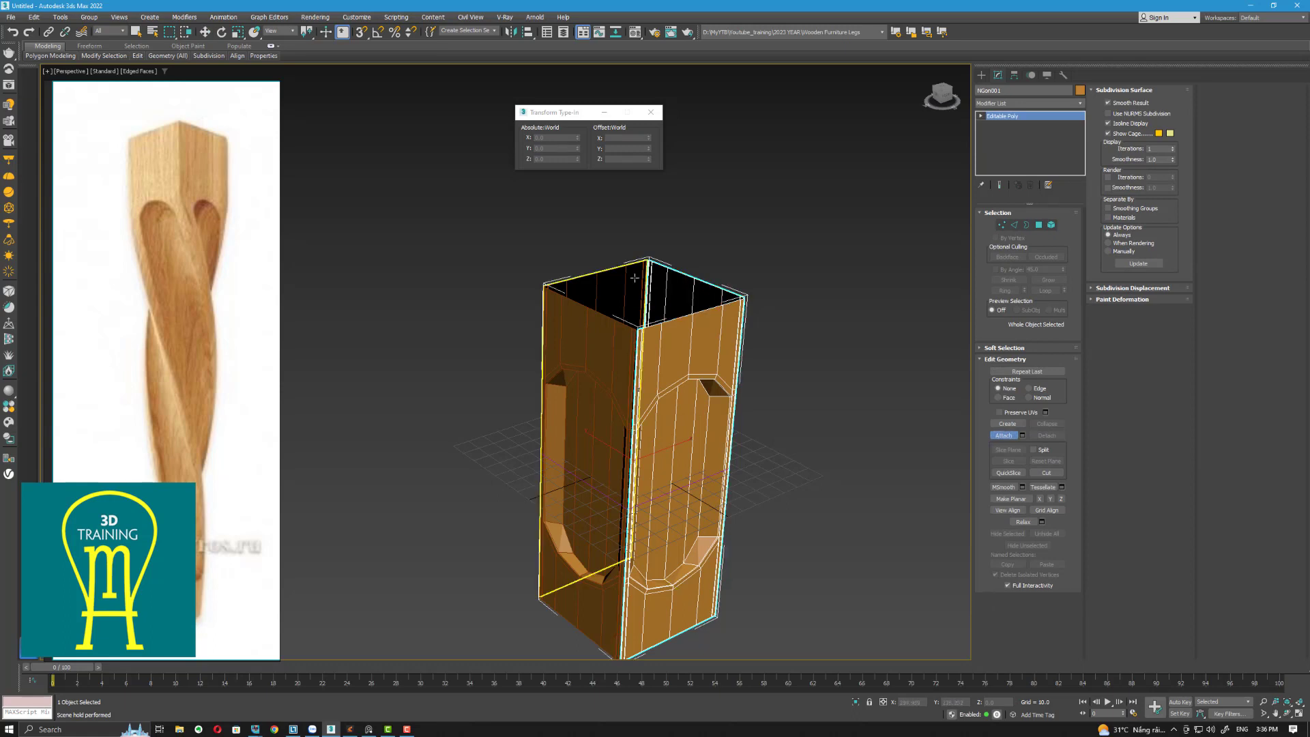
pyautogui.moveTo(676, 354); pyautogui.dragTo(734, 317, button='middle')
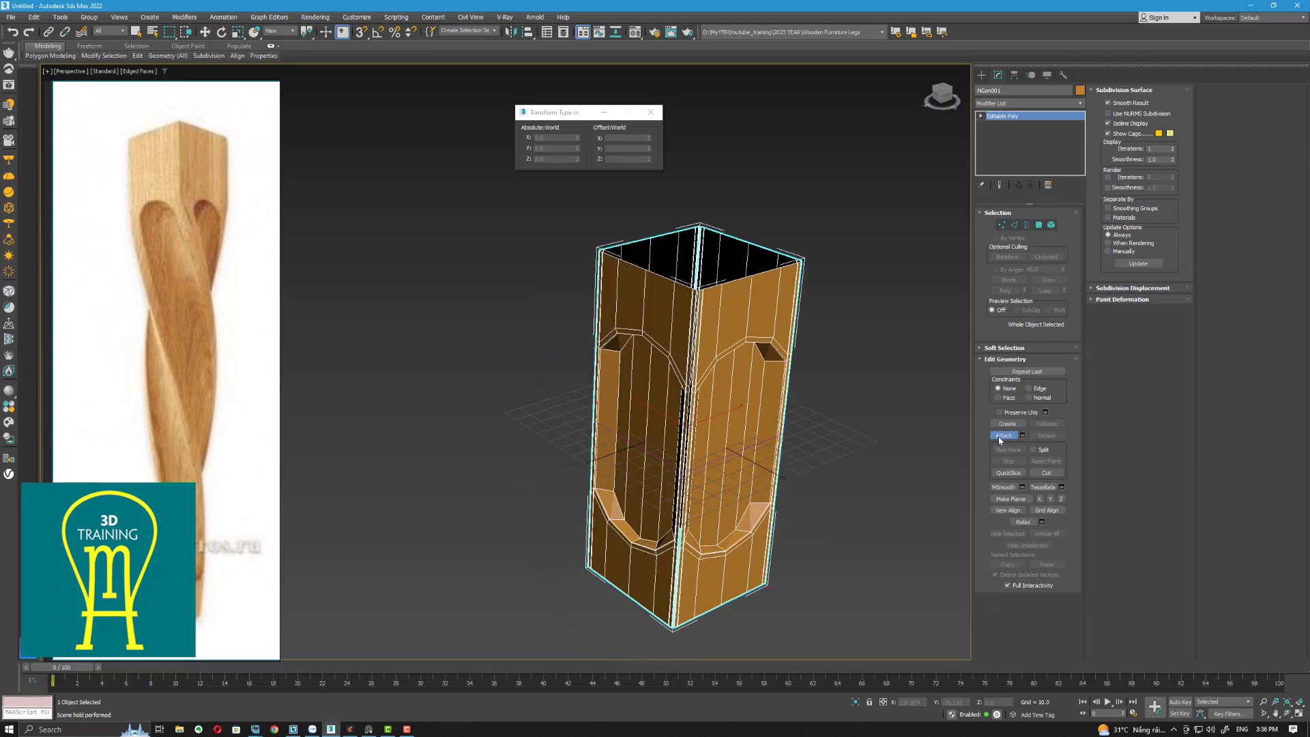
pyautogui.click(1002, 439)
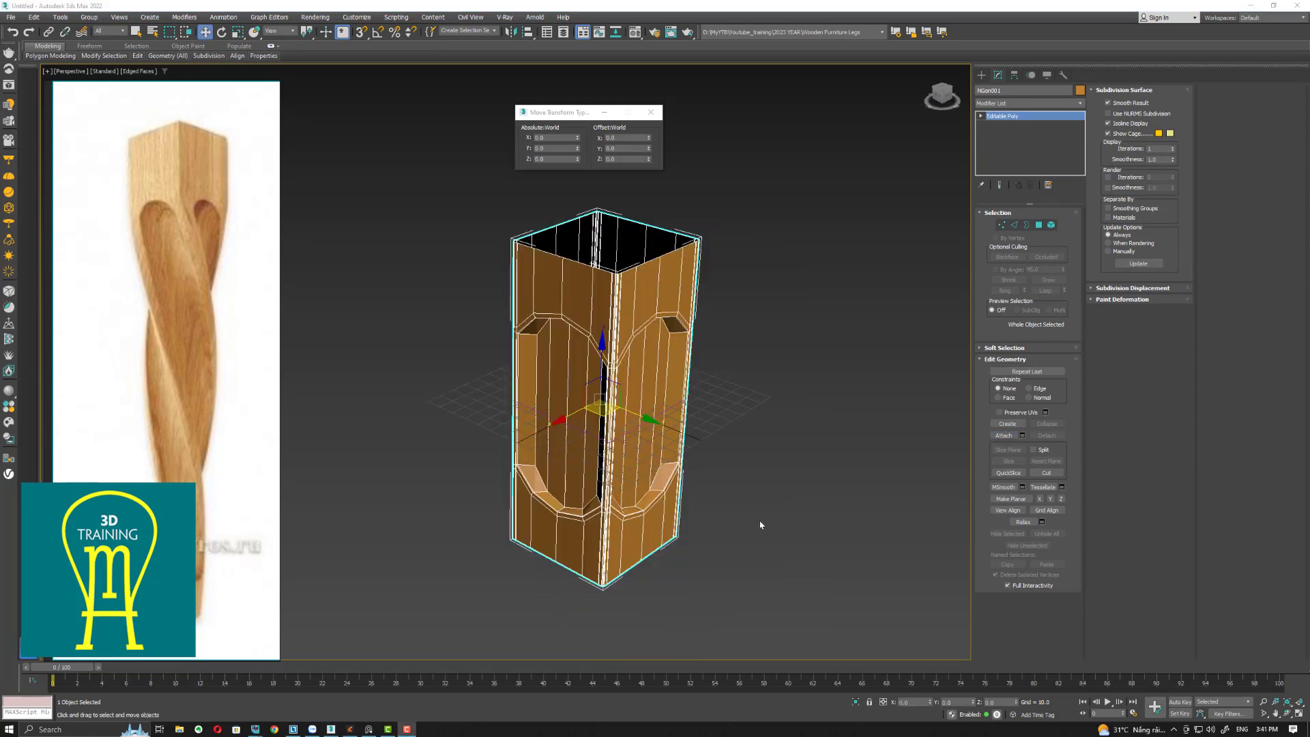
# Step: Hide the perspective grid and show the selected leg in the front view, shaded with edged faces
pyautogui.keyDown('alt'); pyautogui.moveTo(759, 525); pyautogui.dragTo(693, 481, button='middle'); pyautogui.keyUp('alt')
pyautogui.press('g')
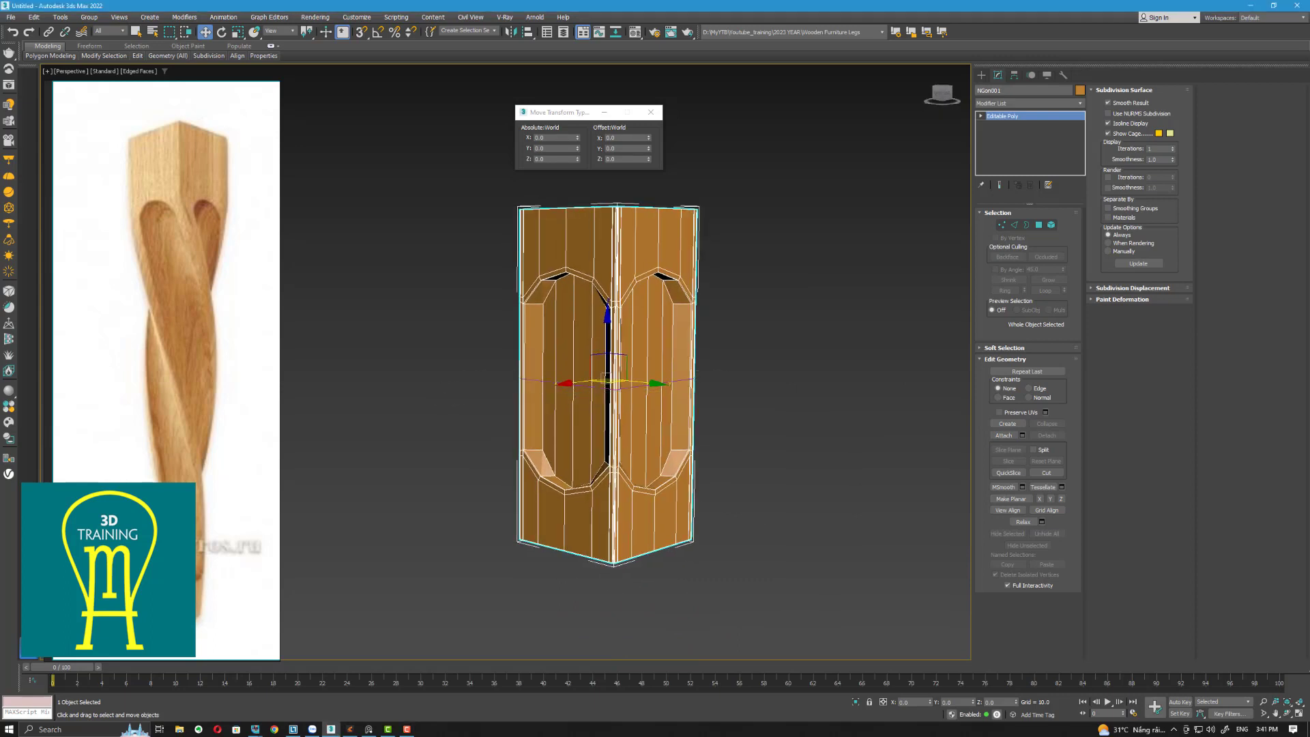
pyautogui.click(698, 492)
pyautogui.press('f')
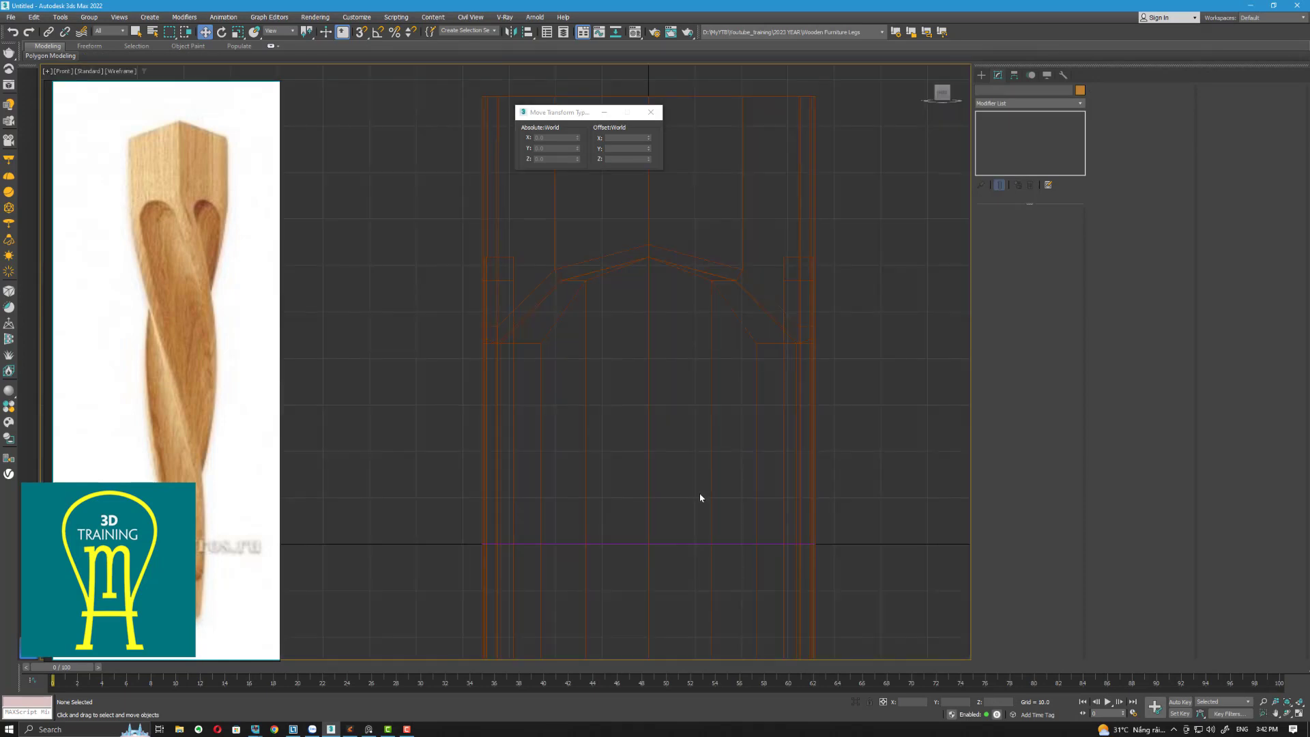
pyautogui.scroll(-5, 700, 497)
pyautogui.press('F3')
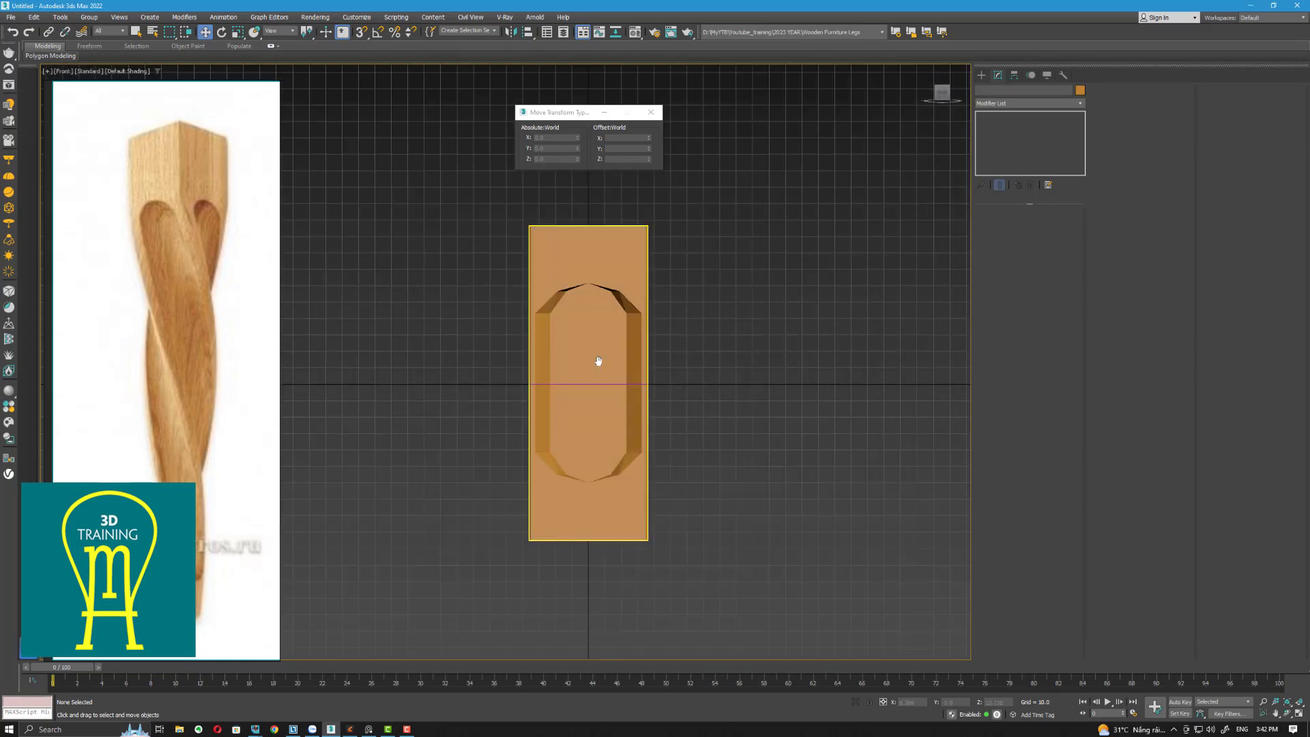
pyautogui.click(564, 428)
pyautogui.press('F4')
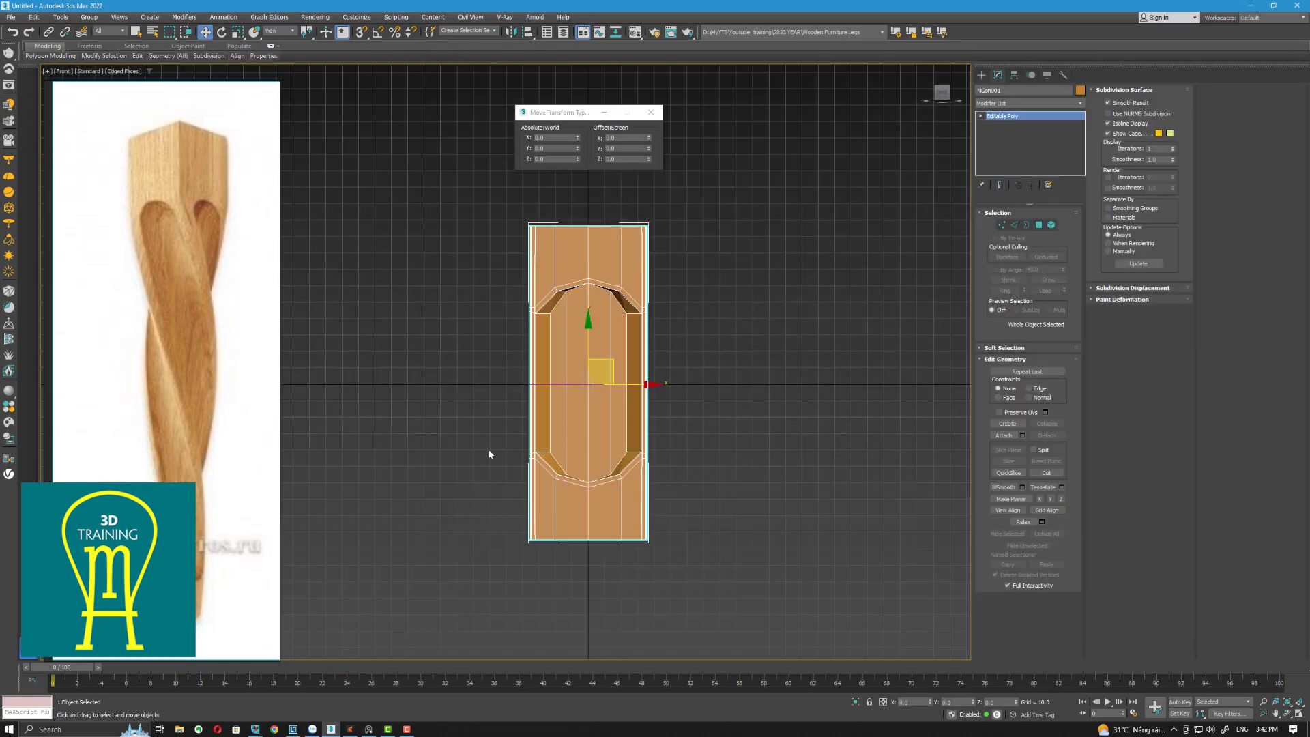
# Step: Move the leg straight up so it stands above the horizontal axis, and enter vertex editing
pyautogui.scroll(-2, 615, 363)
pyautogui.moveTo(616, 363); pyautogui.dragTo(597, 415, button='middle')
pyautogui.moveTo(577, 387); pyautogui.dragTo(577, 212)
pyautogui.scroll(-2, 571, 255)
pyautogui.moveTo(571, 259); pyautogui.dragTo(567, 343, button='middle')
pyautogui.scroll(2, 567, 344)
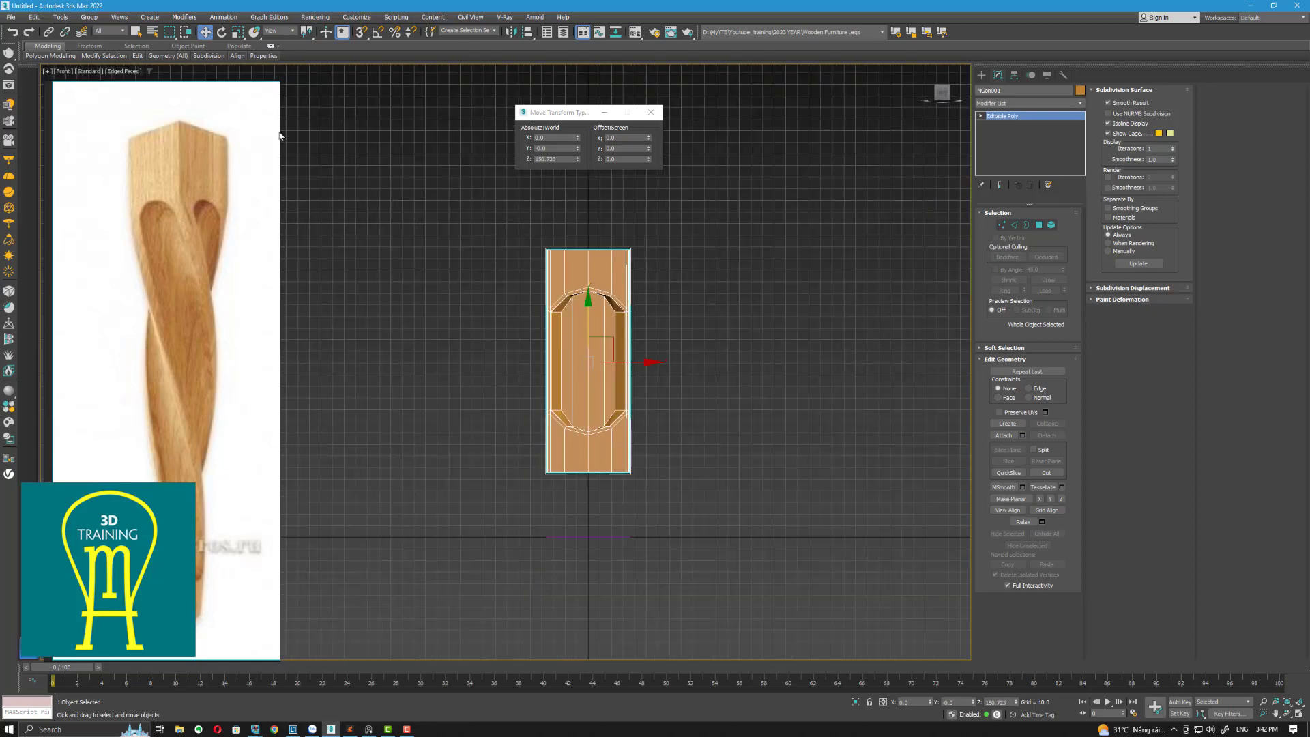
pyautogui.click(1001, 225)
pyautogui.moveTo(564, 448); pyautogui.dragTo(581, 372, button='middle')
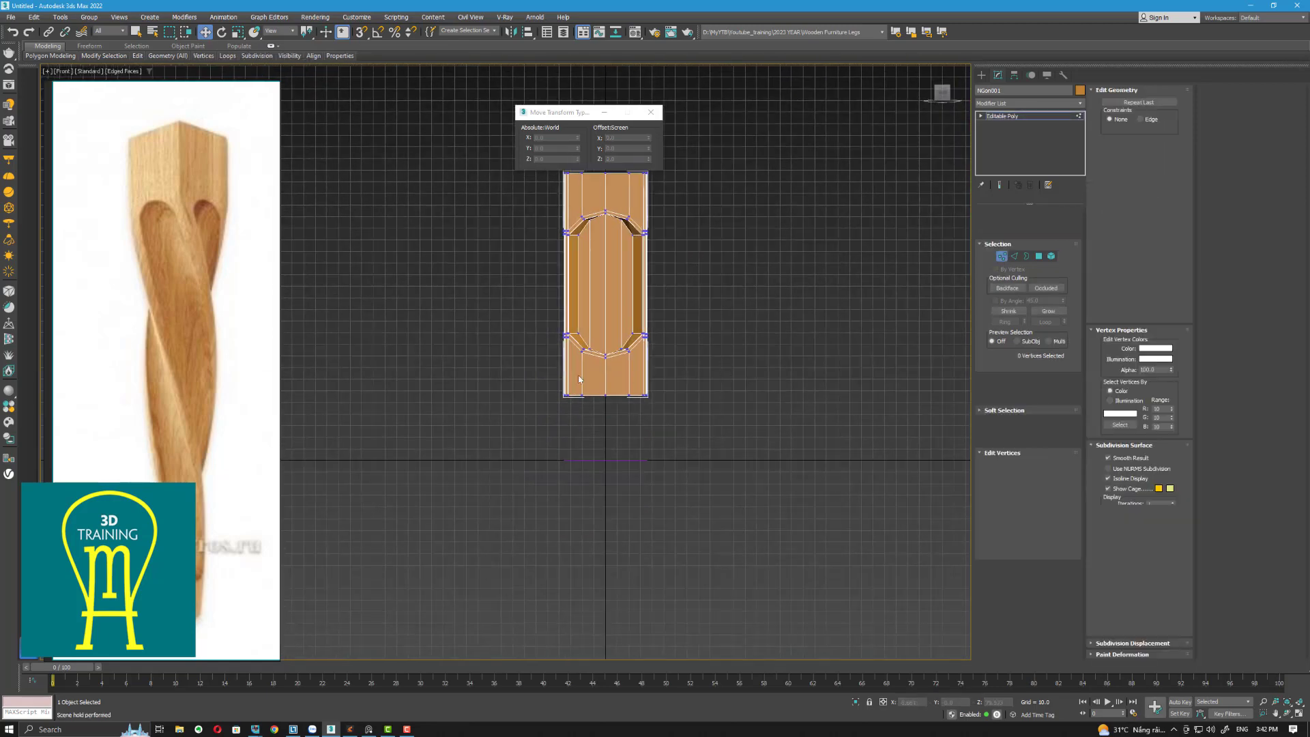
pyautogui.moveTo(503, 375); pyautogui.dragTo(756, 450)
pyautogui.moveTo(734, 428)
pyautogui.mouseDown(button='middle')
pyautogui.moveTo(728, 450)
pyautogui.moveTo(743, 417)
pyautogui.mouseUp(button='middle')
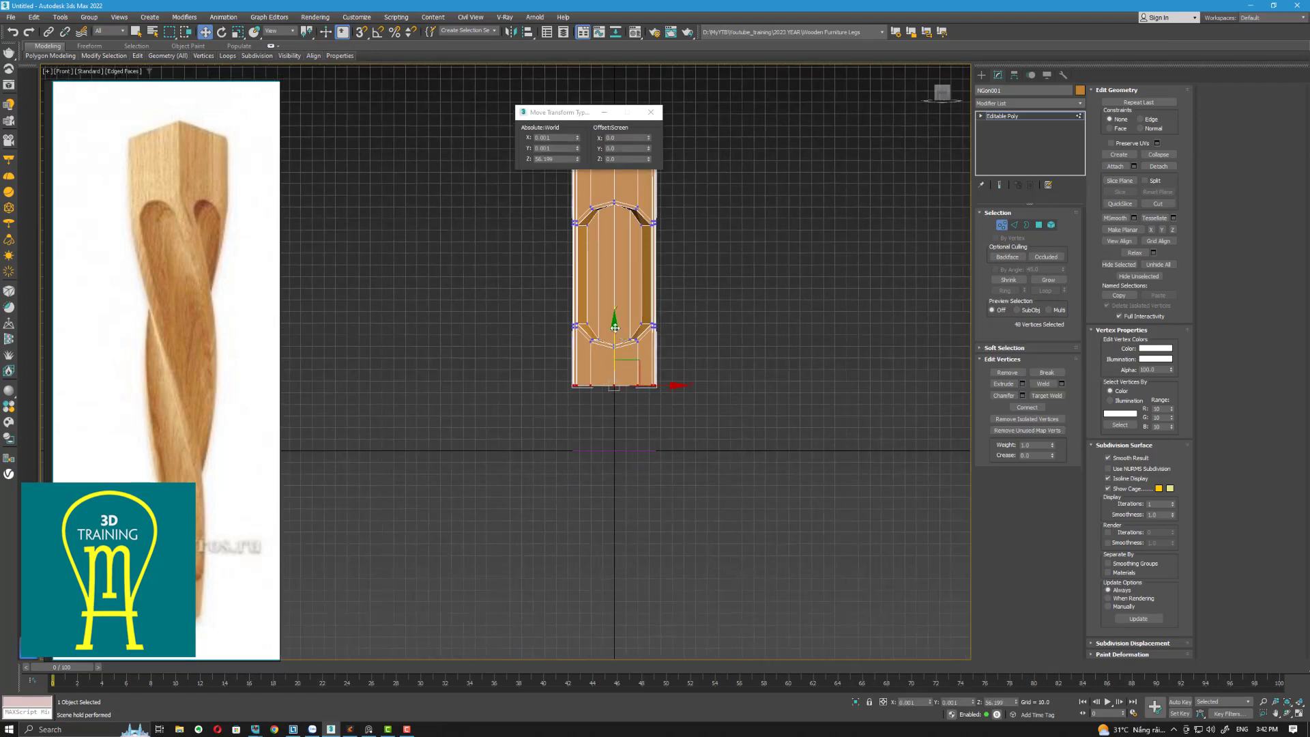
pyautogui.moveTo(615, 331); pyautogui.dragTo(644, 554)
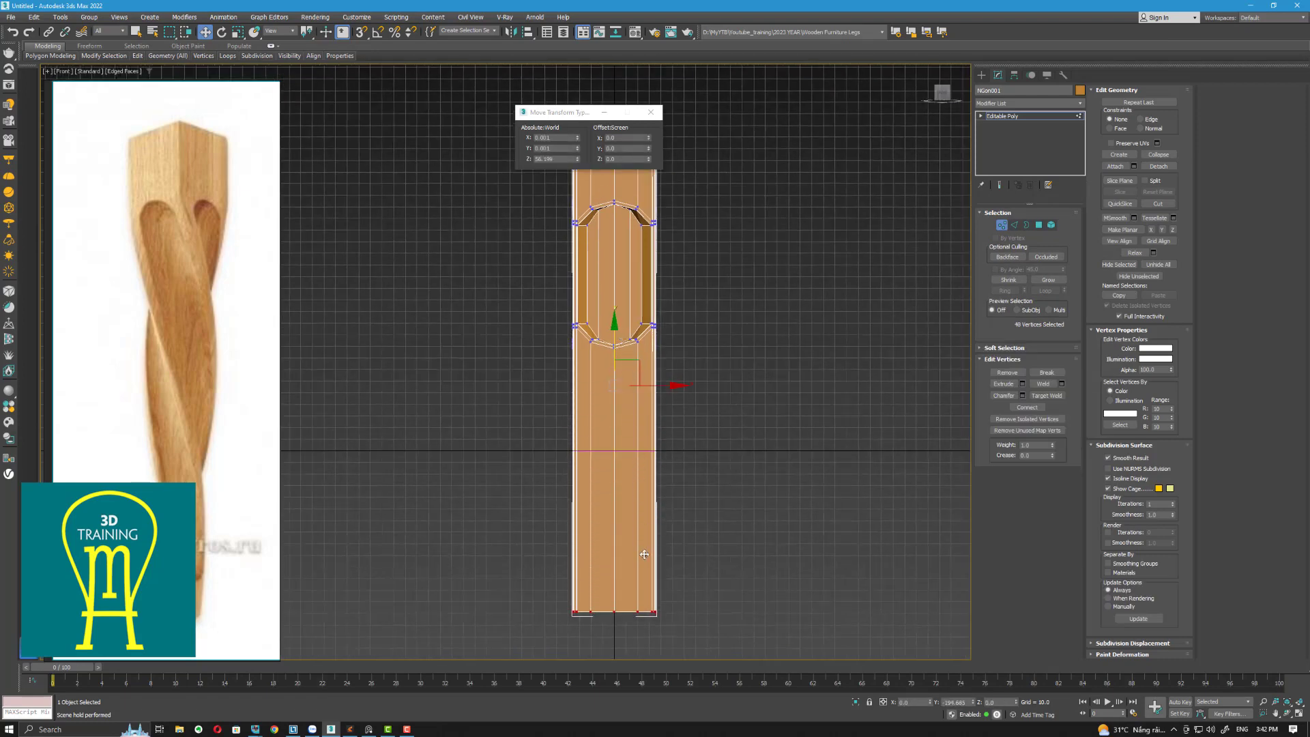
pyautogui.rightClick(643, 554)
# Step: Move the lower arch vertices together with the bottom-end vertices far down to lengthen the leg and its hollows
pyautogui.moveTo(520, 289); pyautogui.dragTo(728, 424)
pyautogui.moveTo(614, 291); pyautogui.dragTo(616, 523)
pyautogui.scroll(-4, 616, 522)
pyautogui.moveTo(616, 523); pyautogui.dragTo(592, 453, button='middle')
pyautogui.scroll(2, 593, 453)
pyautogui.moveTo(588, 445); pyautogui.dragTo(588, 497)
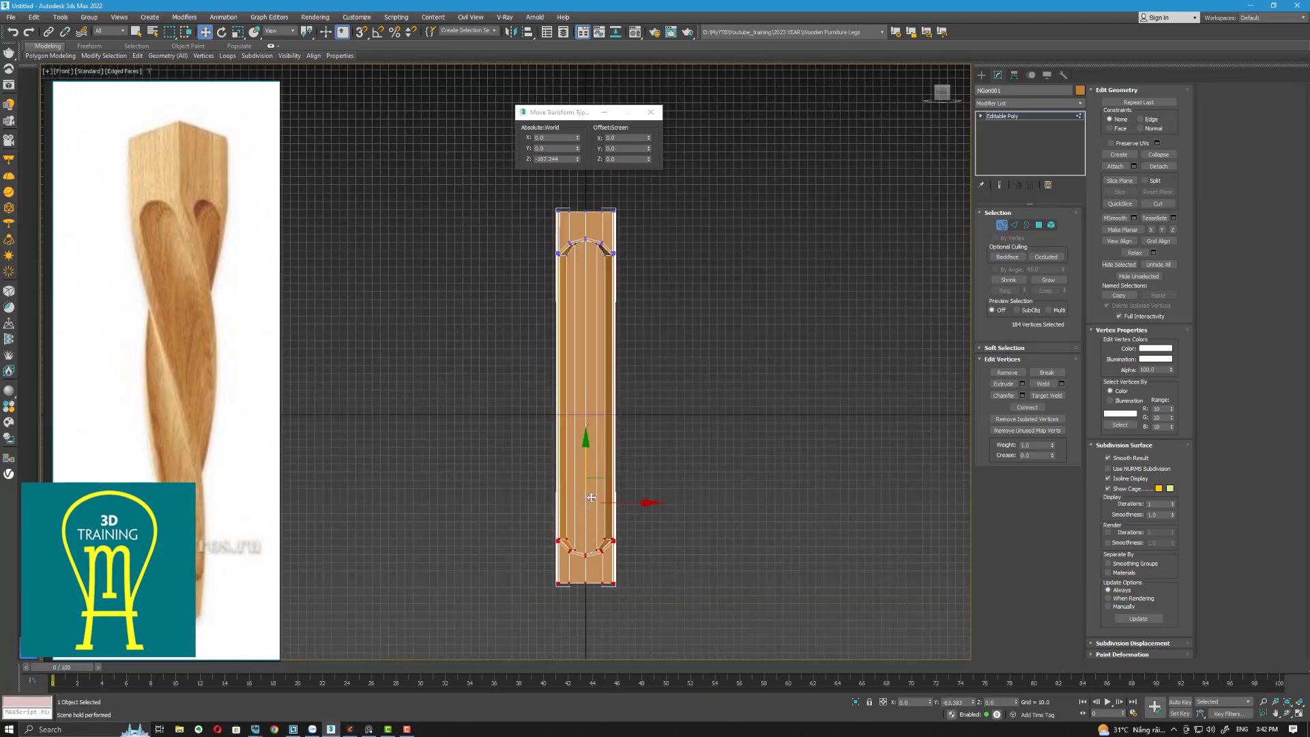
pyautogui.moveTo(588, 497); pyautogui.dragTo(654, 454, button='middle')
# Step: Move only the leg's bottom-end vertices slightly lower to lengthen the block beneath the arches
pyautogui.click(669, 450)
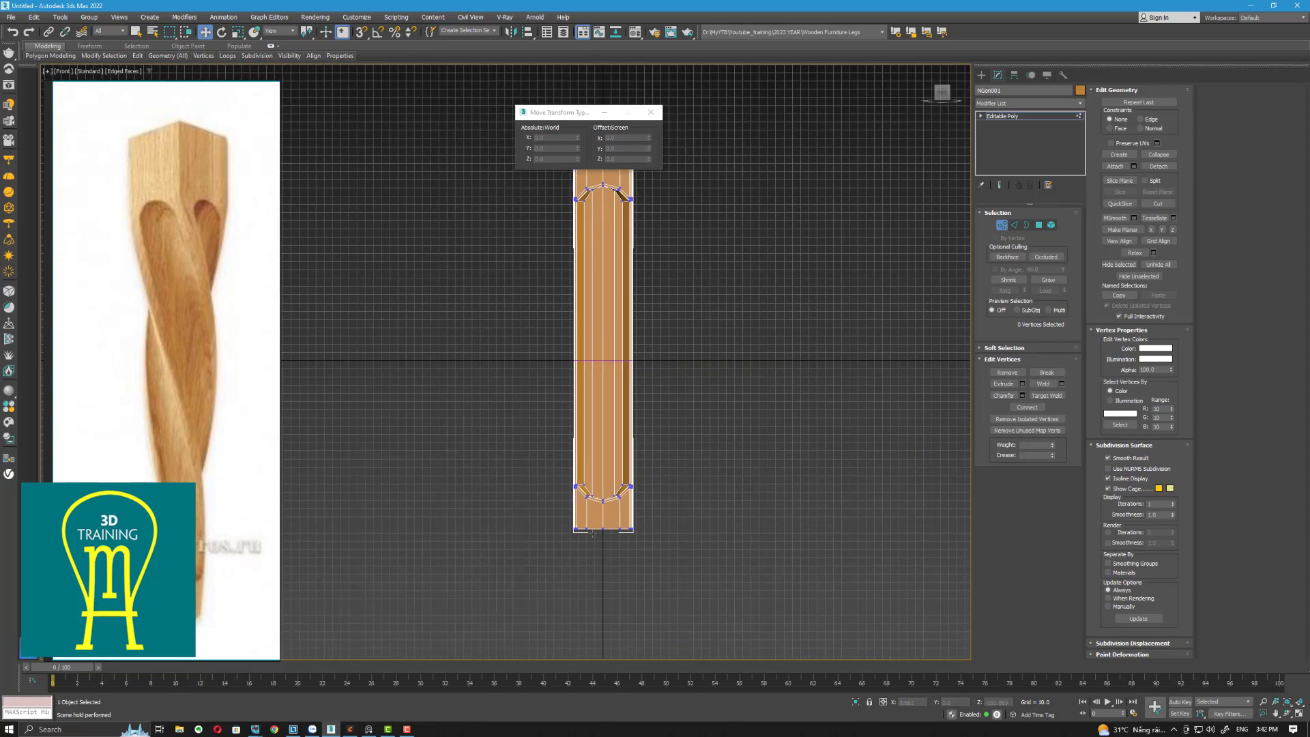
pyautogui.moveTo(536, 526); pyautogui.dragTo(702, 570)
pyautogui.moveTo(603, 481); pyautogui.dragTo(603, 502)
# Step: Copy the leg's top border edges straight upward to add a taller block above the arches
pyautogui.scroll(-2, 626, 444)
pyautogui.moveTo(625, 445); pyautogui.dragTo(586, 343, button='middle')
pyautogui.moveTo(699, 379); pyautogui.dragTo(698, 379)
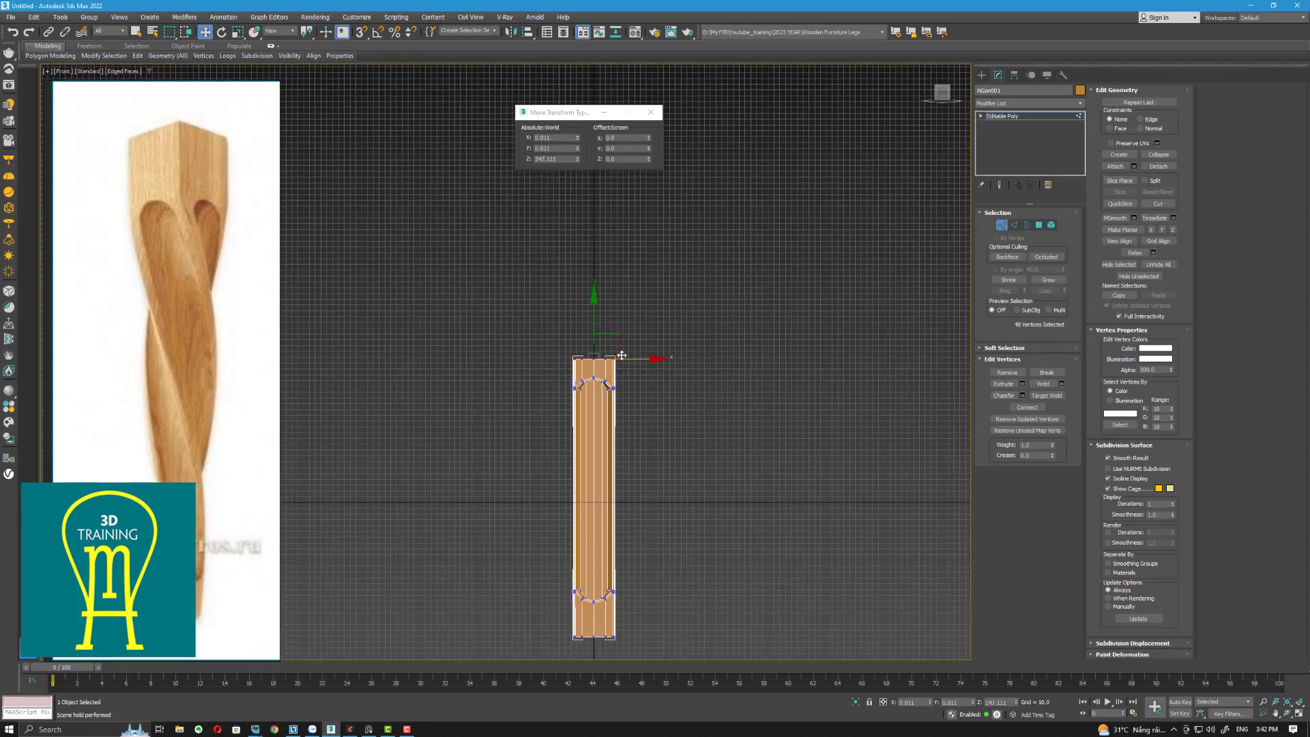
pyautogui.scroll(3, 684, 319)
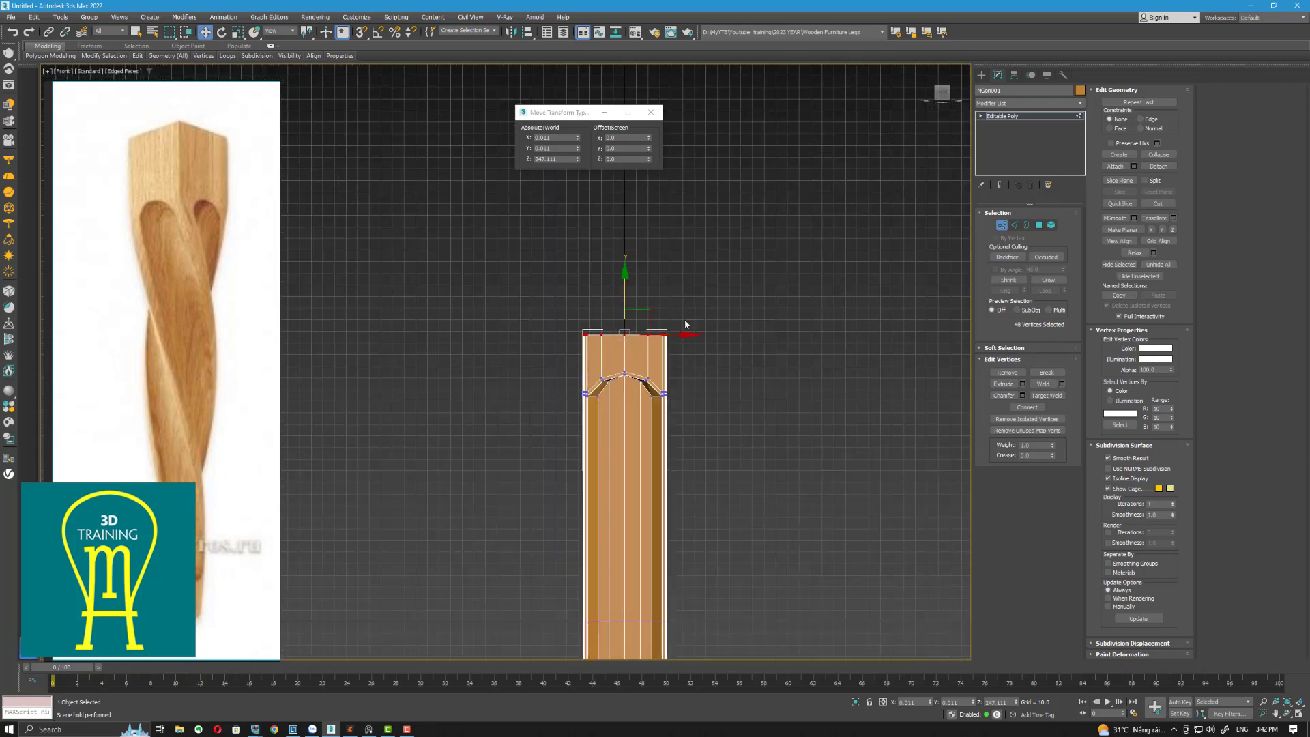
pyautogui.click(1026, 224)
pyautogui.moveTo(663, 256); pyautogui.dragTo(675, 143)
pyautogui.scroll(-6, 711, 220)
pyautogui.moveTo(729, 409); pyautogui.dragTo(624, 444, button='middle')
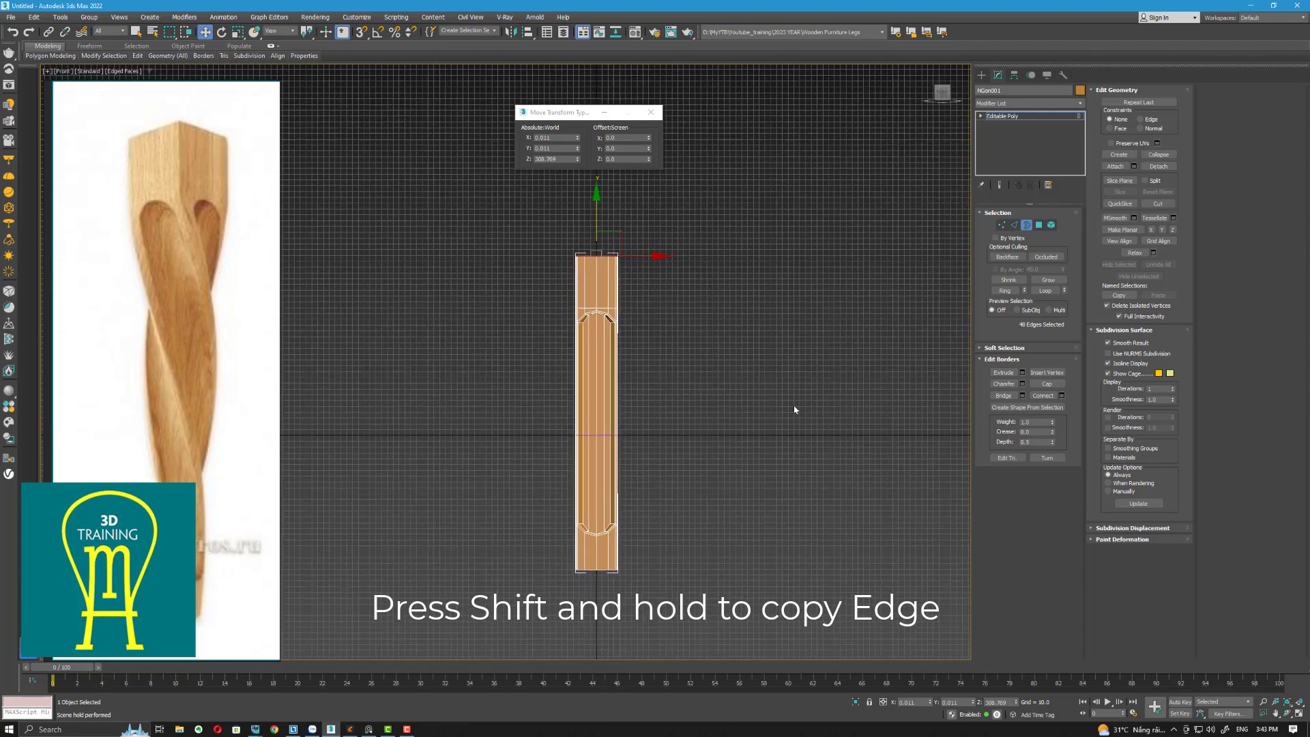
# Step: Leave border editing, return to the perspective view, and reselect the whole leg
pyautogui.click(1026, 225)
pyautogui.moveTo(723, 453); pyautogui.dragTo(690, 438, button='middle')
pyautogui.press('p')
pyautogui.scroll(-5, 739, 444)
pyautogui.click(873, 403)
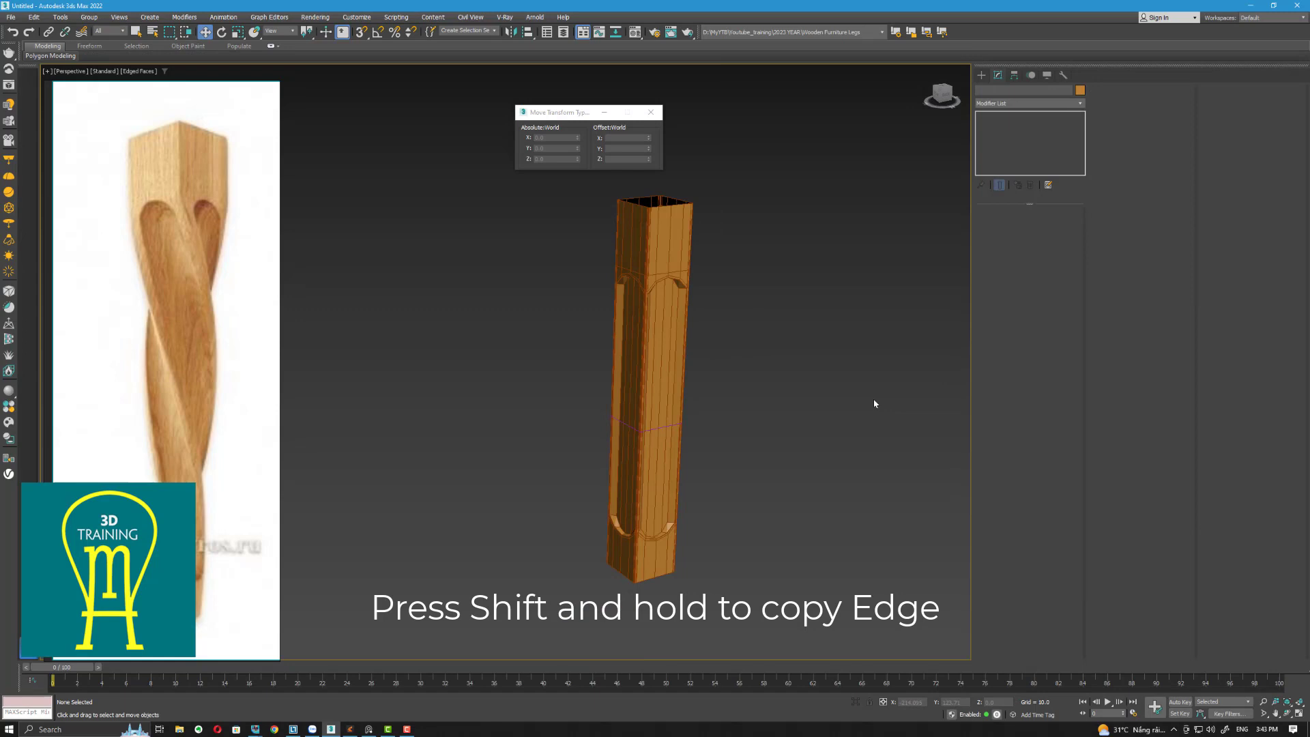
pyautogui.click(659, 317)
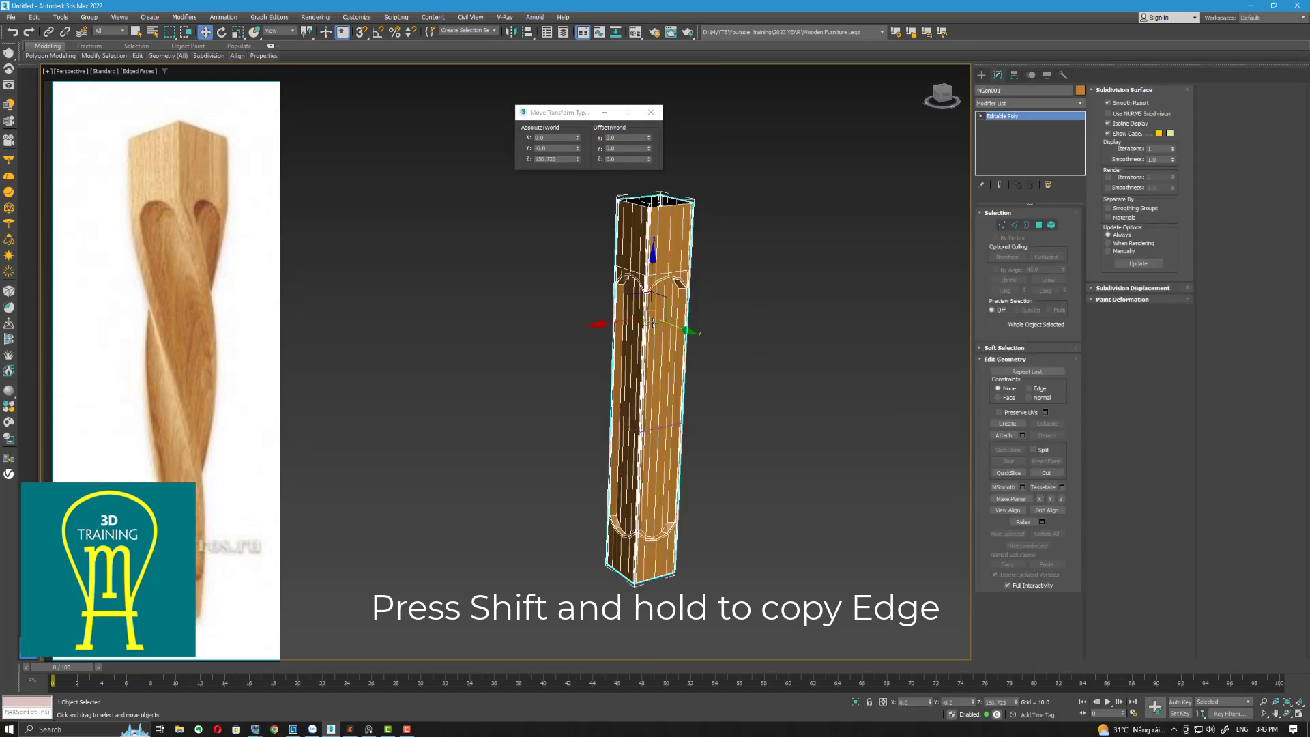
pyautogui.click(1041, 103)
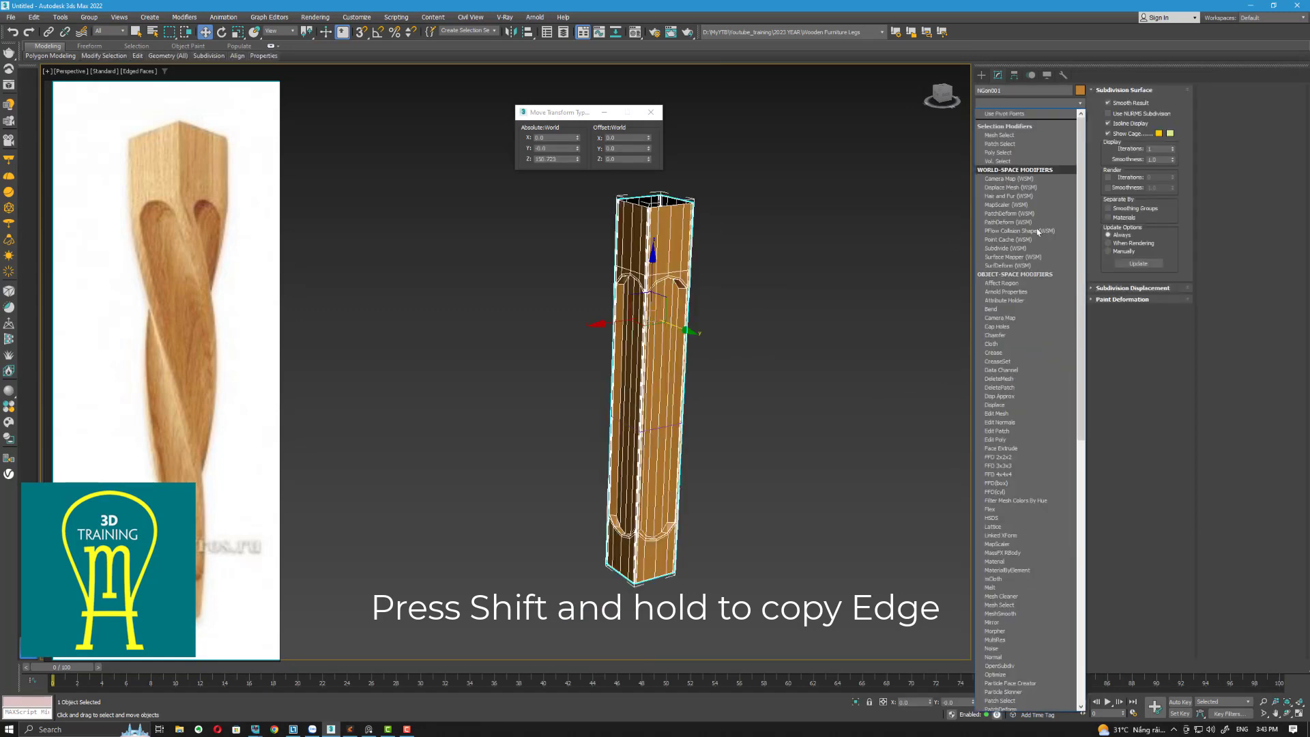
pyautogui.press('f')
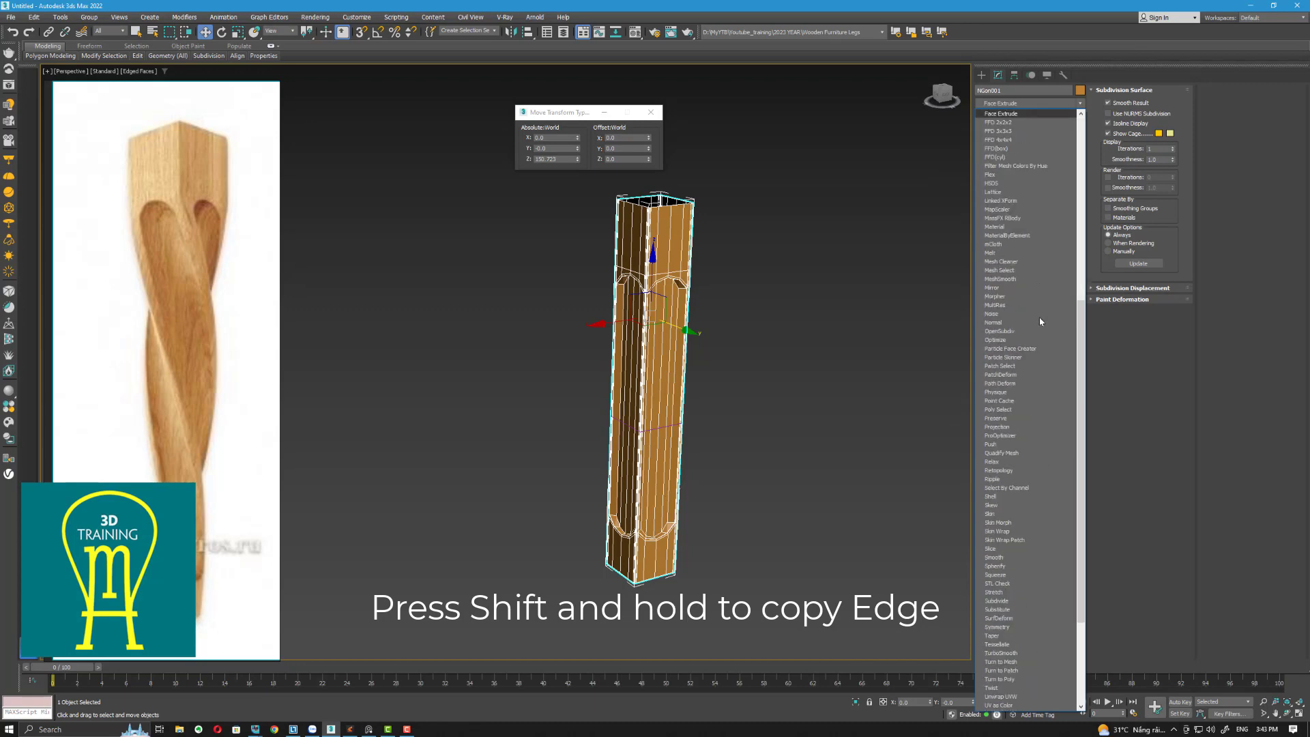
pyautogui.click(853, 285)
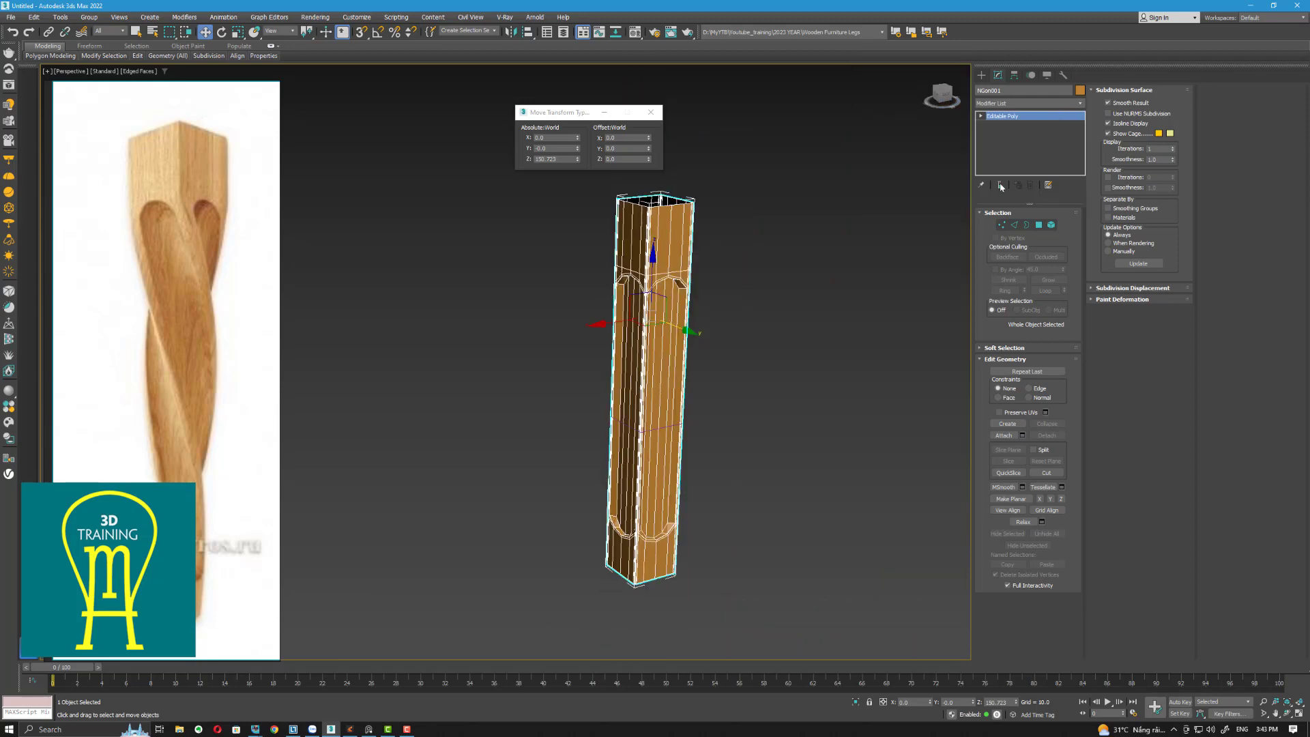
pyautogui.click(1014, 225)
pyautogui.click(1039, 104)
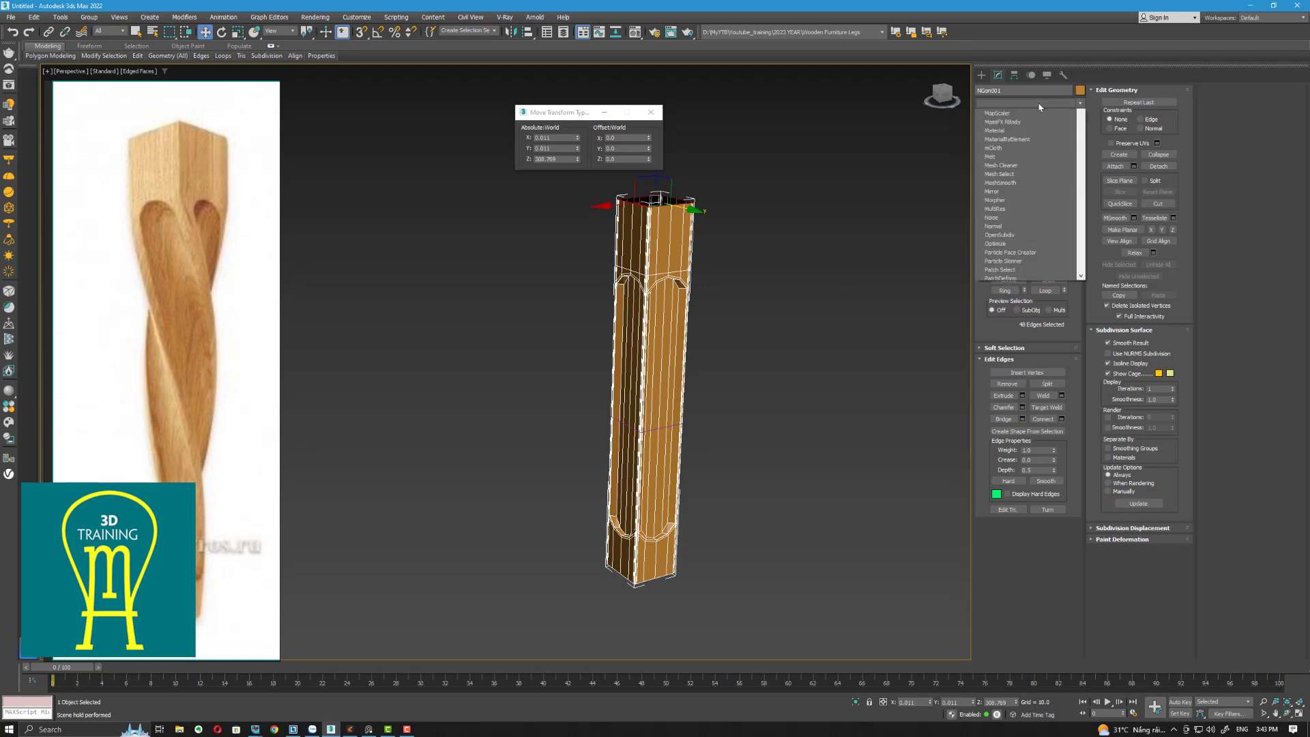
pyautogui.click(865, 146)
pyautogui.click(1014, 224)
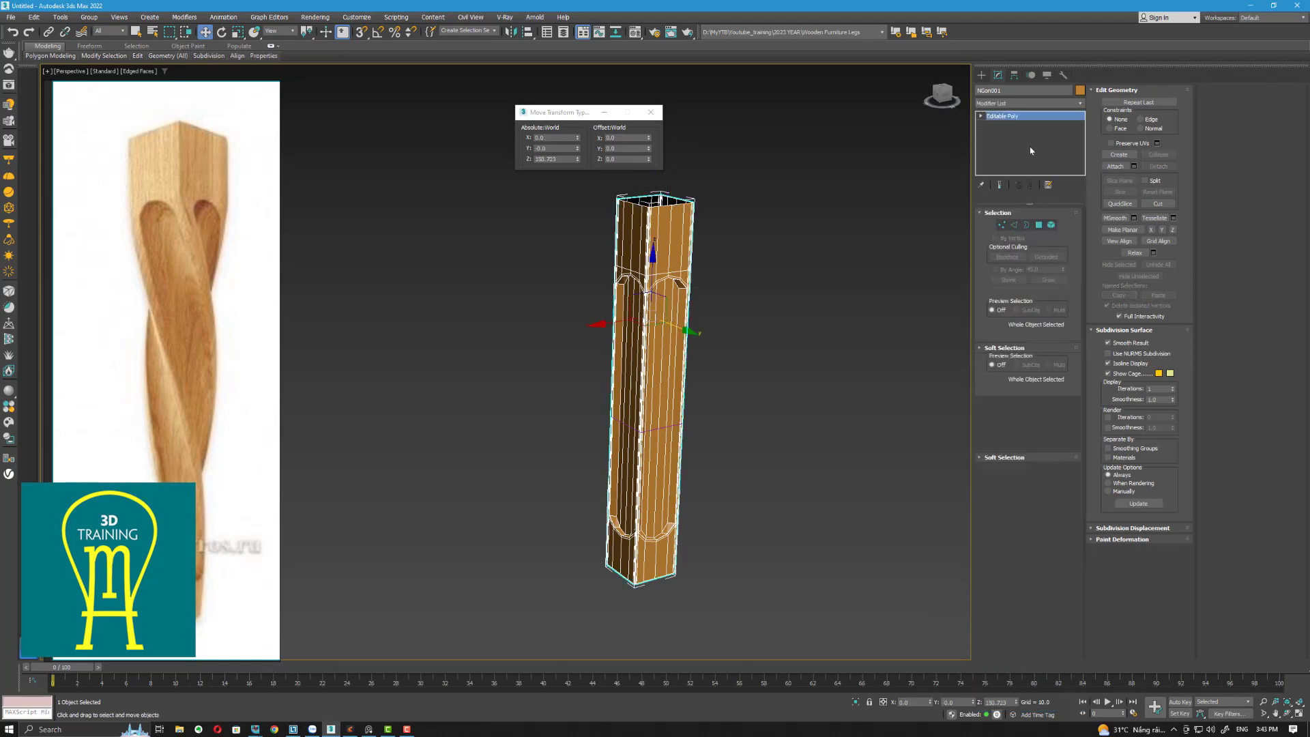
# Step: Add an FFD 2x2x2 modifier to the whole leg and open its control points for editing
pyautogui.click(1033, 103)
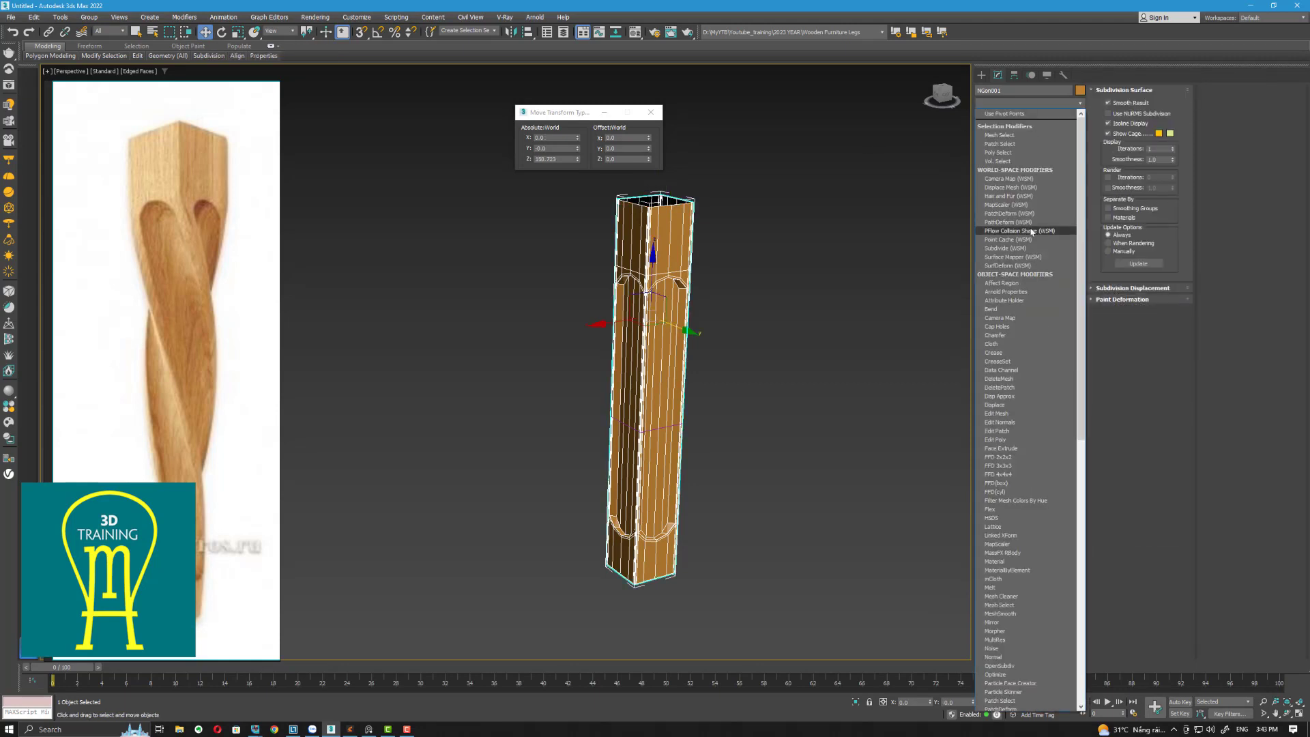
pyautogui.press('f')
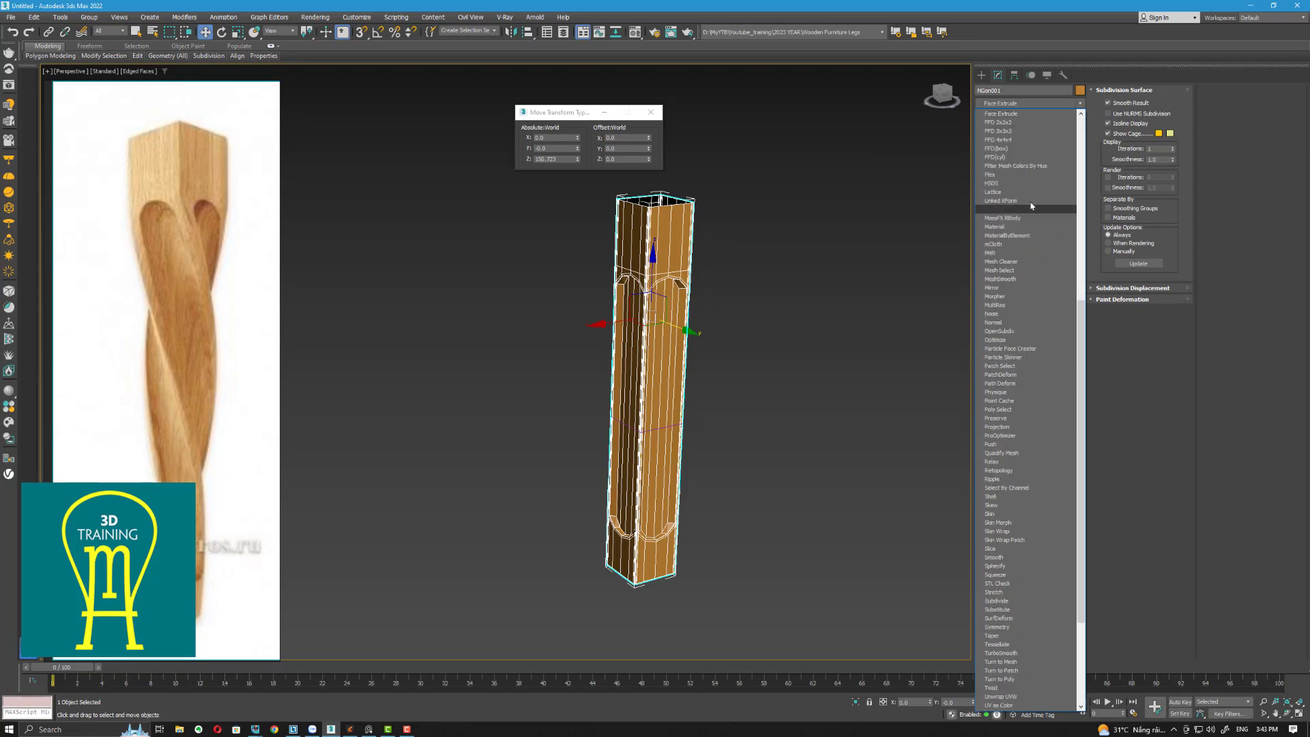
pyautogui.click(1026, 124)
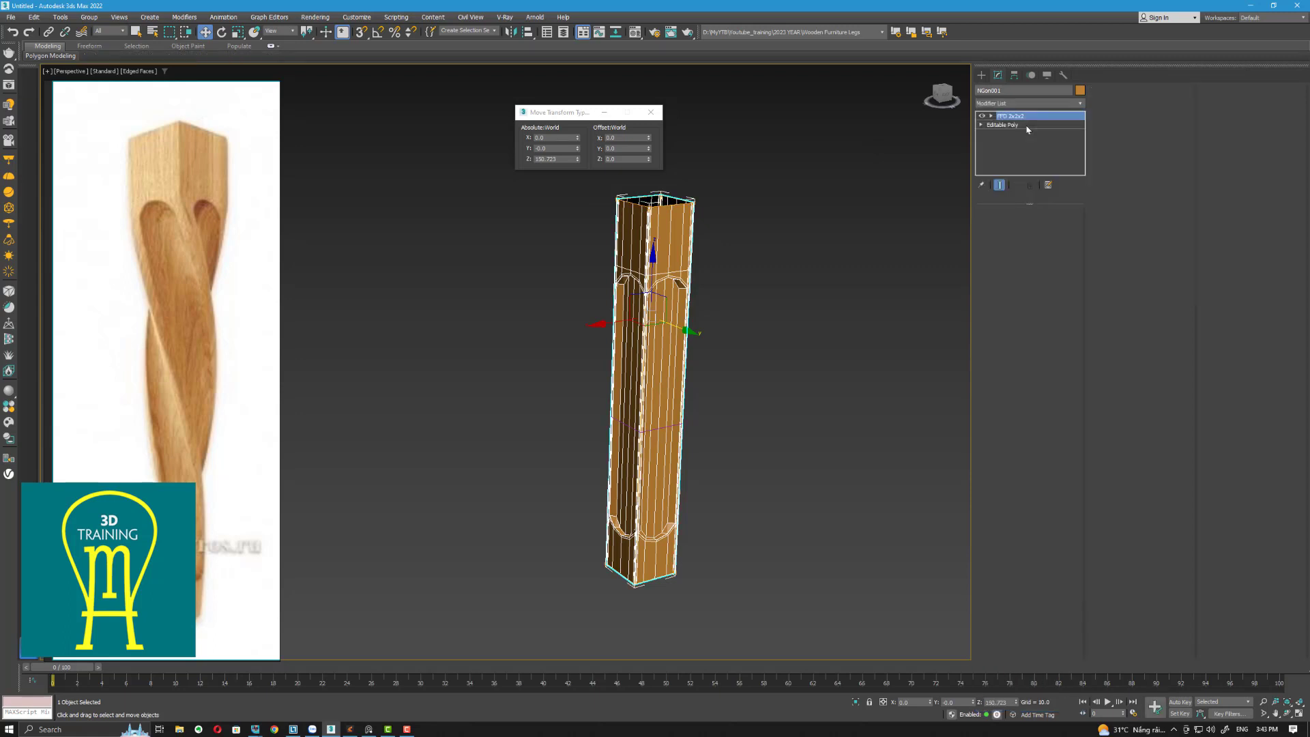
pyautogui.click(991, 117)
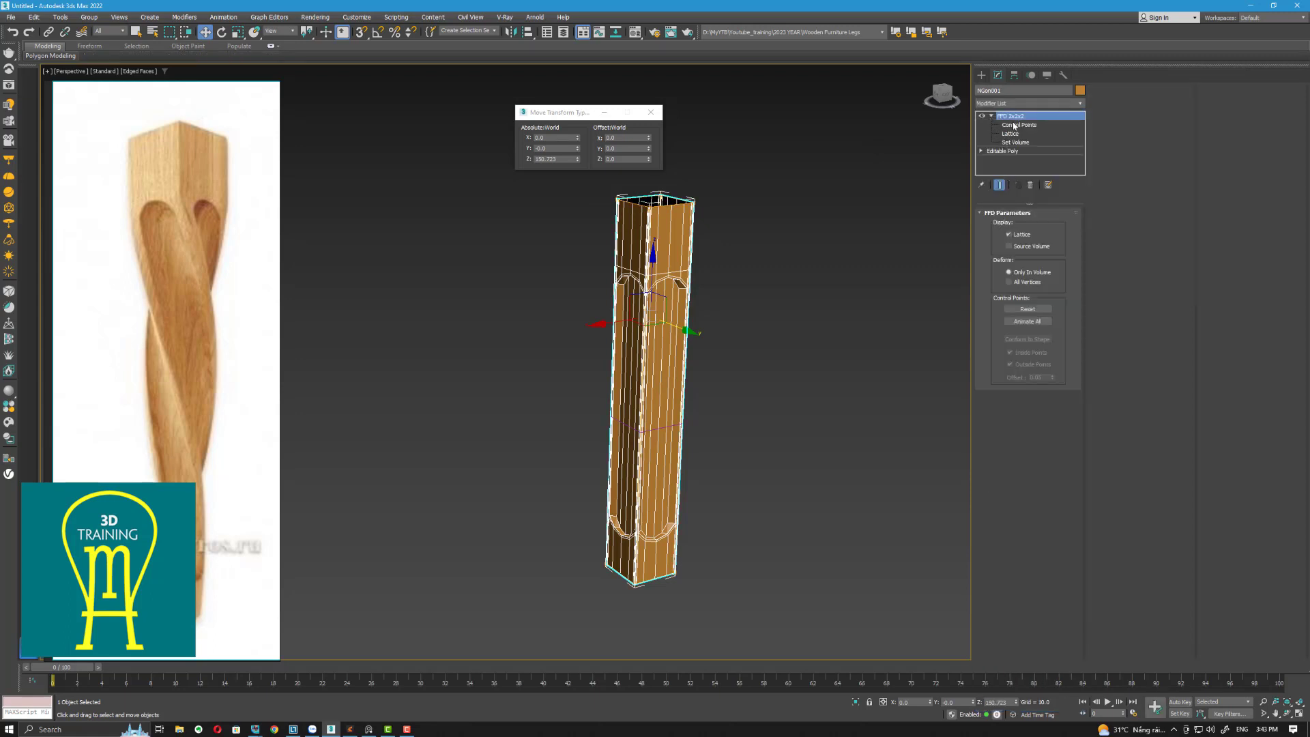
pyautogui.click(1015, 126)
# Step: Scale the FFD control points at the leg's bottom end inward to taper the leg downward, and leave control point editing
pyautogui.moveTo(690, 596); pyautogui.dragTo(770, 610)
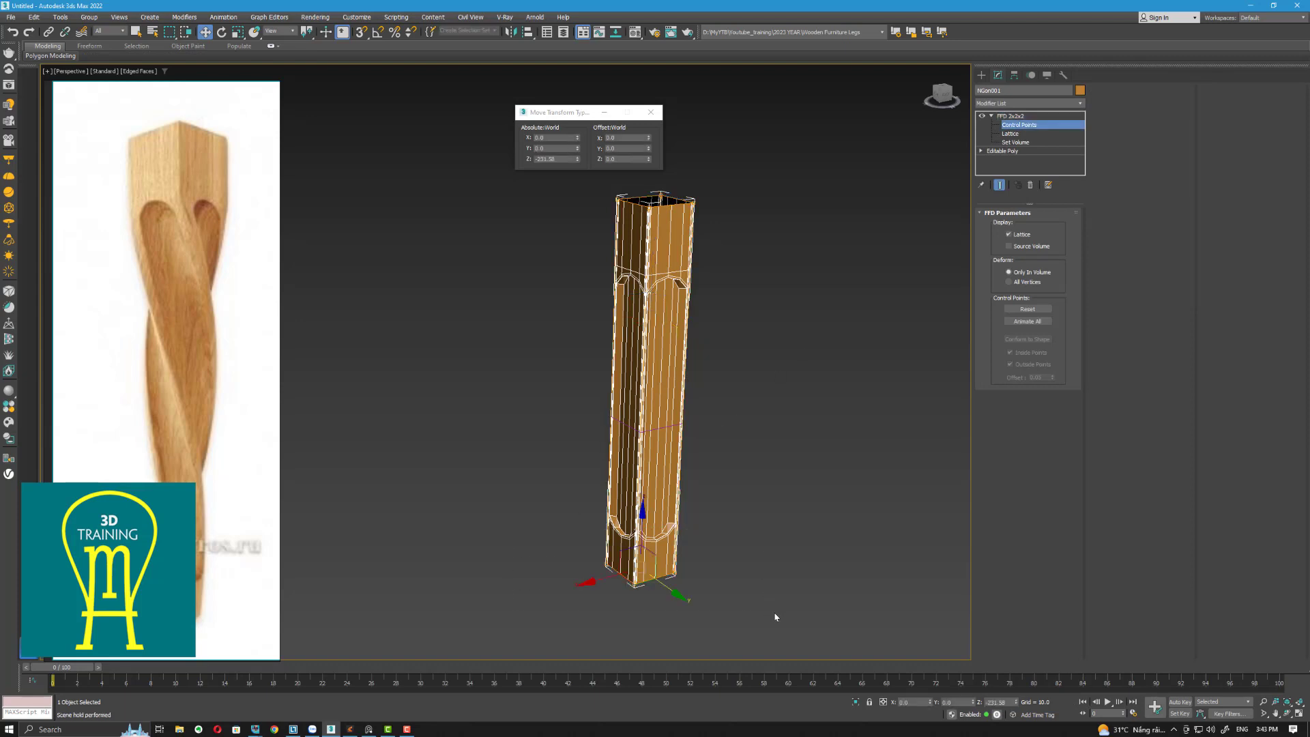
pyautogui.keyDown('alt'); pyautogui.moveTo(771, 611); pyautogui.dragTo(800, 543, button='middle'); pyautogui.keyUp('alt')
pyautogui.click(238, 31)
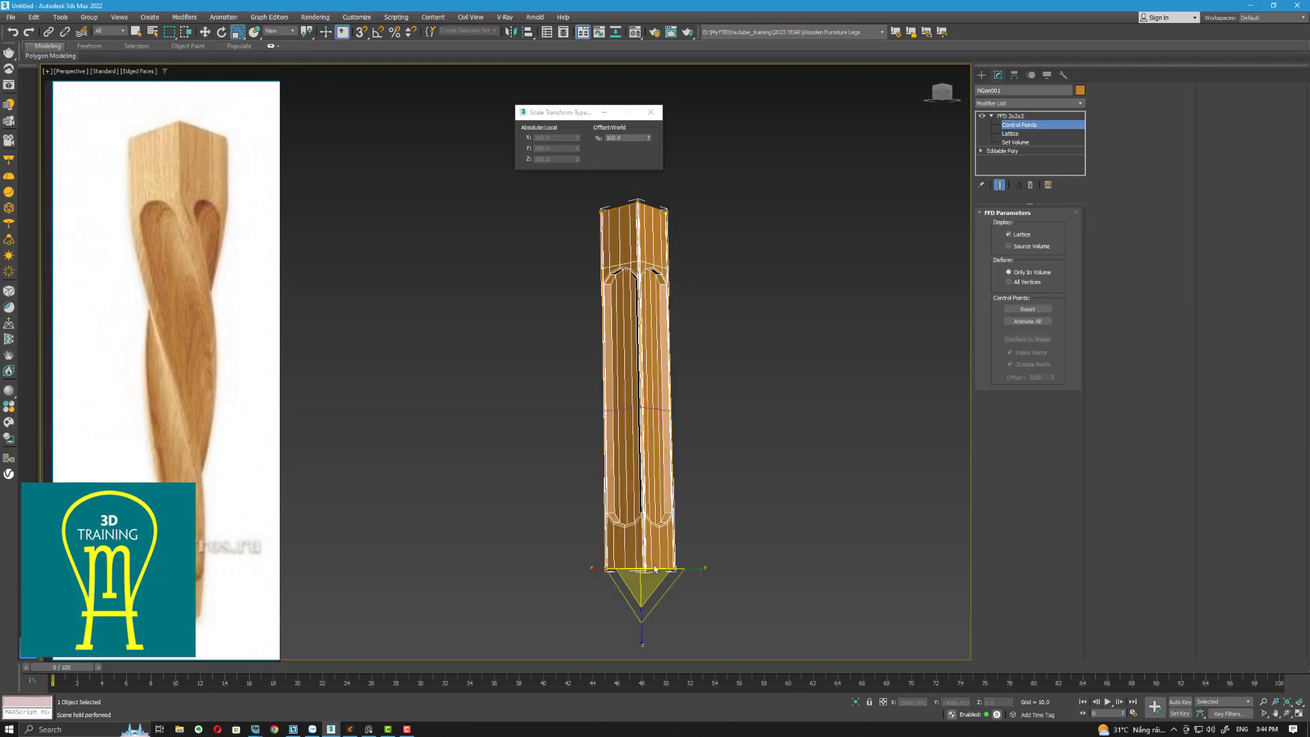
pyautogui.moveTo(634, 588); pyautogui.dragTo(606, 609)
pyautogui.keyDown('alt'); pyautogui.moveTo(606, 609); pyautogui.dragTo(689, 550, button='middle'); pyautogui.keyUp('alt')
pyautogui.moveTo(632, 556)
pyautogui.mouseDown()
pyautogui.moveTo(631, 574)
pyautogui.moveTo(644, 564)
pyautogui.mouseUp()
pyautogui.click(722, 409)
pyautogui.click(1015, 115)
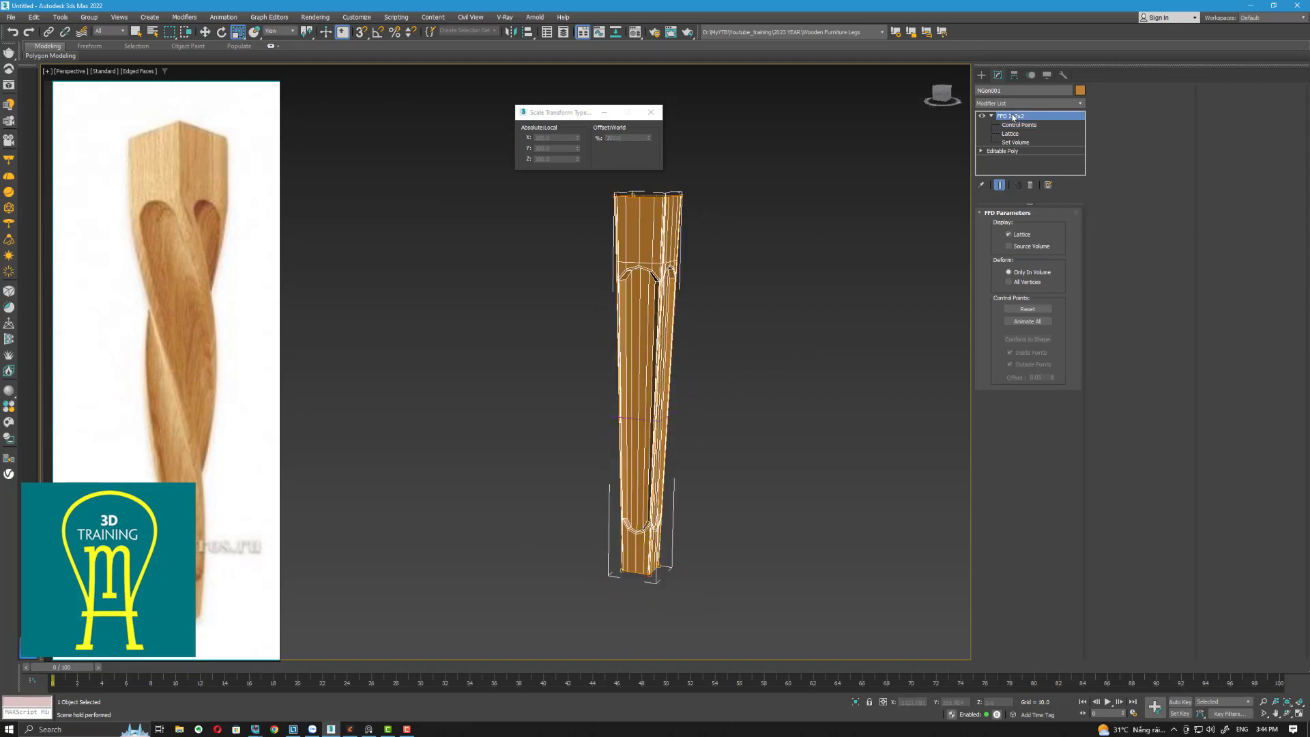
pyautogui.keyDown('alt'); pyautogui.moveTo(781, 331); pyautogui.dragTo(770, 311, button='middle'); pyautogui.keyUp('alt')
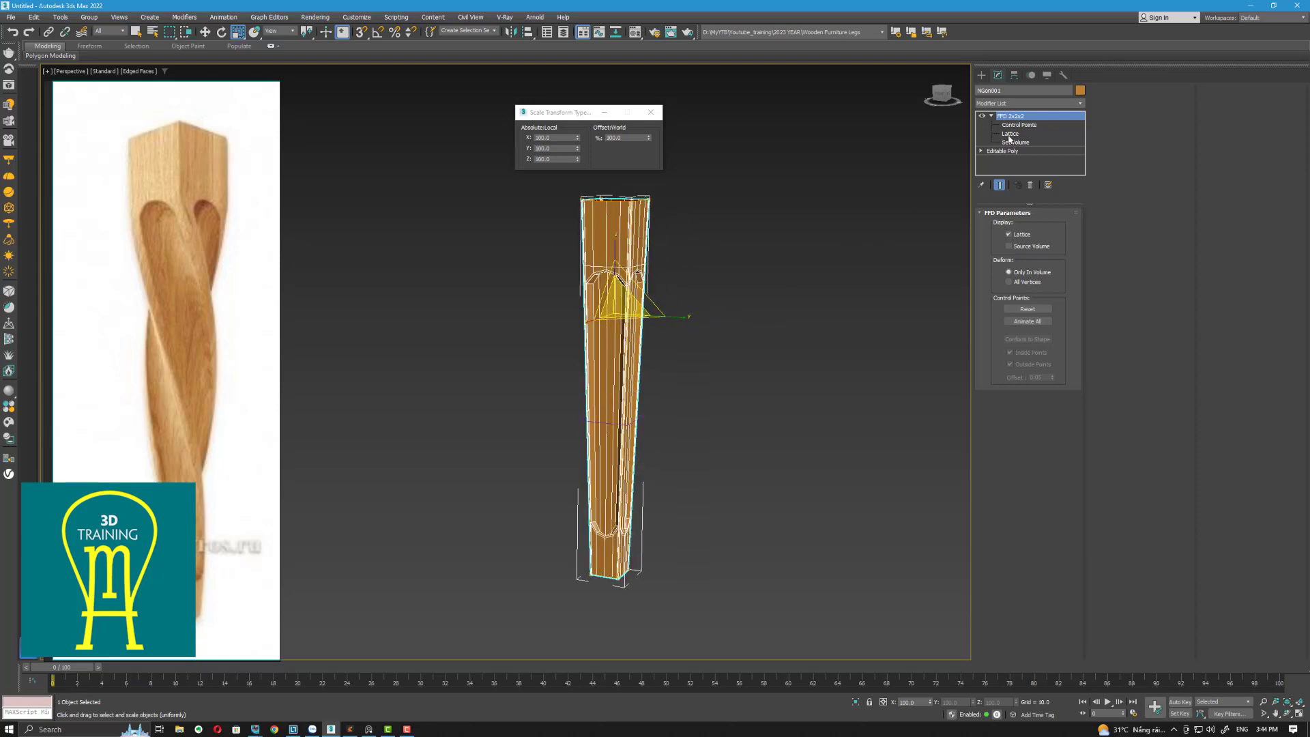
# Step: Add an Edit Poly modifier and connect the long vertical edges between the upper and lower arches with 3 segments
pyautogui.click(992, 103)
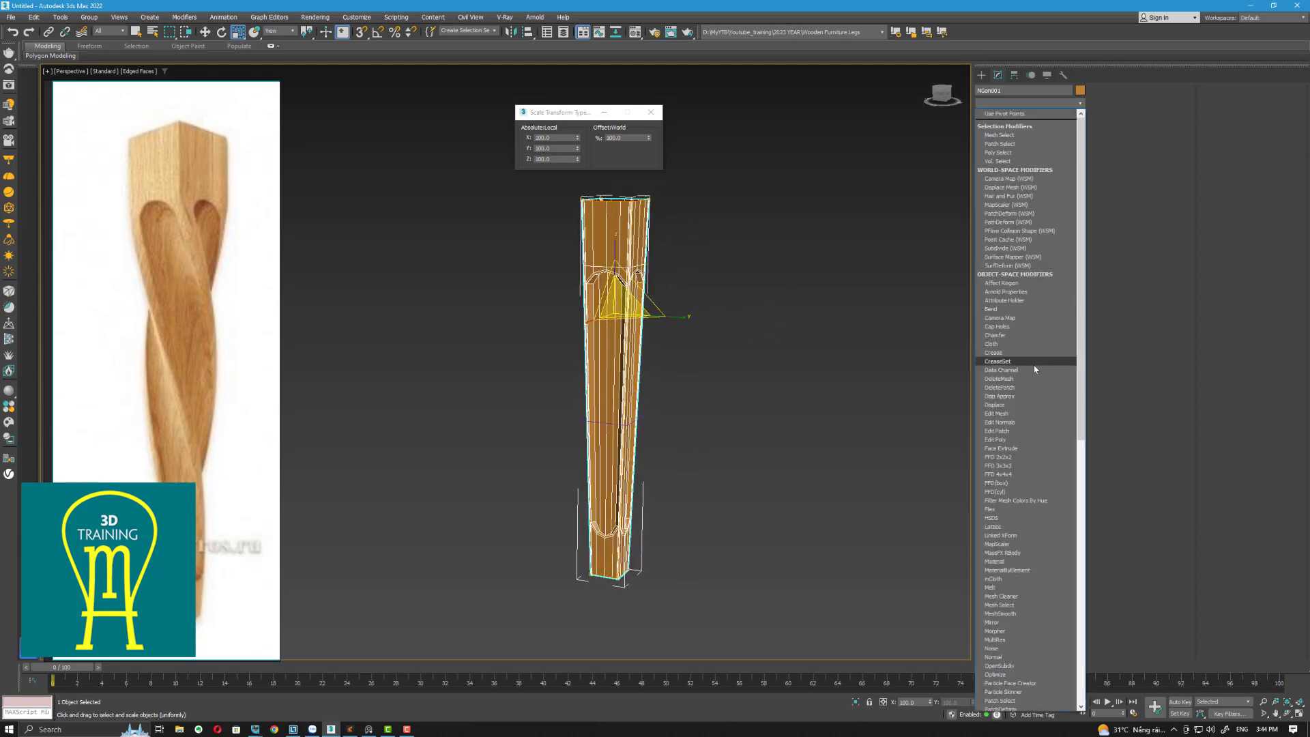
pyautogui.press('e')
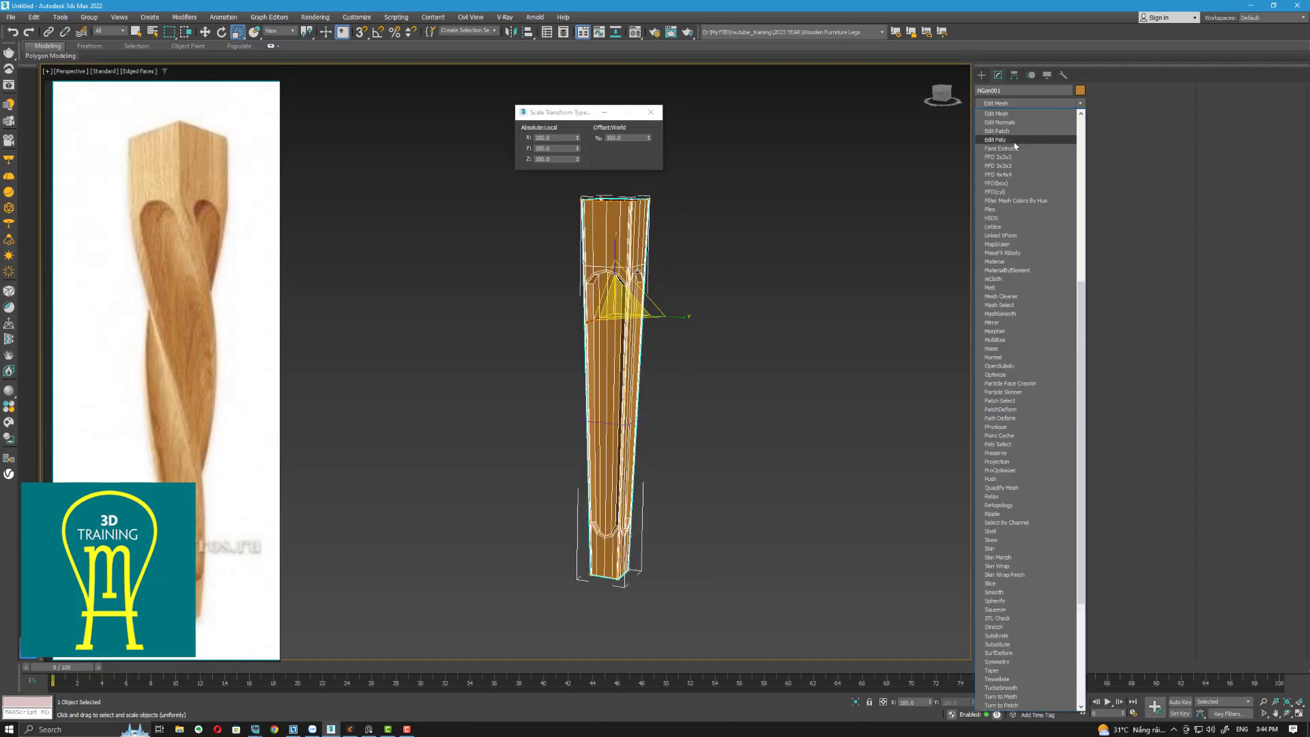
pyautogui.click(1014, 144)
pyautogui.click(1014, 294)
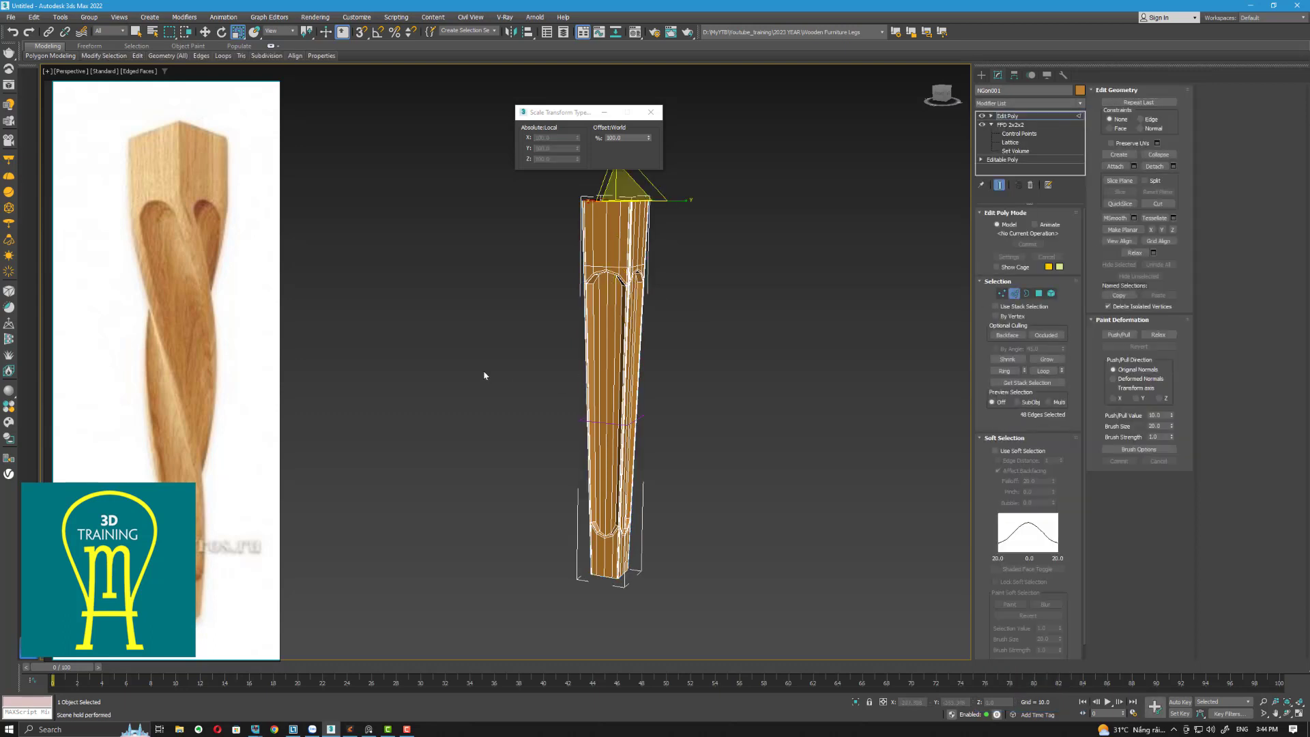
pyautogui.moveTo(485, 375); pyautogui.dragTo(819, 420)
pyautogui.click(1062, 498)
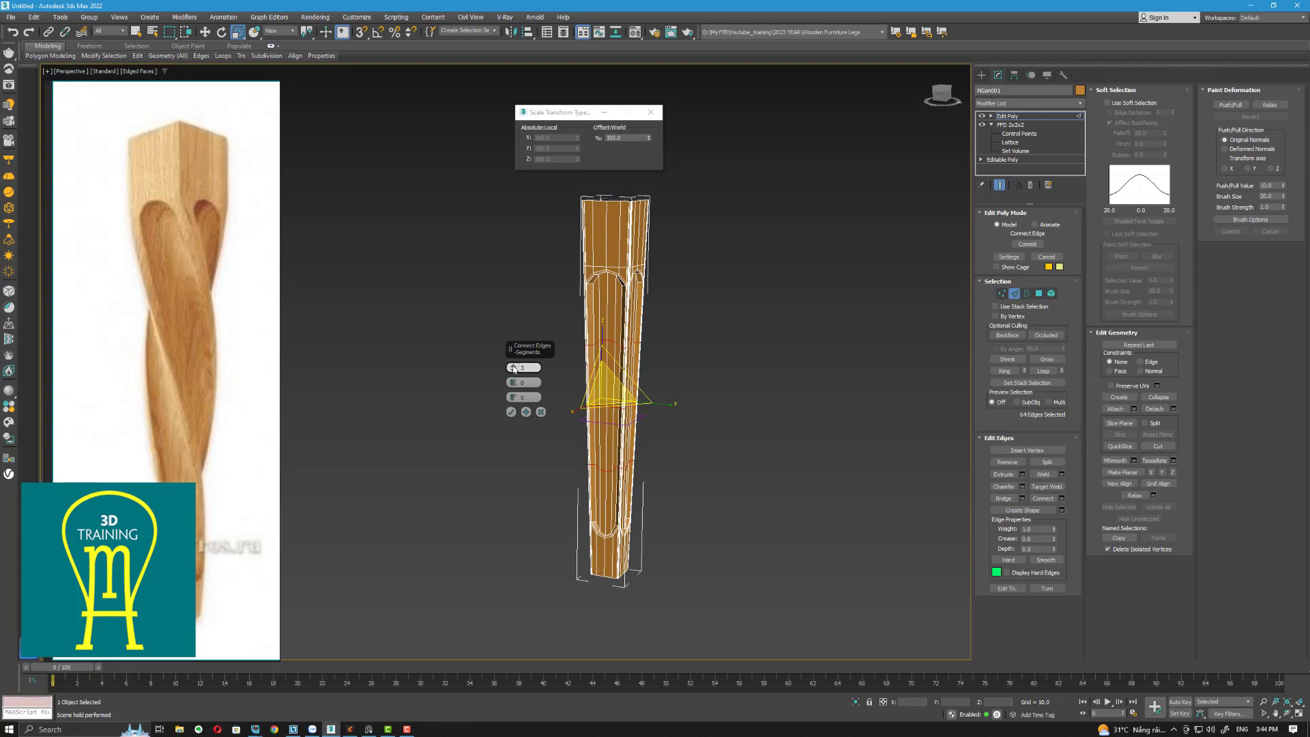
pyautogui.click(511, 412)
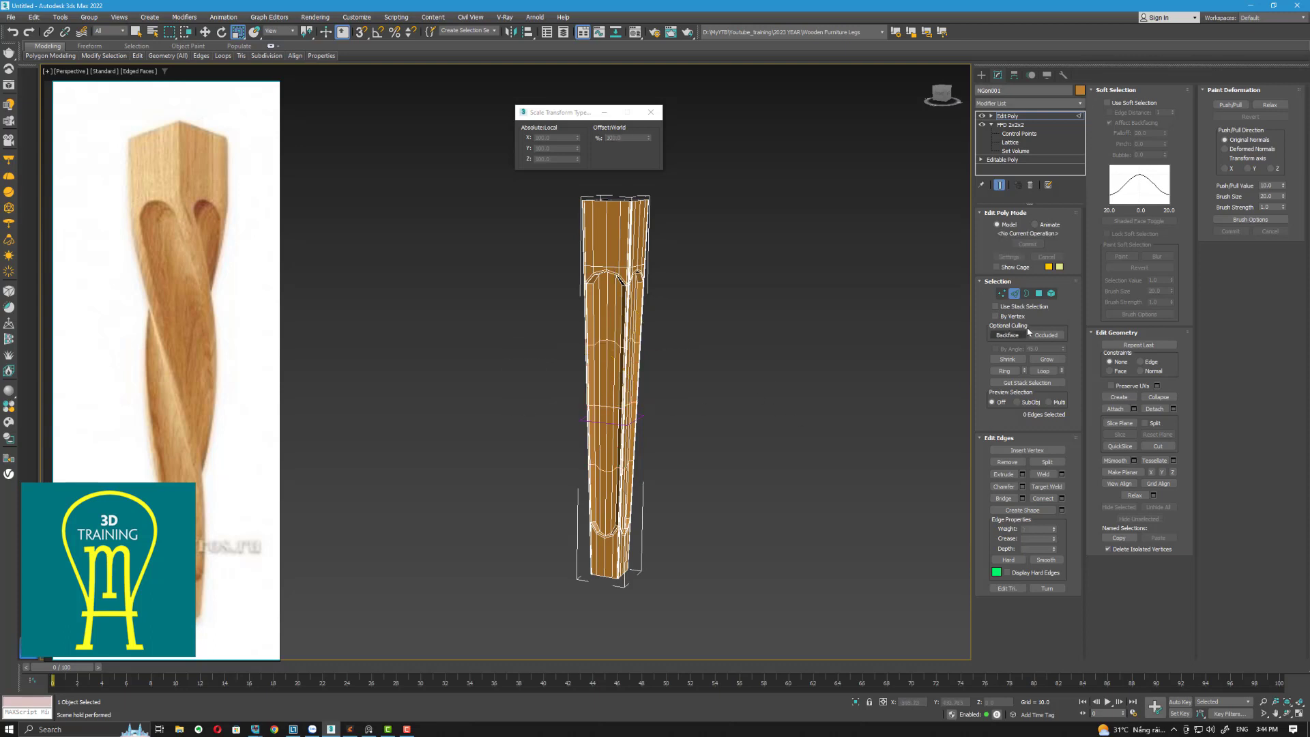
pyautogui.click(1014, 293)
# Step: Add a TurboSmooth modifier to the tapered leg and move the floating transform dialog away from the model
pyautogui.click(1035, 104)
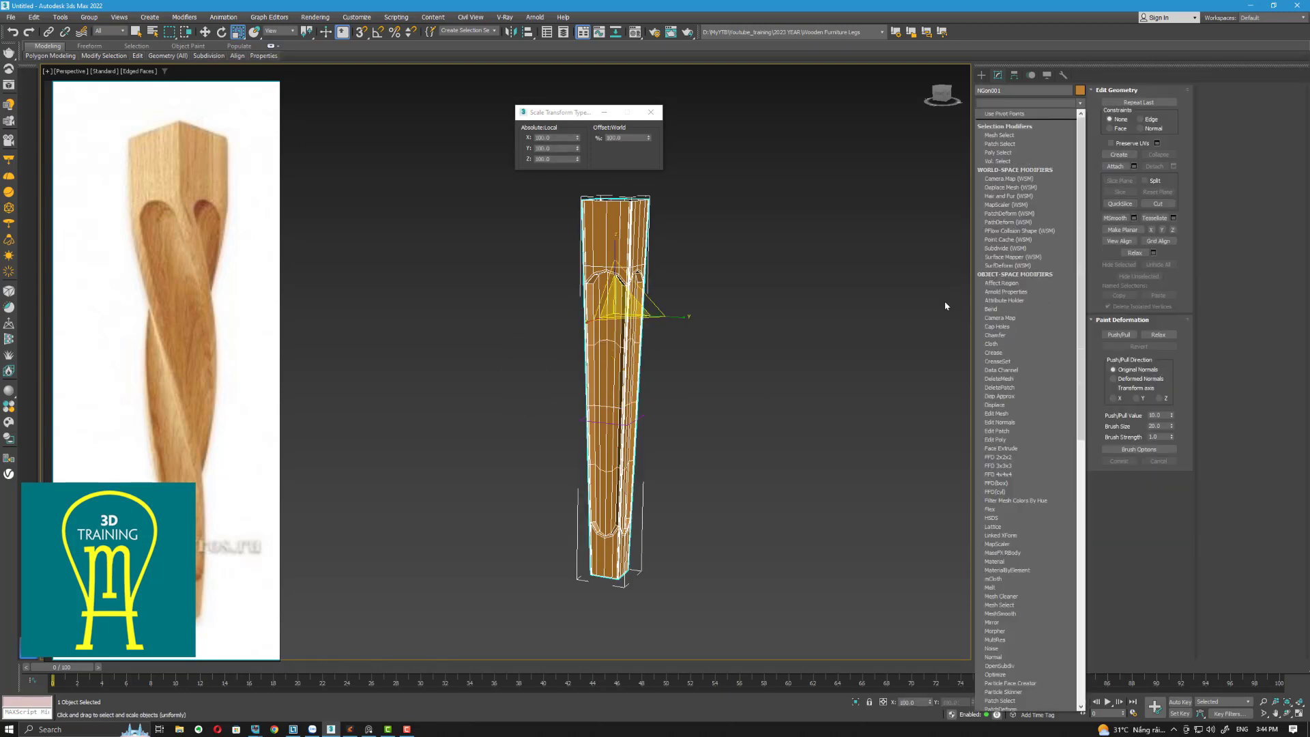
pyautogui.scroll(-15, 1025, 507)
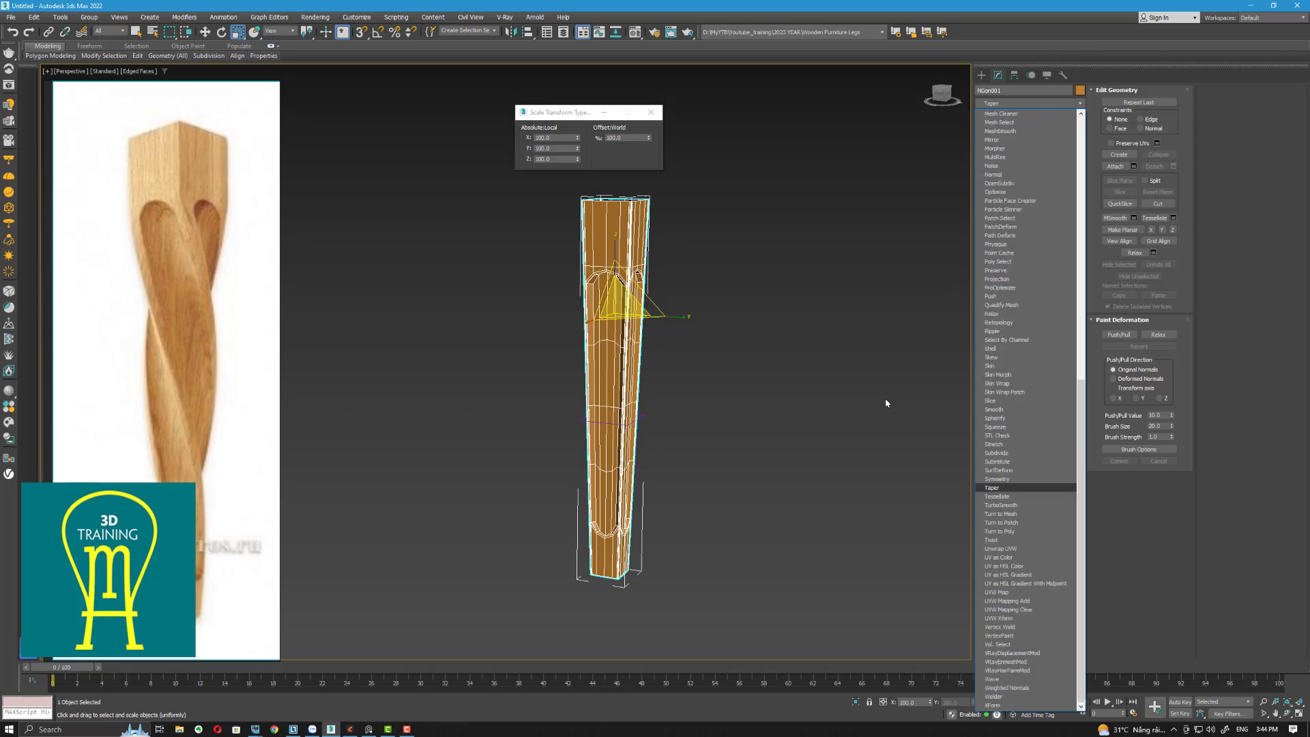
pyautogui.click(1025, 508)
pyautogui.moveTo(566, 112); pyautogui.dragTo(371, 123)
pyautogui.moveTo(685, 390)
pyautogui.keyDown('alt'); pyautogui.mouseDown(button='middle')
pyautogui.moveTo(670, 389)
pyautogui.moveTo(665, 417)
pyautogui.moveTo(675, 389)
pyautogui.mouseUp(button='middle'); pyautogui.keyUp('alt')
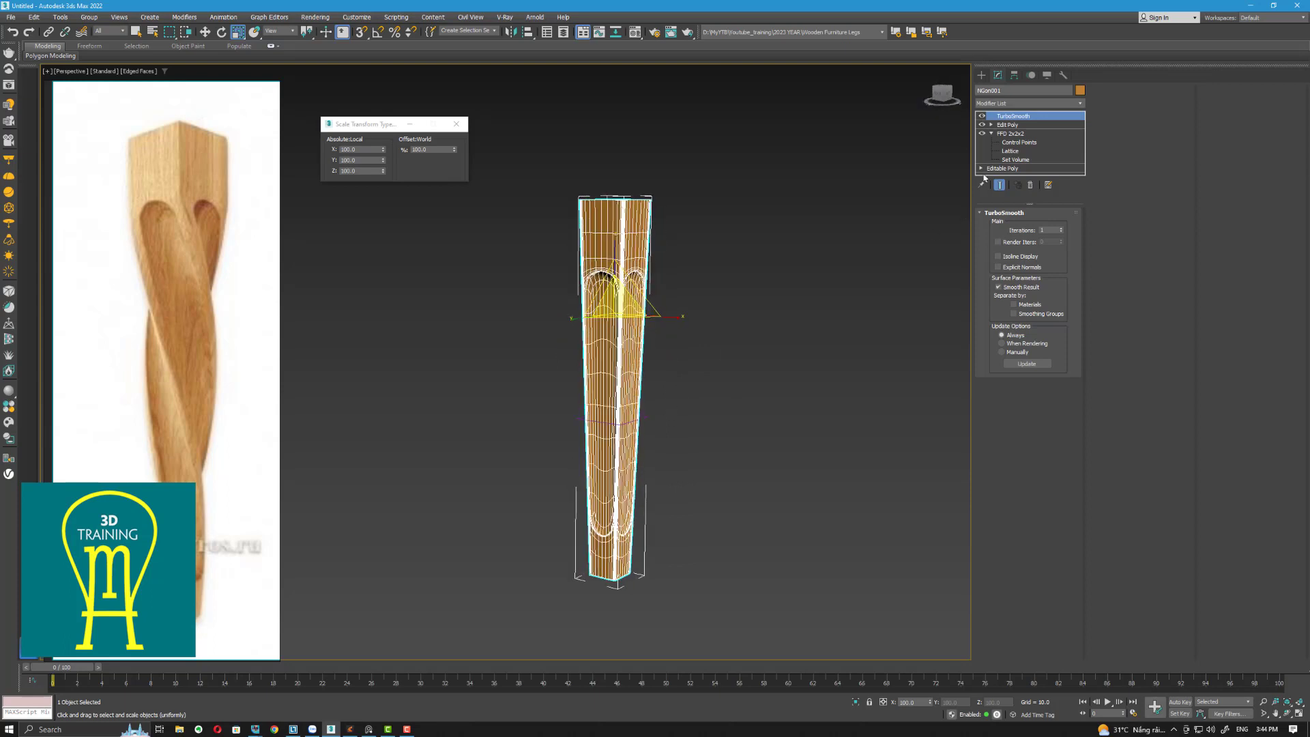
# Step: Add a Twist modifier above TurboSmooth on the leg
pyautogui.click(1028, 103)
pyautogui.scroll(-19, 897, 490)
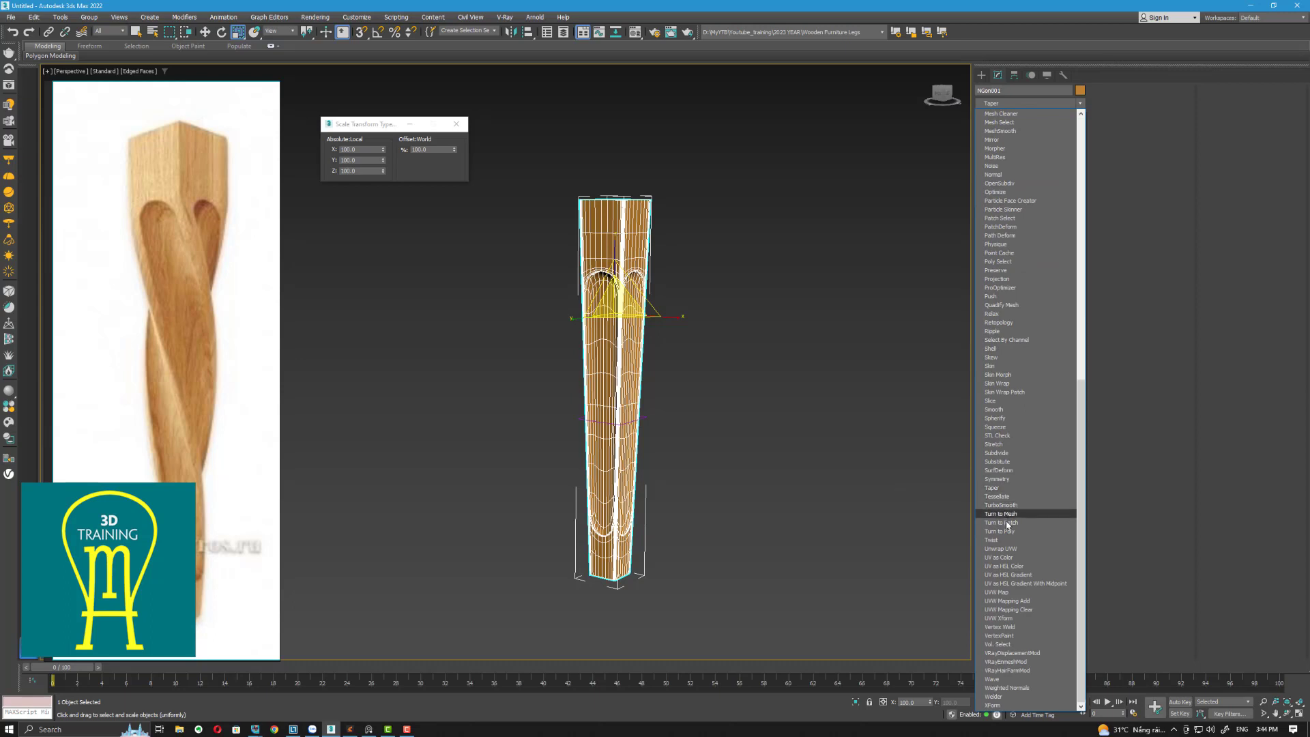
pyautogui.click(997, 540)
pyautogui.scroll(3, 709, 437)
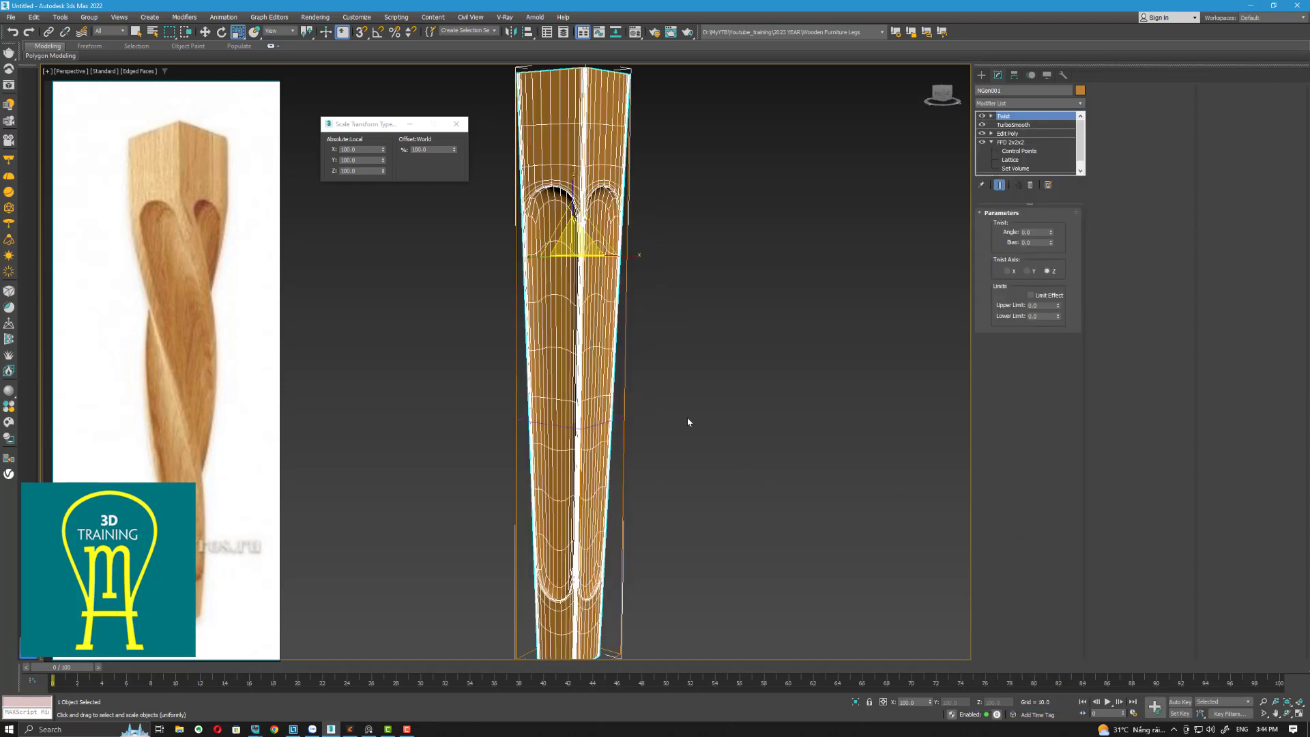
pyautogui.scroll(-3, 743, 365)
# Step: Set the twist axis to Y and the twist angle to about 155 degrees
pyautogui.click(1028, 271)
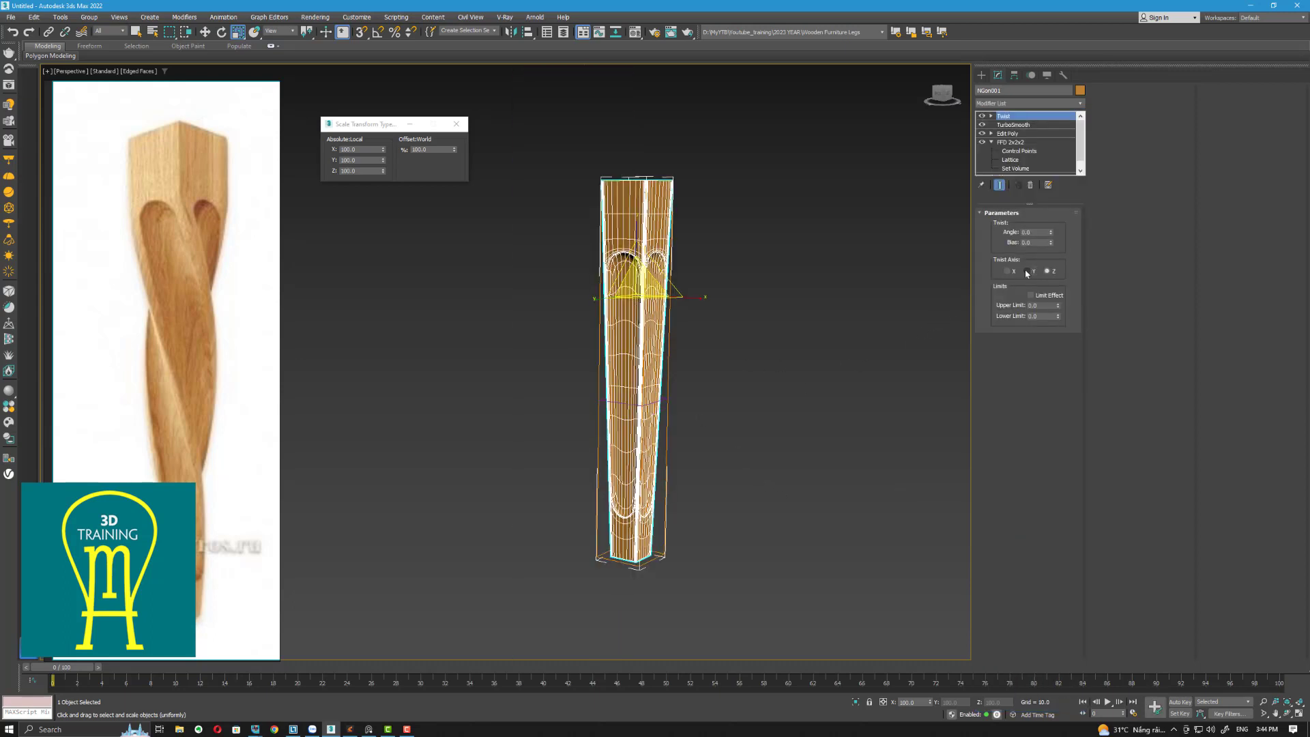
pyautogui.moveTo(1051, 233); pyautogui.dragTo(1006, 97)
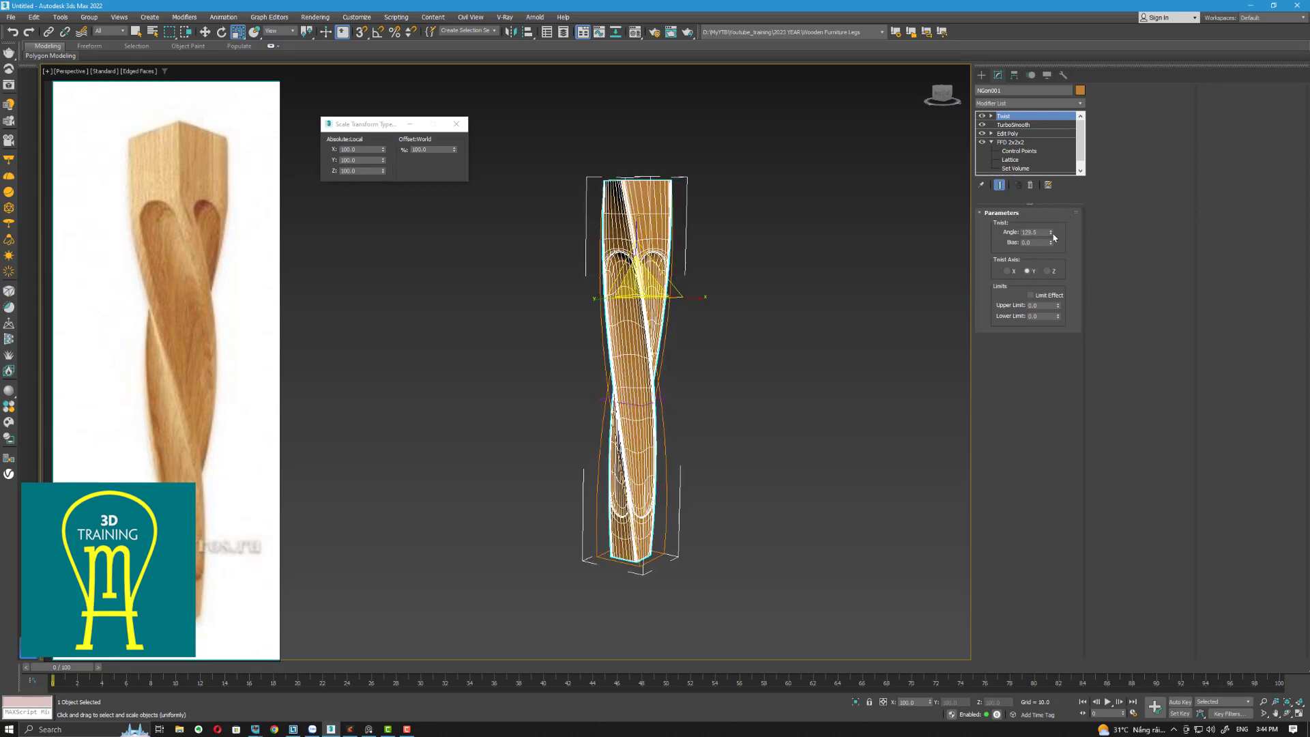
pyautogui.moveTo(1051, 233); pyautogui.dragTo(1049, 205)
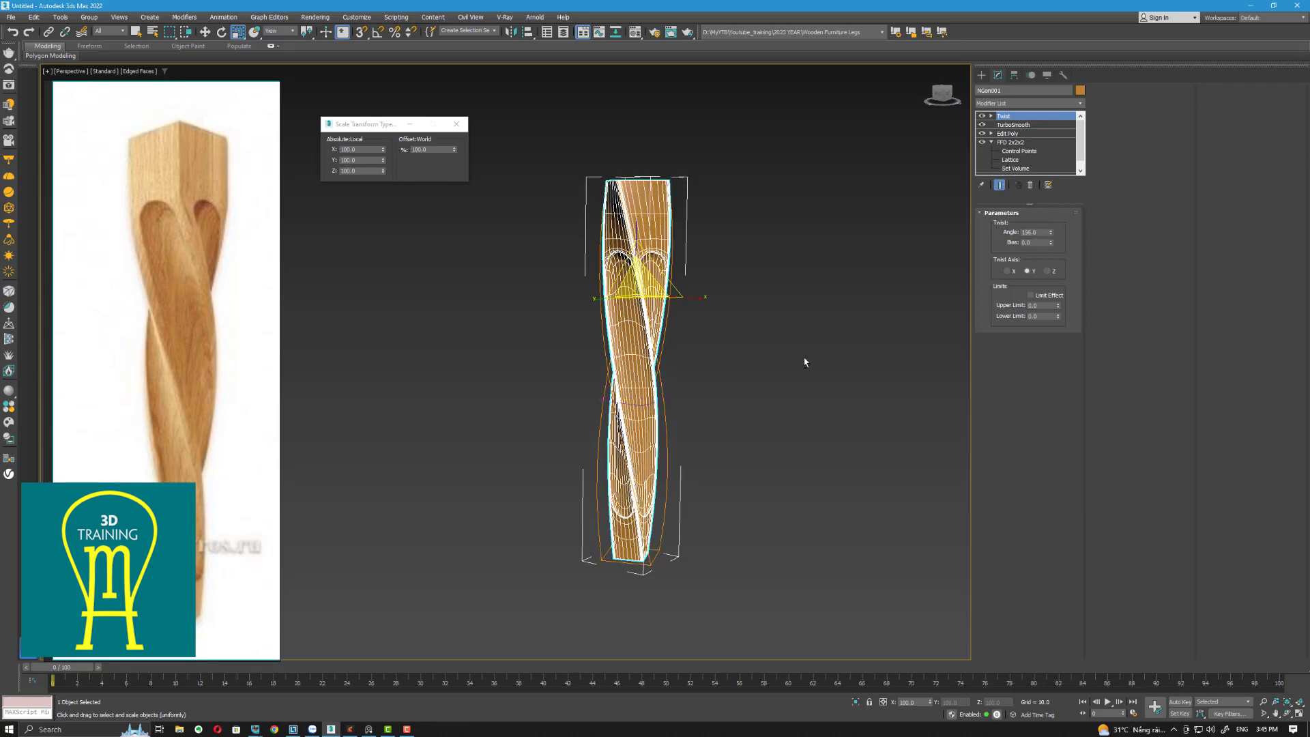
pyautogui.keyDown('alt'); pyautogui.moveTo(804, 362); pyautogui.dragTo(701, 378, button='middle'); pyautogui.keyUp('alt')
# Step: Add an Edit Poly modifier above Twist and remove the horizontal edge loop with its vertices from the block above the arches
pyautogui.click(1042, 105)
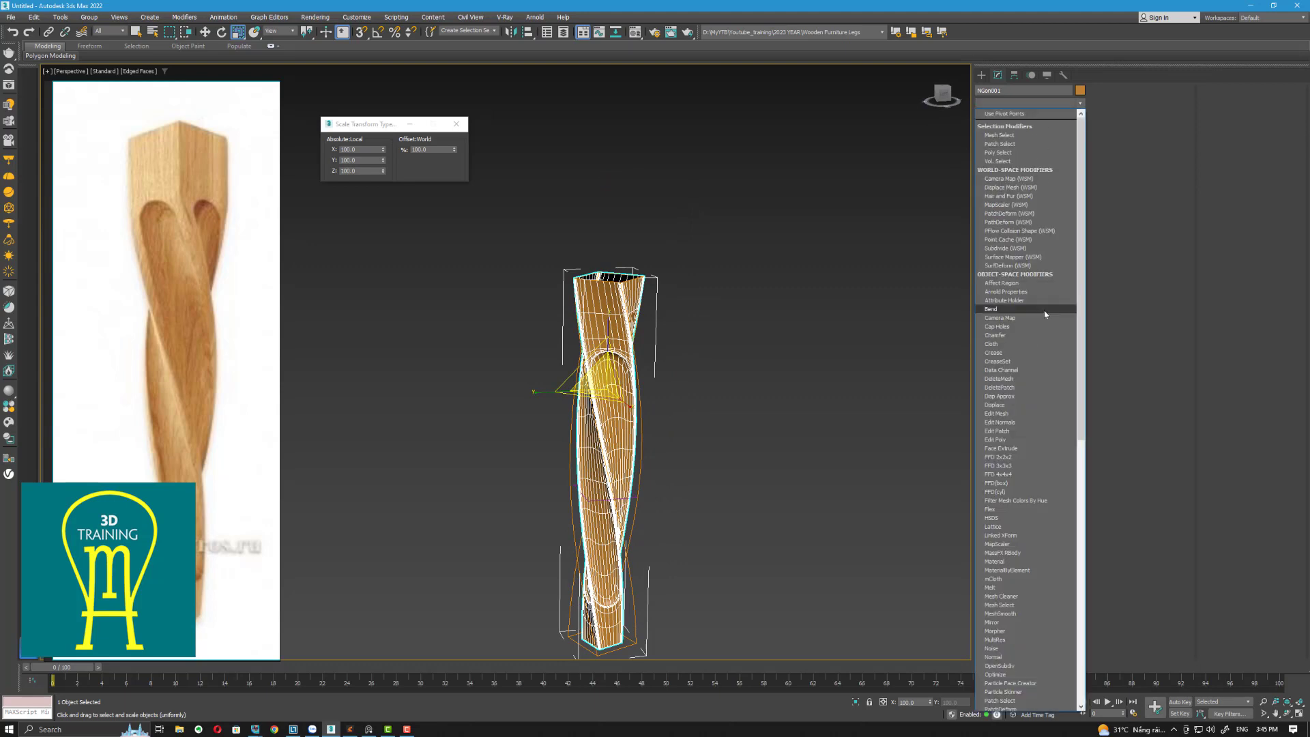
pyautogui.press('e')
pyautogui.click(1005, 141)
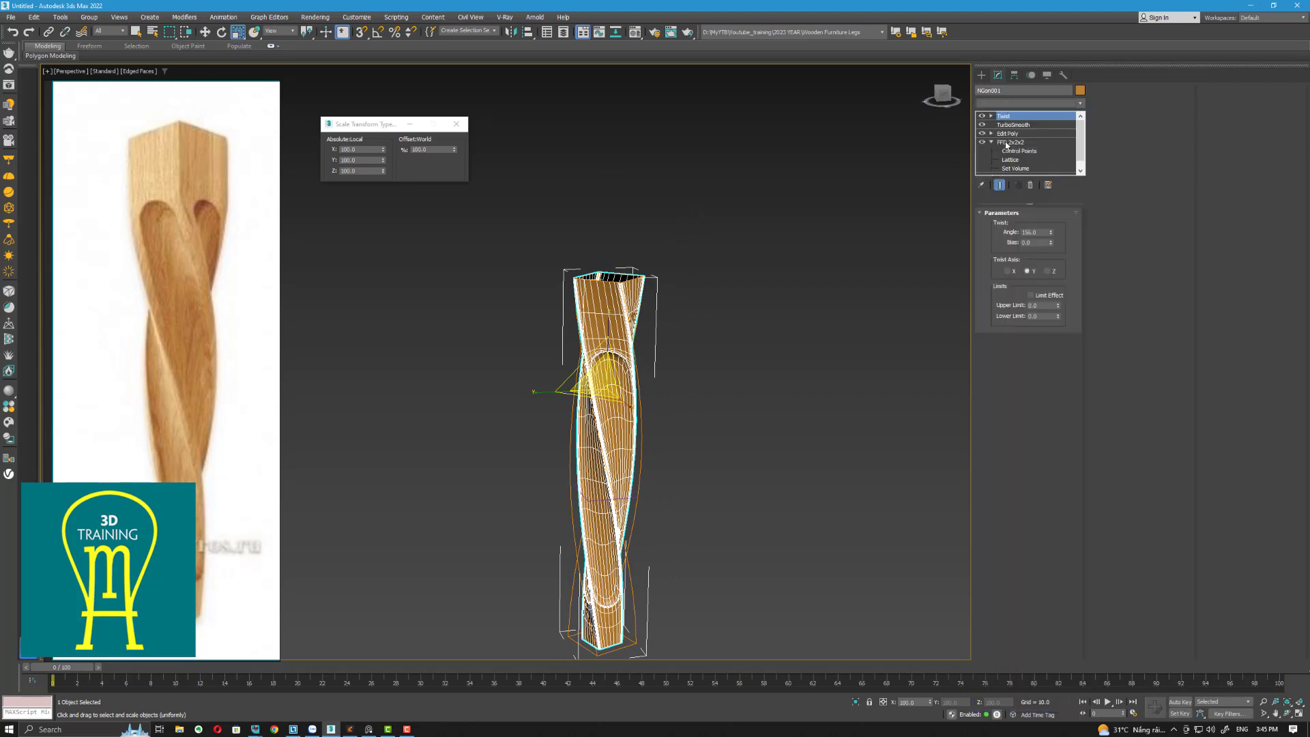
pyautogui.scroll(5, 731, 327)
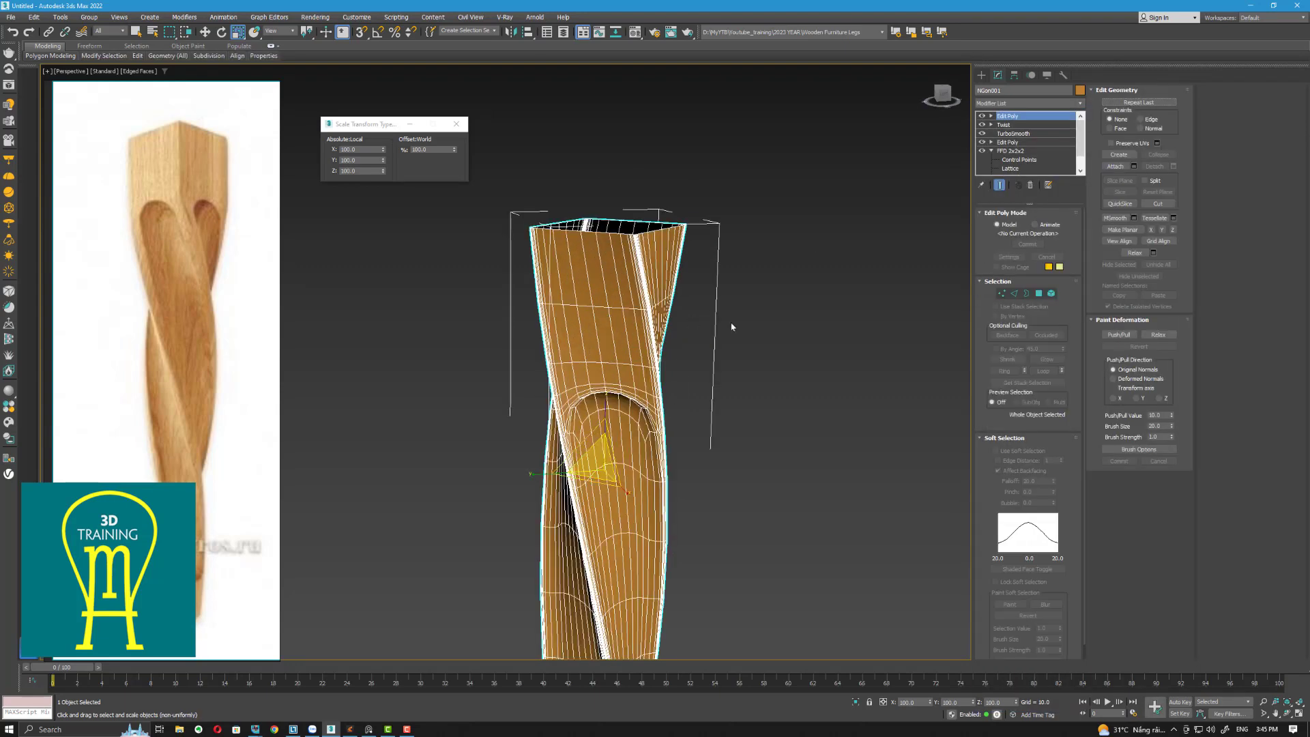
pyautogui.click(1014, 293)
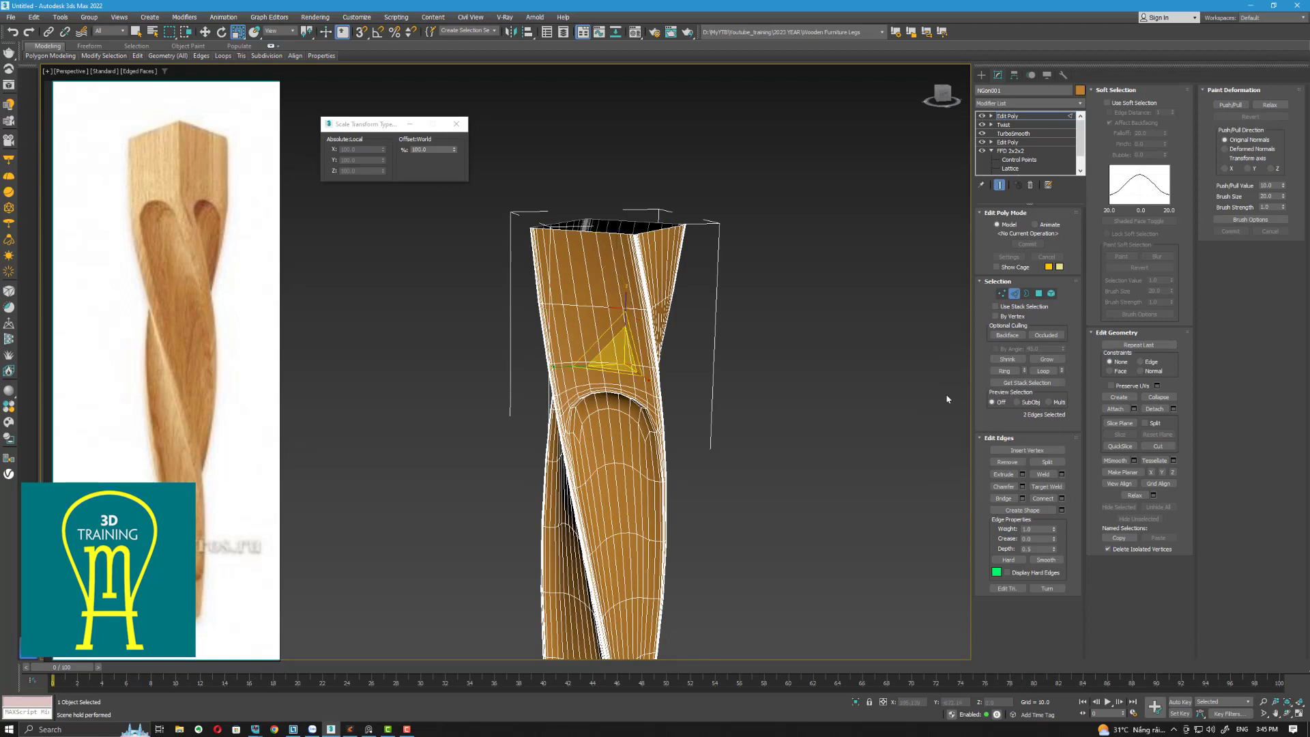
pyautogui.keyDown('ctrl'); pyautogui.click(1006, 462); pyautogui.keyUp('ctrl')
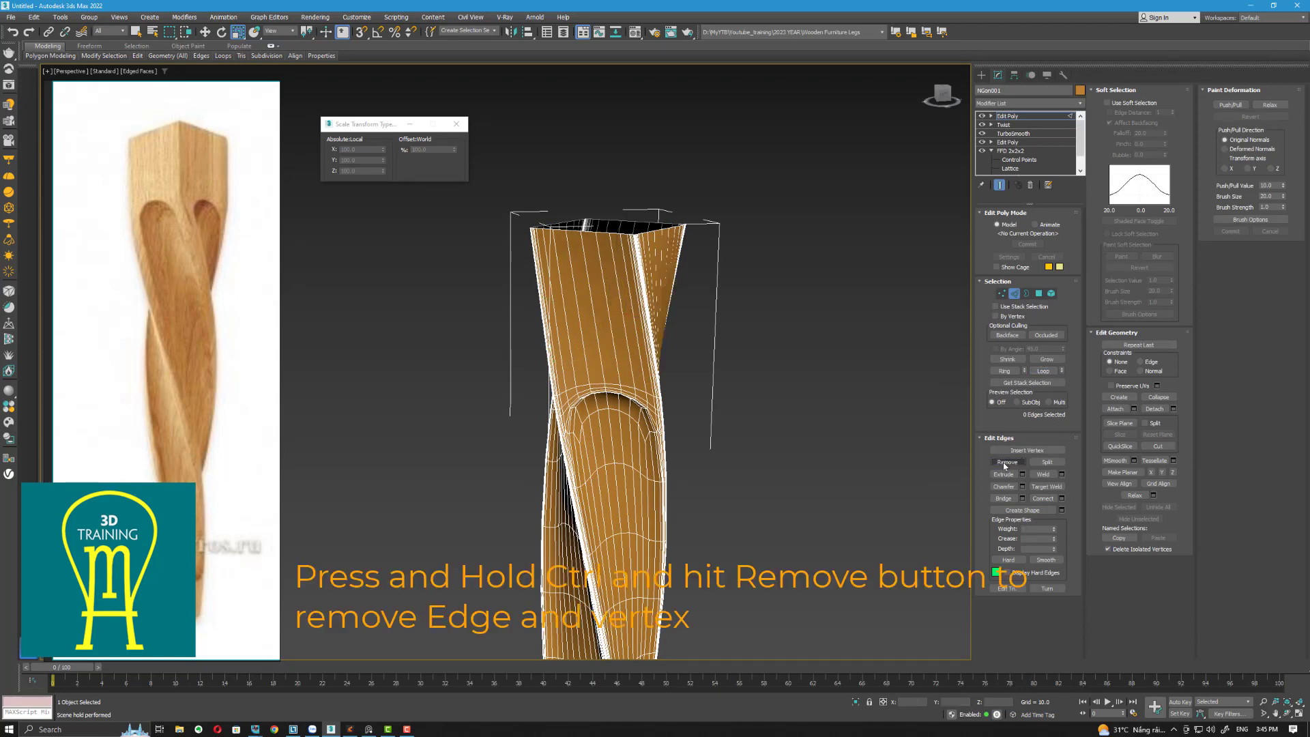
# Step: Rotate the leg's top border about the vertical axis in the front view to straighten the block above the arches, and leave border editing
pyautogui.click(1026, 293)
pyautogui.click(601, 227)
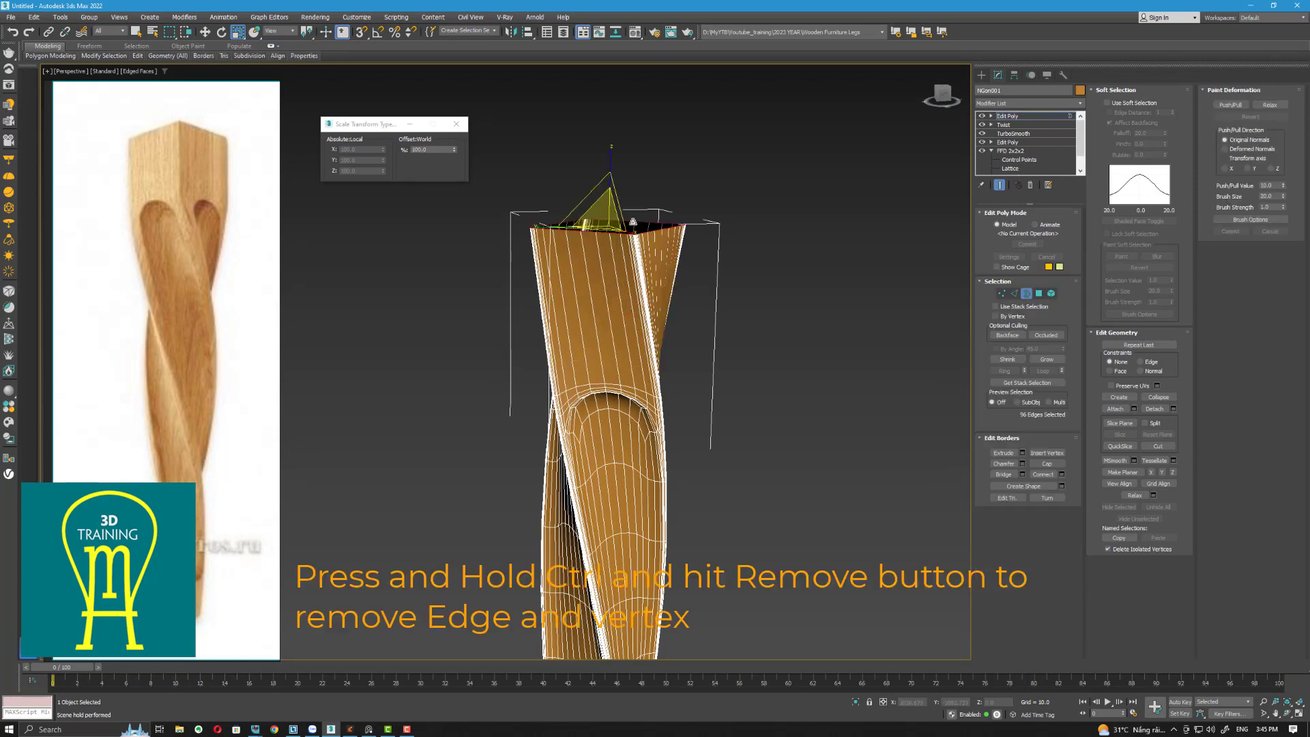
pyautogui.click(222, 31)
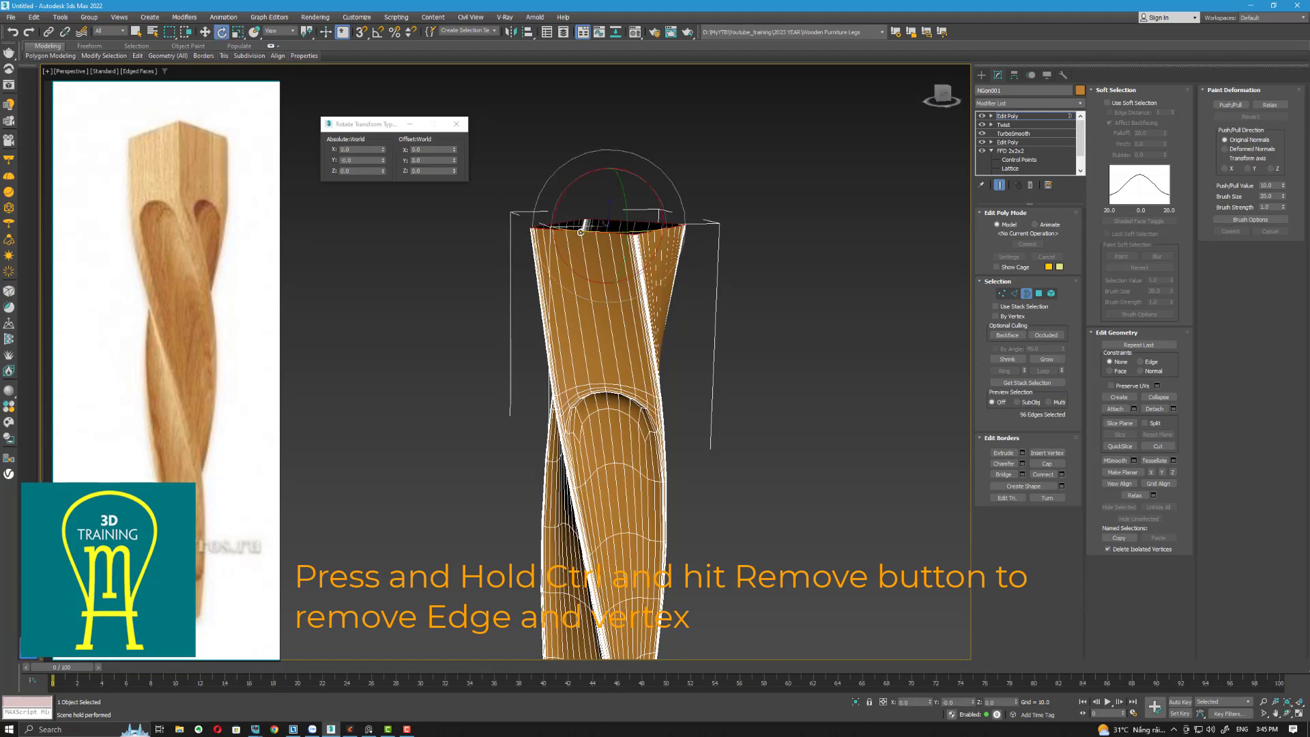
pyautogui.press('f')
pyautogui.scroll(3, 601, 234)
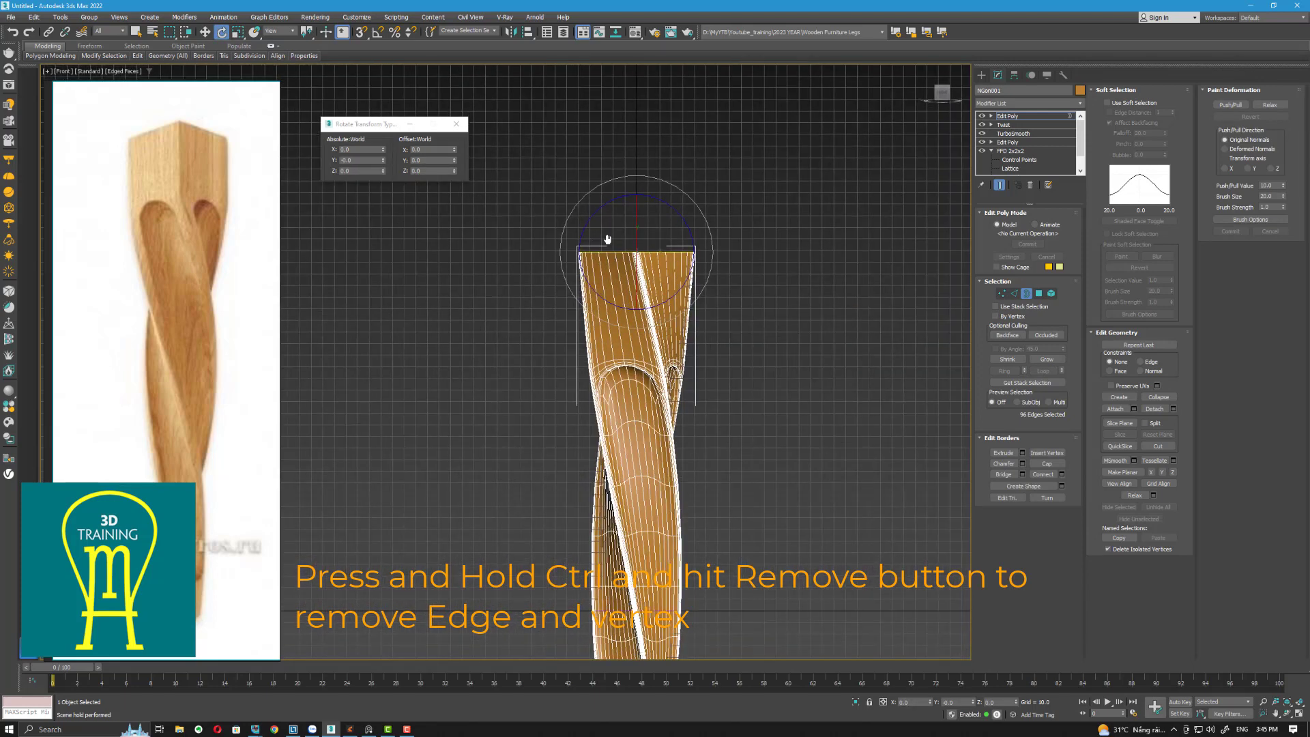
pyautogui.moveTo(614, 224); pyautogui.dragTo(643, 210)
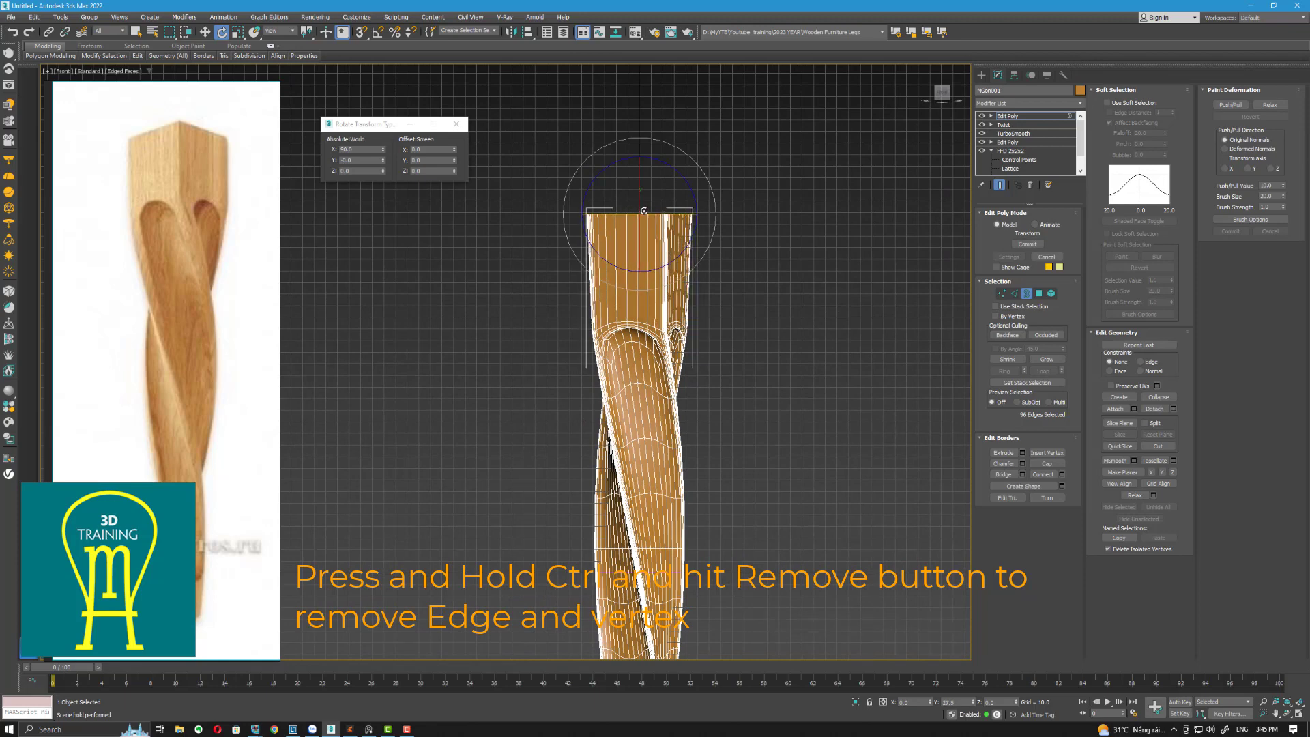
pyautogui.click(789, 395)
pyautogui.scroll(-5, 725, 275)
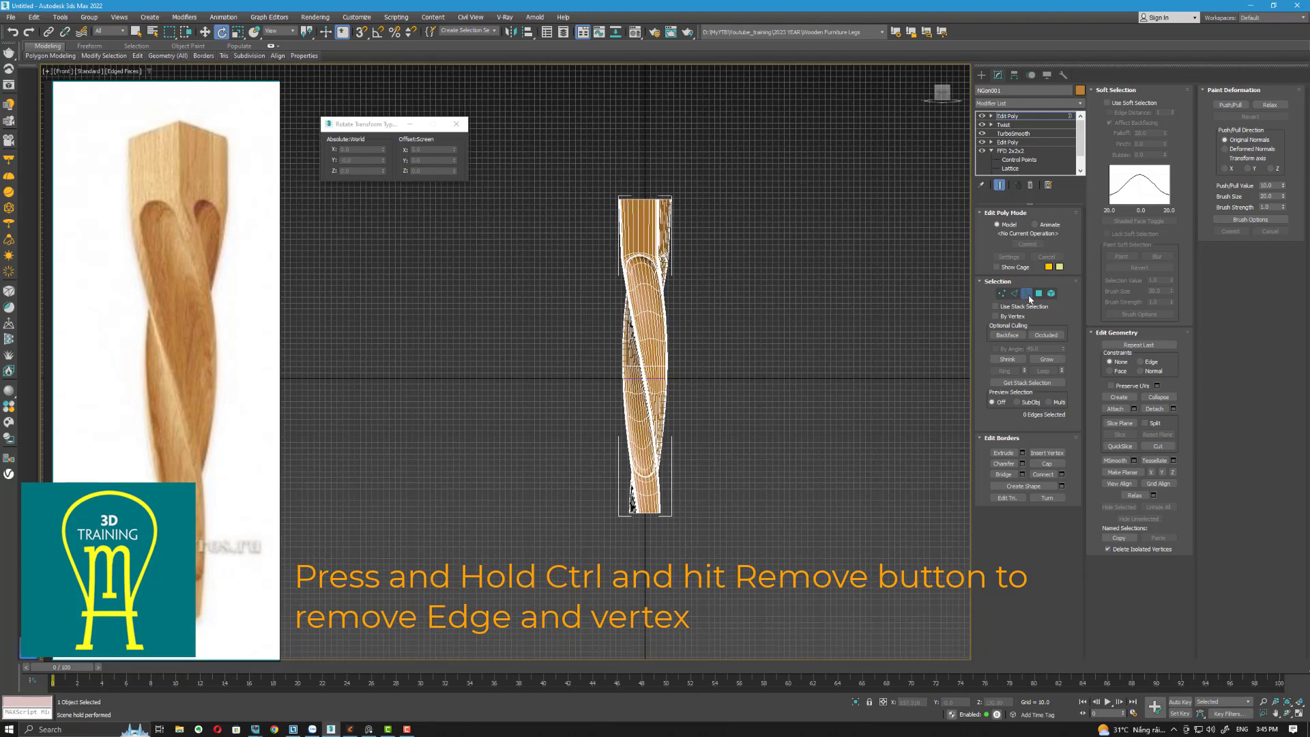
pyautogui.click(1027, 293)
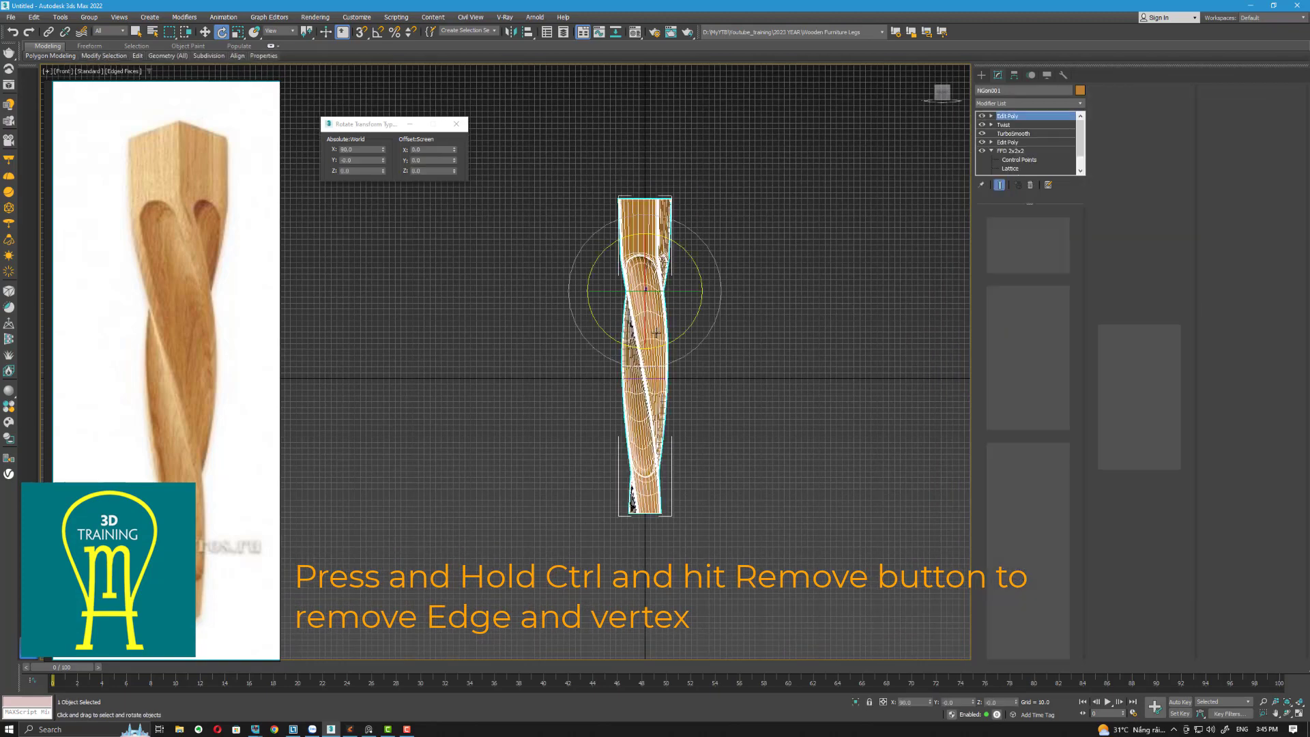
pyautogui.scroll(2, 710, 458)
pyautogui.moveTo(710, 455); pyautogui.dragTo(742, 404, button='middle')
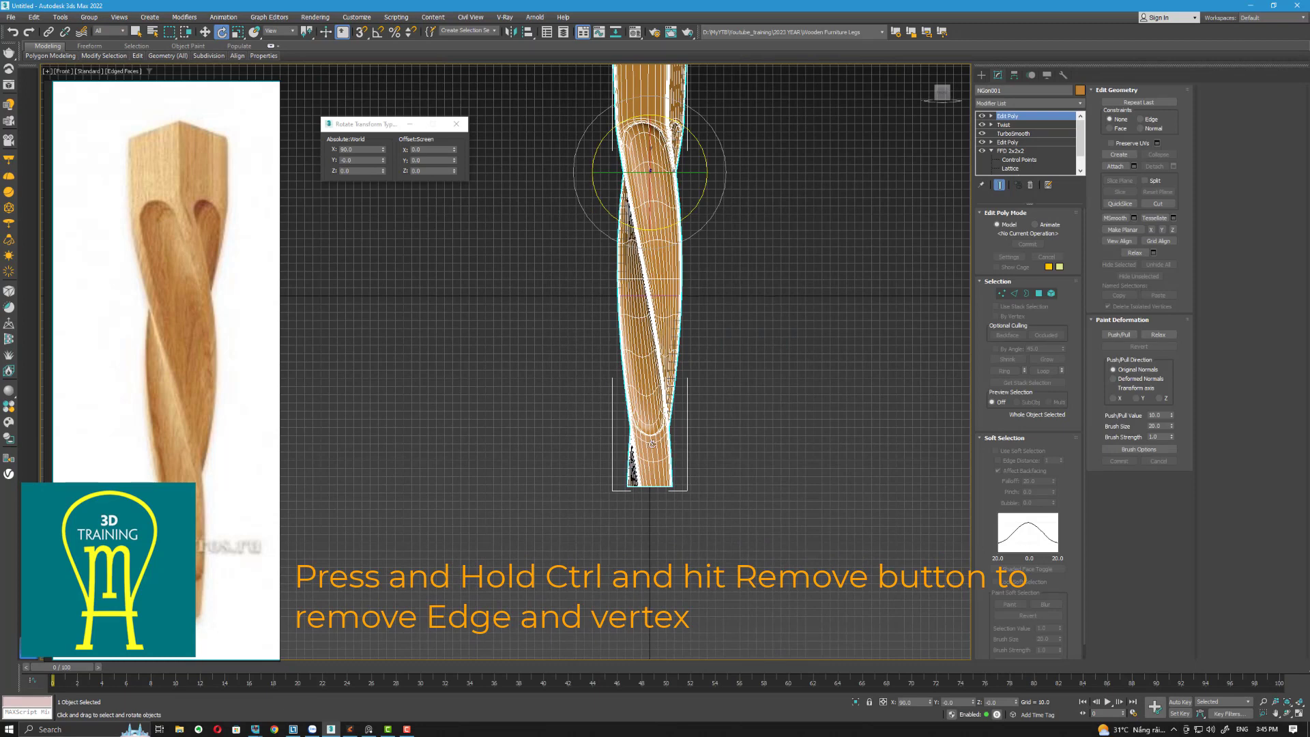
# Step: Remove the horizontal edge loop with its vertices from the block at the foot of the leg, below the arches
pyautogui.click(1014, 294)
pyautogui.scroll(2, 659, 458)
pyautogui.scroll(2, 660, 457)
pyautogui.click(655, 465)
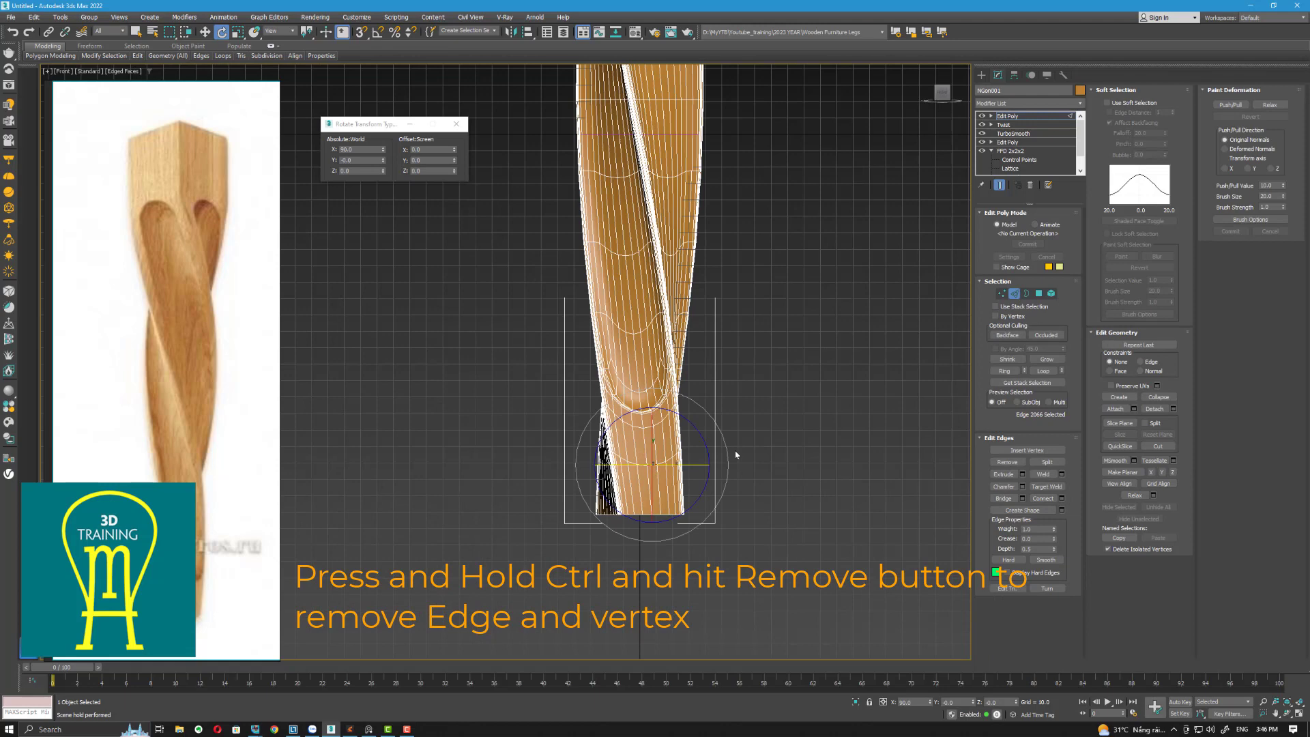
pyautogui.click(1055, 369)
pyautogui.keyDown('ctrl'); pyautogui.click(1000, 462); pyautogui.keyUp('ctrl')
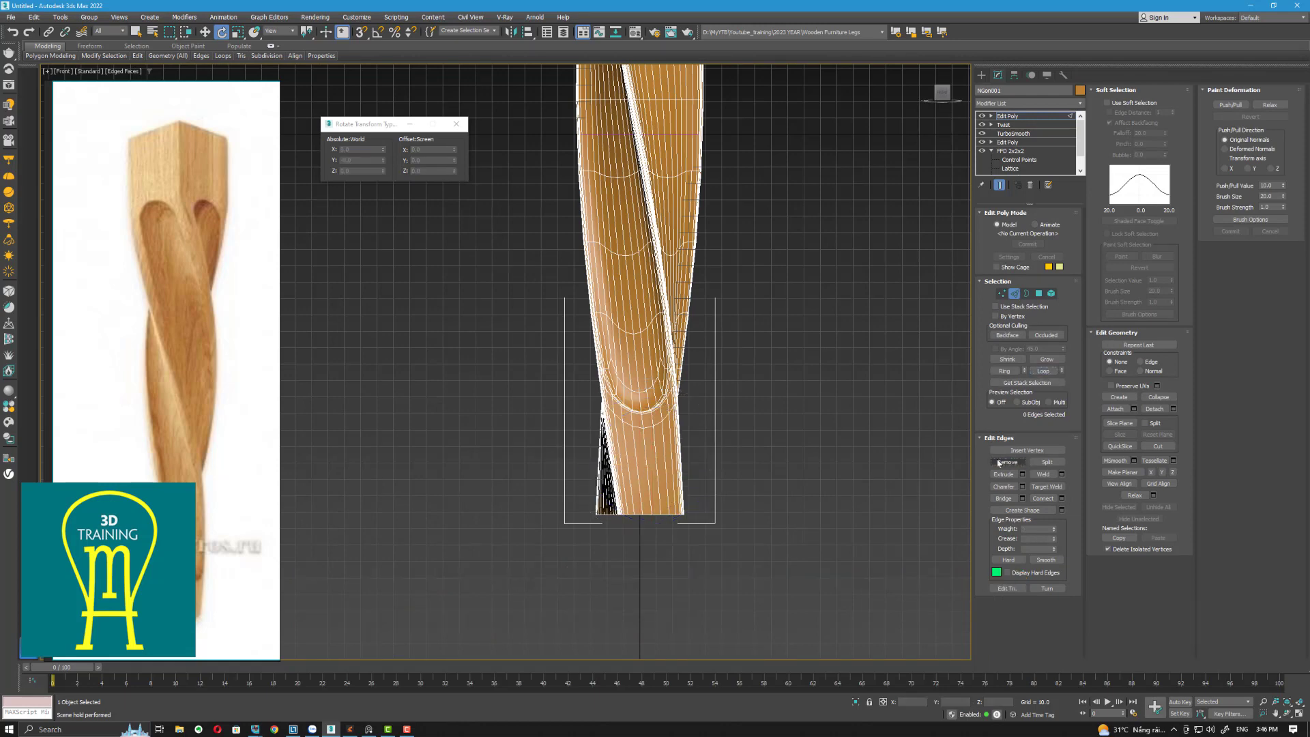
pyautogui.click(652, 513)
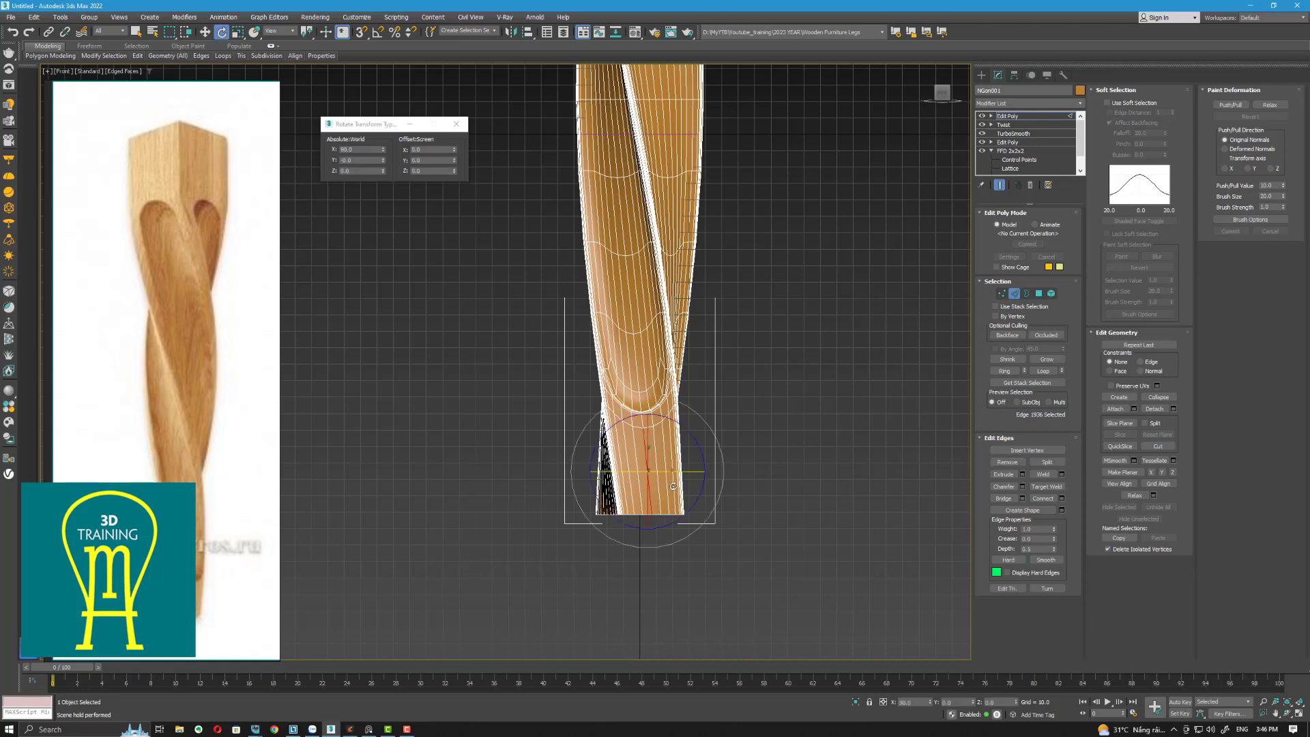
pyautogui.click(767, 492)
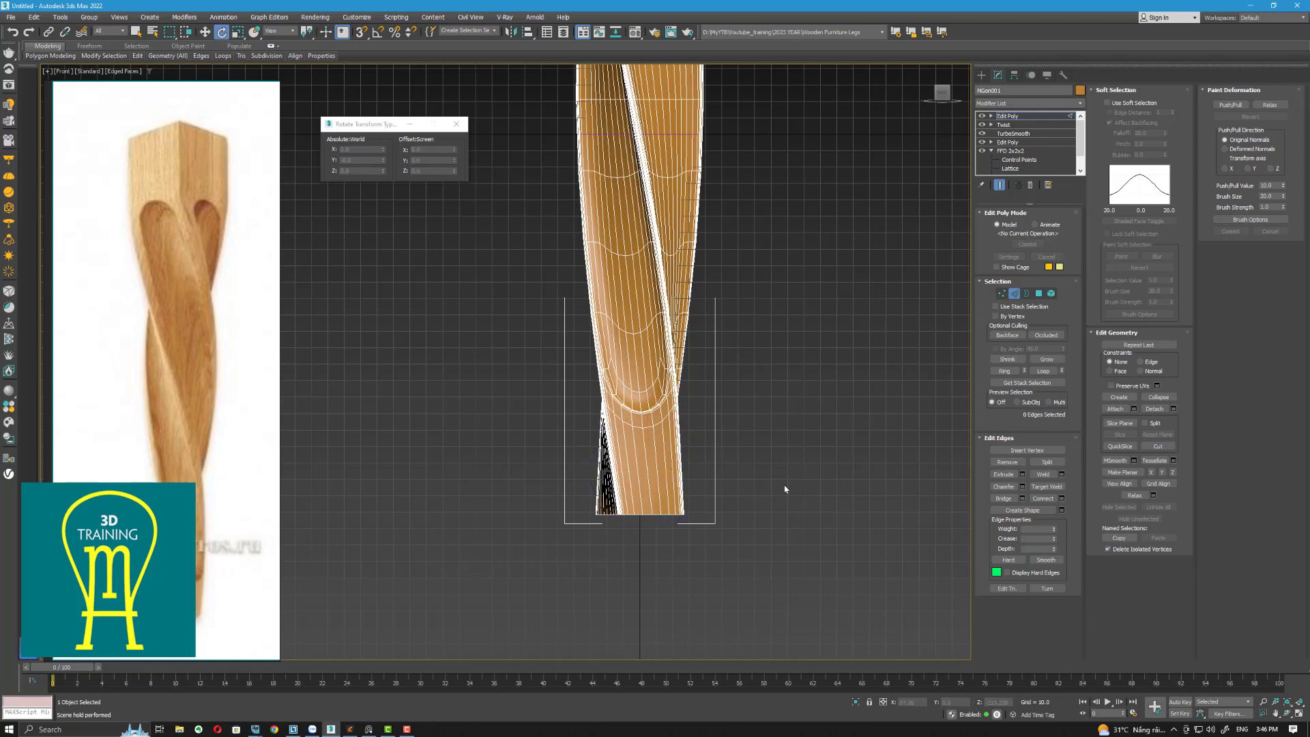
# Step: Rotate the leg's bottom border about the vertical axis to straighten the foot block, leave border editing and deselect the leg
pyautogui.click(1026, 294)
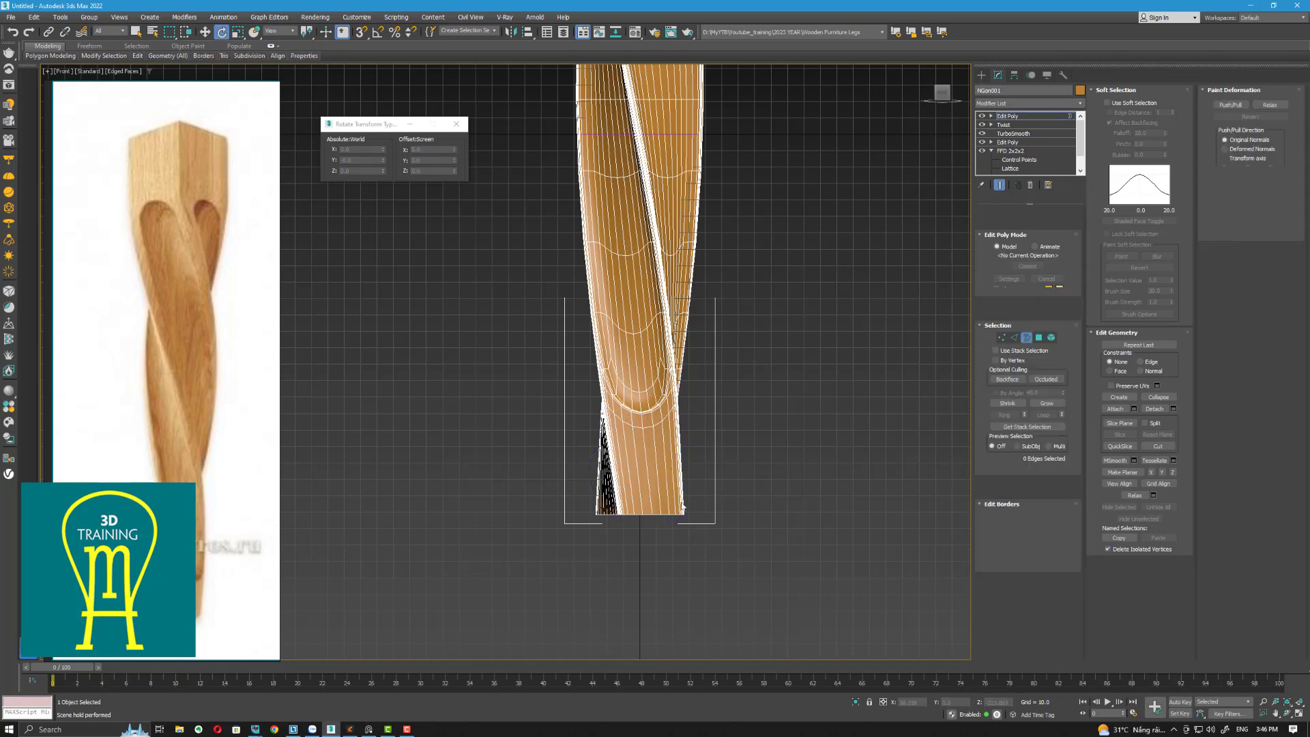
pyautogui.click(660, 514)
pyautogui.moveTo(662, 515); pyautogui.dragTo(643, 520)
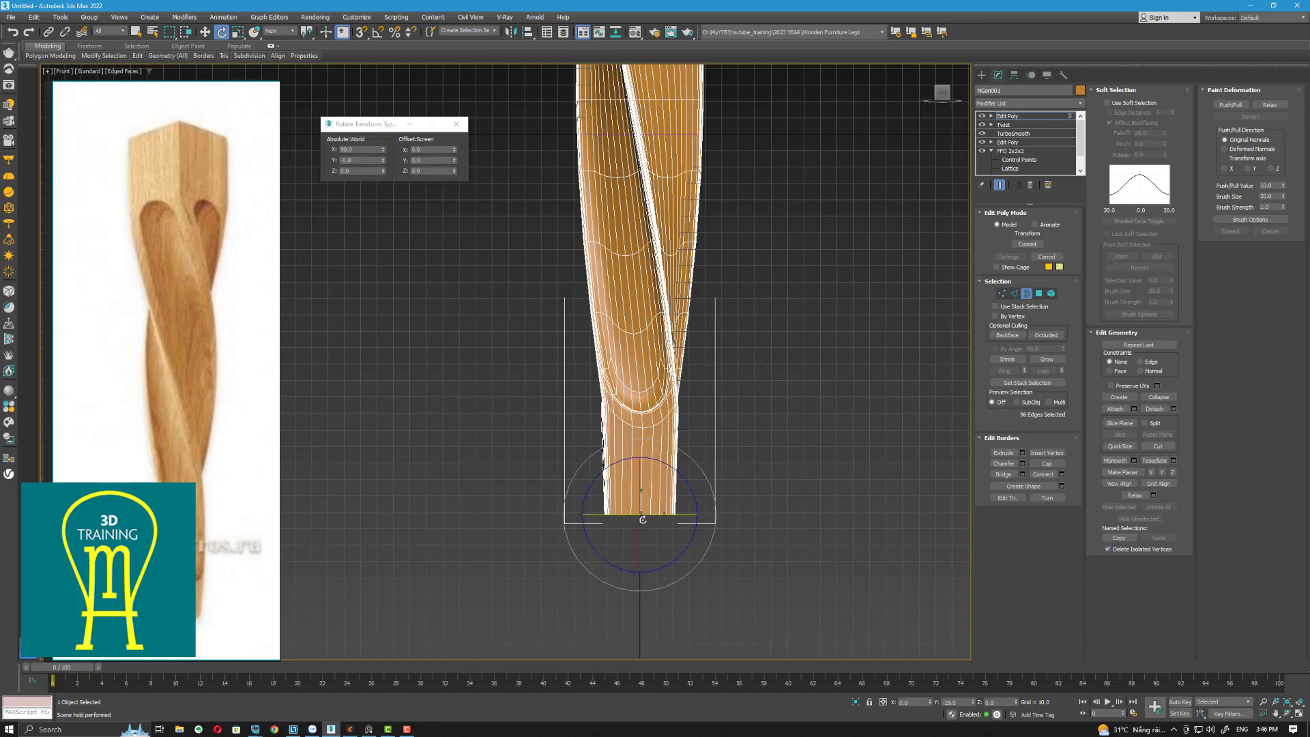
pyautogui.scroll(-5, 642, 519)
pyautogui.click(729, 414)
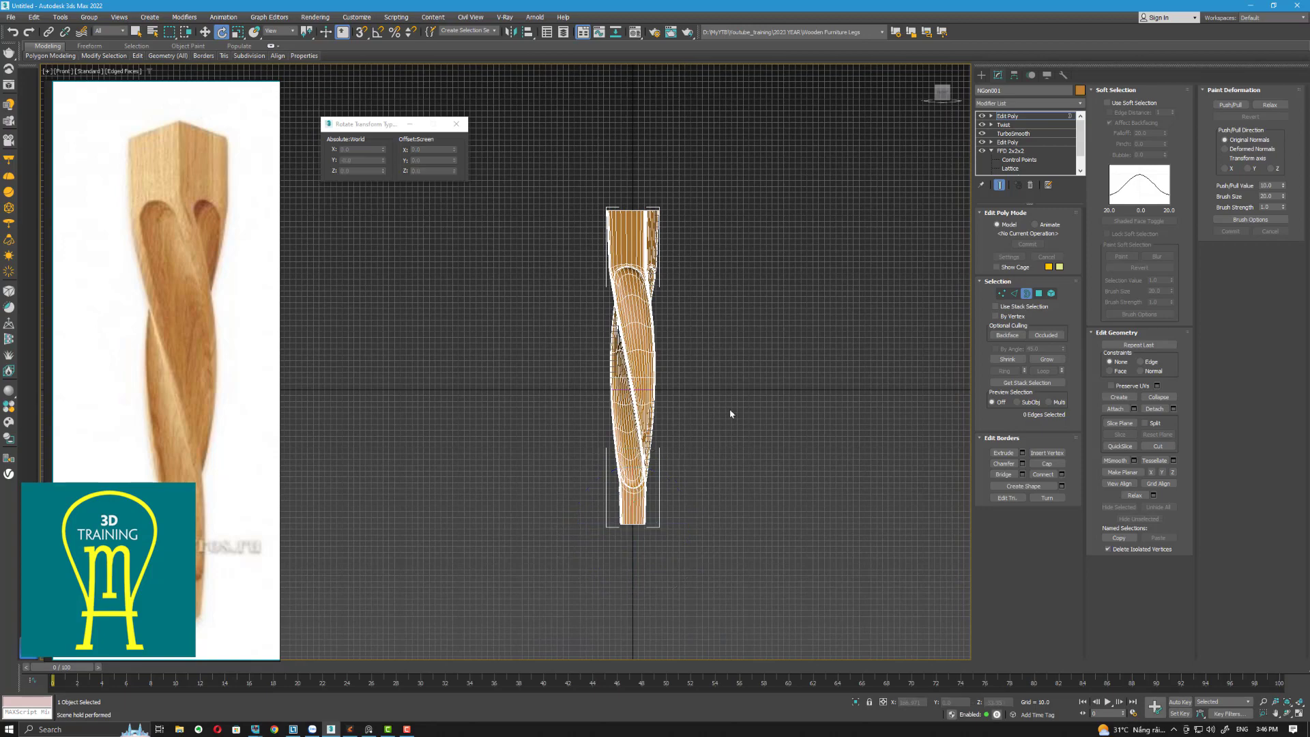
pyautogui.click(1027, 294)
pyautogui.click(818, 280)
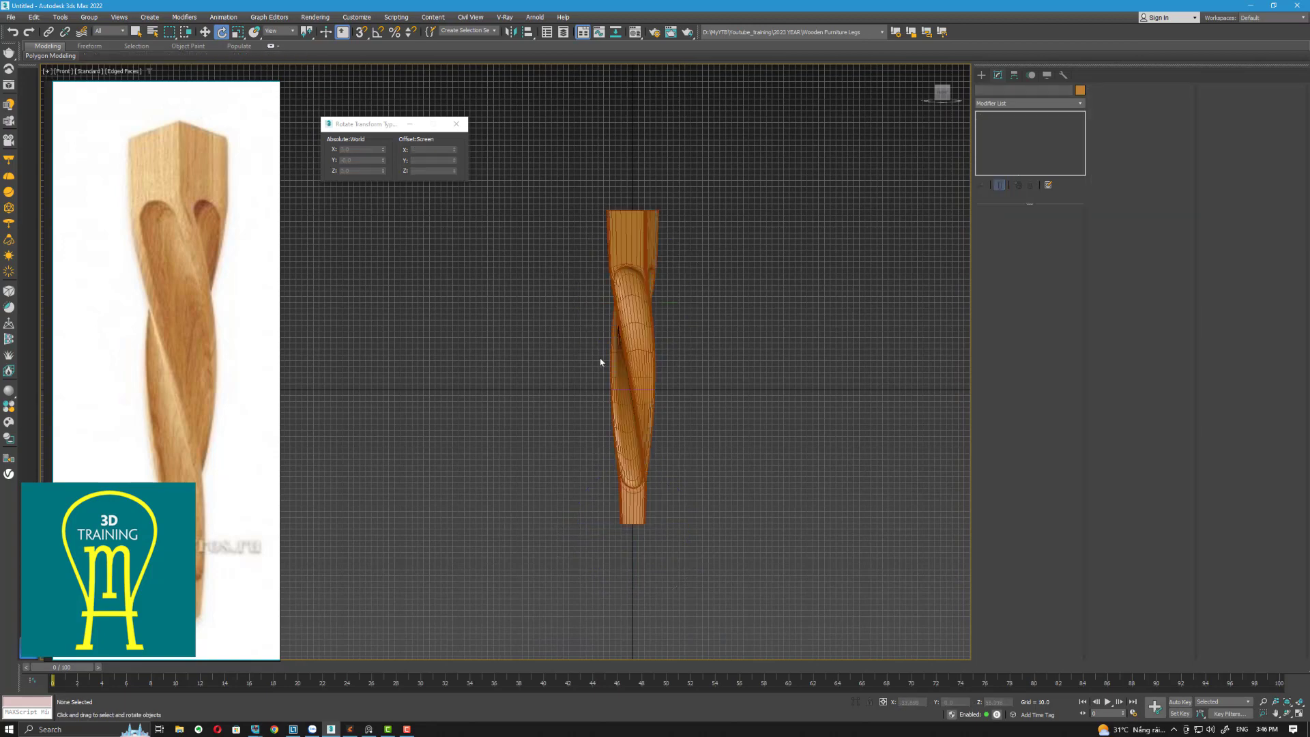
# Step: Move the leg straight up in the front view until its foot rests on the grid's horizontal origin line
pyautogui.click(607, 317)
pyautogui.press('w')
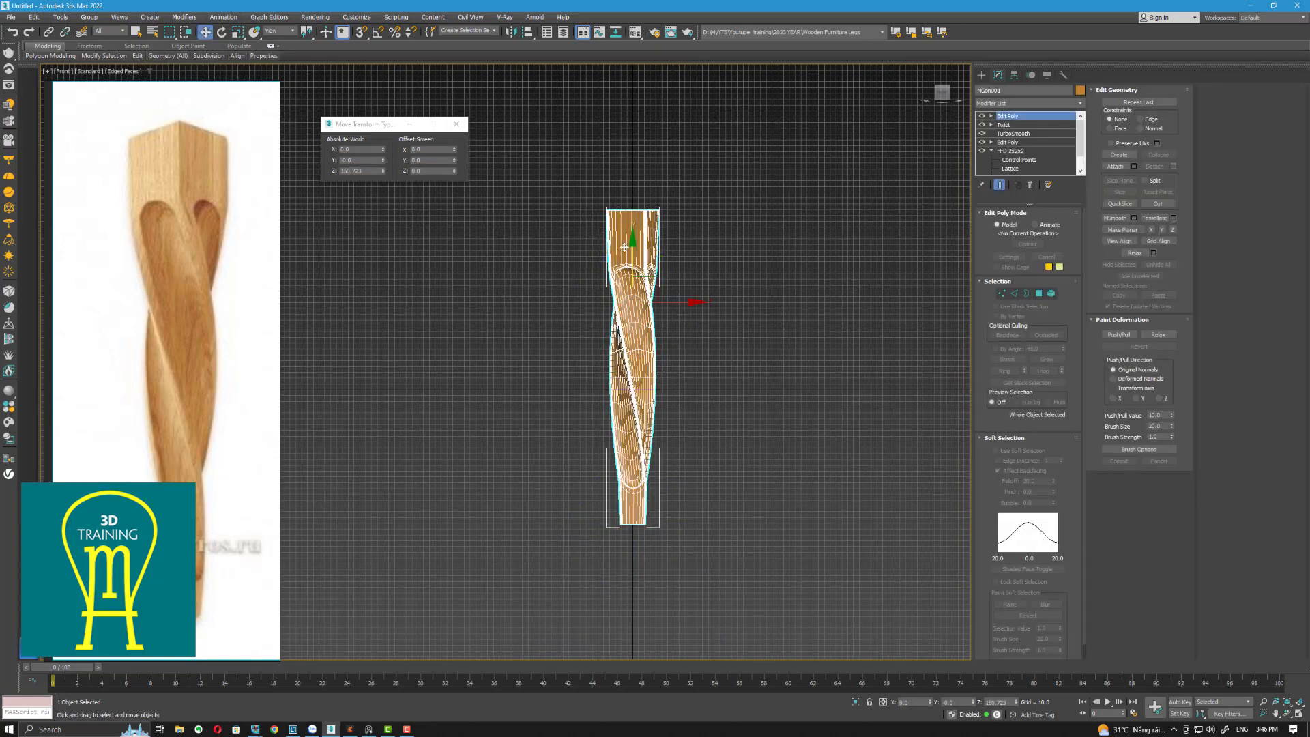
pyautogui.moveTo(630, 246); pyautogui.dragTo(631, 113)
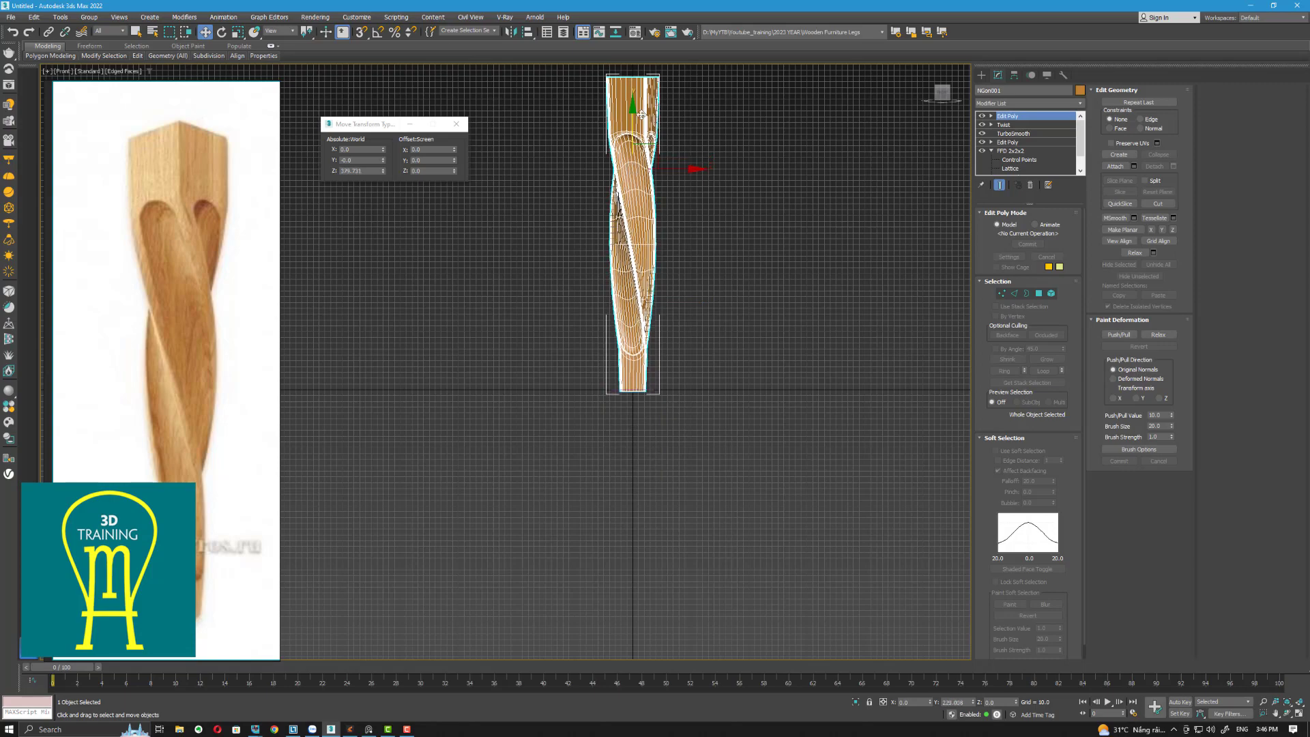
# Step: Examine the deselected leg from several sides in the perspective view, comparing its twist and end blocks with the reference image
pyautogui.moveTo(670, 181); pyautogui.dragTo(606, 310, button='middle')
pyautogui.press('p')
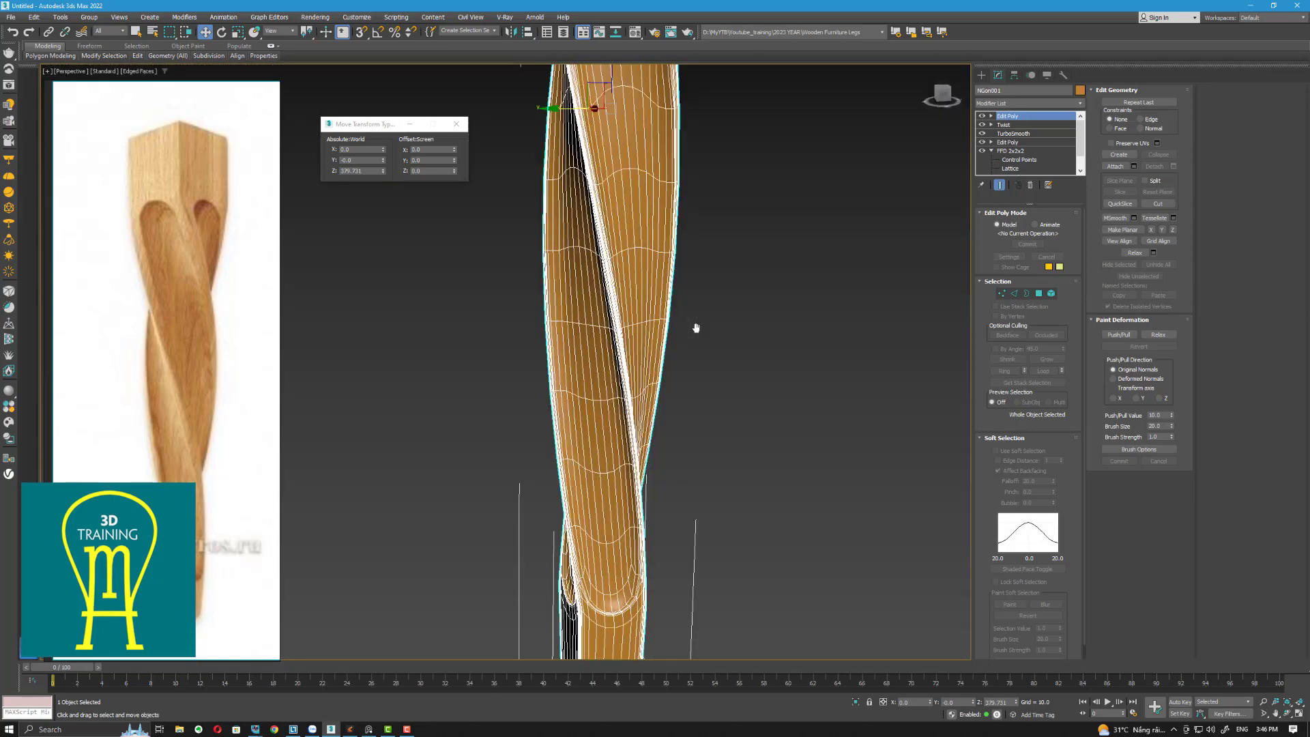
pyautogui.scroll(-5, 694, 334)
pyautogui.keyDown('alt'); pyautogui.moveTo(694, 334); pyautogui.dragTo(605, 292, button='middle'); pyautogui.keyUp('alt')
pyautogui.scroll(4, 614, 341)
pyautogui.moveTo(621, 376); pyautogui.dragTo(703, 301, button='middle')
pyautogui.click(871, 184)
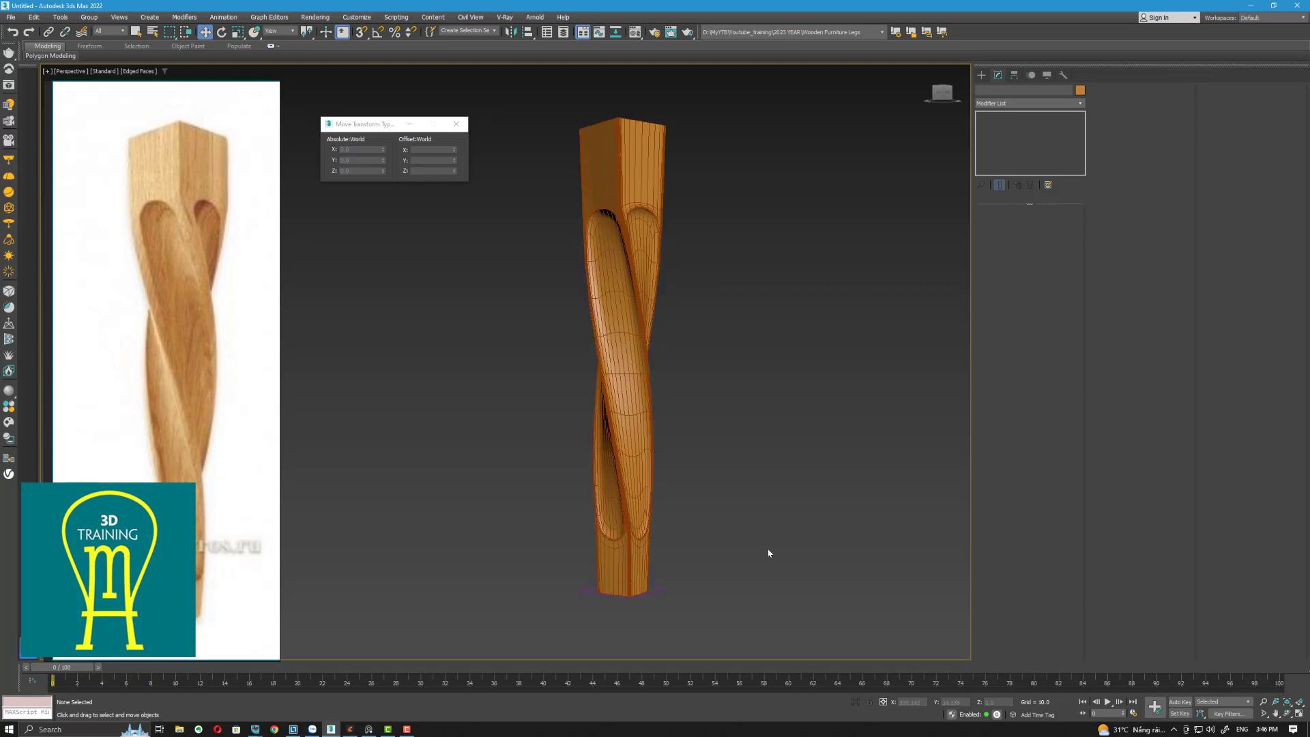
pyautogui.keyDown('alt'); pyautogui.moveTo(771, 551); pyautogui.dragTo(696, 506, button='middle'); pyautogui.keyUp('alt')
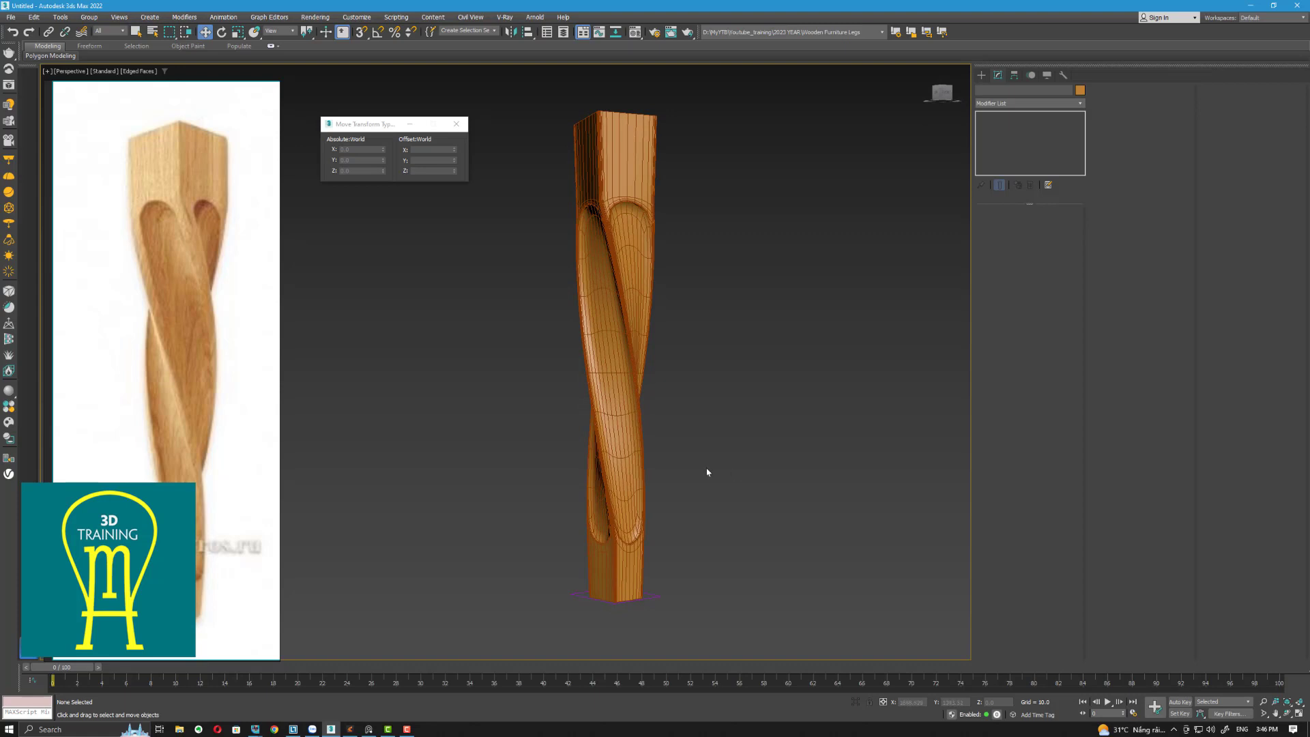
pyautogui.moveTo(707, 472); pyautogui.dragTo(690, 498, button='middle')
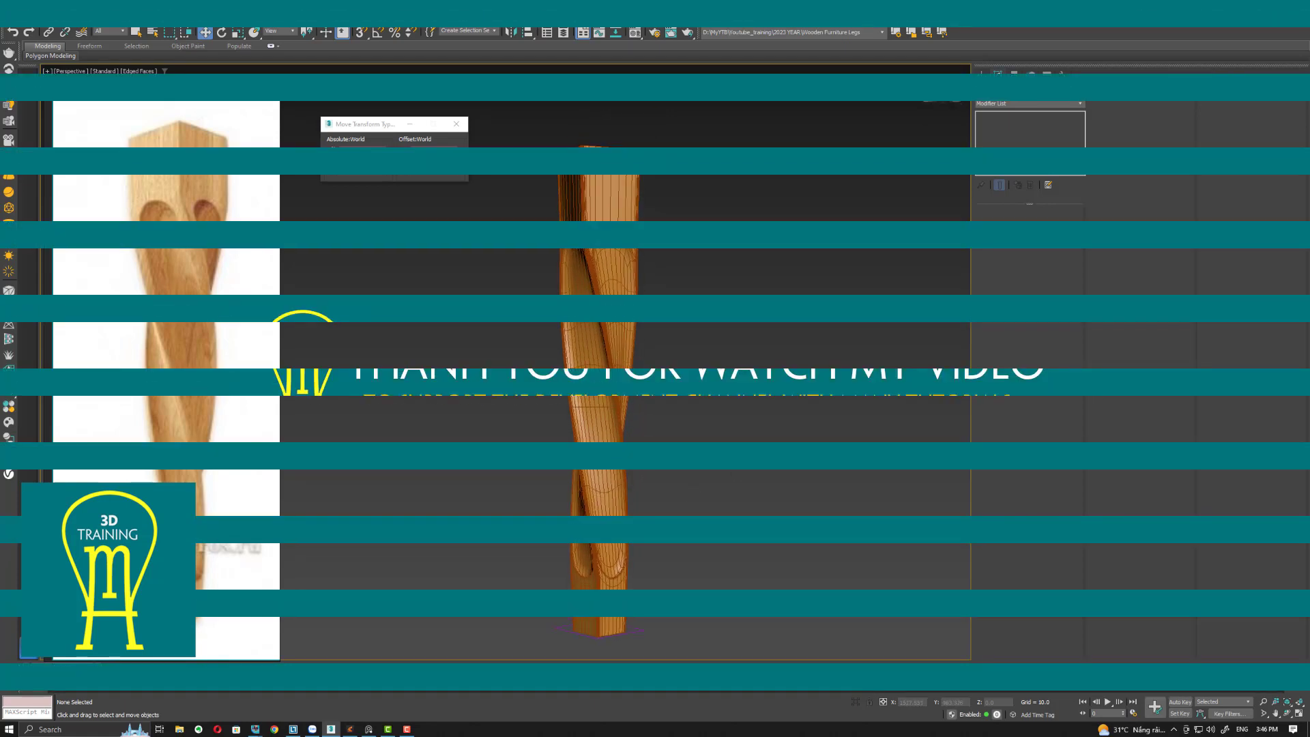